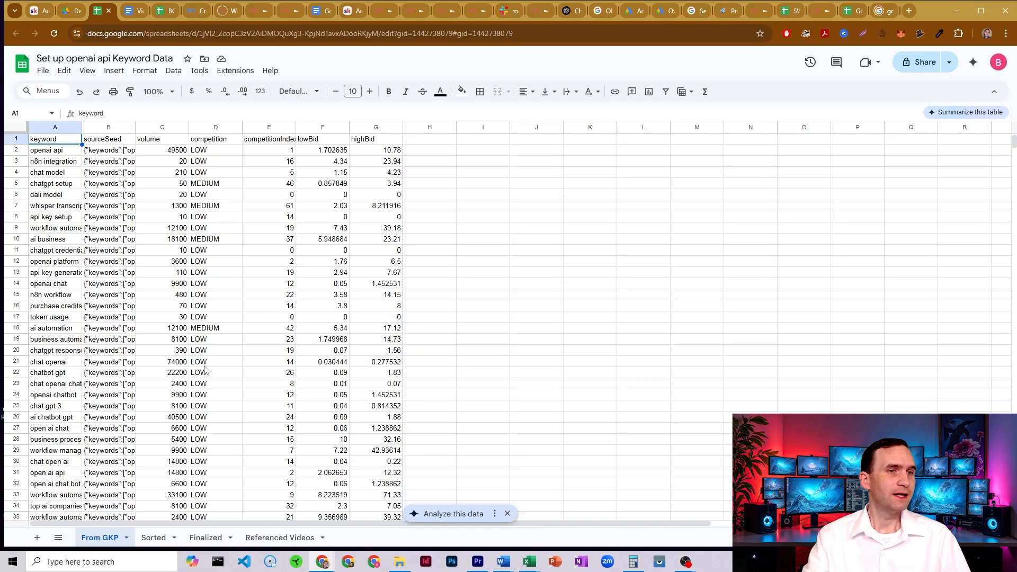
Step: Show the Sorted sheet and widen its keyword column so more of the keyword text fits
click(151, 537)
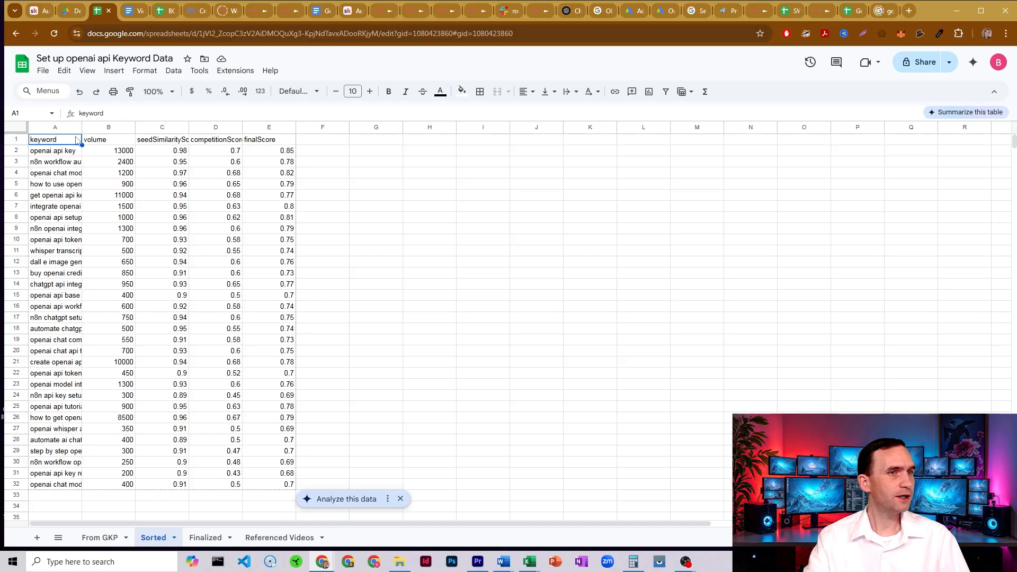
drag(81, 127, 108, 128)
click(152, 154)
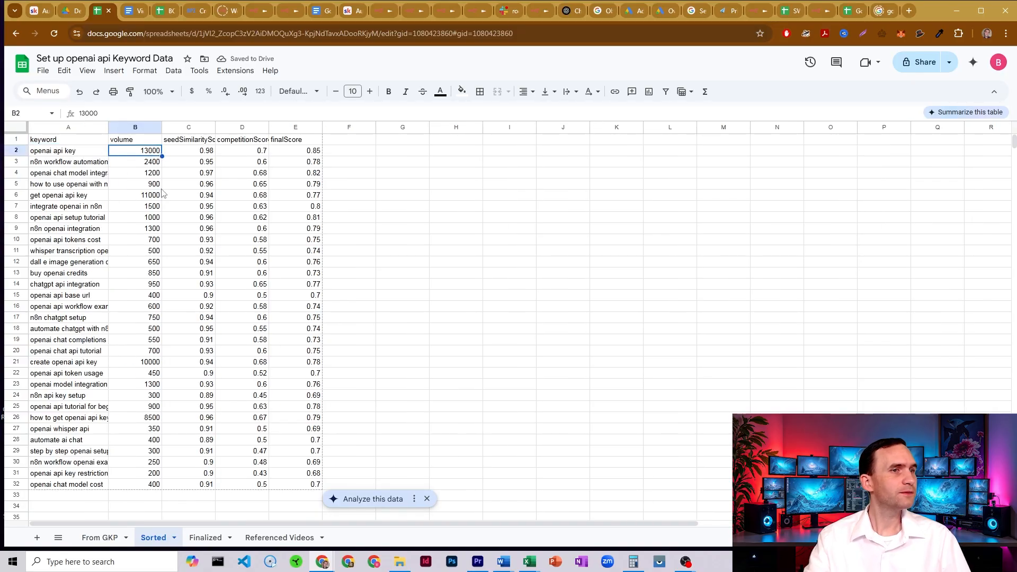
Step: Examine the keyword volumes and the similarity, competition and final score columns on the Sorted sheet
click(73, 153)
click(141, 154)
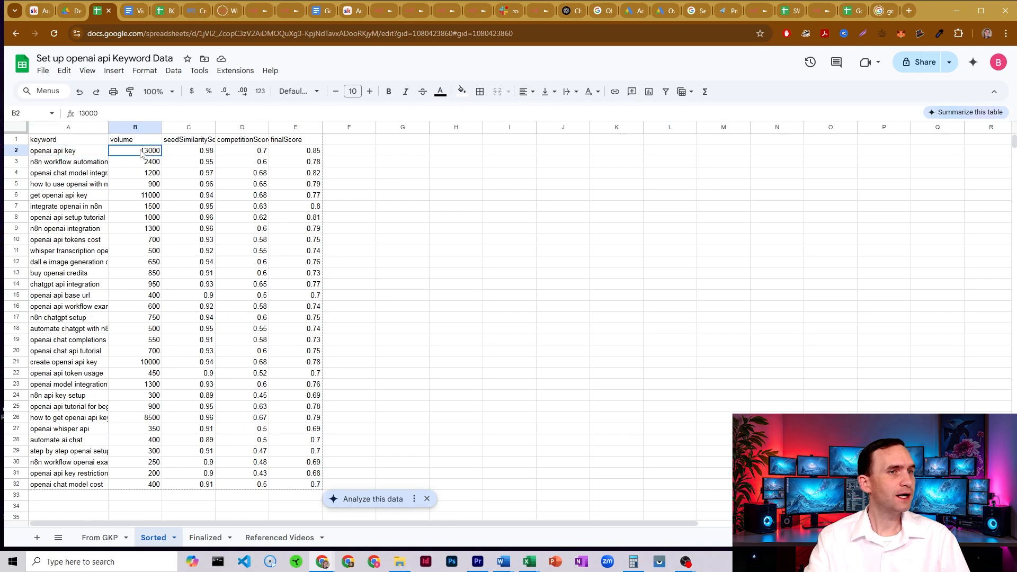
click(147, 363)
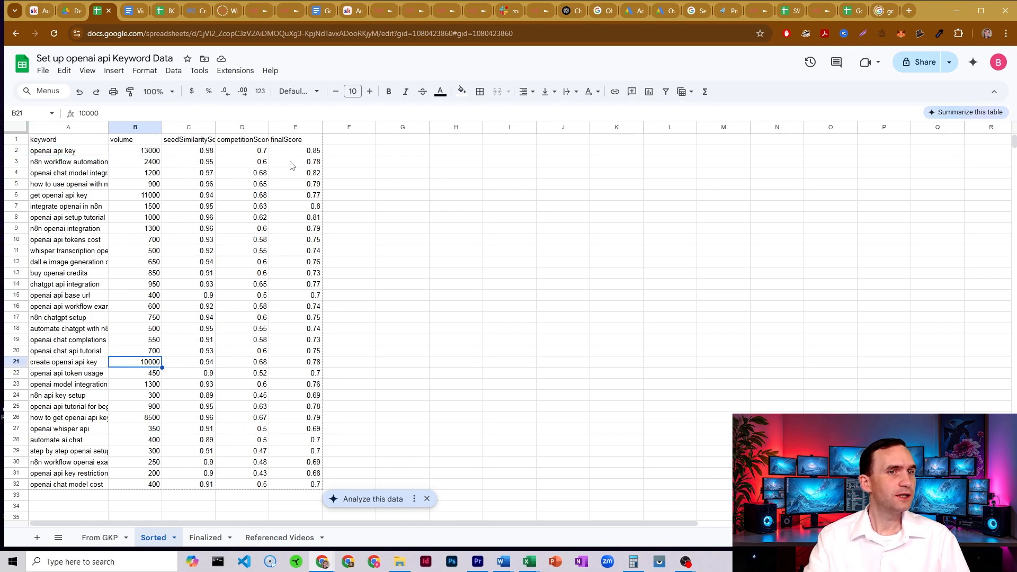
click(187, 142)
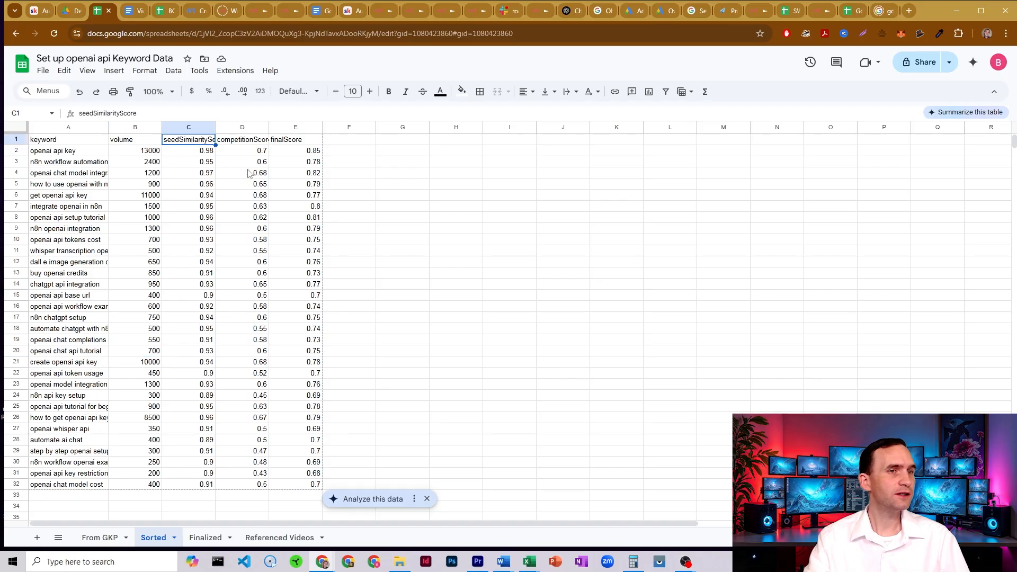
click(249, 144)
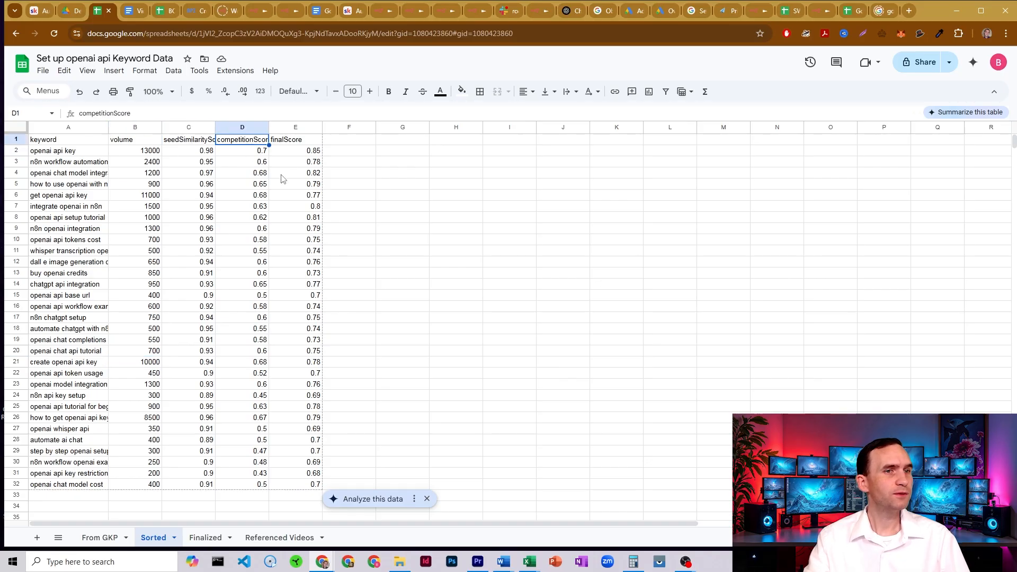
click(292, 143)
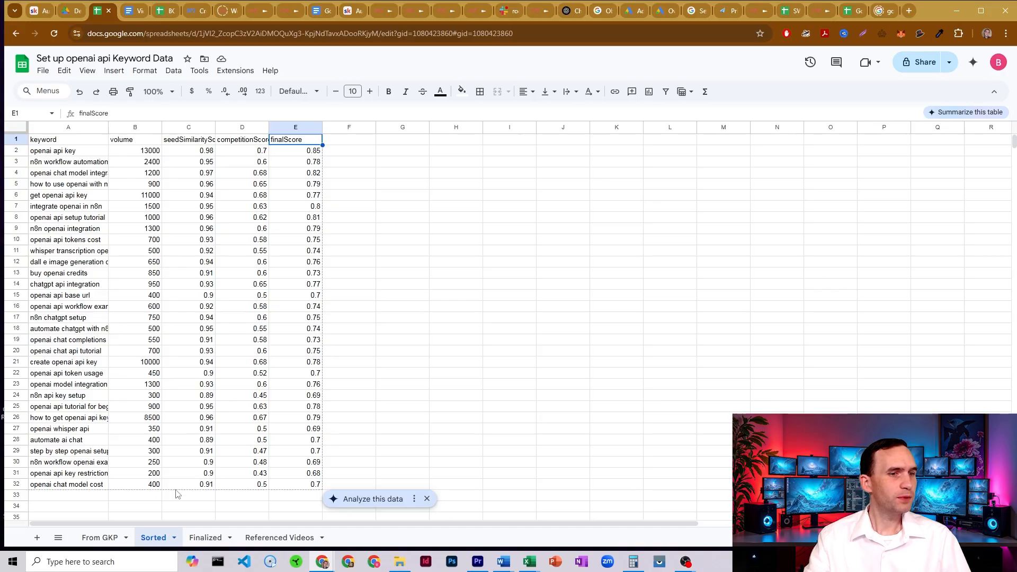
Step: Read the proposed title, description and tags on the Finalized sheet, enlarging the formula bar to show the full text
click(203, 538)
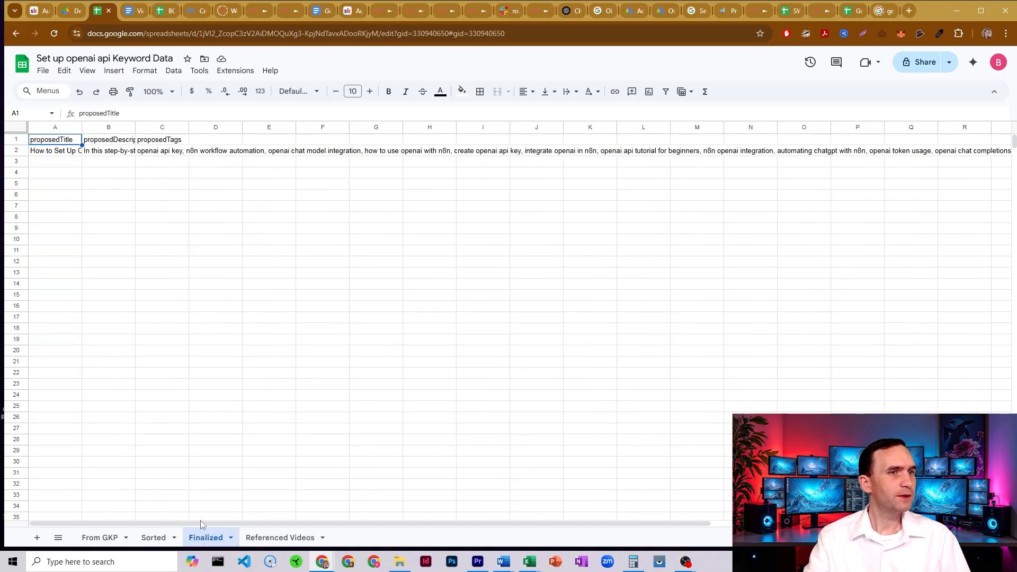
click(62, 154)
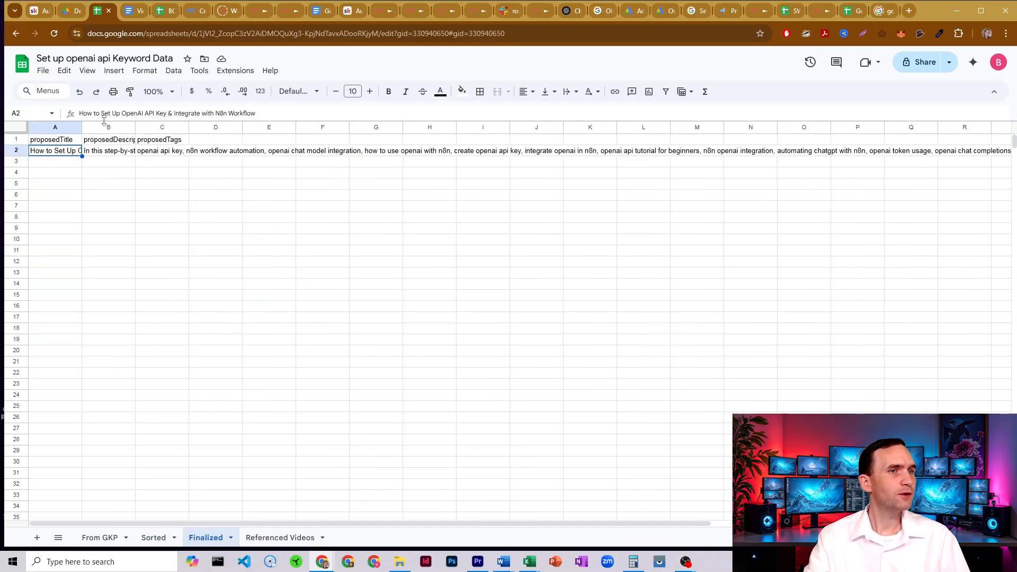
drag(105, 121, 105, 139)
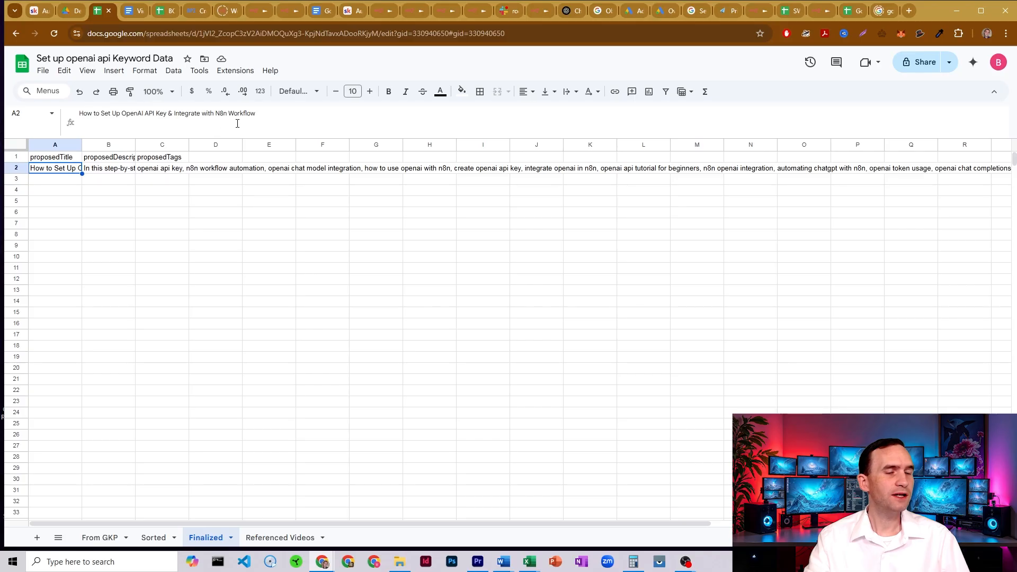
click(117, 169)
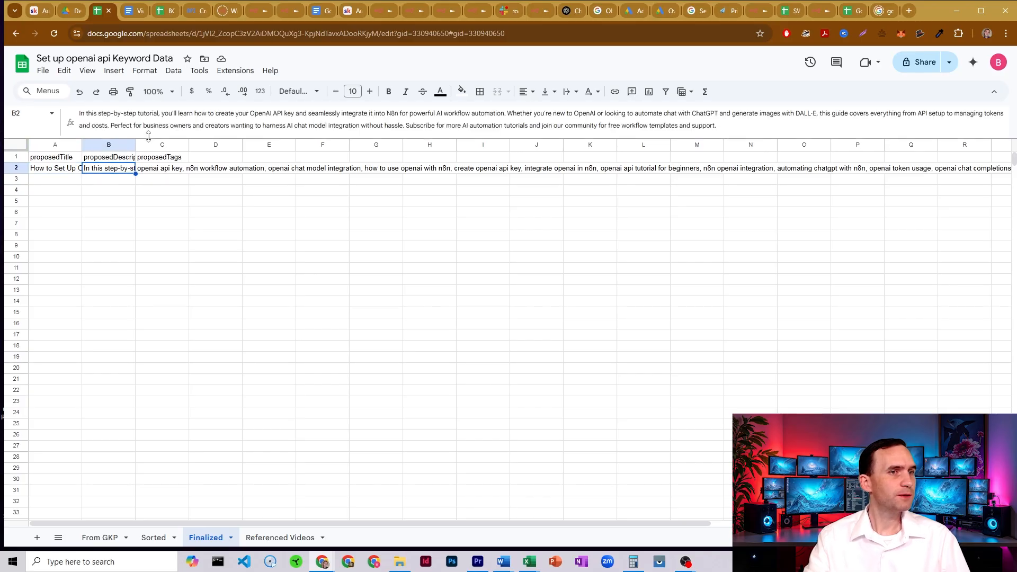
drag(148, 137, 149, 161)
click(161, 191)
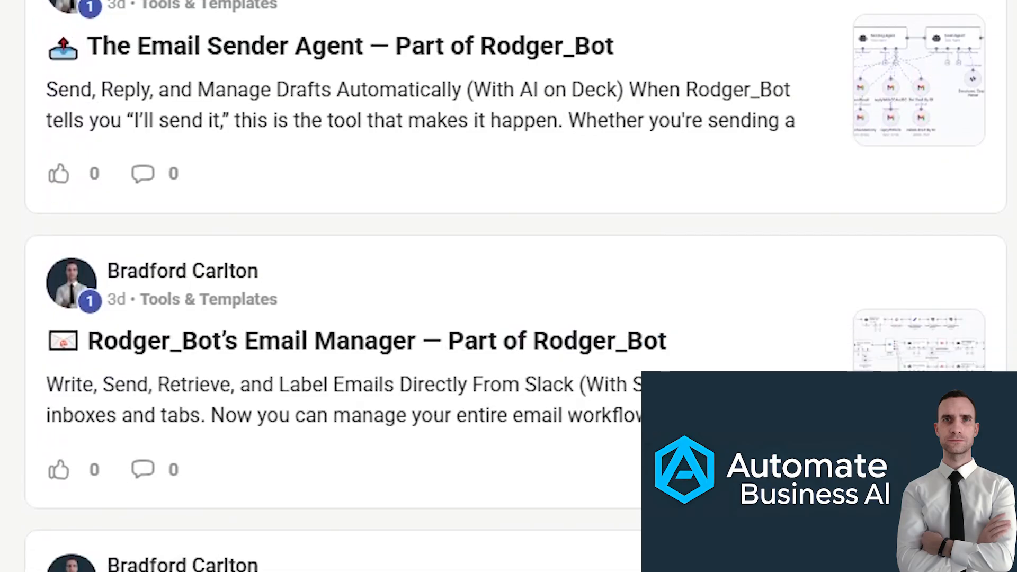
Step: Browse the Tools & Templates posts in the Skool community feed and expand the full text of the Rodger_Bot 2.0 post
scroll(508, 286, down, 5)
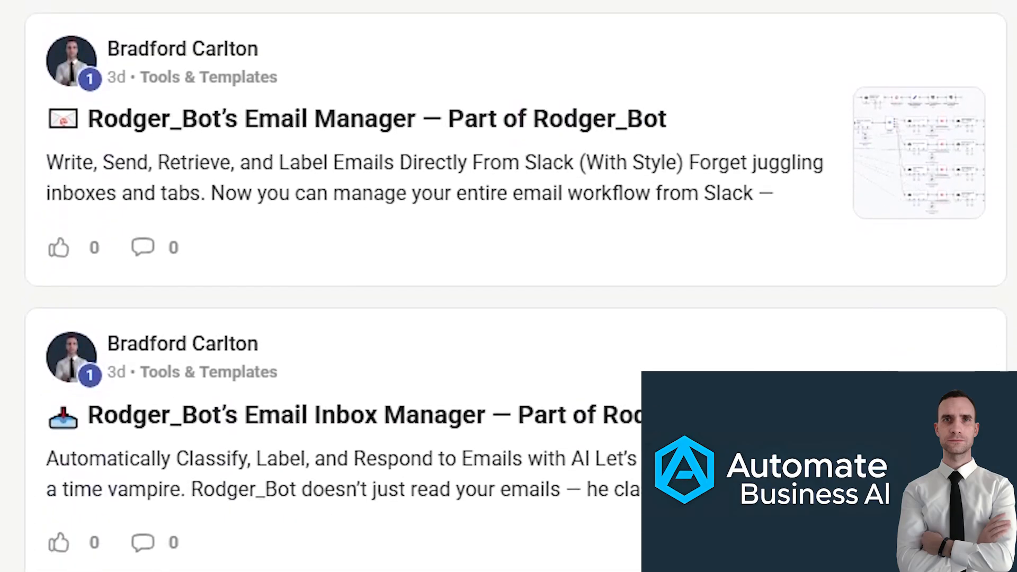
scroll(508, 286, down, 10)
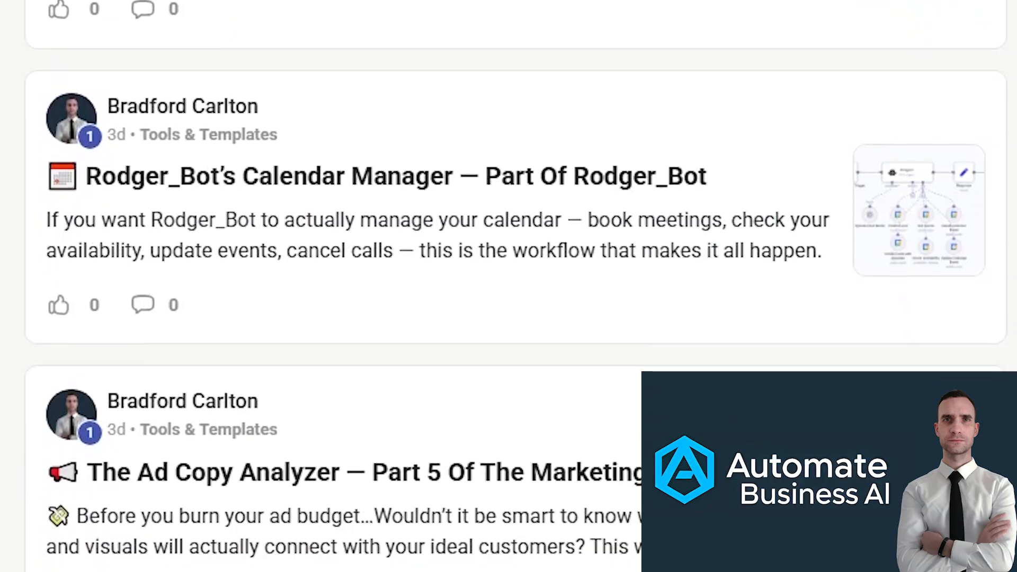
scroll(508, 285, down, 10)
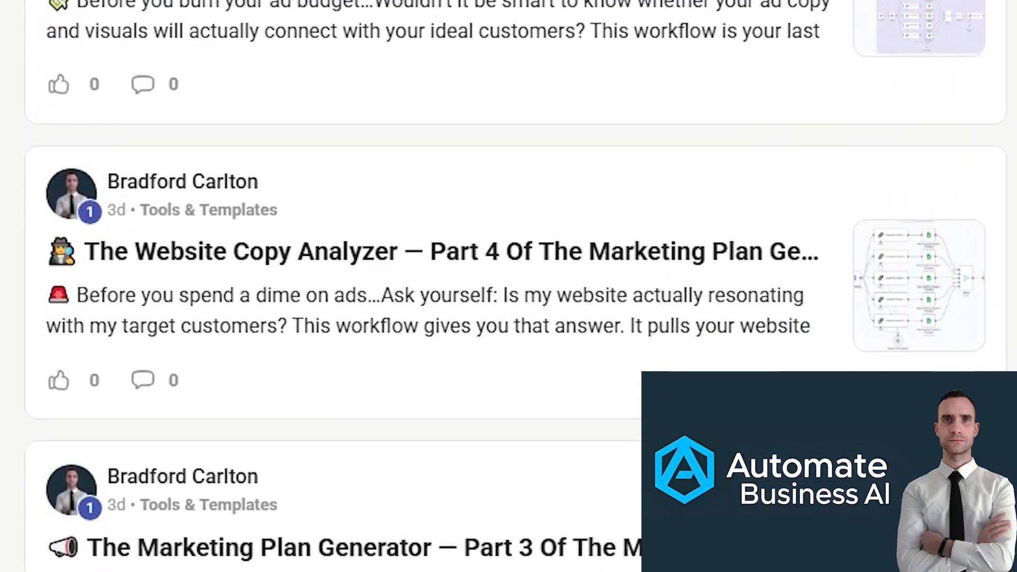
scroll(508, 286, down, 10)
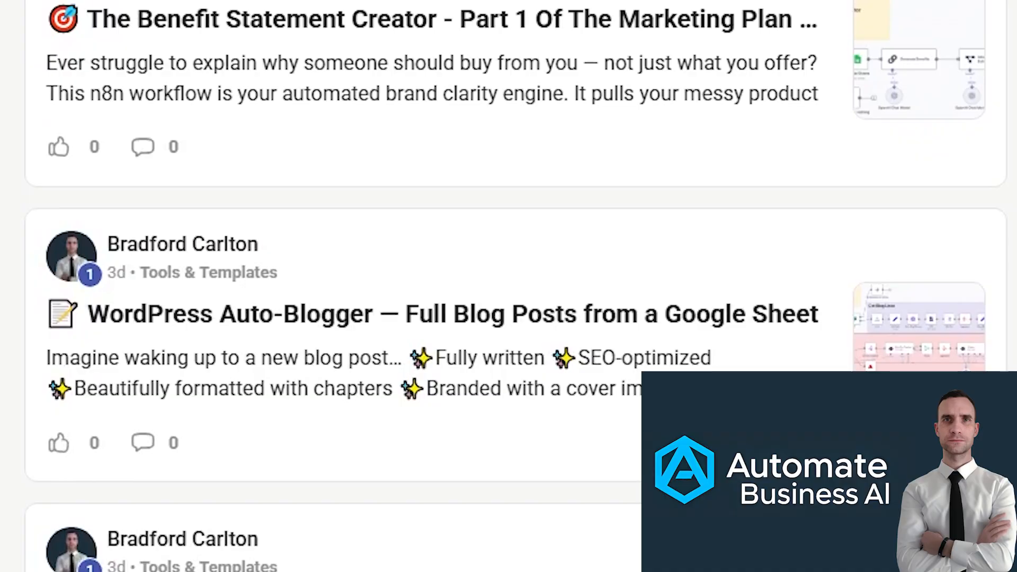
scroll(509, 286, down, 8)
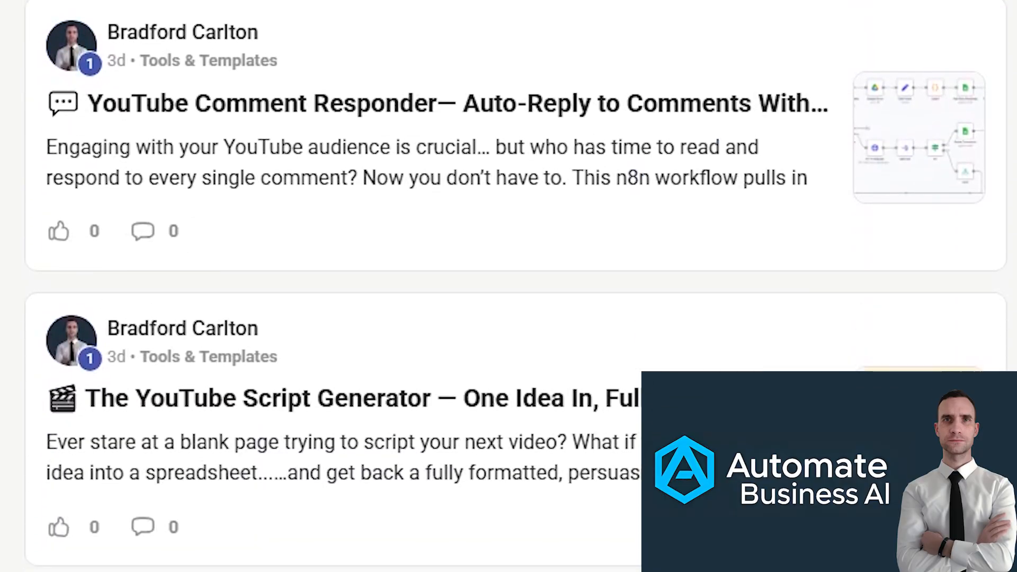
scroll(508, 286, down, 10)
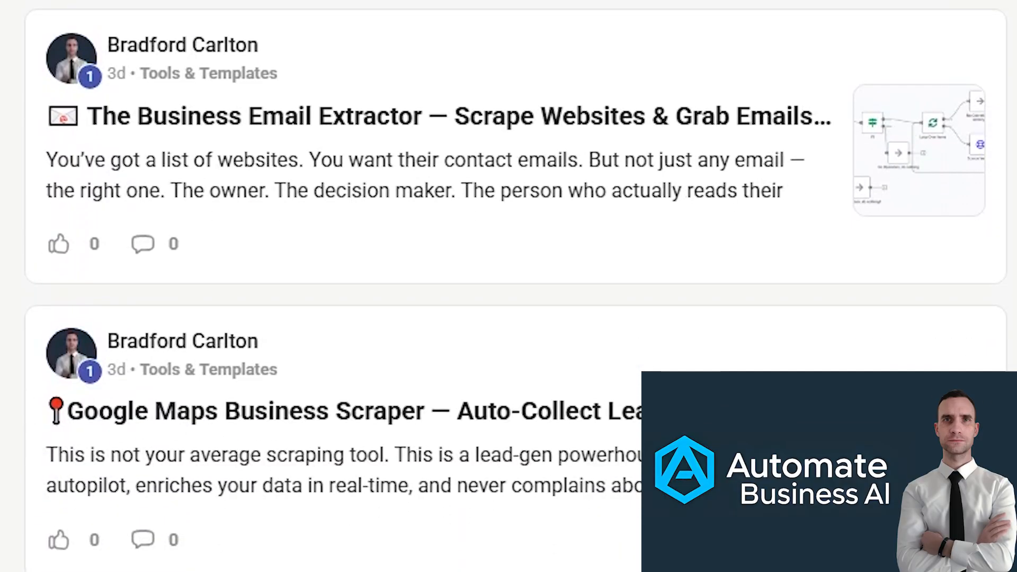
scroll(508, 286, down, 10)
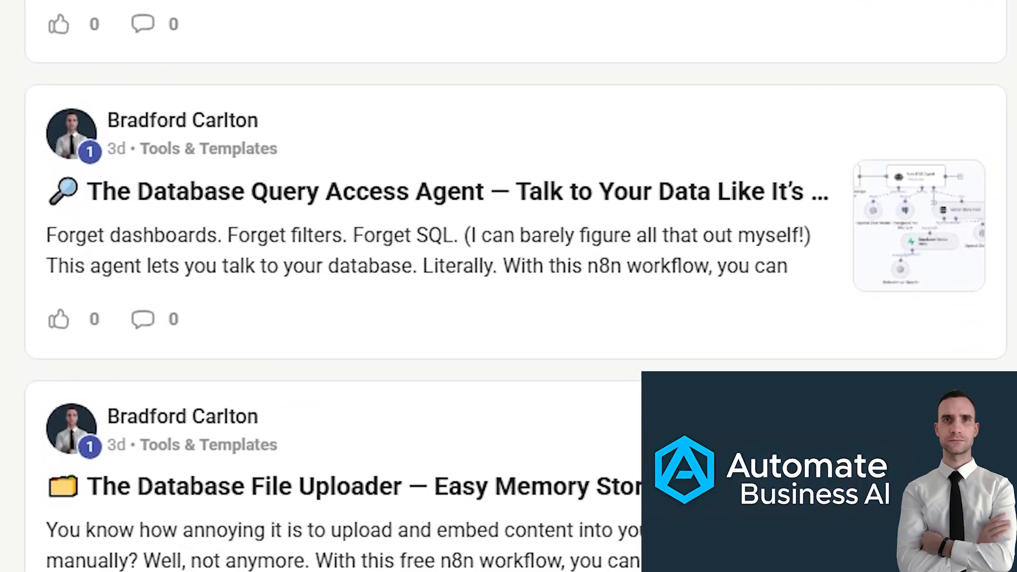
scroll(508, 286, down, 5)
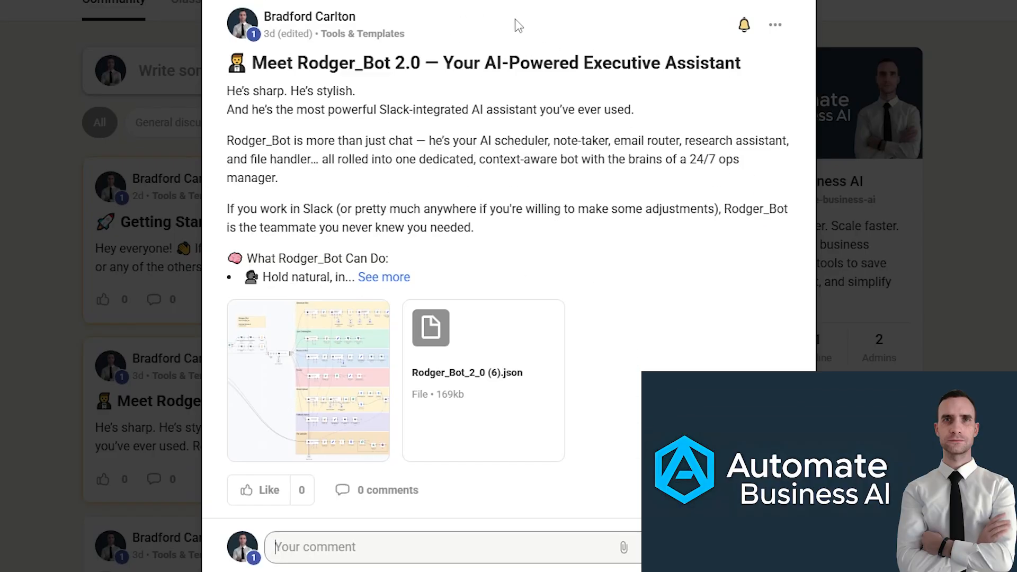
click(390, 279)
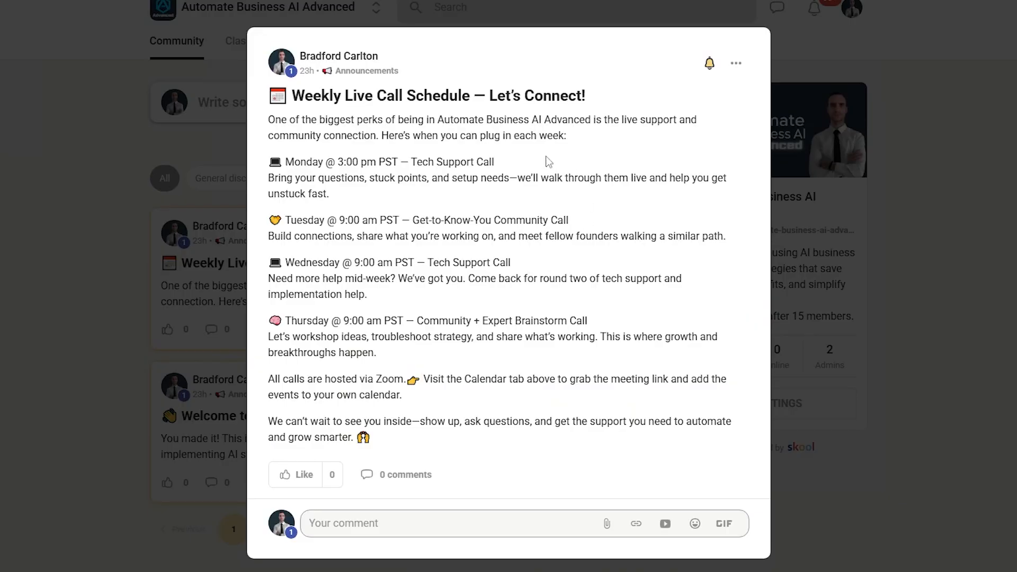
Step: Read the Weekly Live Call Schedule post, highlighting the Monday, Tuesday and Thursday call topics
drag(494, 162, 406, 162)
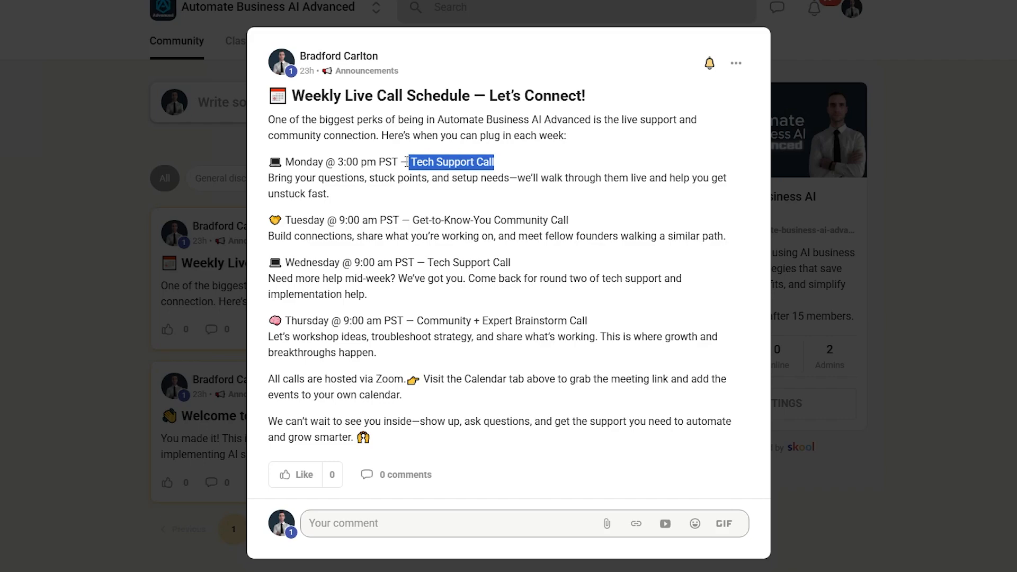
click(403, 188)
drag(411, 219, 585, 224)
click(591, 223)
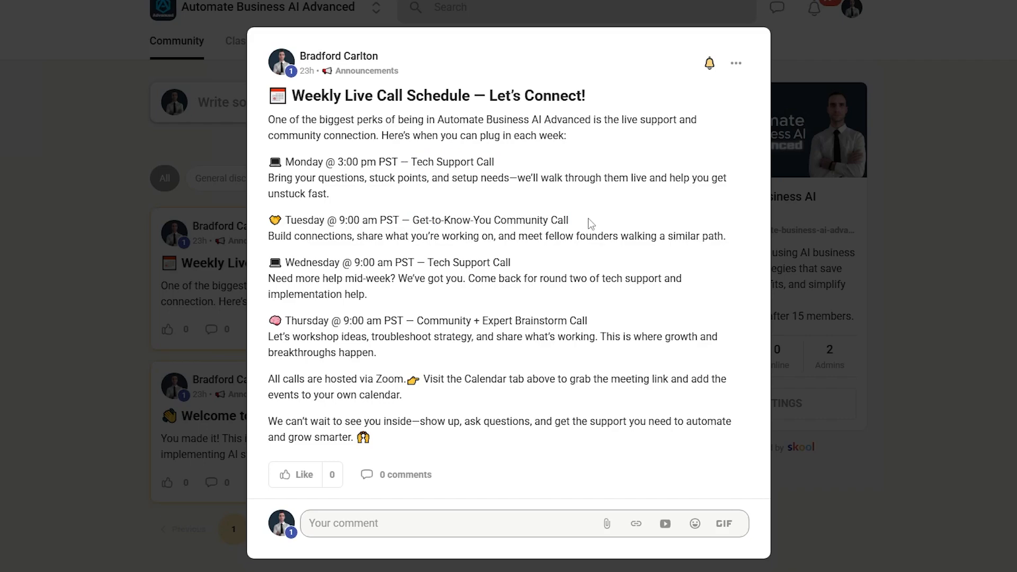
drag(416, 317, 441, 321)
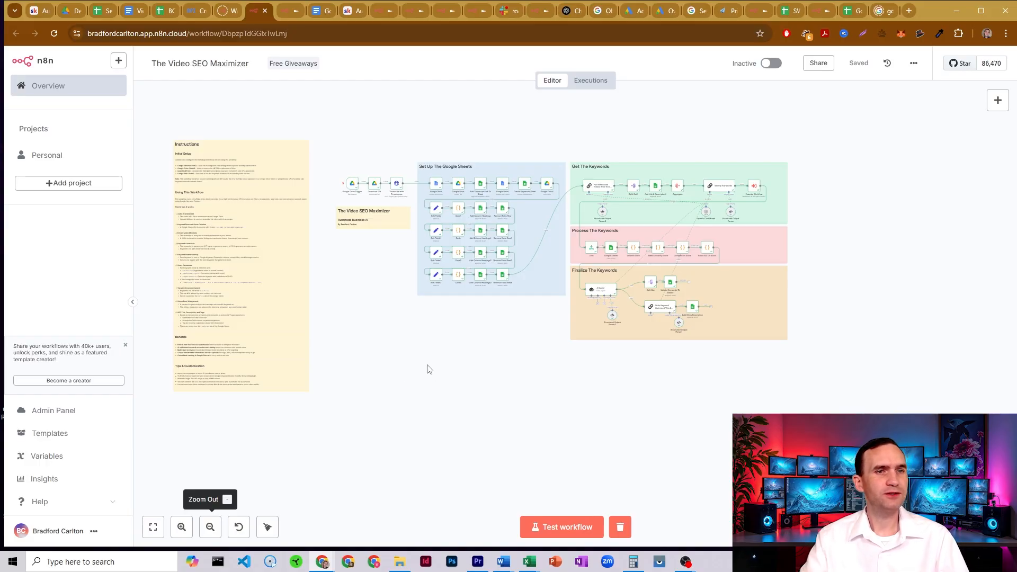
Step: Inspect the Google Drive Trigger and Download File nodes at the start of The Video SEO Maximizer workflow in n8n
click(181, 526)
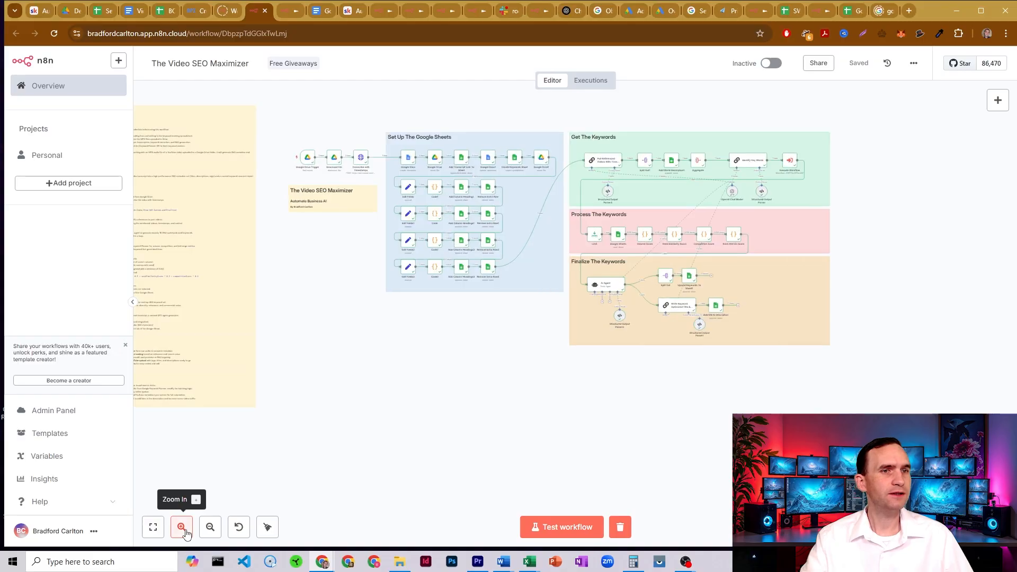
click(181, 526)
click(182, 526)
drag(281, 374, 599, 440)
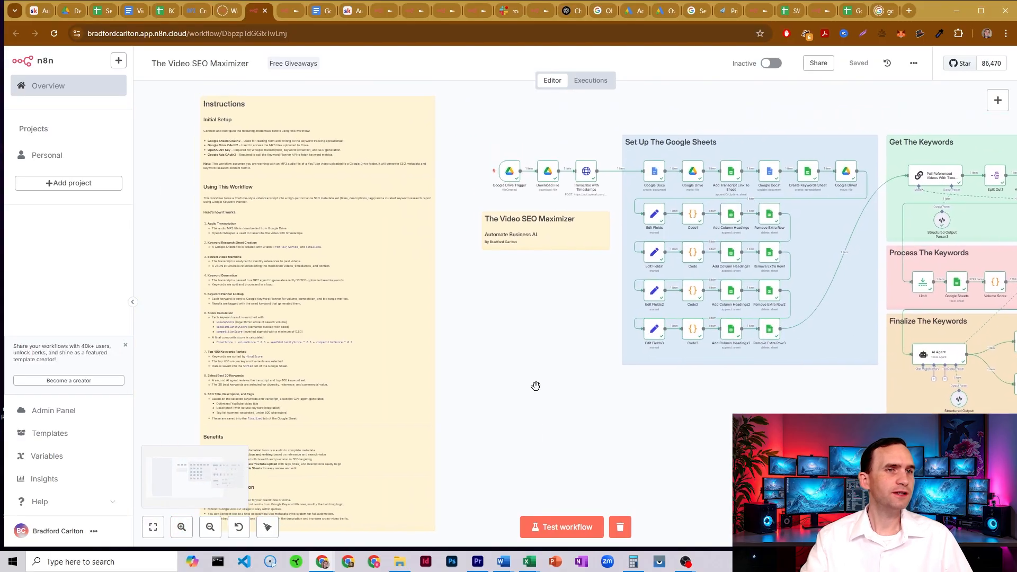
drag(556, 347, 427, 358)
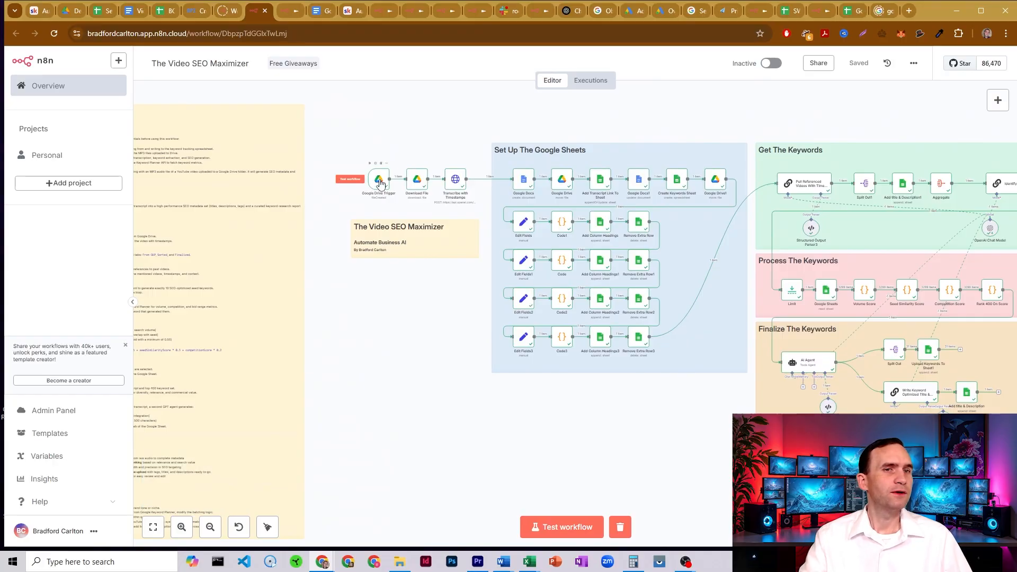
double_click(379, 183)
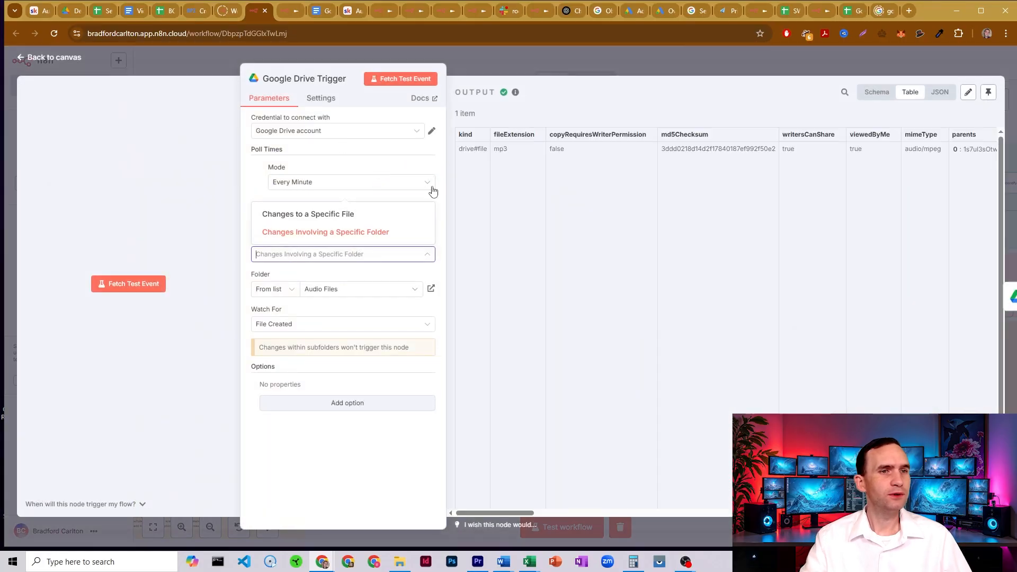
click(441, 203)
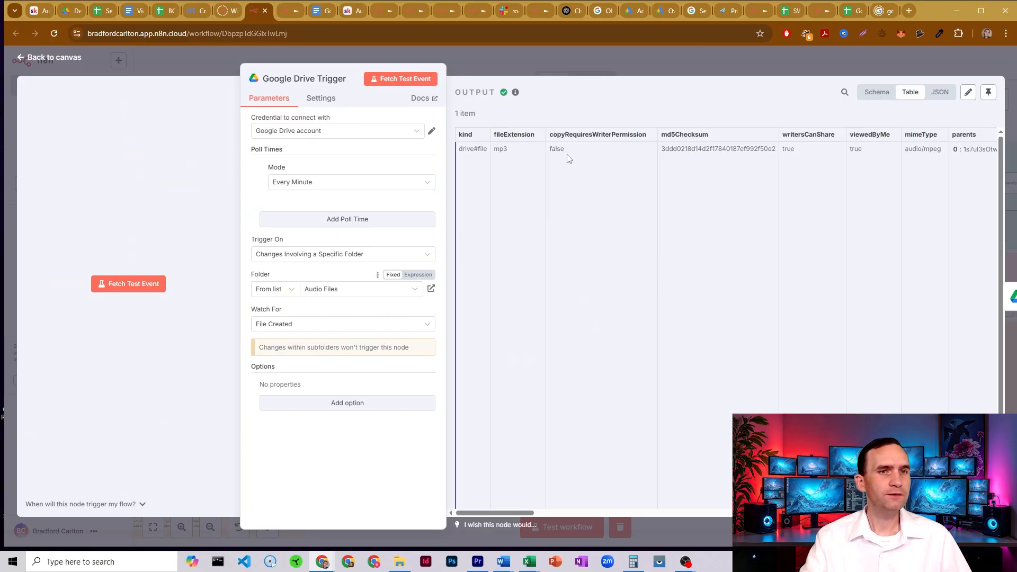
click(594, 61)
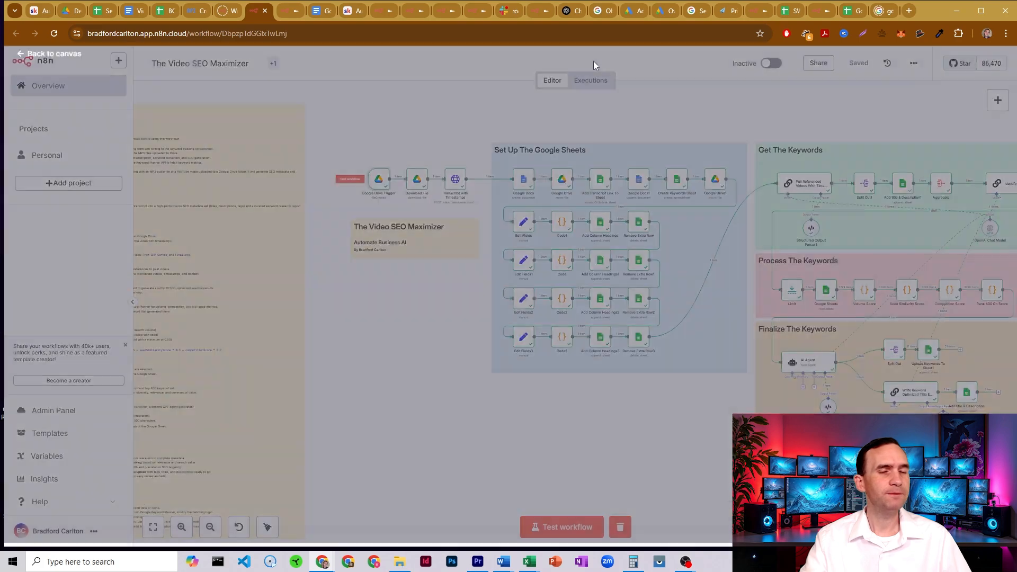
double_click(418, 182)
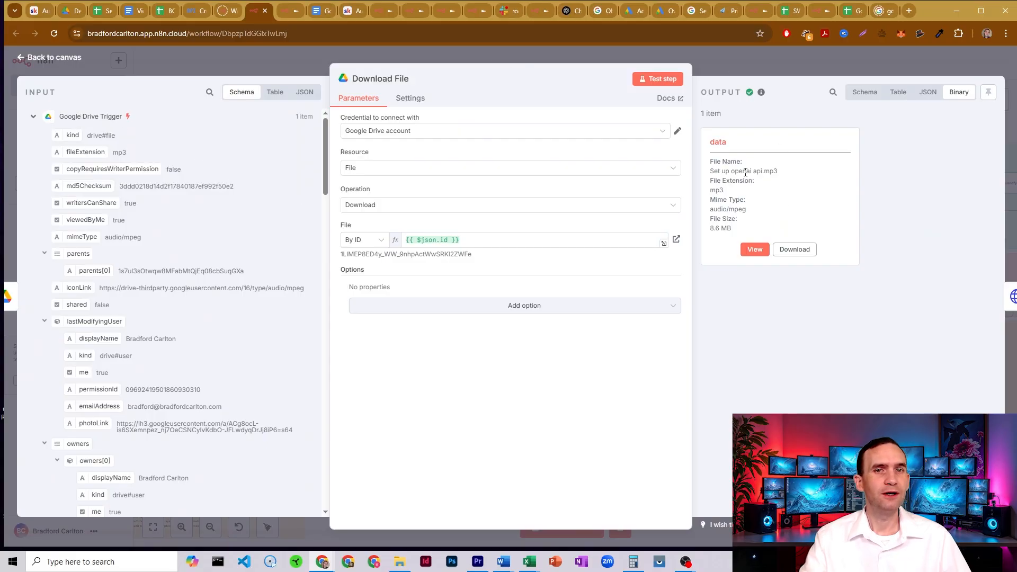
click(728, 55)
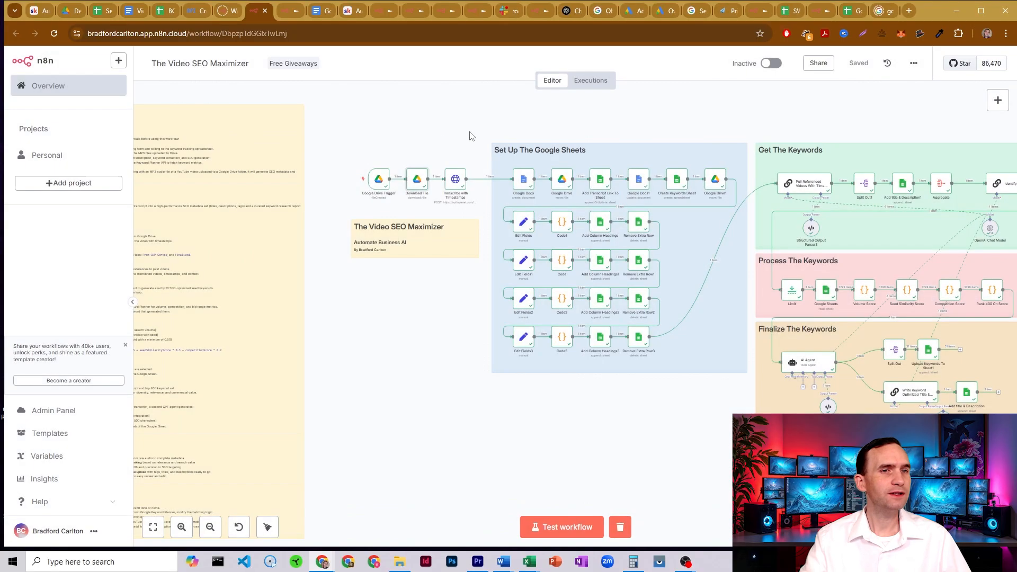
Step: Inspect the request settings and body parameters of the Transcribe with Timestamps node, highlighting the name of the incoming data file
click(455, 182)
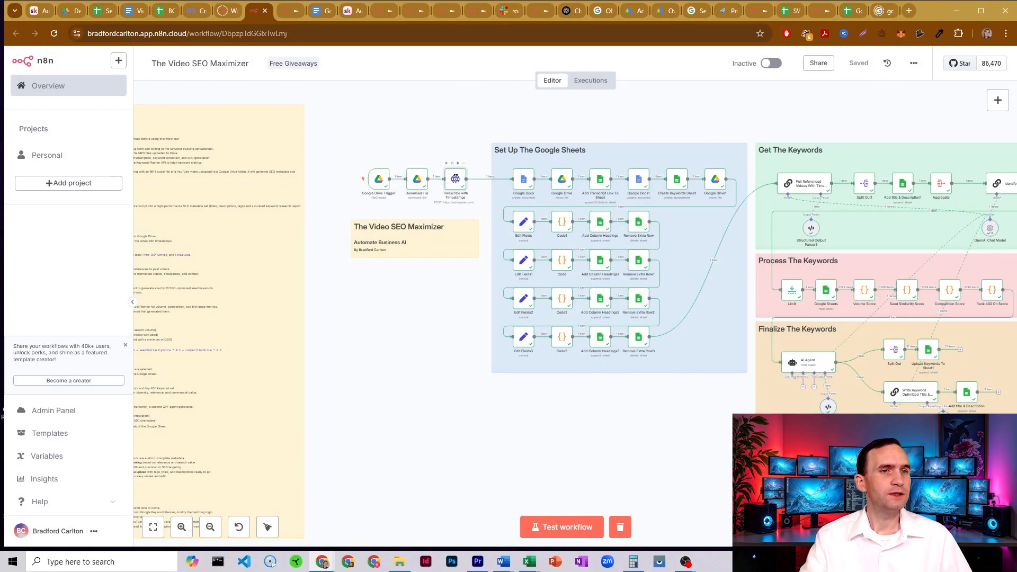
double_click(455, 179)
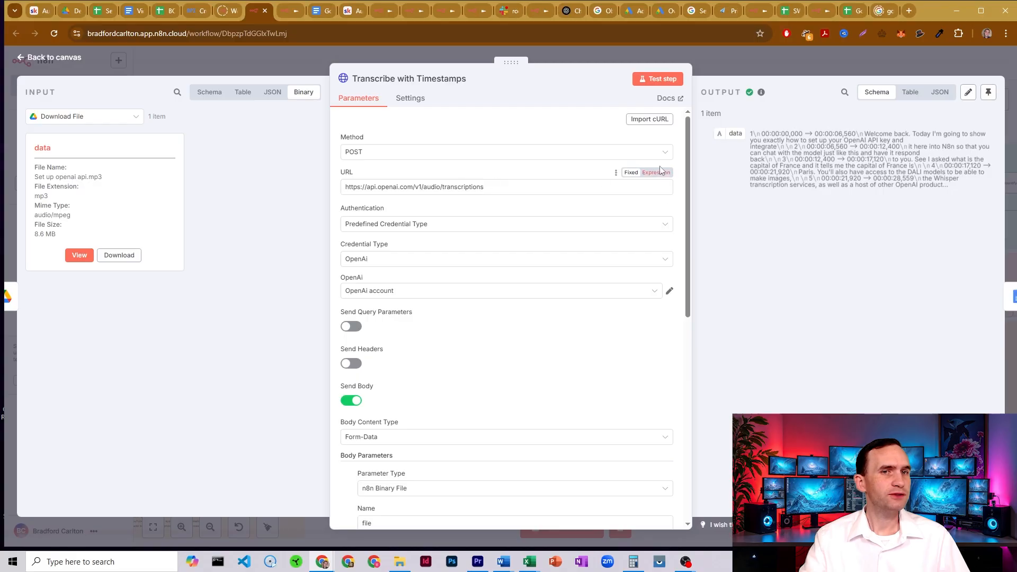
scroll(689, 141, down, 1)
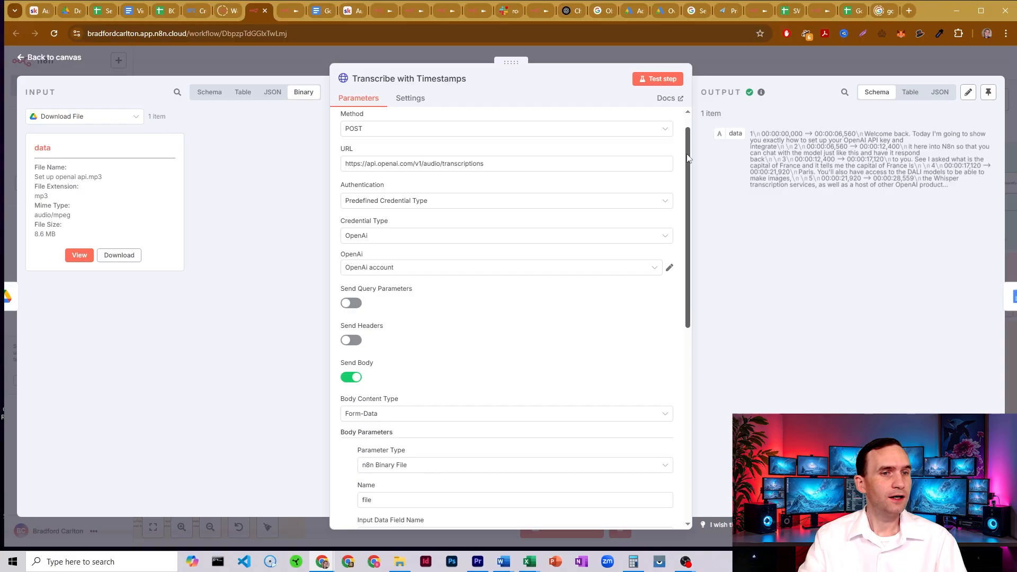
drag(688, 158, 682, 273)
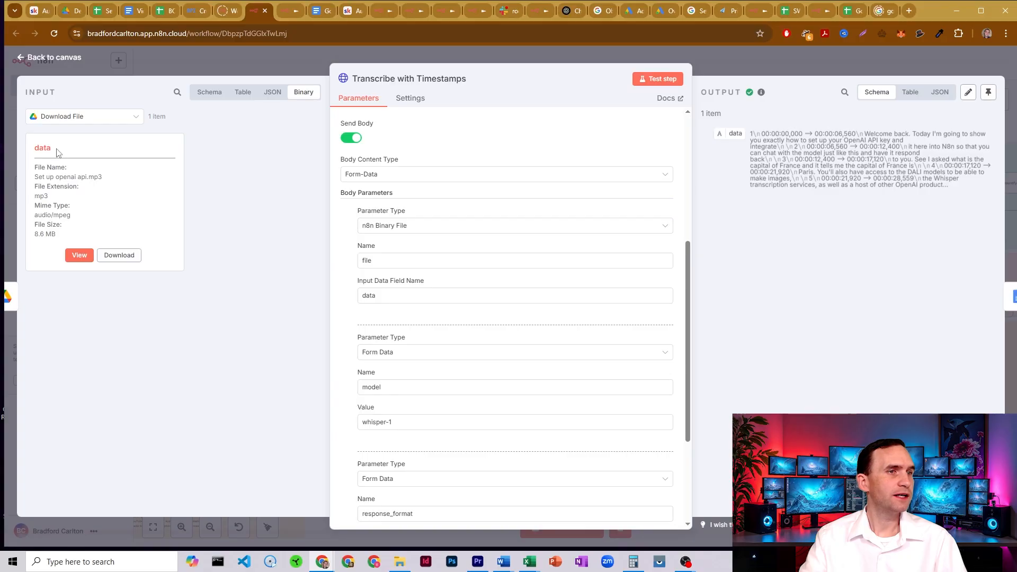
drag(59, 151, 29, 154)
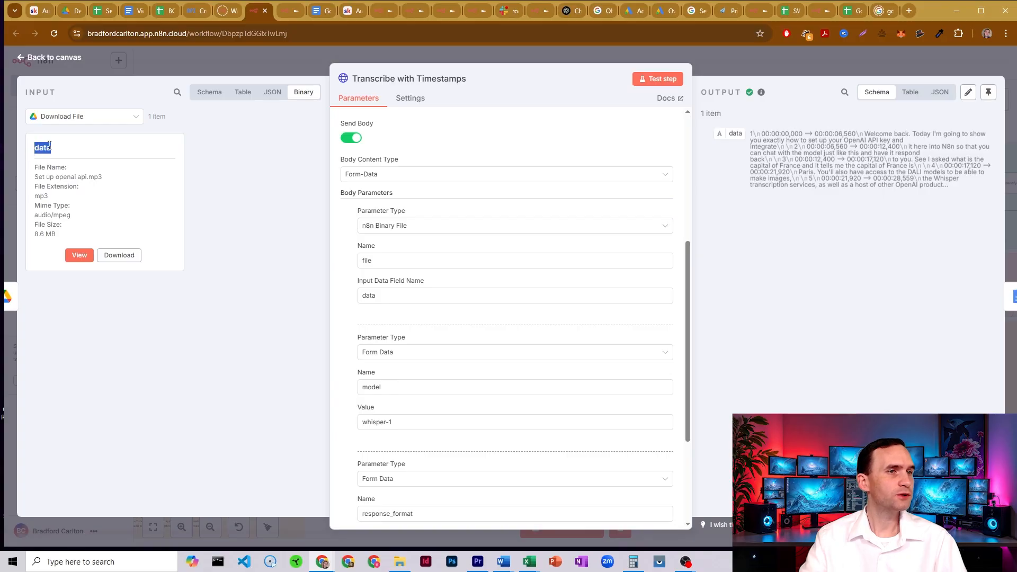
click(233, 181)
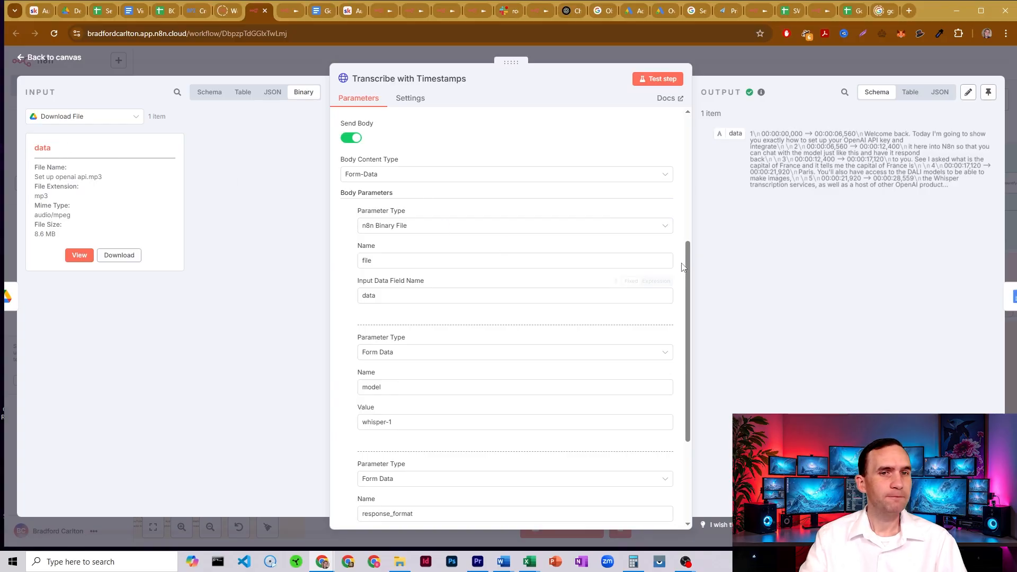
scroll(688, 267, down, 3)
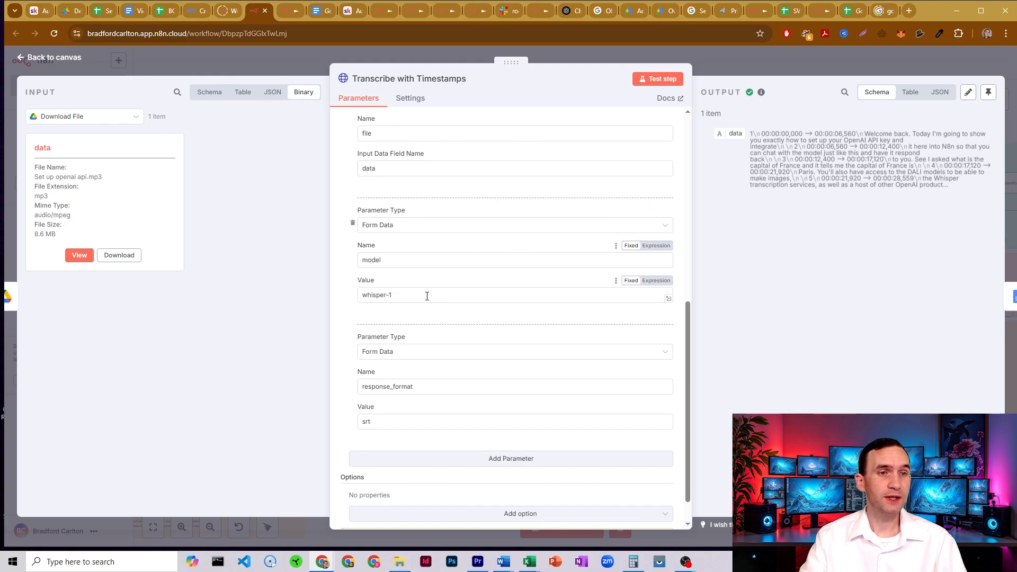
drag(685, 308, 688, 350)
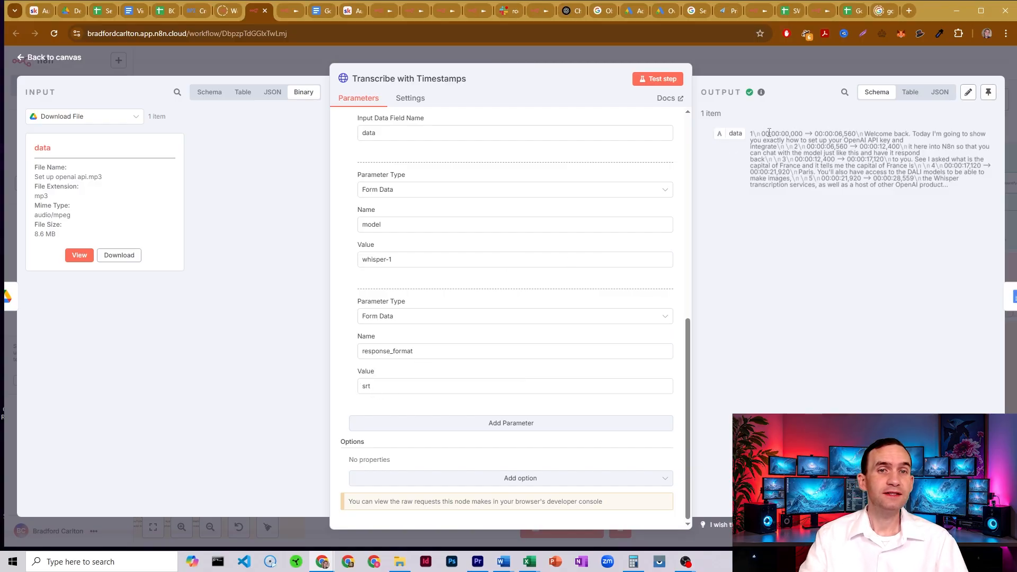
Step: Highlight the timestamped segments in the Transcribe with Timestamps output, and return to the canvas
drag(773, 132, 904, 147)
click(848, 166)
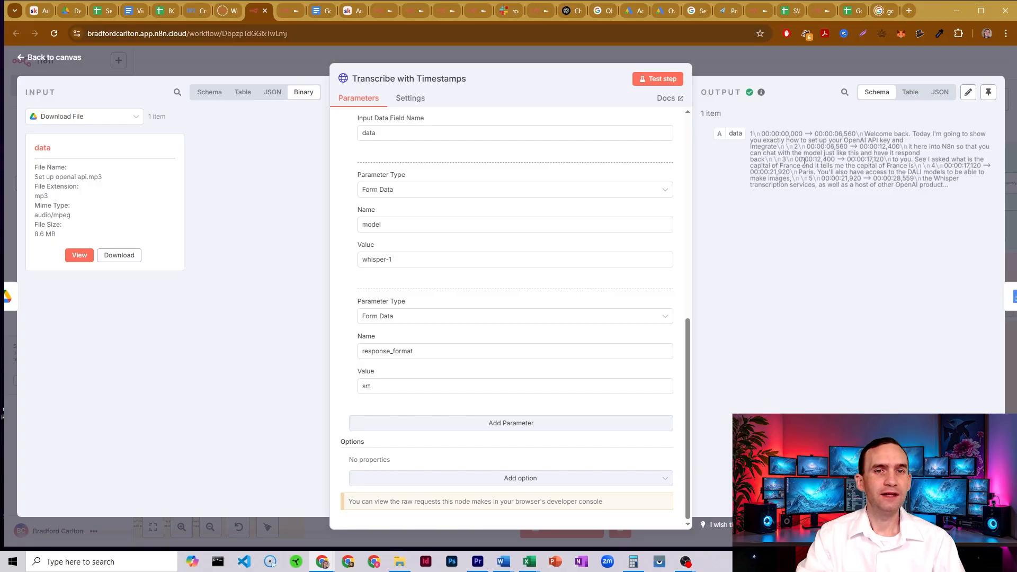
drag(810, 159, 893, 159)
click(891, 158)
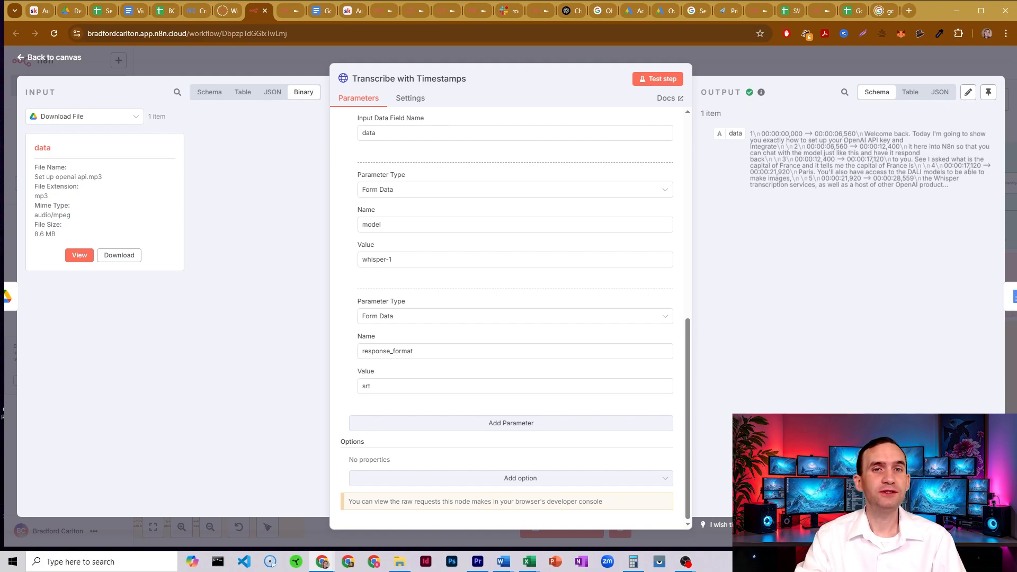
click(719, 57)
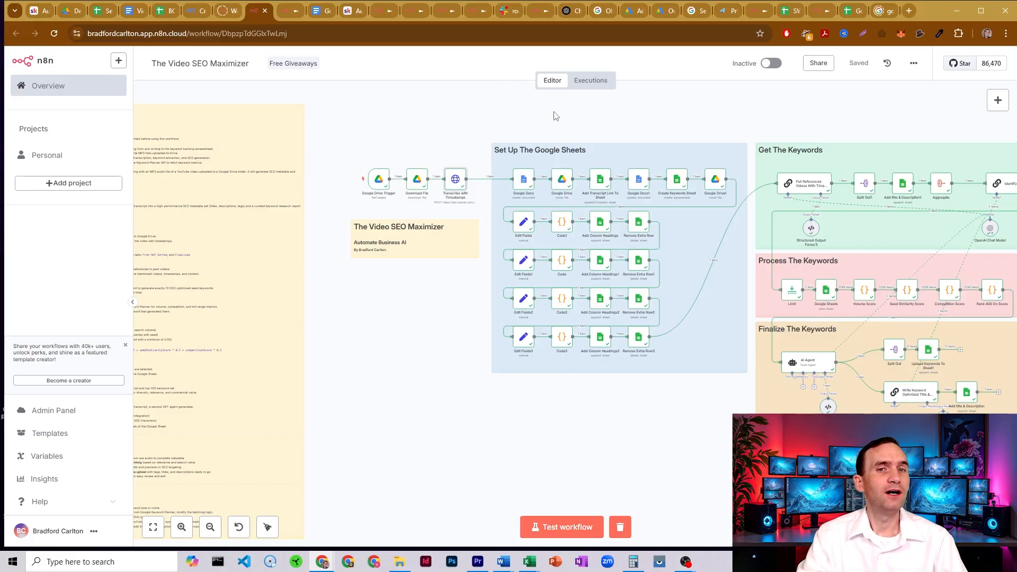
Step: Inspect the Google Docs node in the Set Up The Google Sheets section, including the folders available for the new document
drag(681, 106, 527, 116)
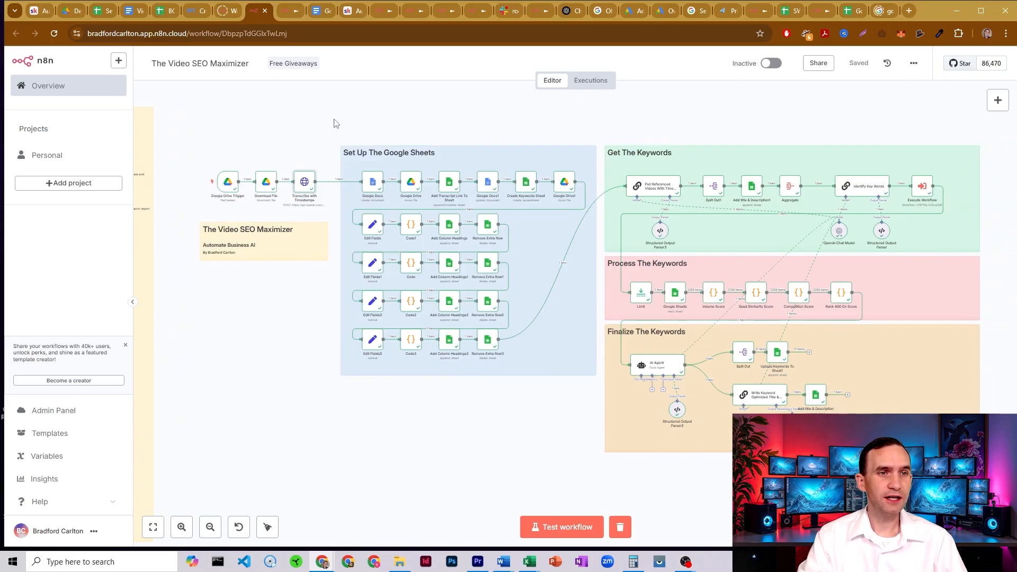
double_click(371, 183)
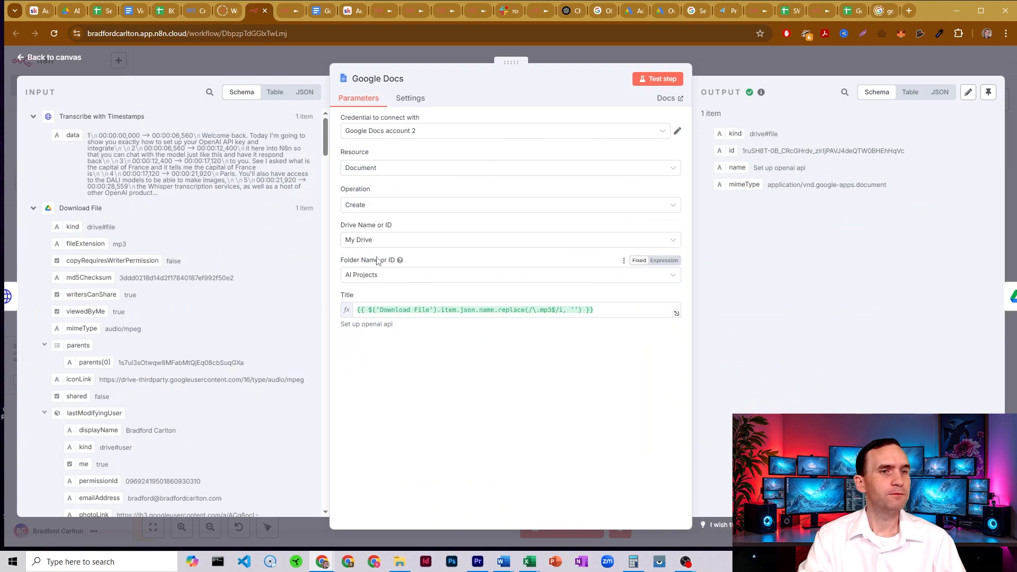
click(673, 277)
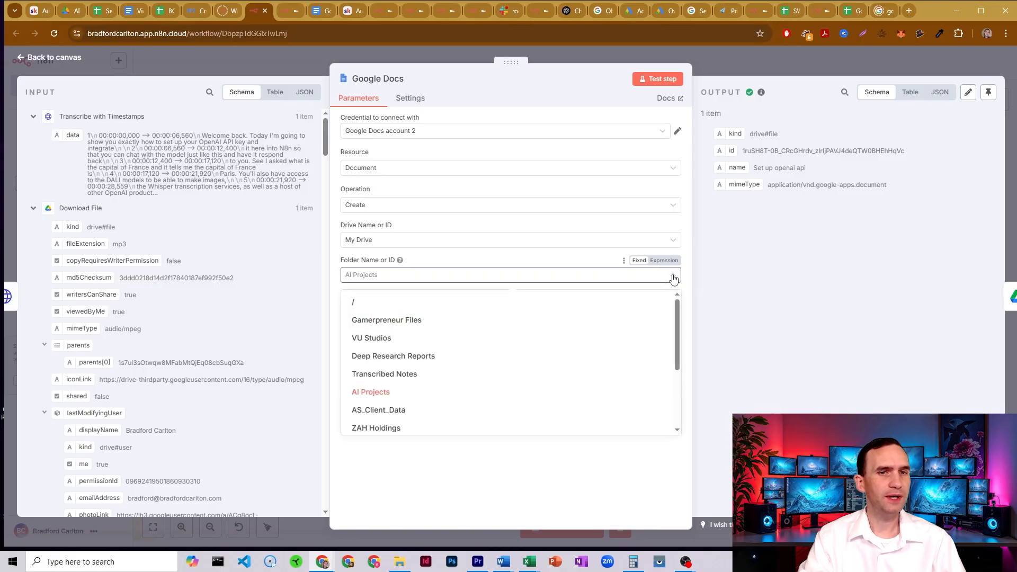
click(673, 277)
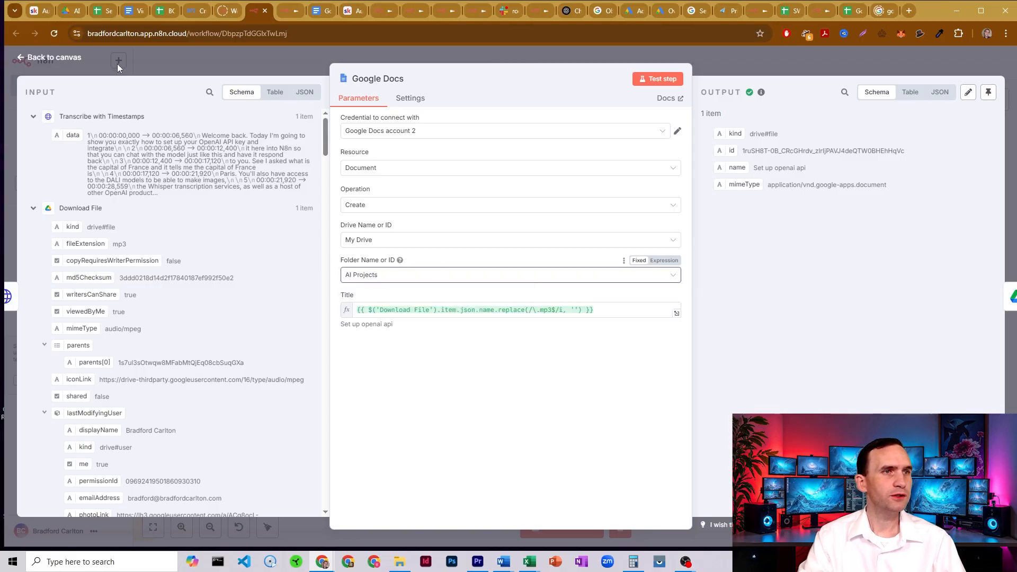
Step: Switch to Google Drive to view the AI Projects folder, and return to n8n to close the Google Docs node
click(68, 13)
click(176, 99)
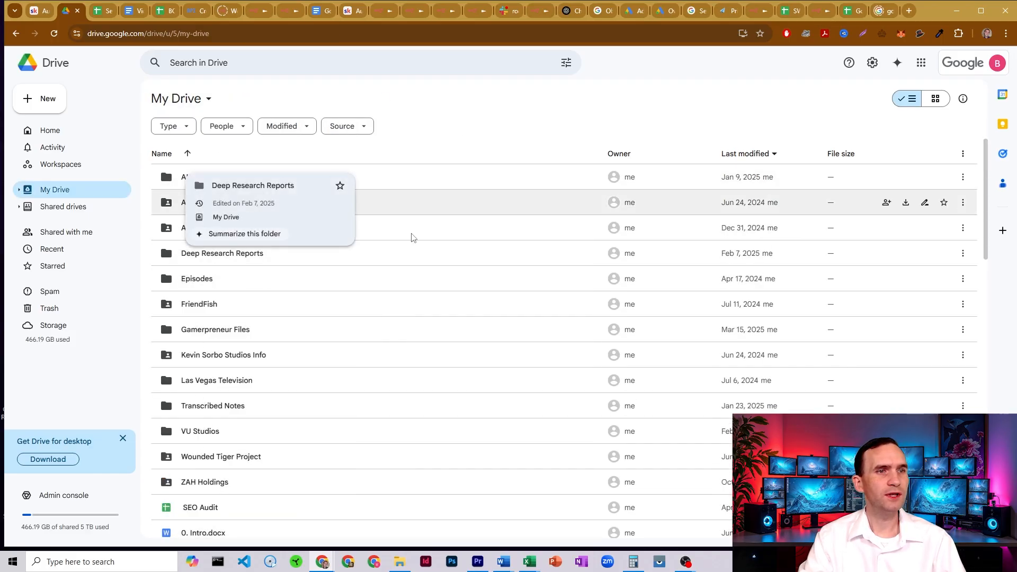
click(167, 182)
double_click(167, 180)
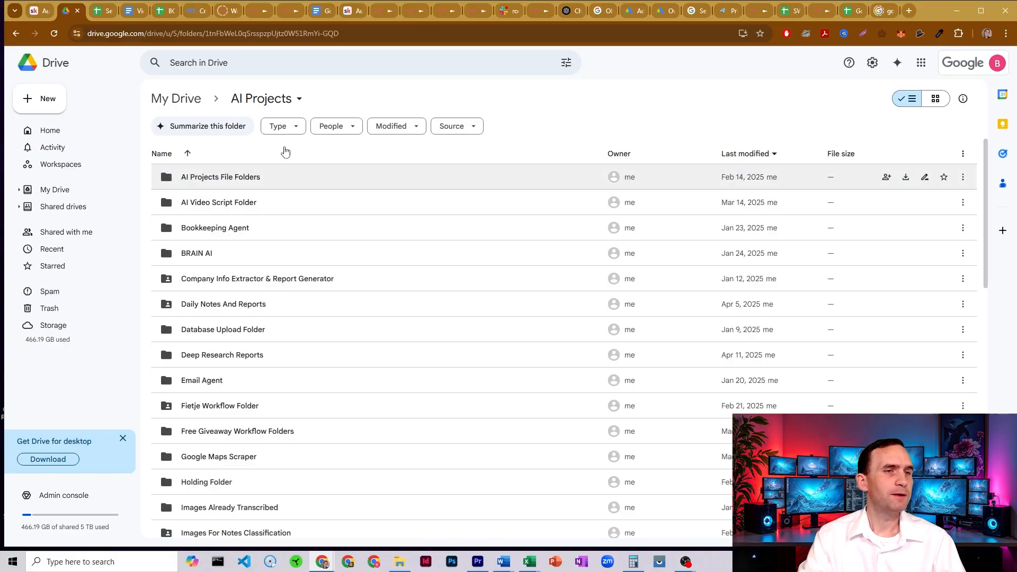
click(255, 12)
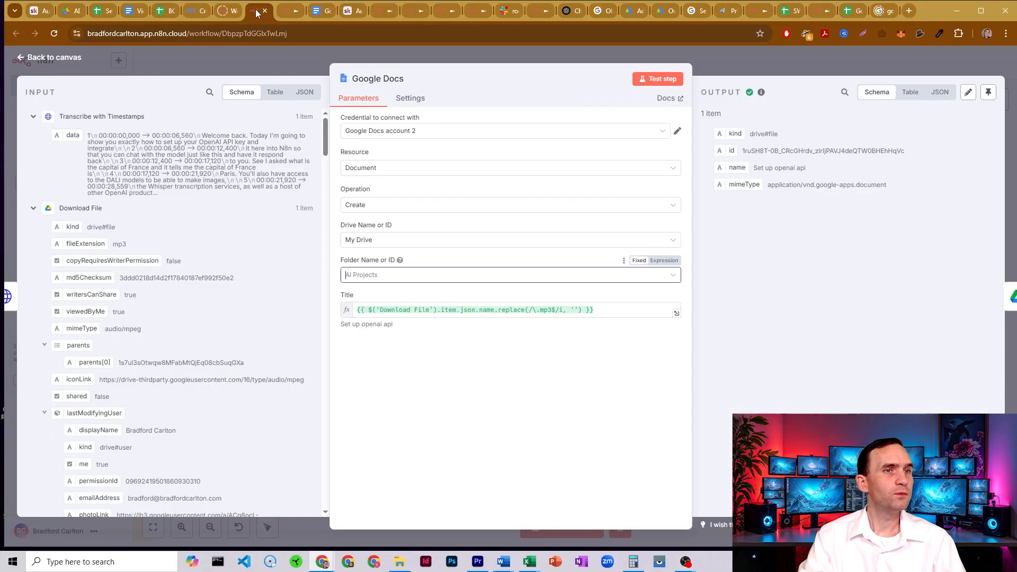
click(460, 53)
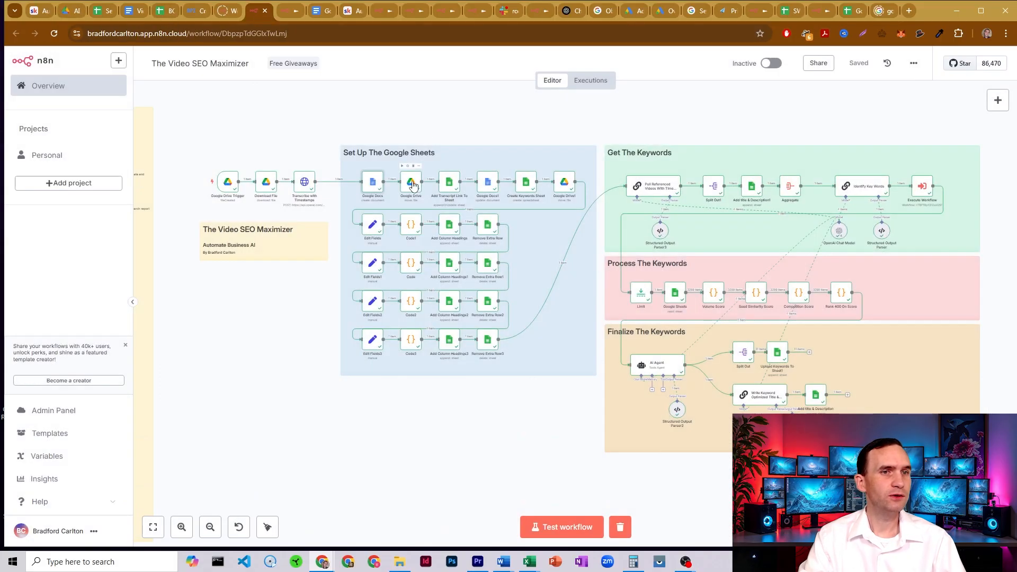
Step: Inspect the Google Drive move node and browse its Transcripts folder inside YouTube, LI, Blog, & Reddit Bot Files in Google Drive
double_click(411, 182)
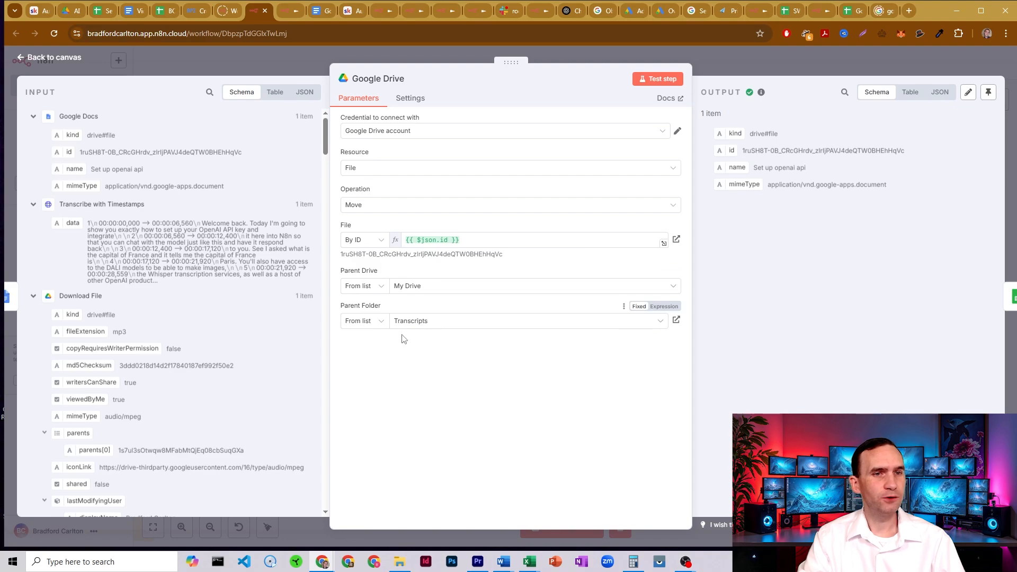
click(71, 10)
scroll(219, 265, down, 5)
click(219, 475)
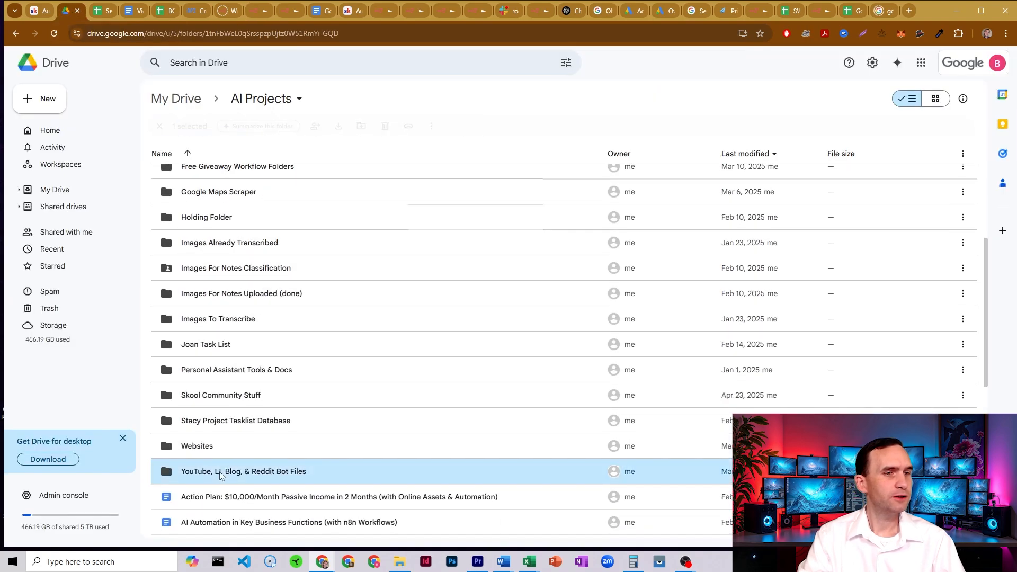
double_click(220, 473)
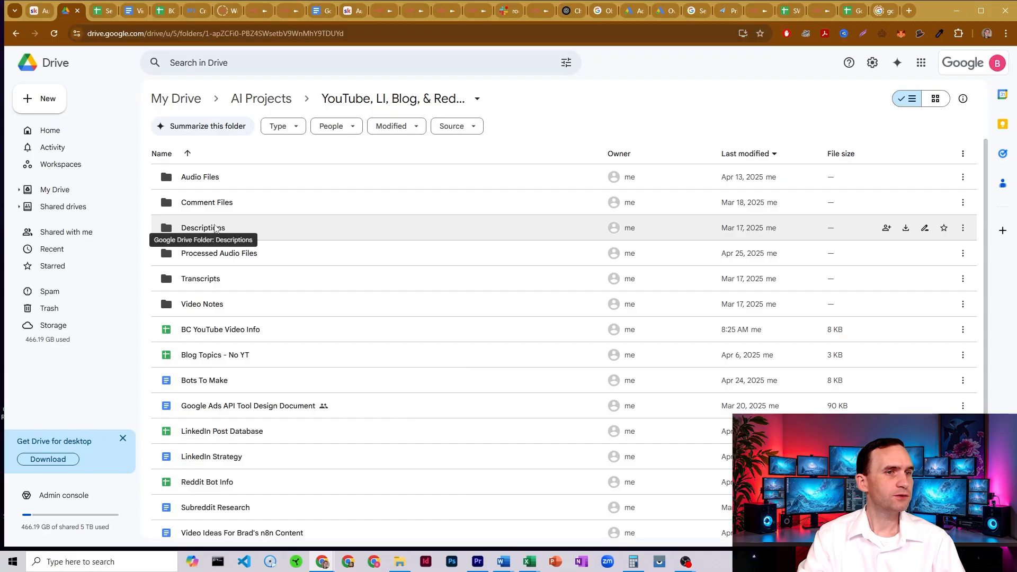
double_click(217, 278)
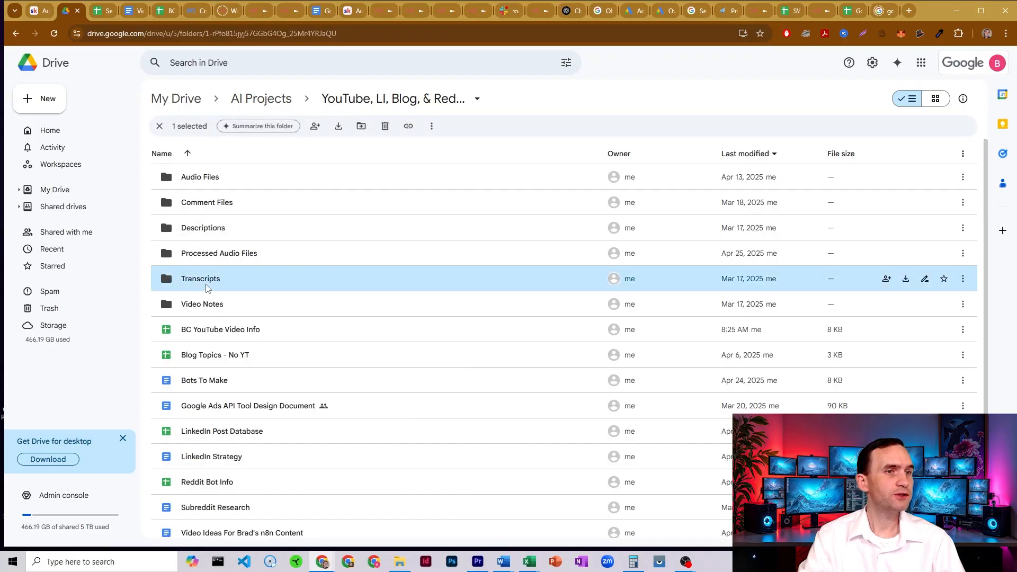
scroll(261, 249, down, 15)
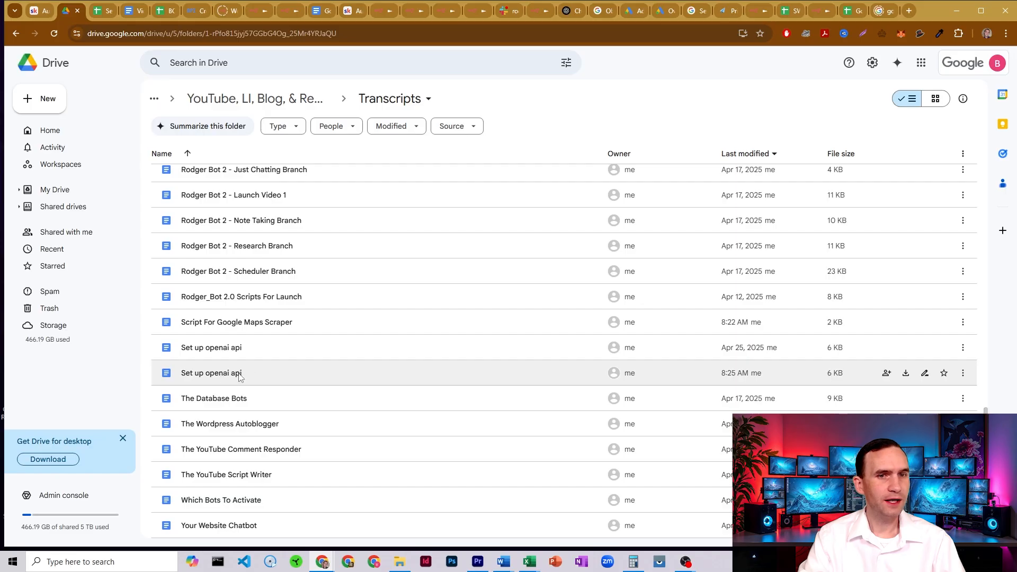
Step: Read through the Set up openai api transcript document modified at 8:25 AM, and return to the n8n workflow canvas
click(744, 379)
double_click(209, 373)
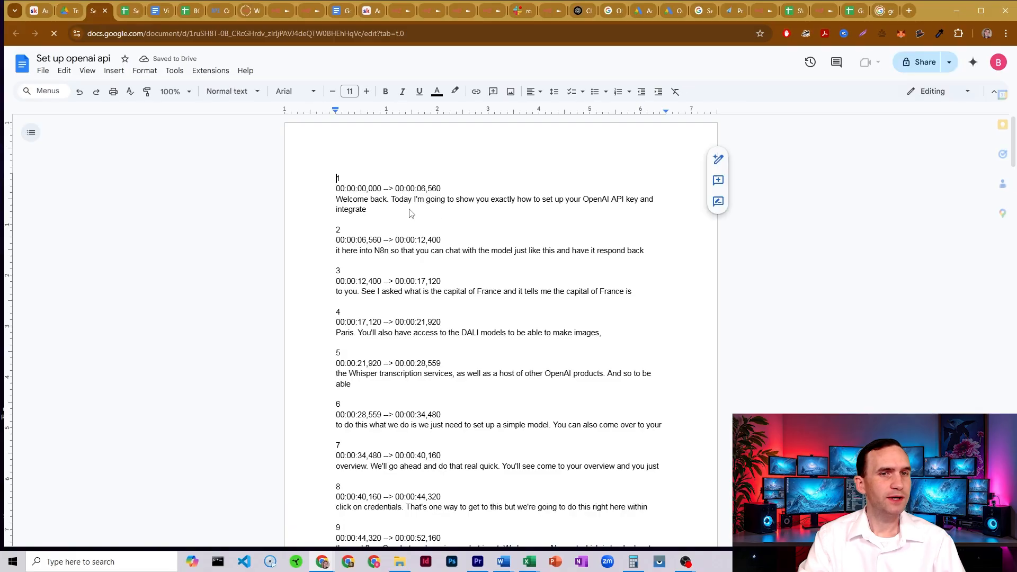
scroll(432, 228, down, 10)
scroll(429, 238, down, 10)
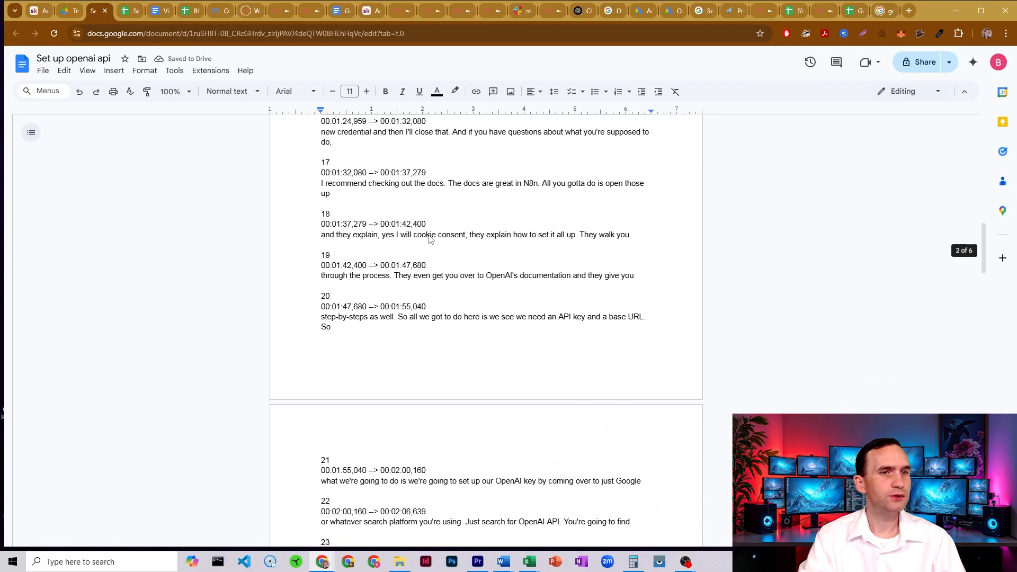
click(277, 11)
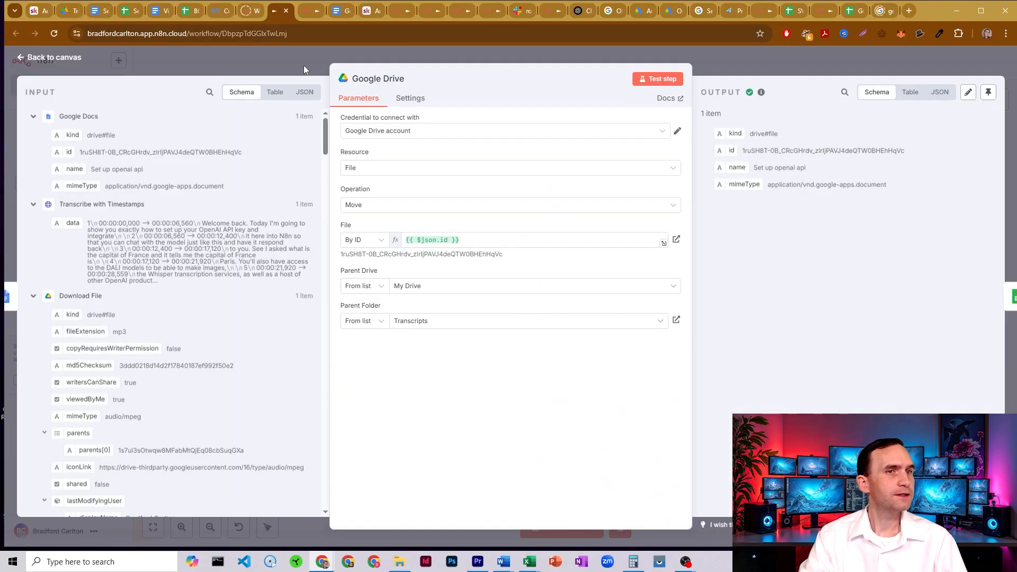
click(298, 47)
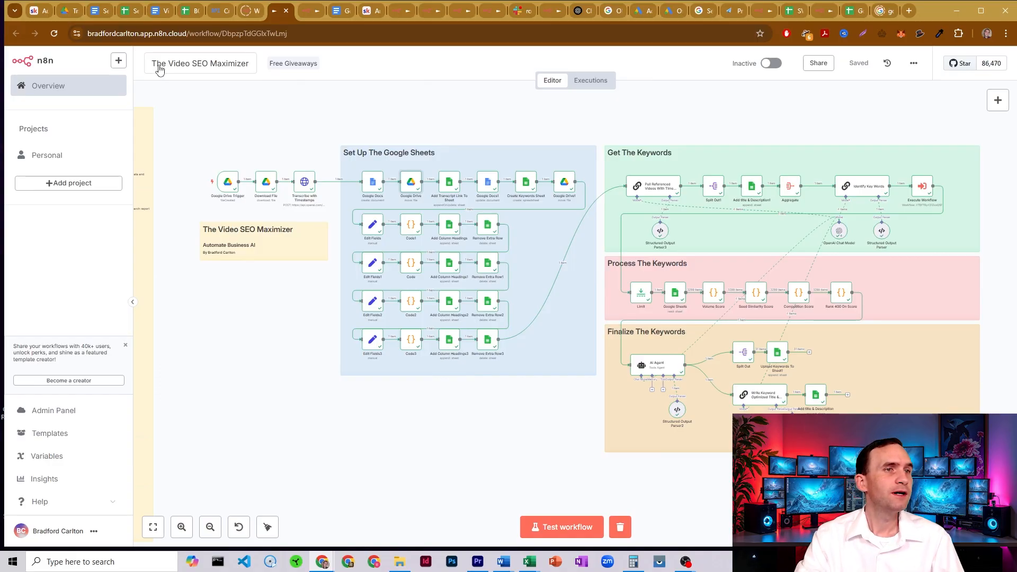
Step: Switch to the BC YouTube Video Info spreadsheet, open the transcript link in the Set up openai api row, and return to n8n
click(185, 12)
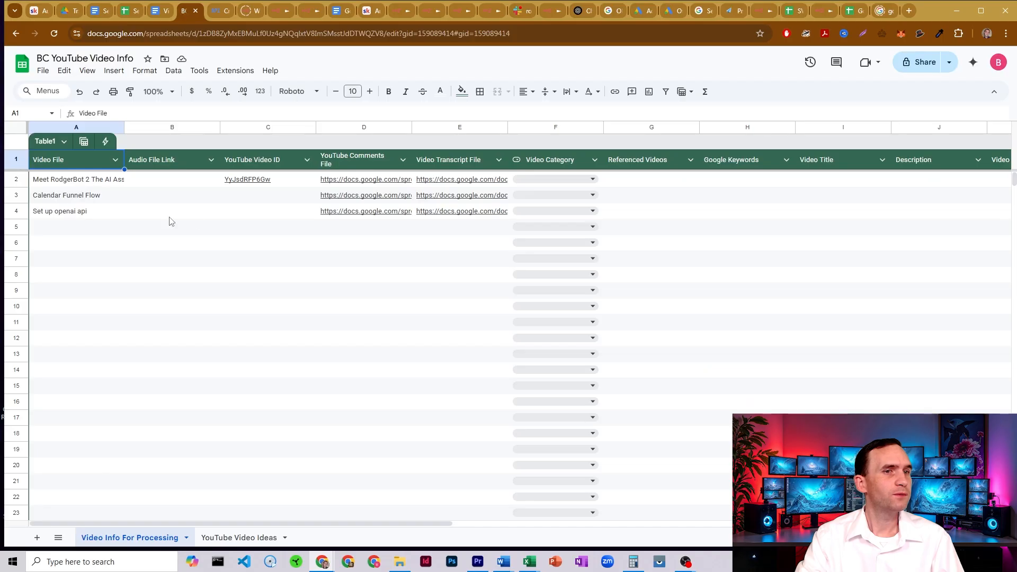
click(73, 213)
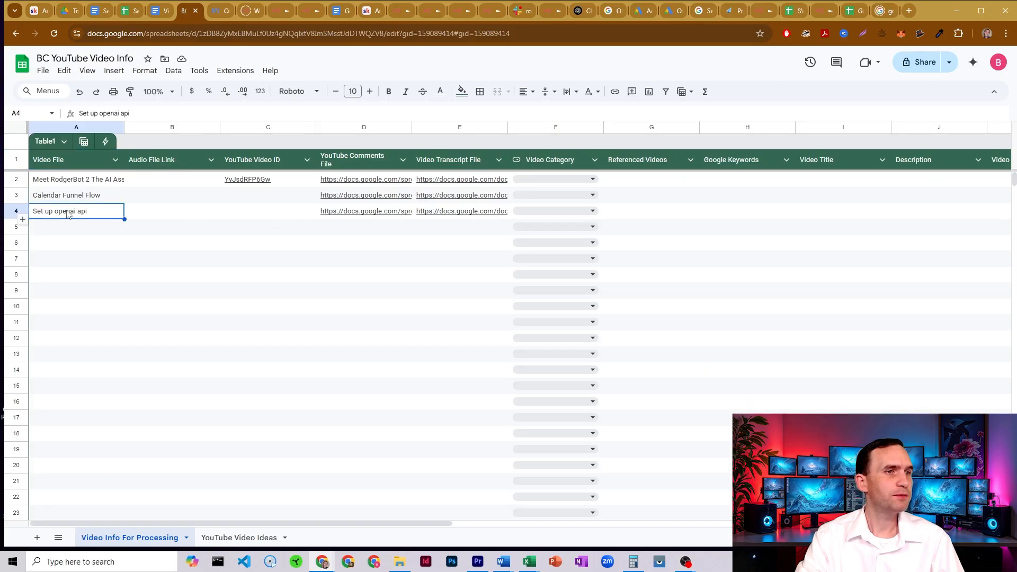
click(497, 216)
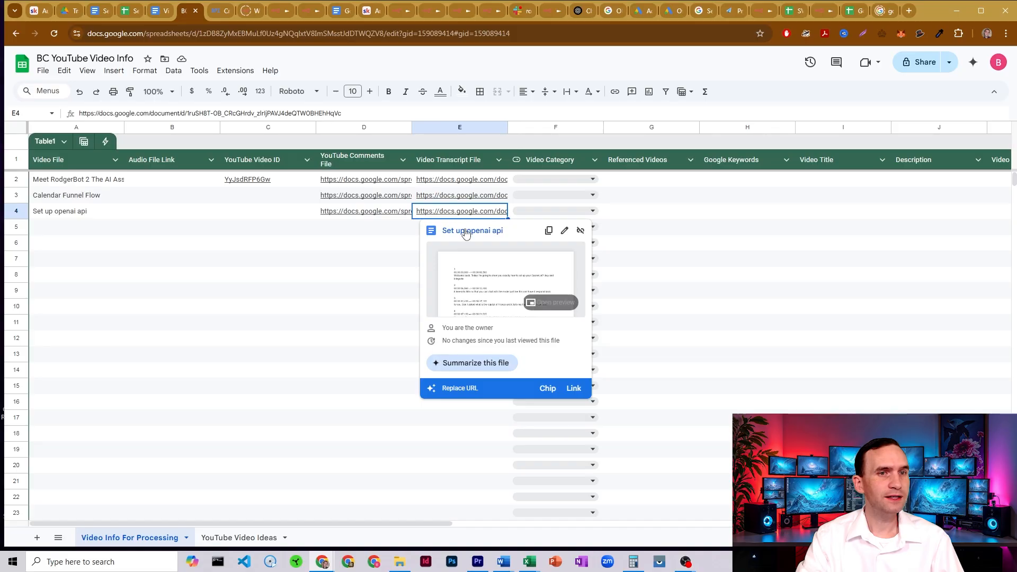
click(466, 231)
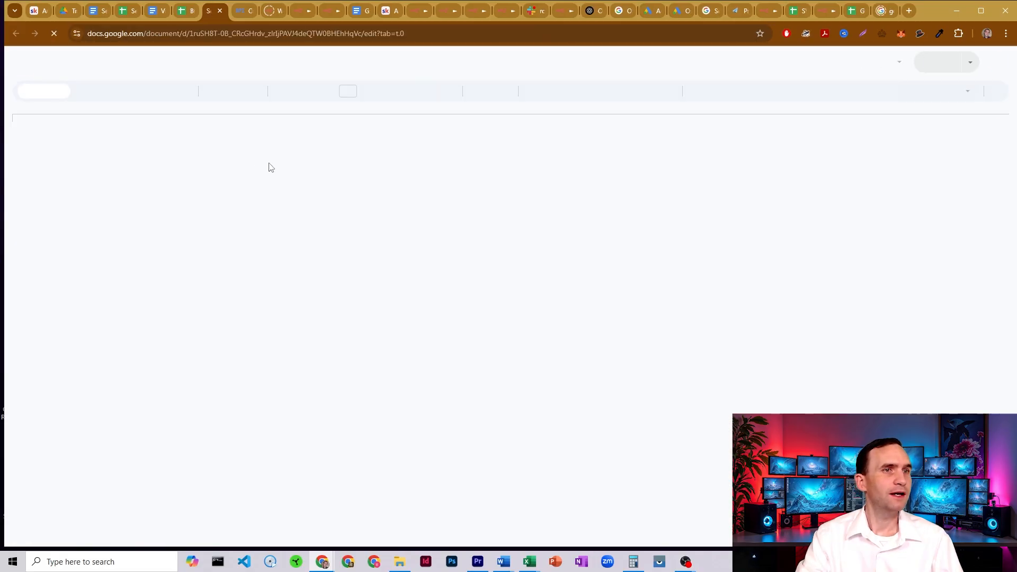
click(218, 14)
click(267, 11)
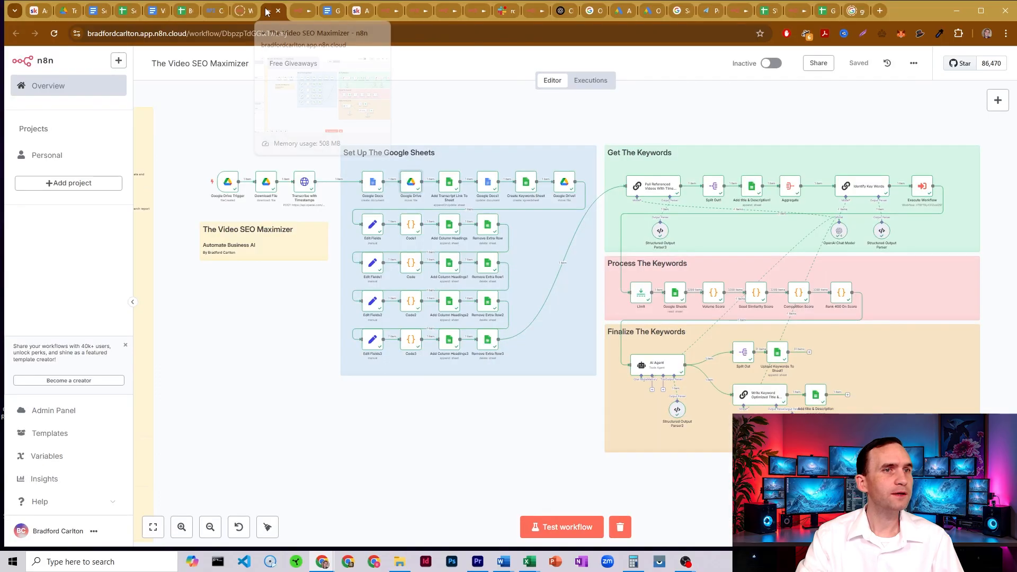
Step: Inspect the Google Docs1 node's document update settings and its inserted transcript text expression, and return to the canvas
double_click(488, 184)
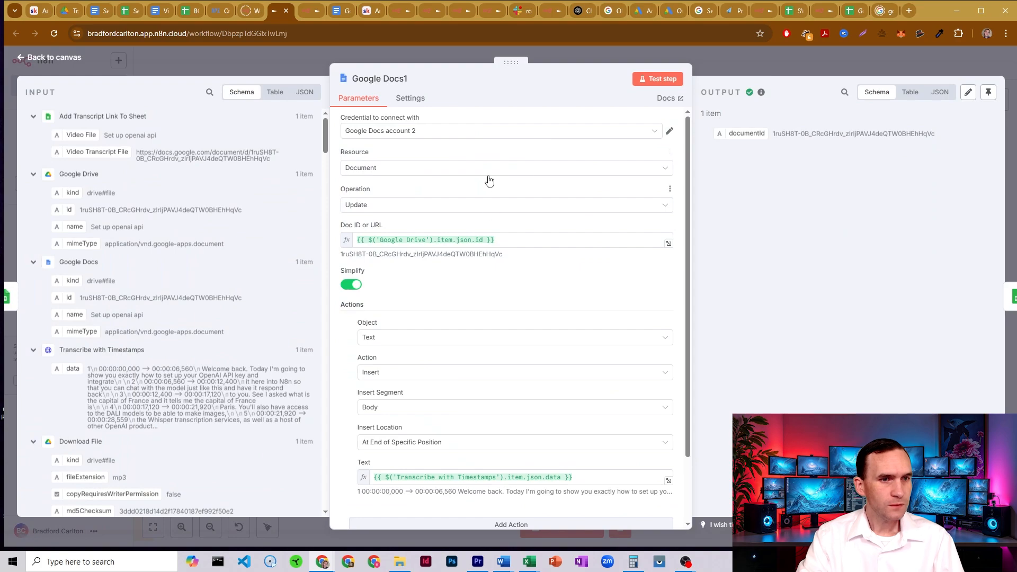
scroll(487, 182, down, 1)
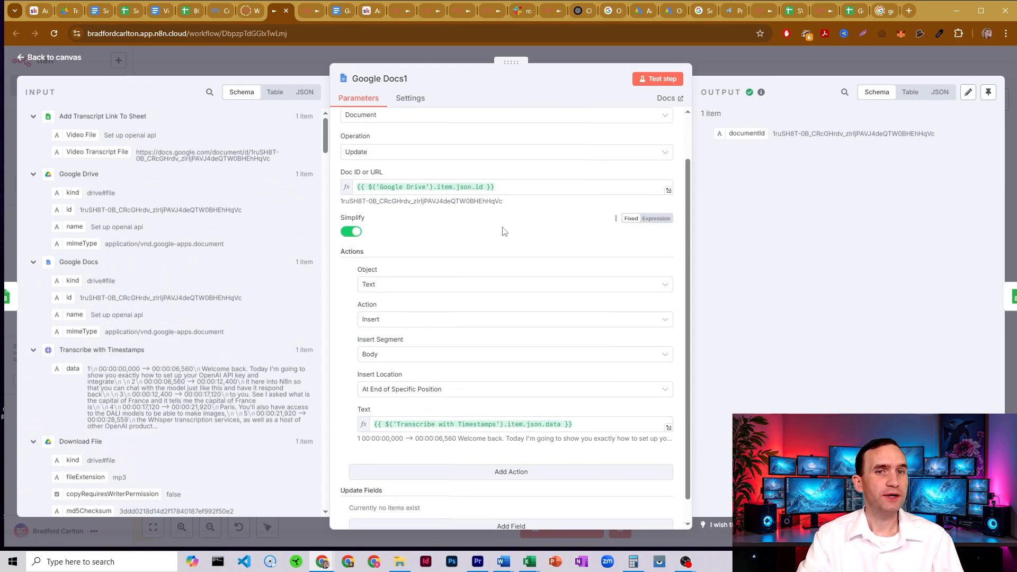
click(287, 51)
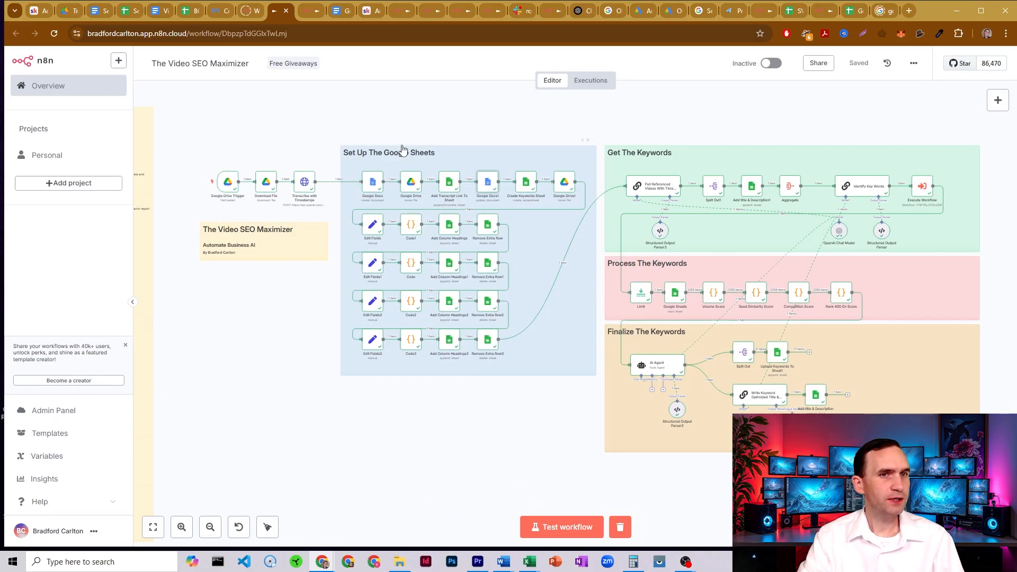
double_click(493, 186)
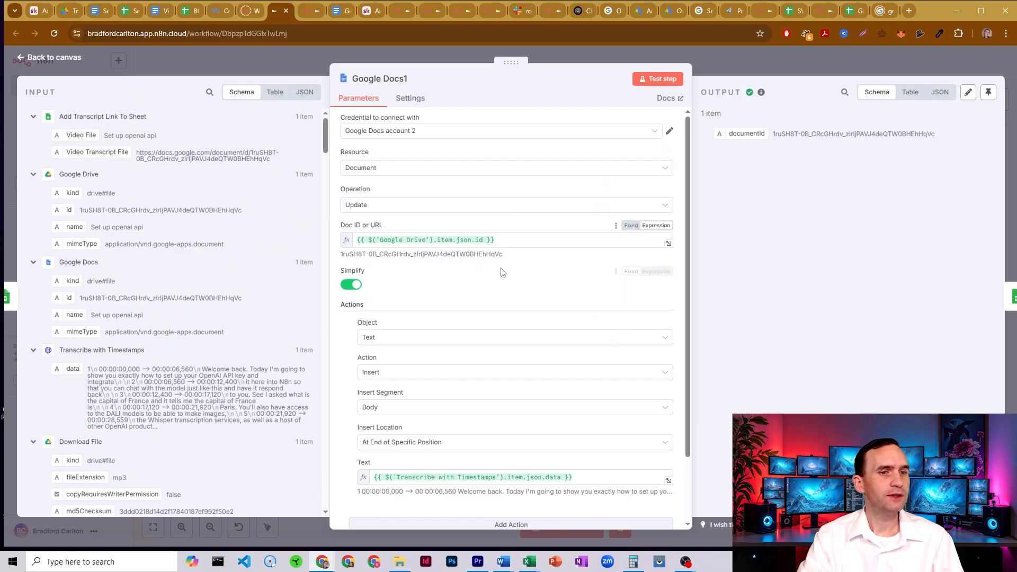
scroll(477, 238, down, 3)
drag(595, 397, 343, 406)
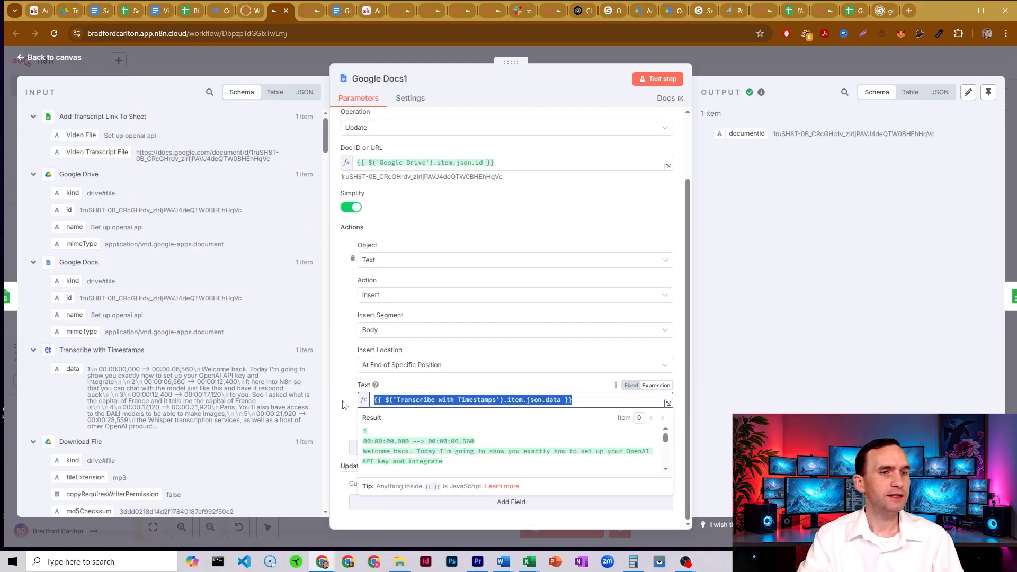
click(405, 382)
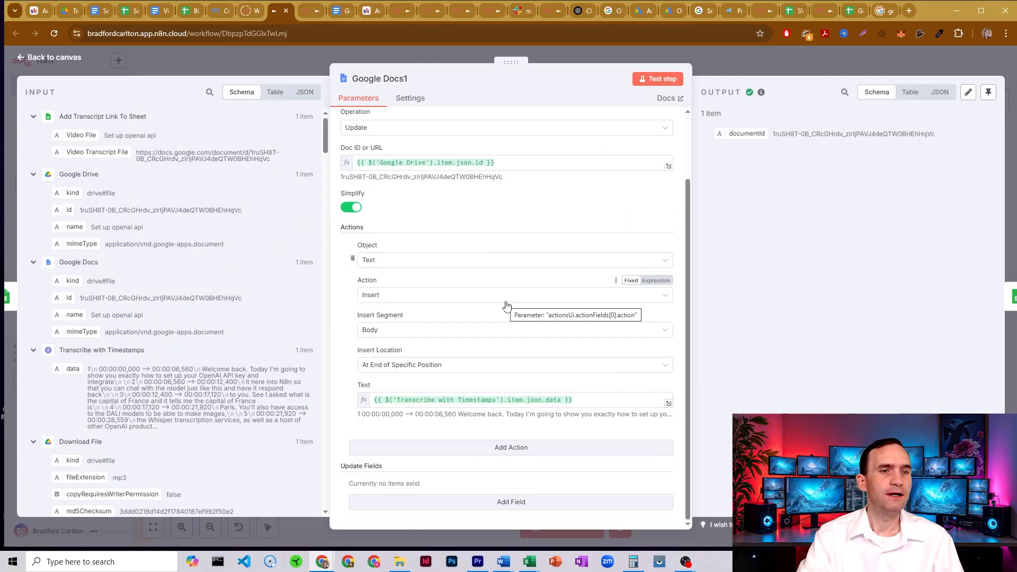
click(723, 61)
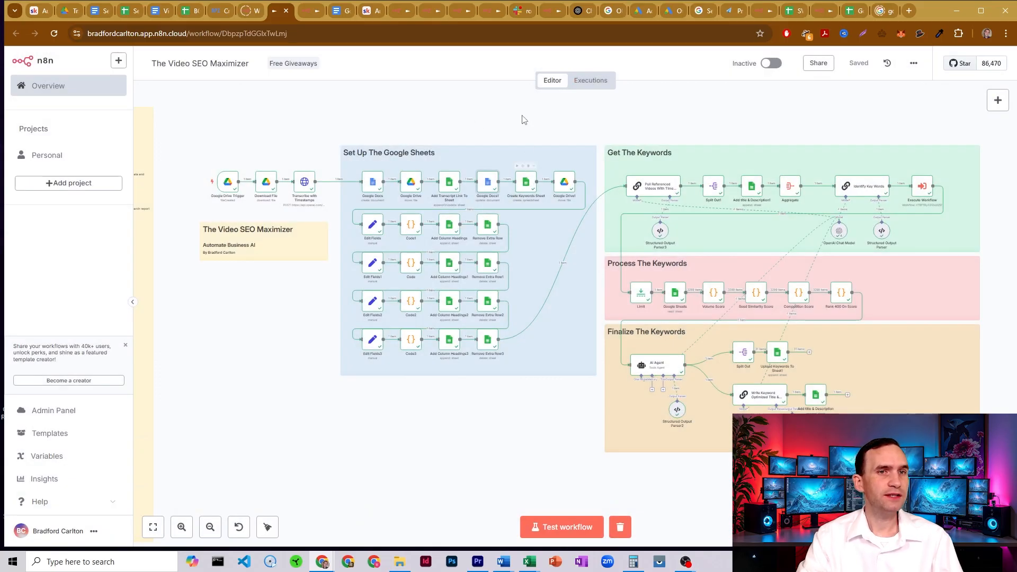
Step: Switch to the Set up openai api Keyword Data spreadsheet, view its From GKP sheet, and return to the n8n workflow
click(130, 11)
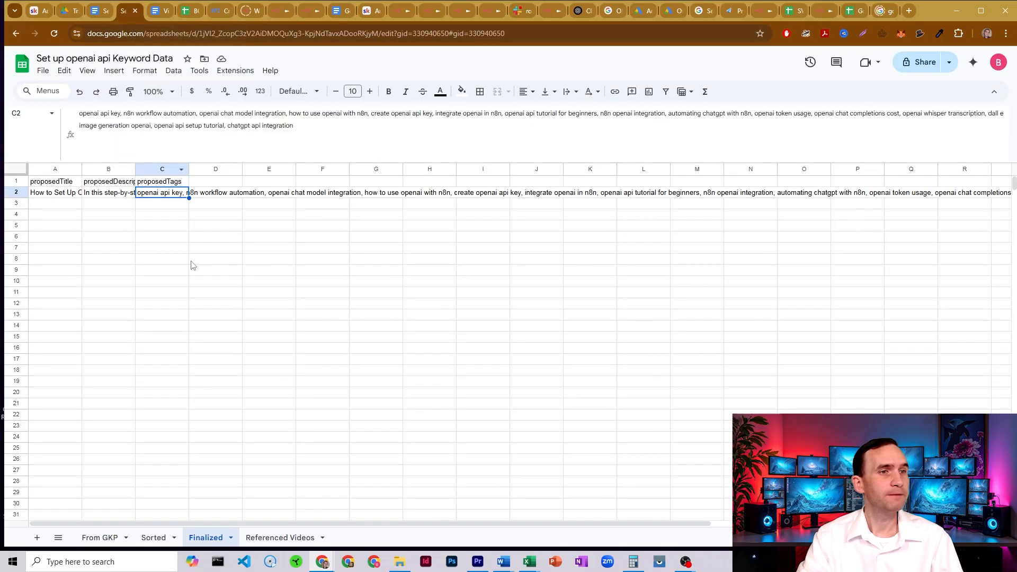
click(98, 537)
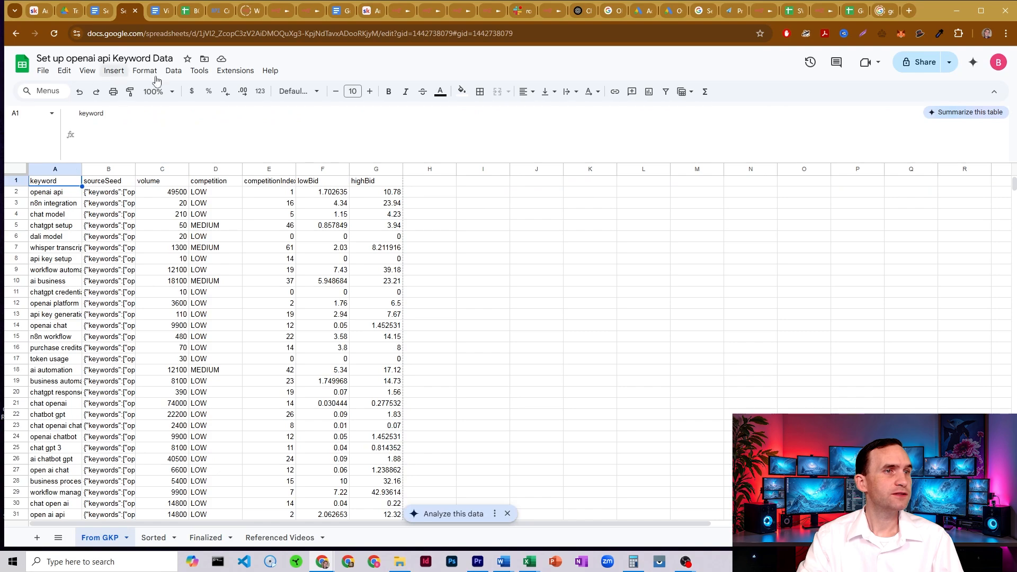
click(279, 10)
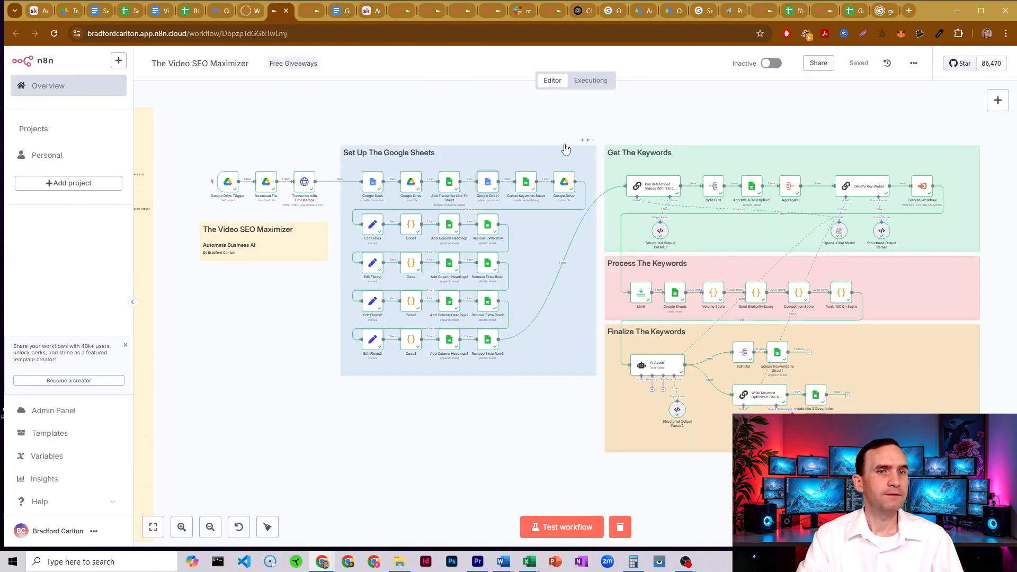
Step: Examine the title expression in the Create Keywords Sheet node and compare it with the Keyword Data spreadsheet's name
double_click(526, 183)
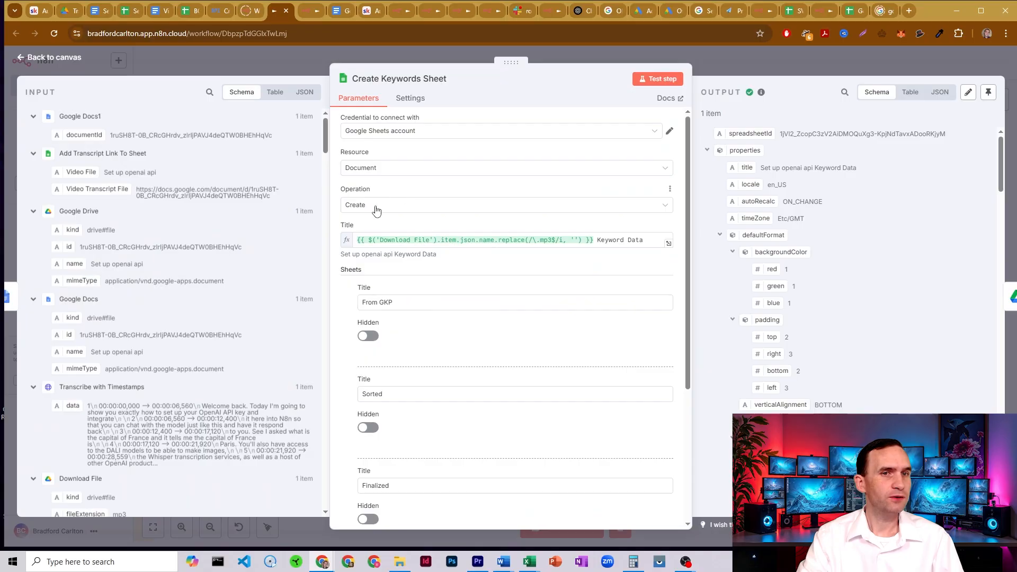
drag(576, 240, 356, 239)
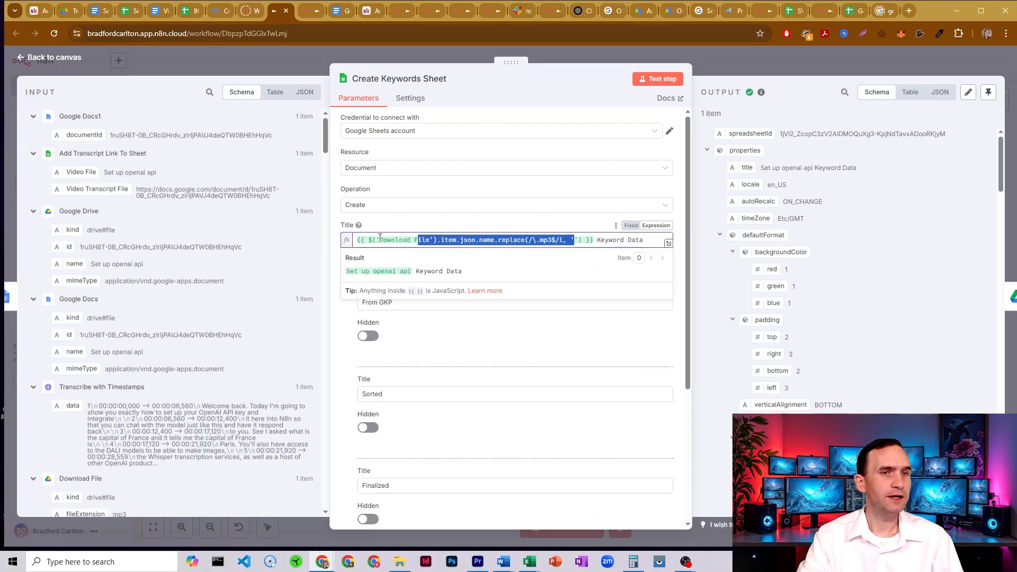
click(539, 239)
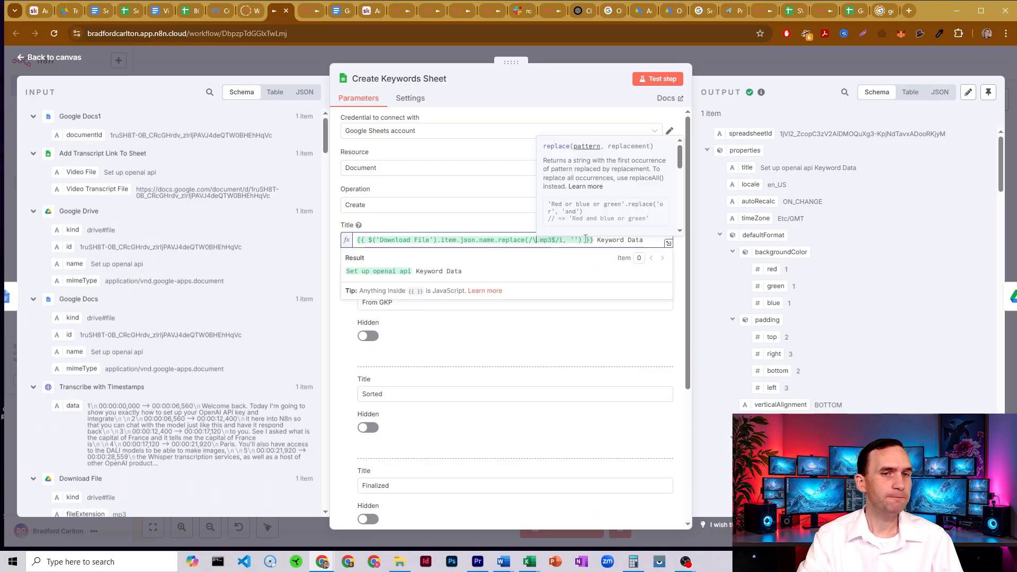
click(644, 240)
click(592, 224)
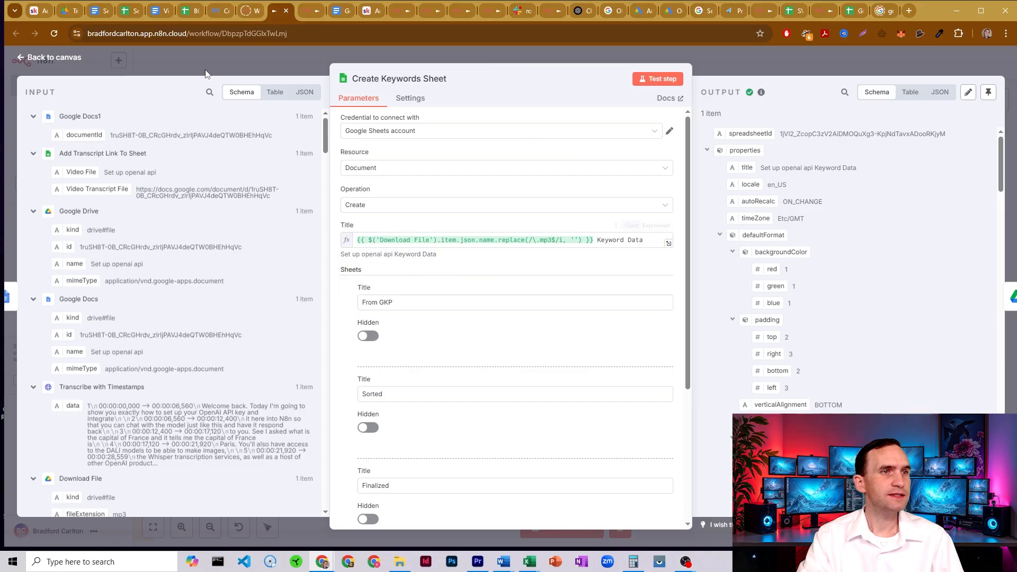
click(129, 10)
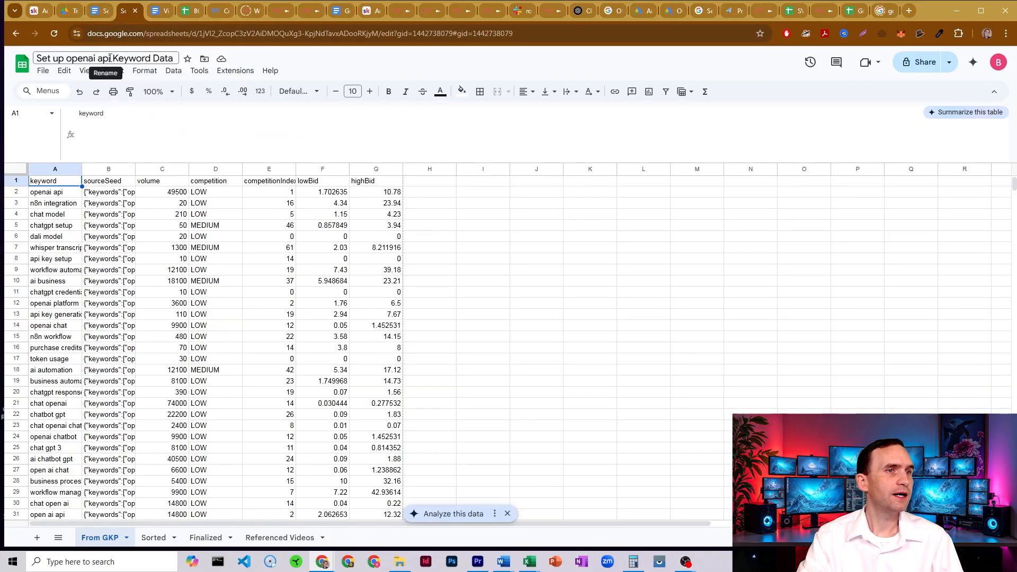
click(276, 11)
Step: Review the titles of the four sheets defined in the Create Keywords Sheet node, and return to the canvas
scroll(465, 261, down, 2)
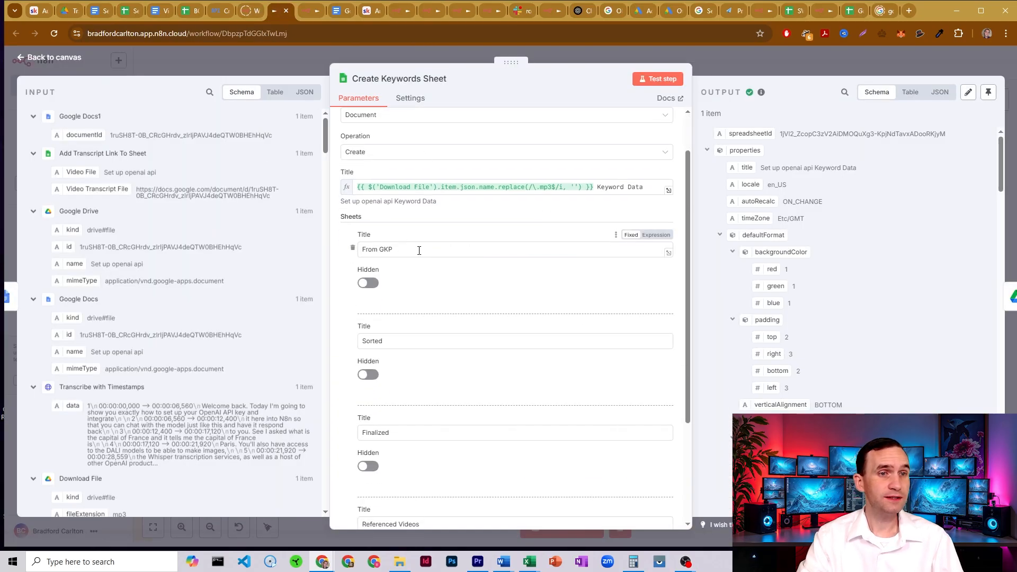
triple_click(372, 249)
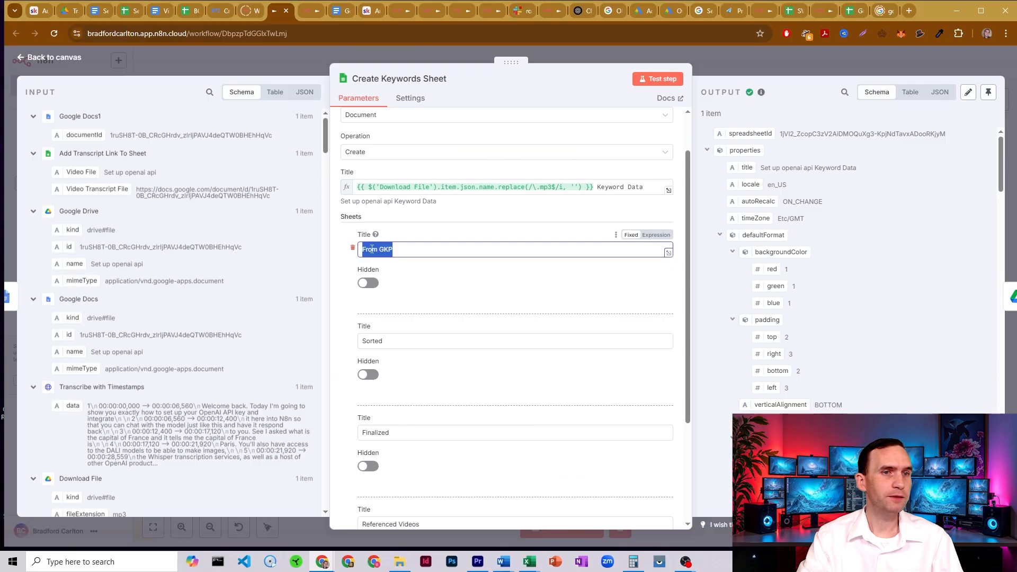
scroll(394, 283, down, 2)
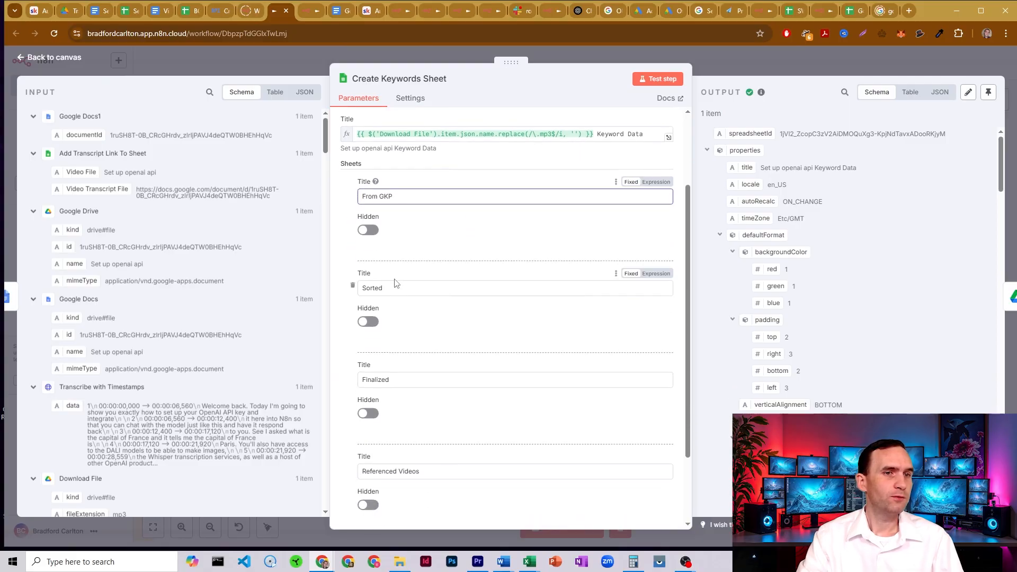
scroll(421, 245, down, 4)
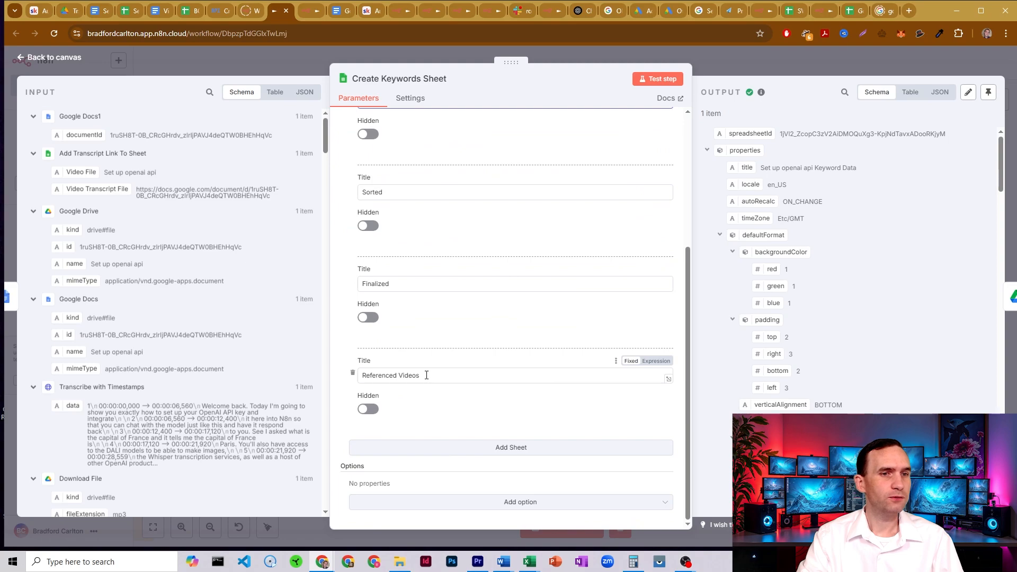
click(715, 54)
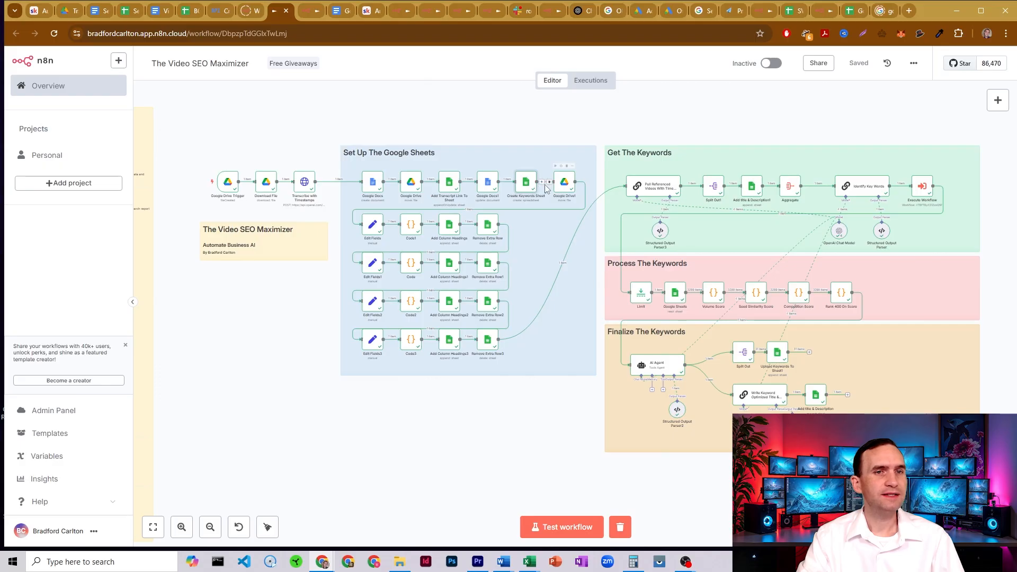
double_click(540, 188)
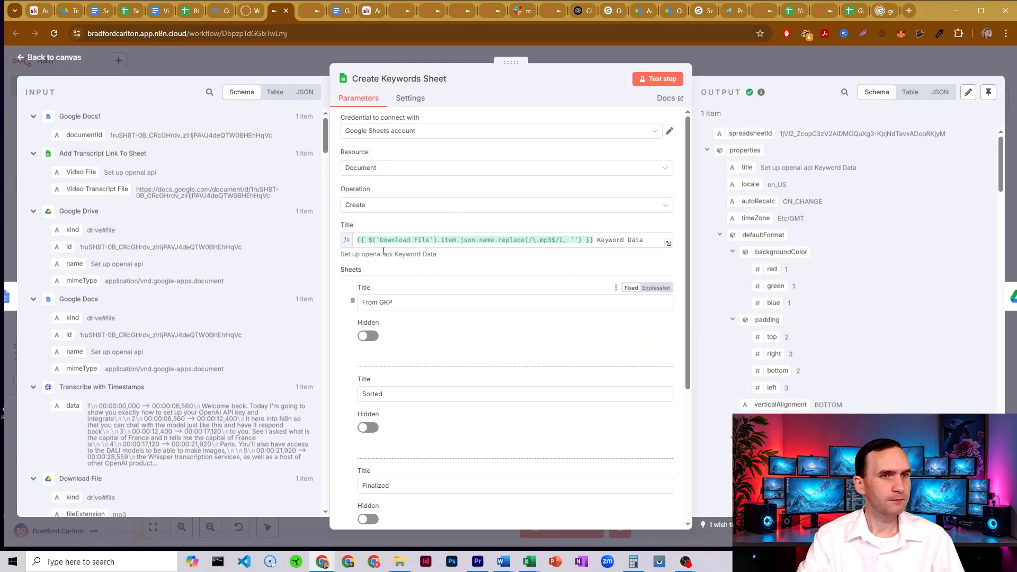
scroll(455, 223, down, 5)
scroll(466, 225, up, 5)
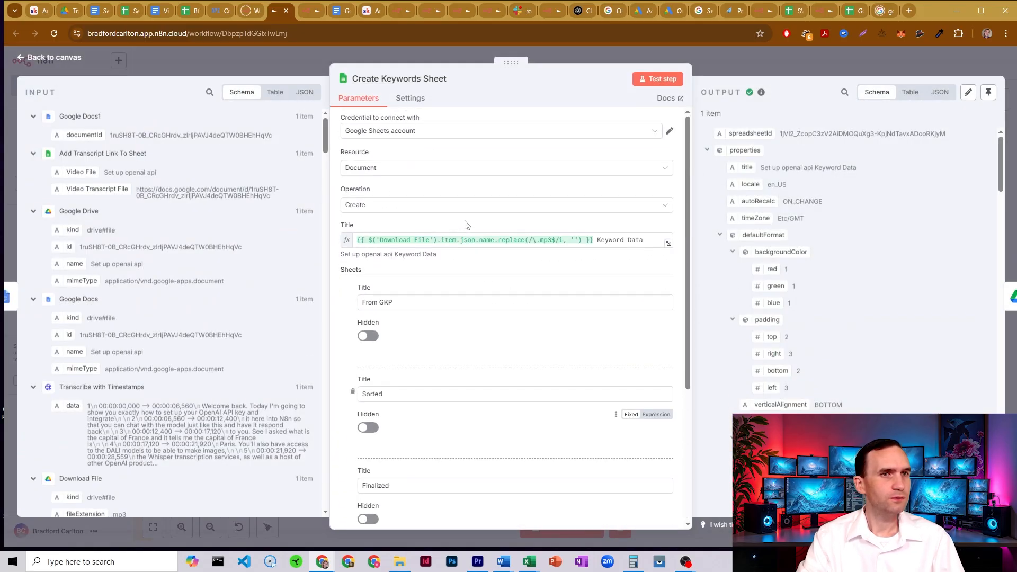
click(717, 64)
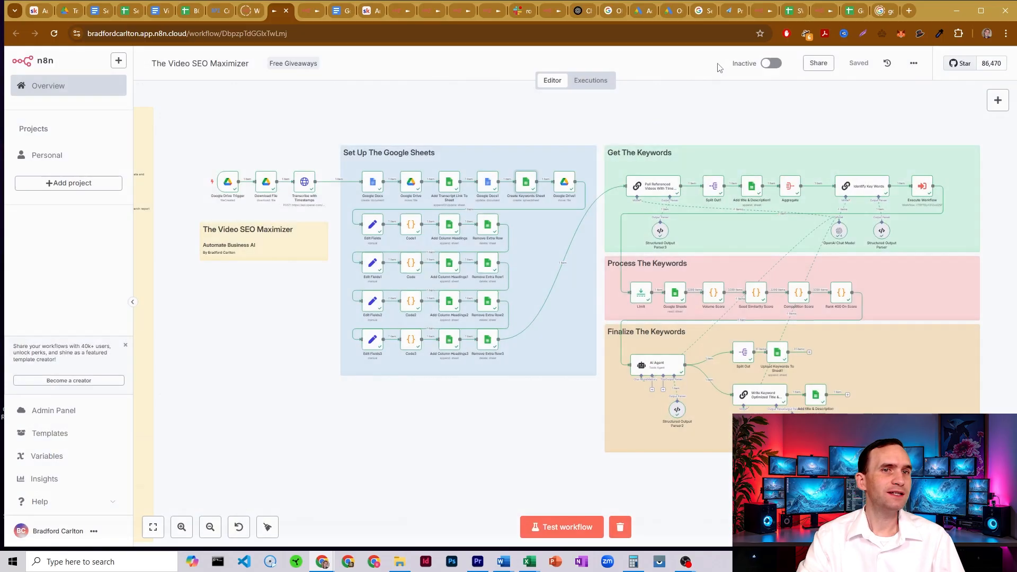
Step: Inspect the Google Drive1 node's file move settings and parent folder, and return to the canvas
double_click(564, 183)
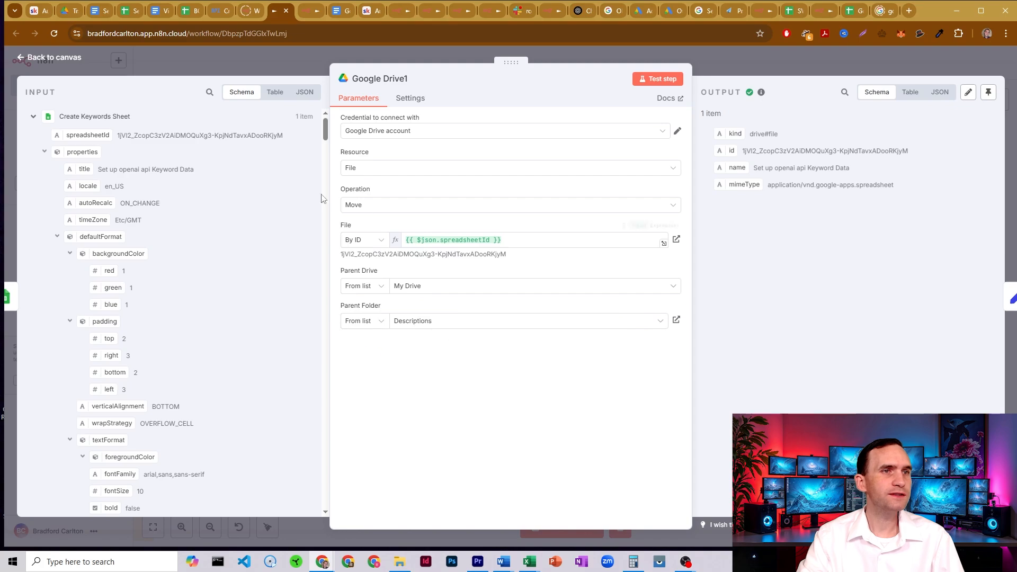
click(710, 66)
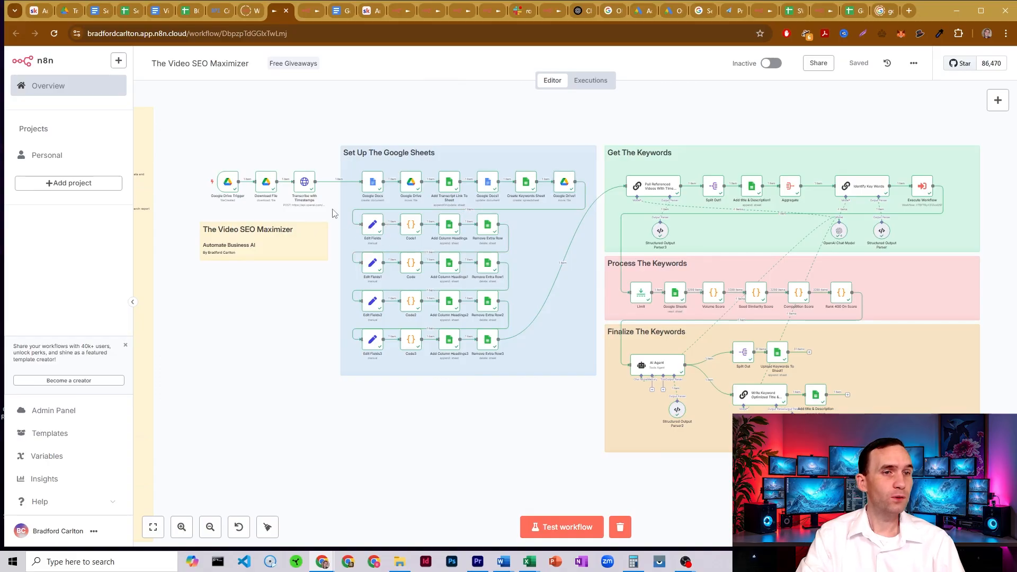
mouse_move(333, 212)
mouse_down()
mouse_move(532, 392)
mouse_move(379, 293)
mouse_move(331, 217)
mouse_up()
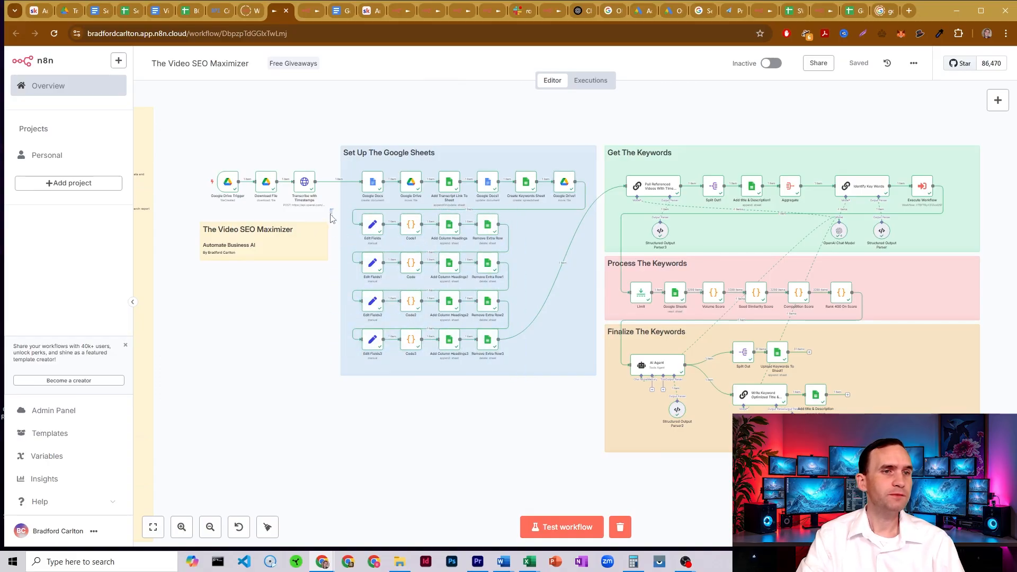
Step: Review the column lists in the Edit Fields, Edit Fields1, Edit Fields2 and Edit Fields3 nodes in turn
double_click(373, 225)
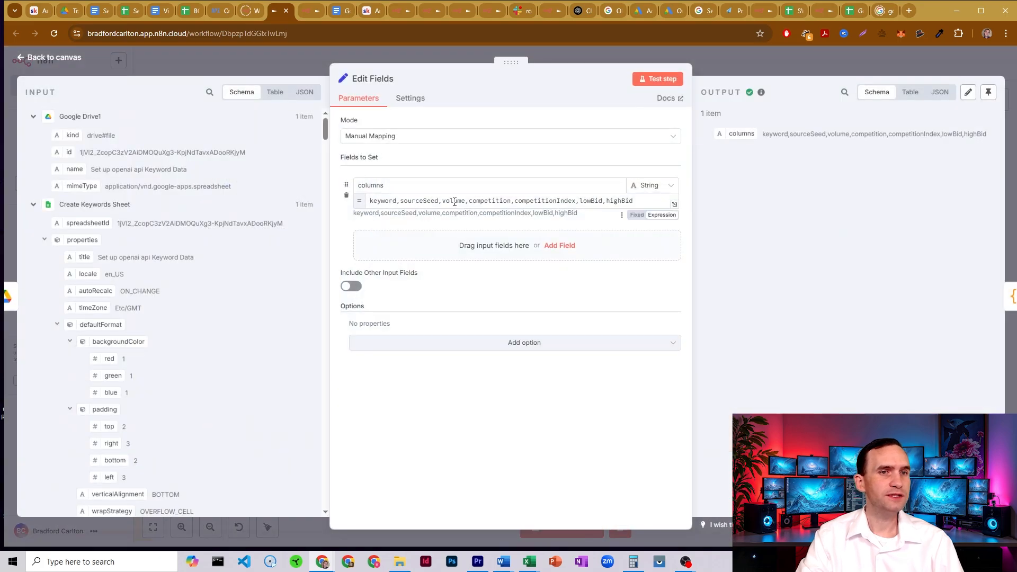
click(316, 53)
double_click(373, 266)
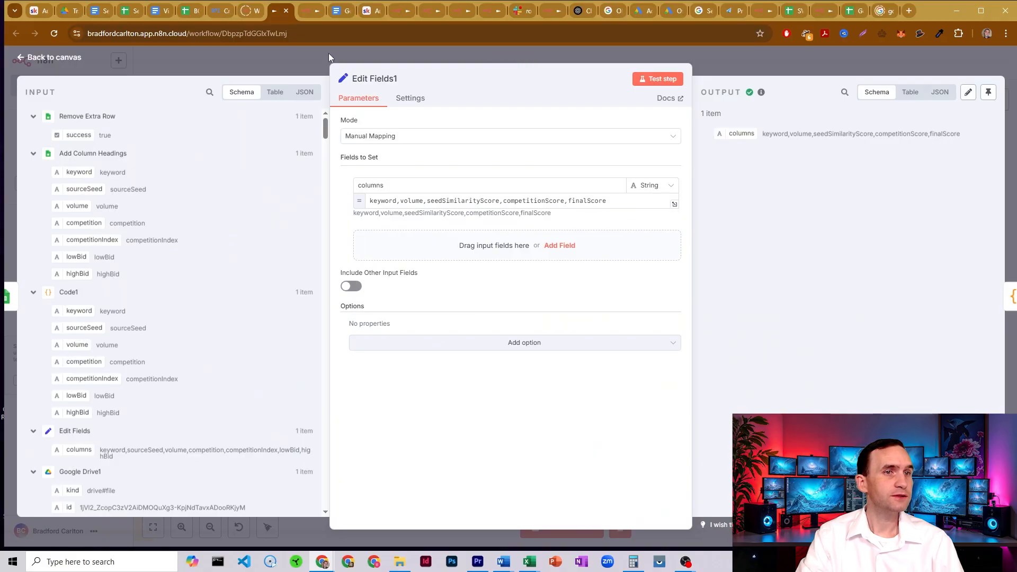
click(313, 56)
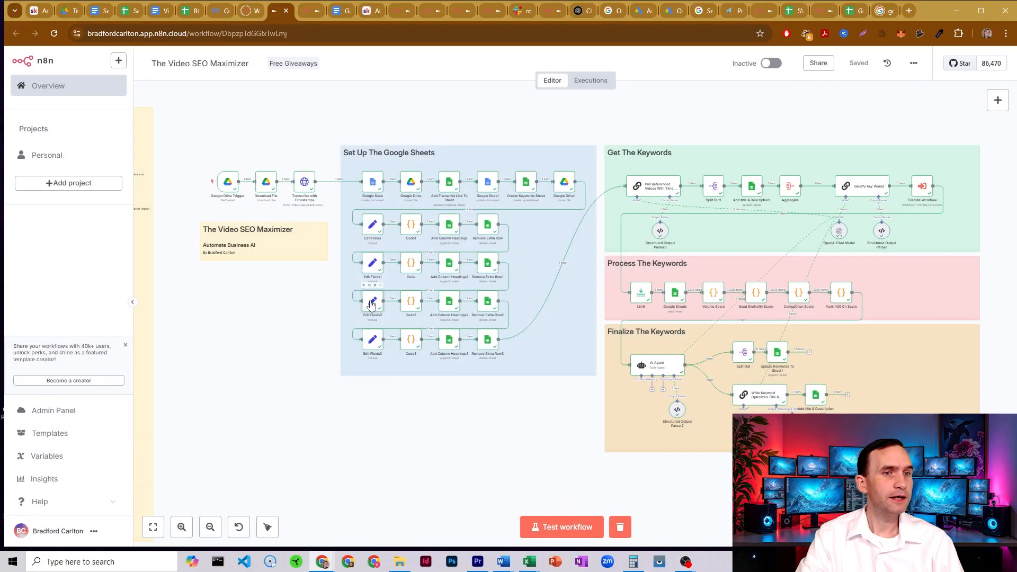
double_click(372, 302)
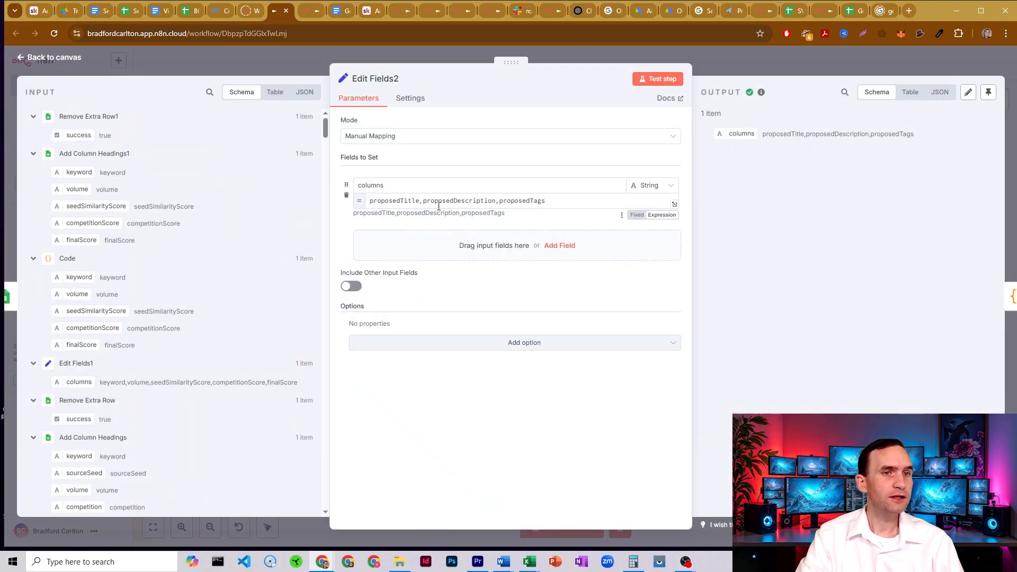
key(Escape)
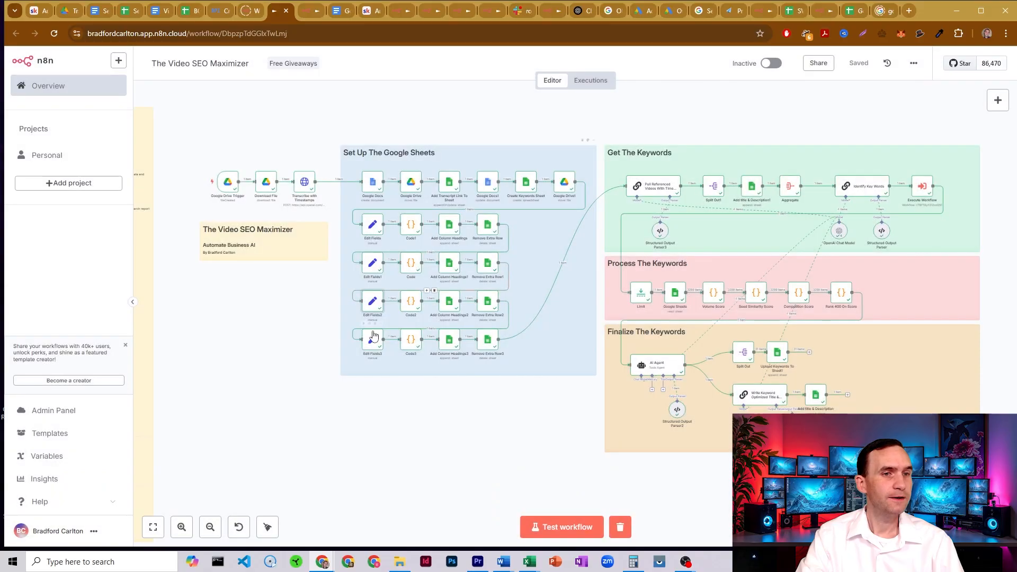
double_click(379, 345)
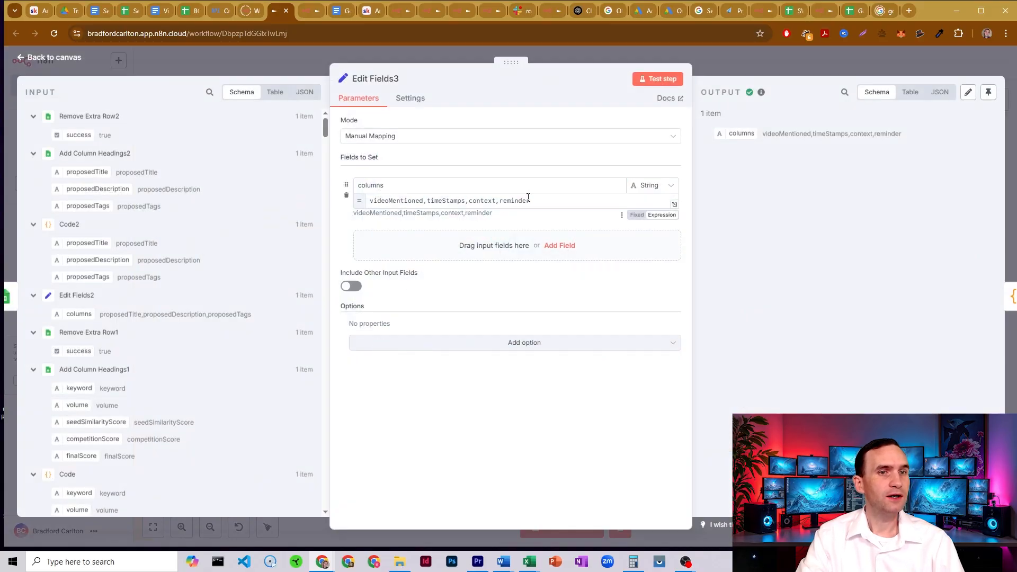
click(290, 54)
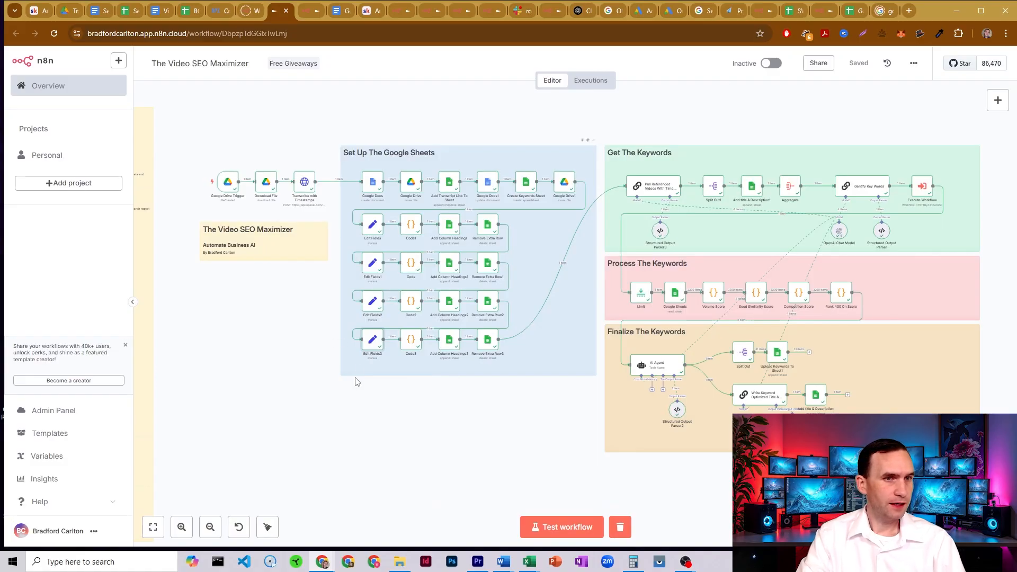
Step: Reopen the first Edit Fields node and examine the columns field's name and its comma-separated value
double_click(373, 227)
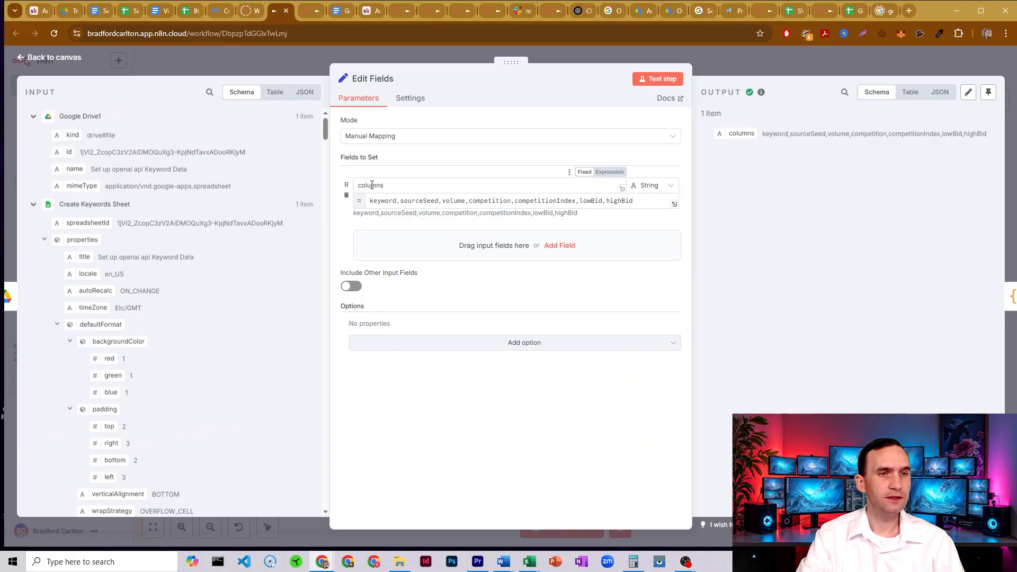
click(372, 185)
mouse_move(380, 202)
mouse_down()
mouse_move(647, 202)
mouse_move(366, 200)
mouse_up()
click(648, 202)
click(405, 202)
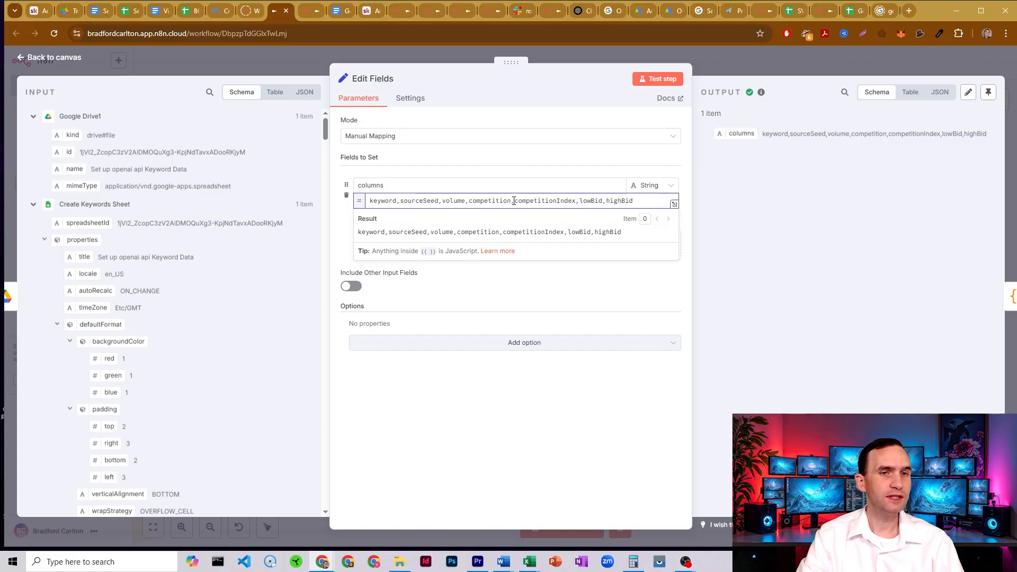
Step: Check the competitionIndex entry in the Edit Fields columns value, and review the Code1 node's JavaScript that splits the column headers
drag(514, 201, 577, 204)
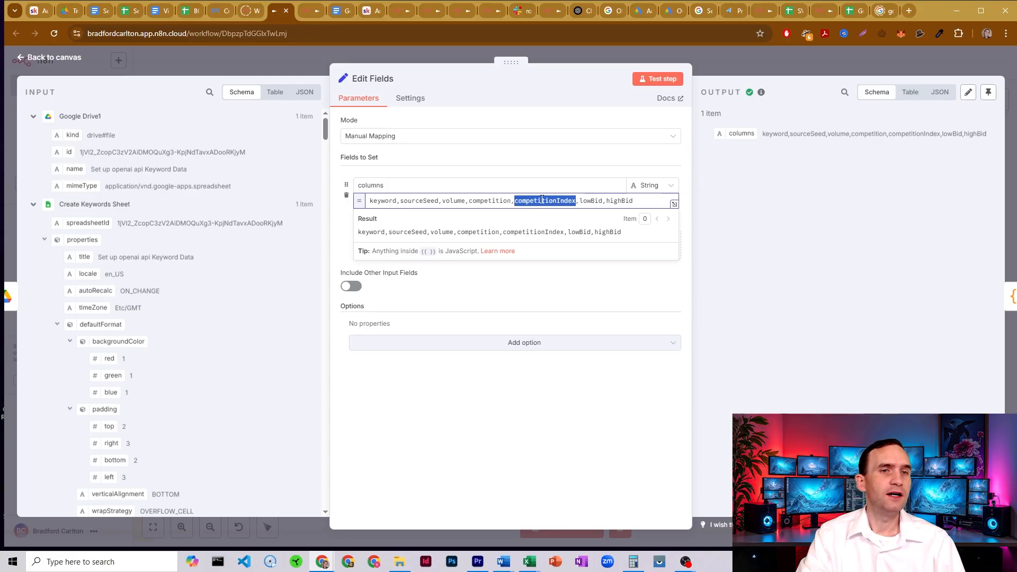
click(514, 200)
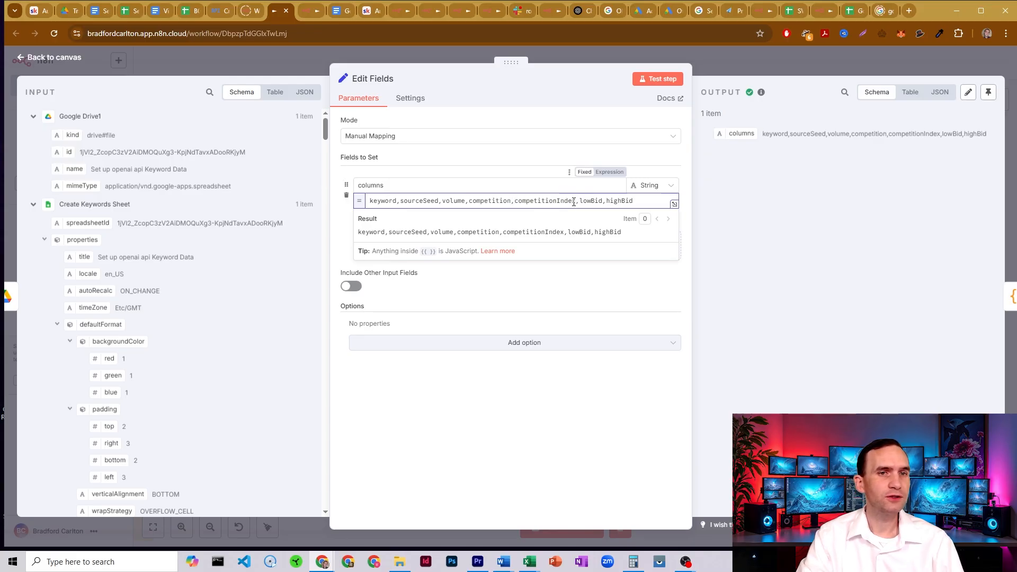
click(725, 59)
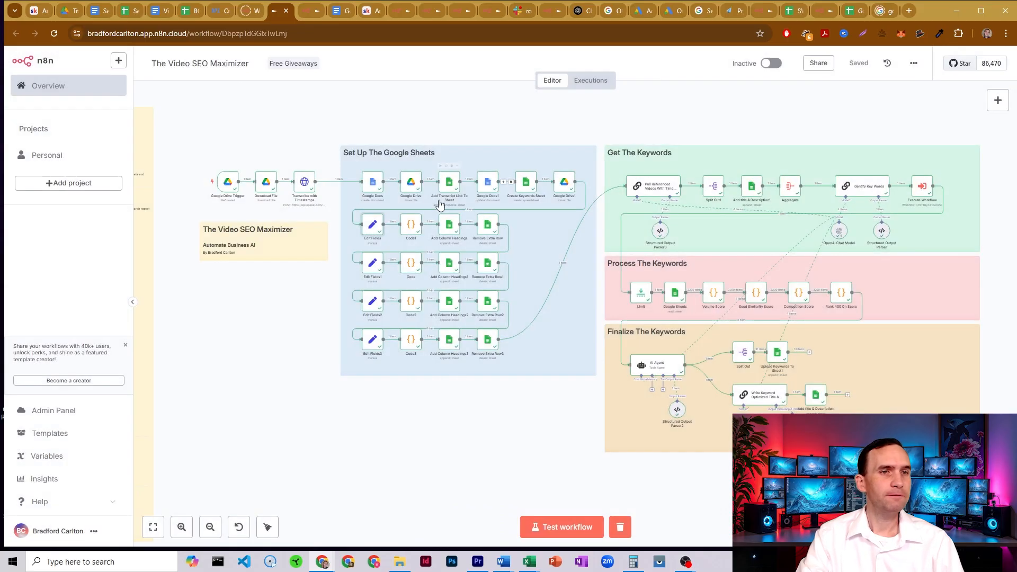
double_click(411, 224)
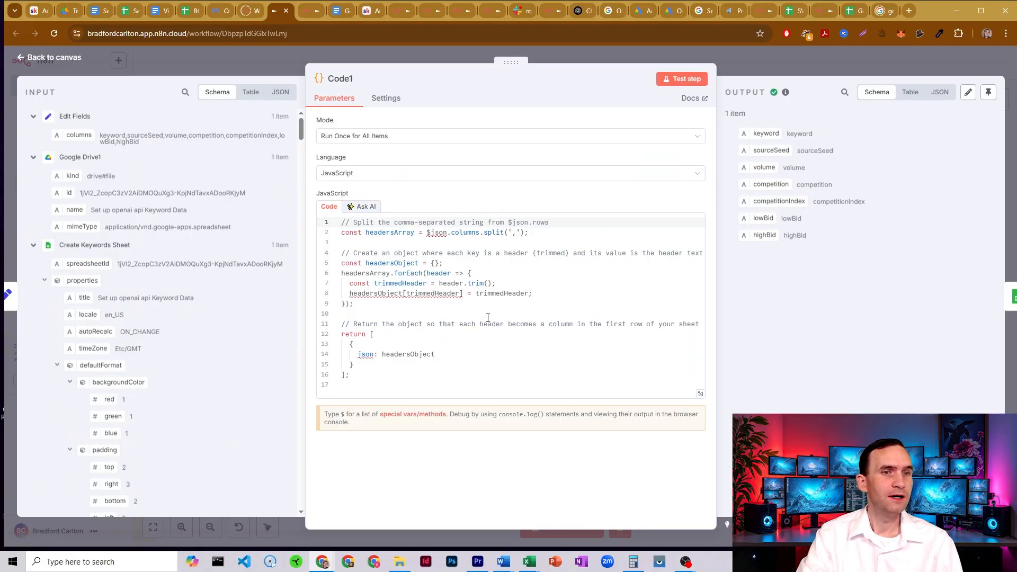
click(746, 73)
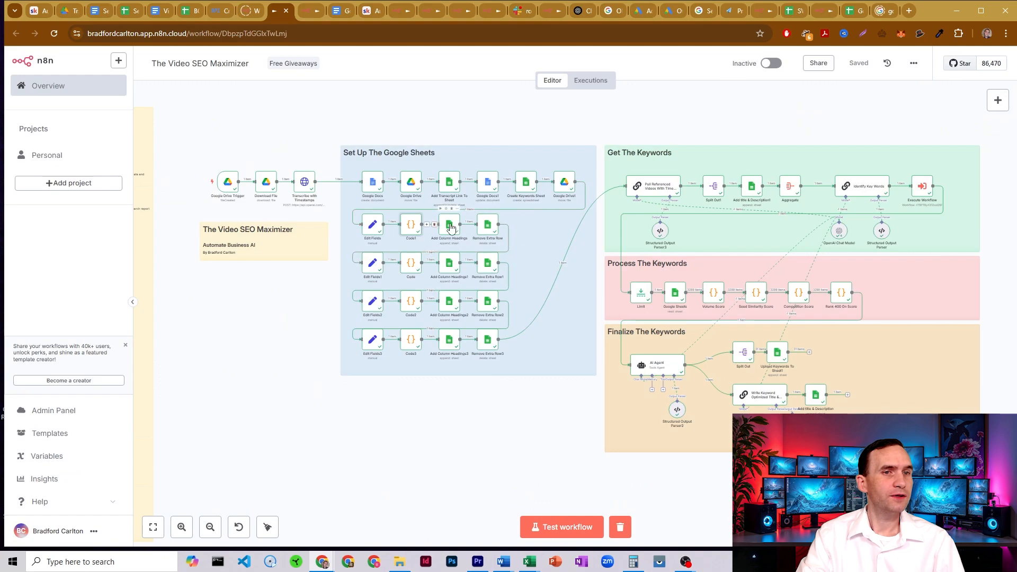
Step: Open the Add Column Headings node and examine the Sheet setting, its By Name lookup mode and the From GKP sheet name
double_click(449, 227)
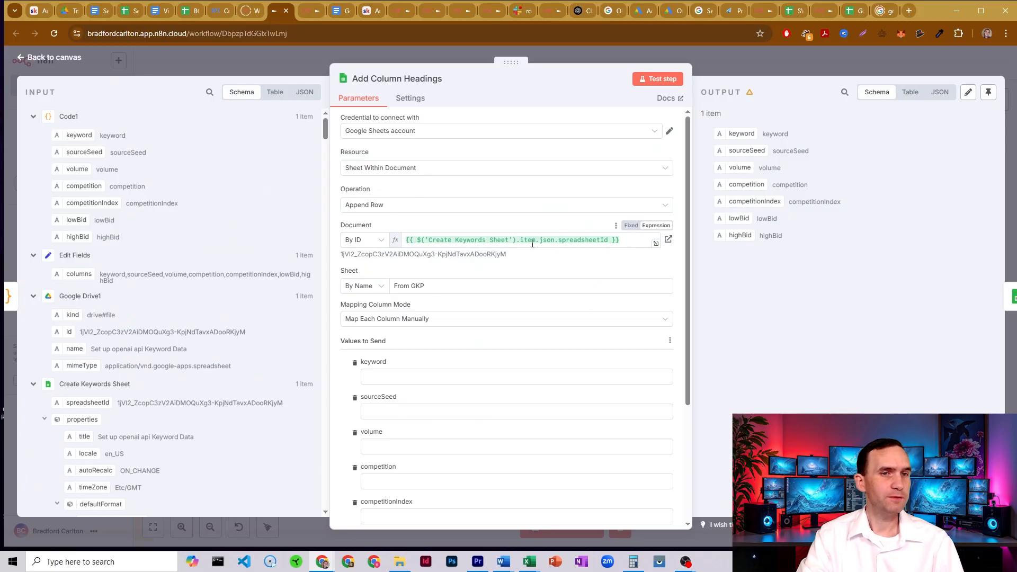
scroll(429, 175, down, 1)
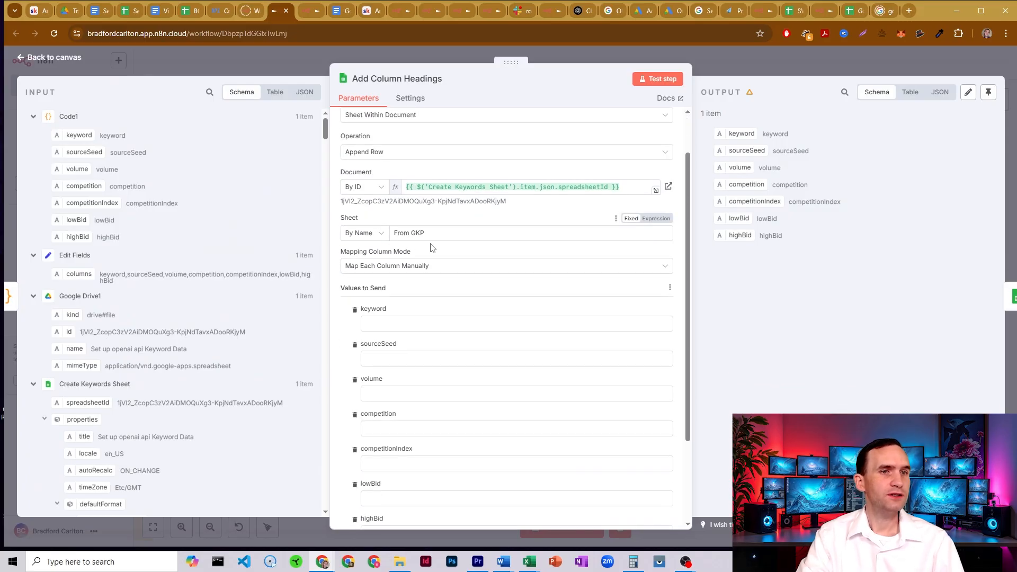
drag(427, 233, 391, 236)
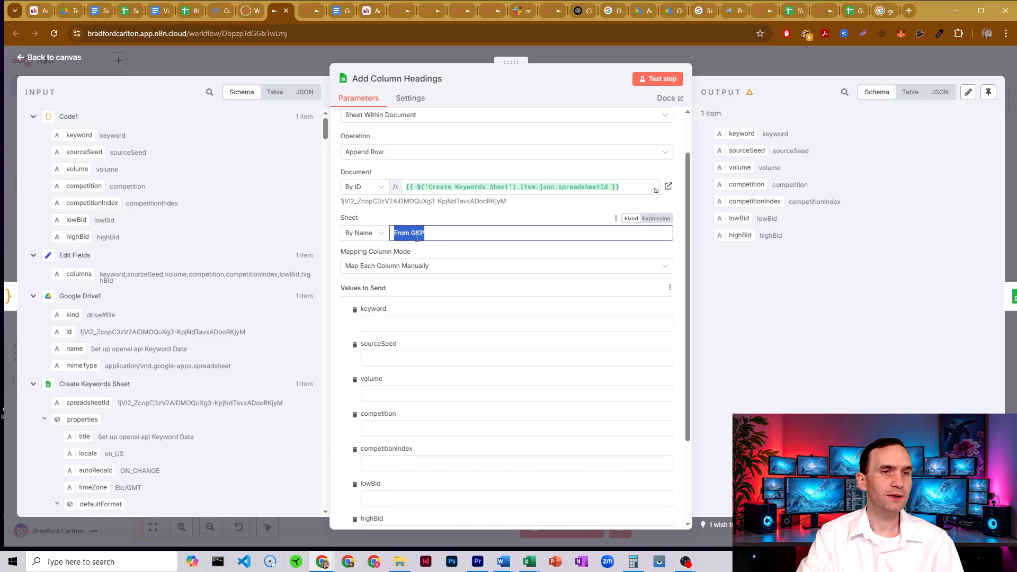
click(417, 236)
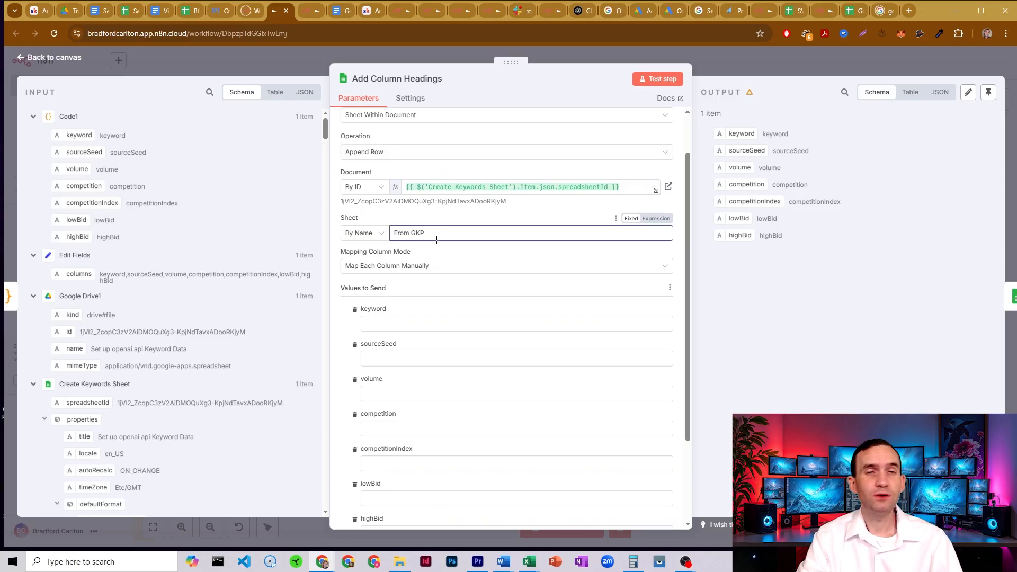
click(371, 233)
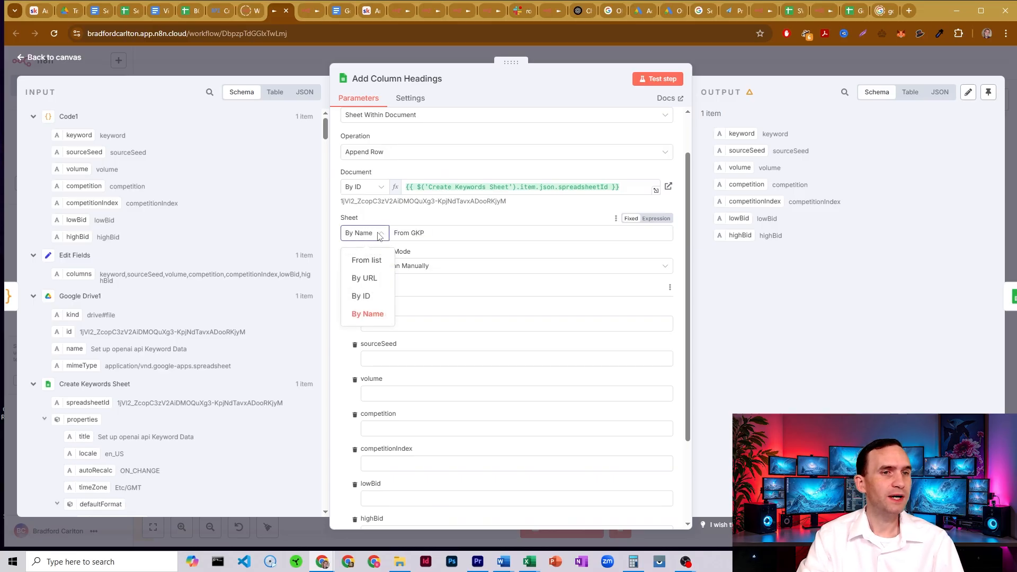
click(368, 311)
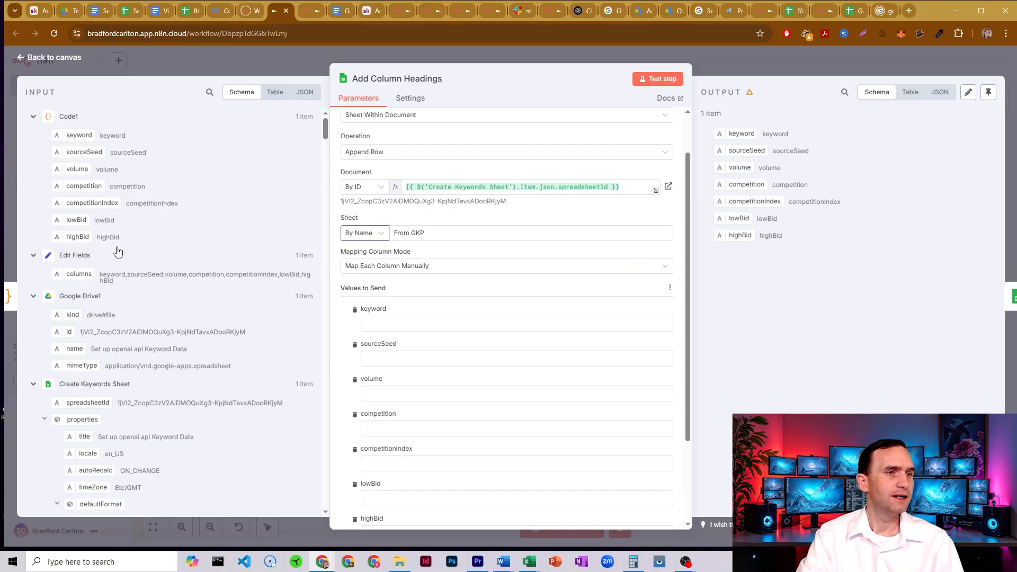
click(425, 233)
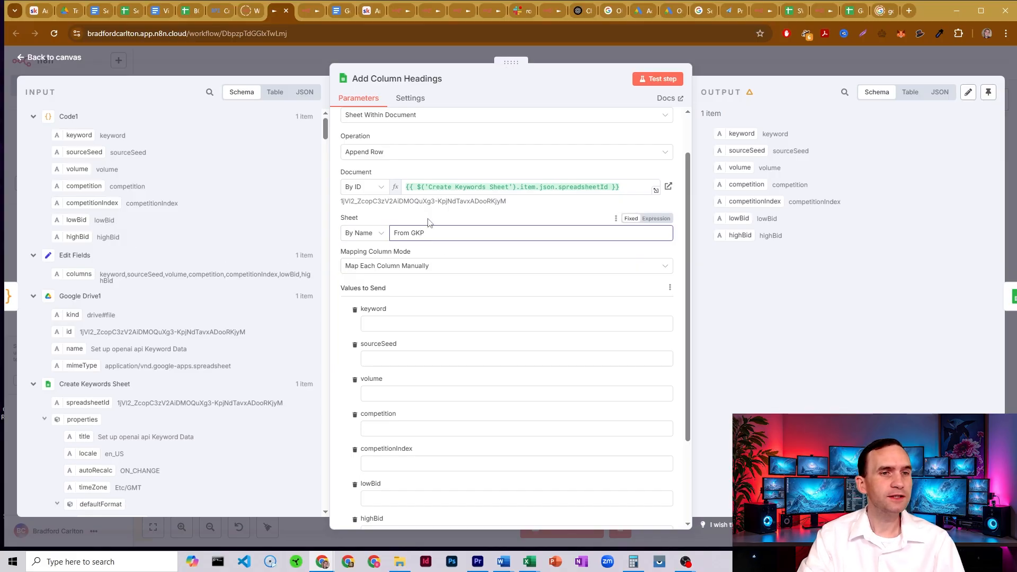
click(428, 222)
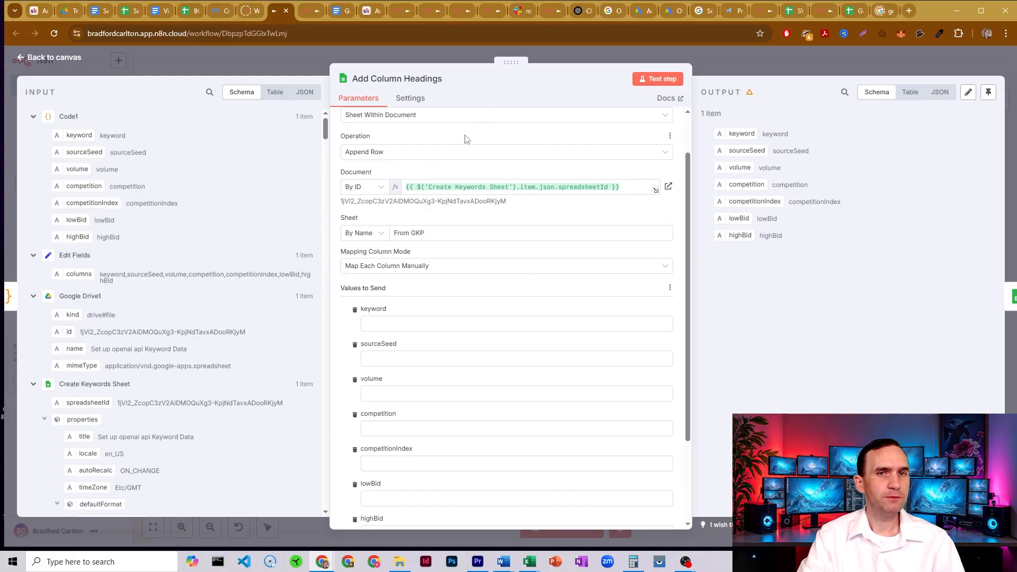
Step: Review the Add Column Headings node's Values to Send list and its document ID expression, and return to the canvas
scroll(450, 223, down, 1)
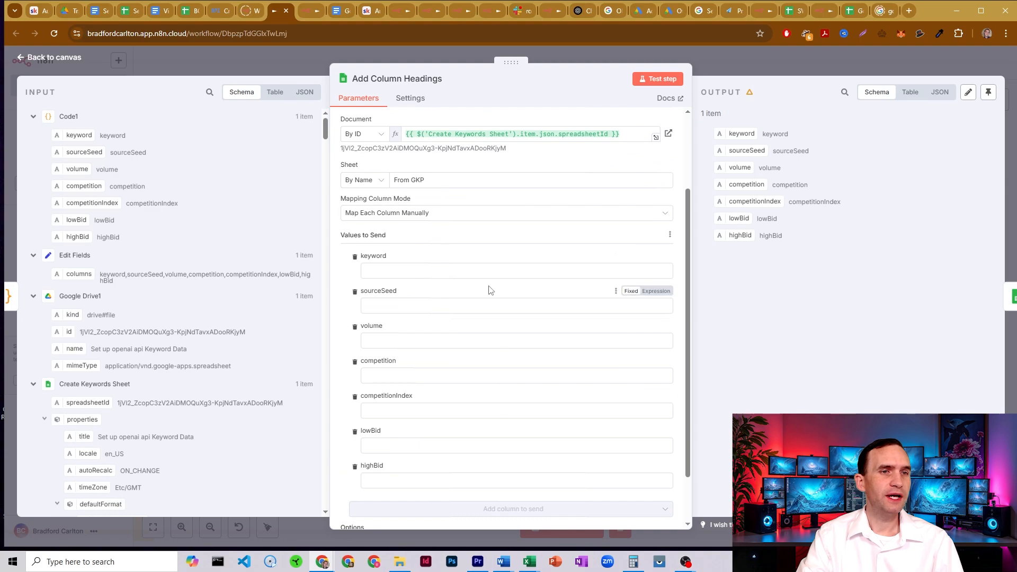
scroll(489, 289, up, 2)
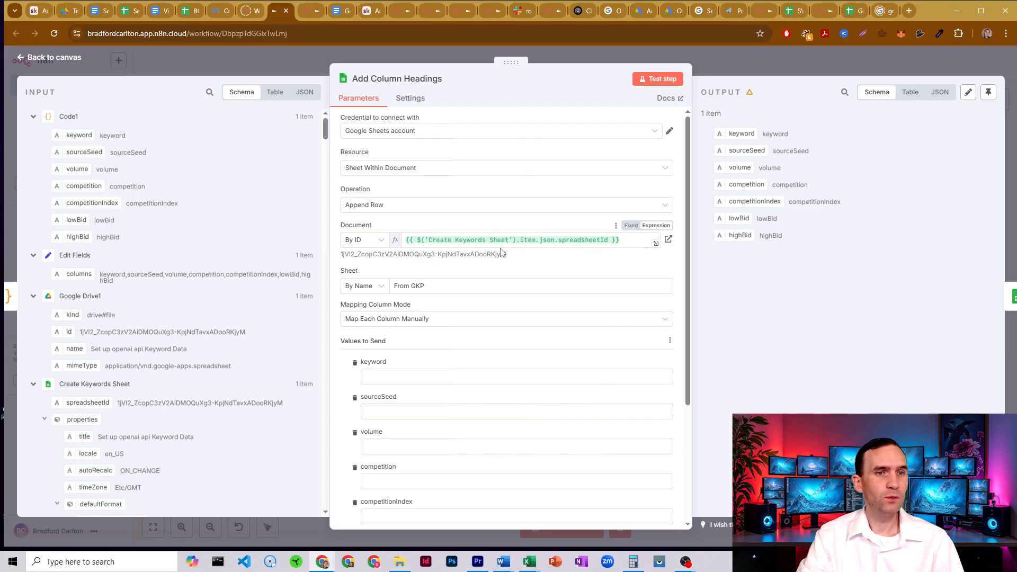
click(477, 241)
click(405, 228)
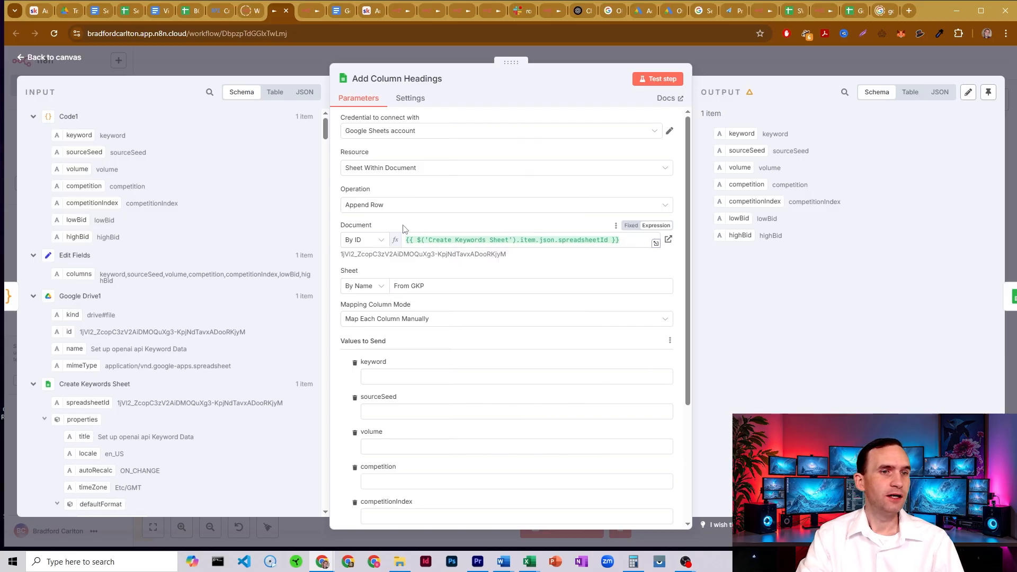
scroll(413, 285, down, 5)
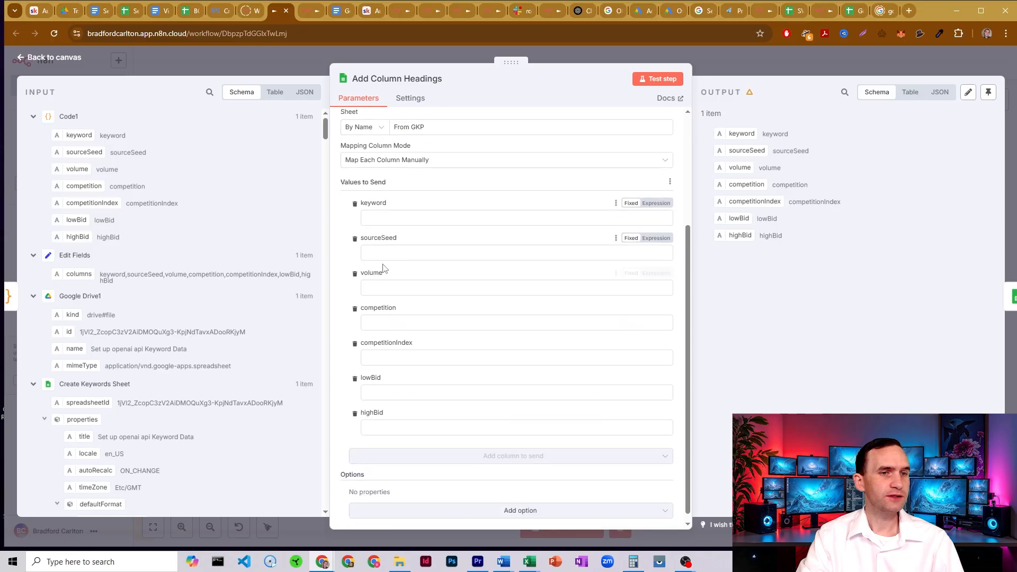
scroll(434, 366, up, 5)
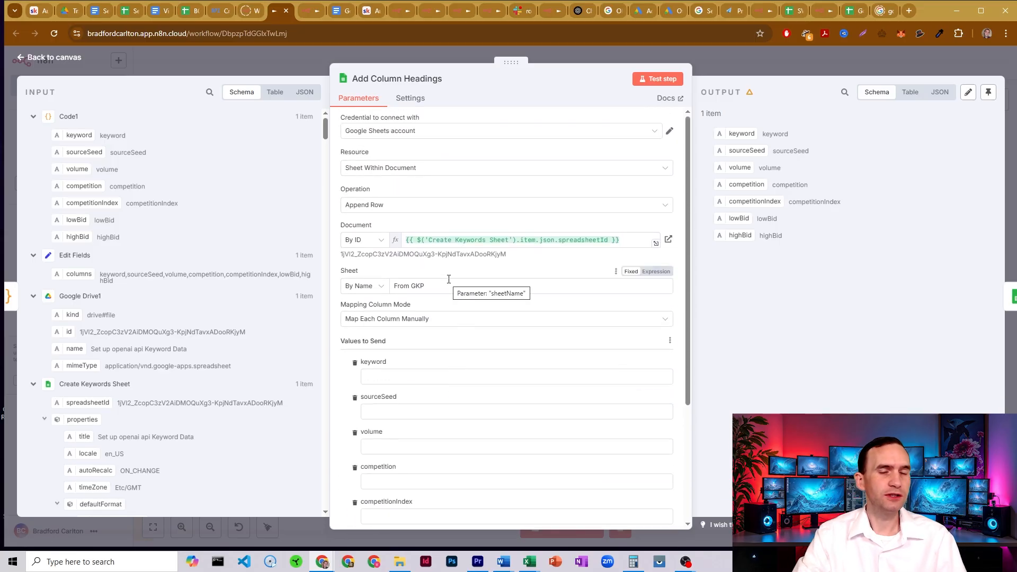
click(311, 60)
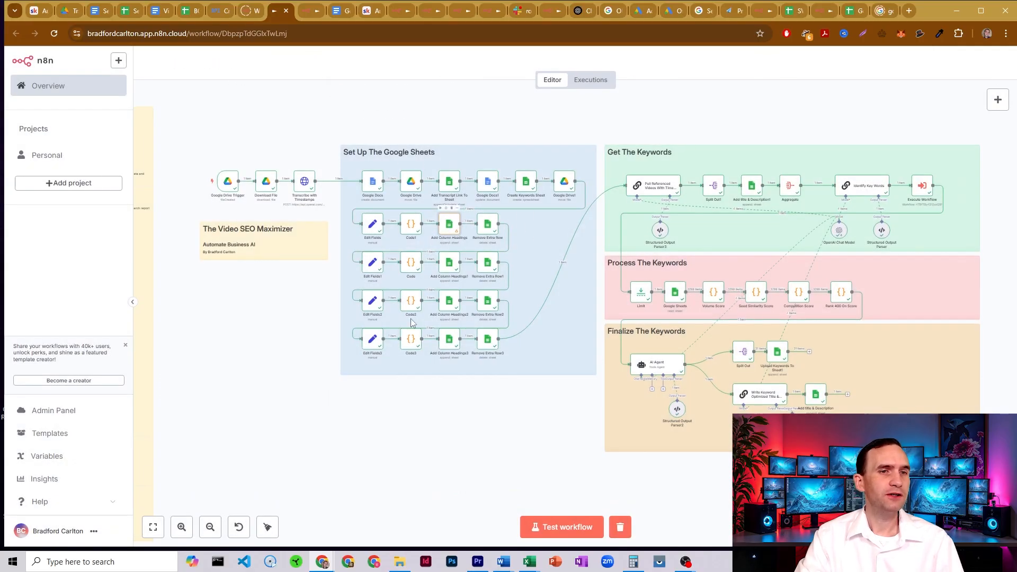
Step: Reopen the Add Column Headings node and inspect the keyword, sourceSeed, volume and competition value fields
double_click(438, 234)
scroll(466, 334, down, 2)
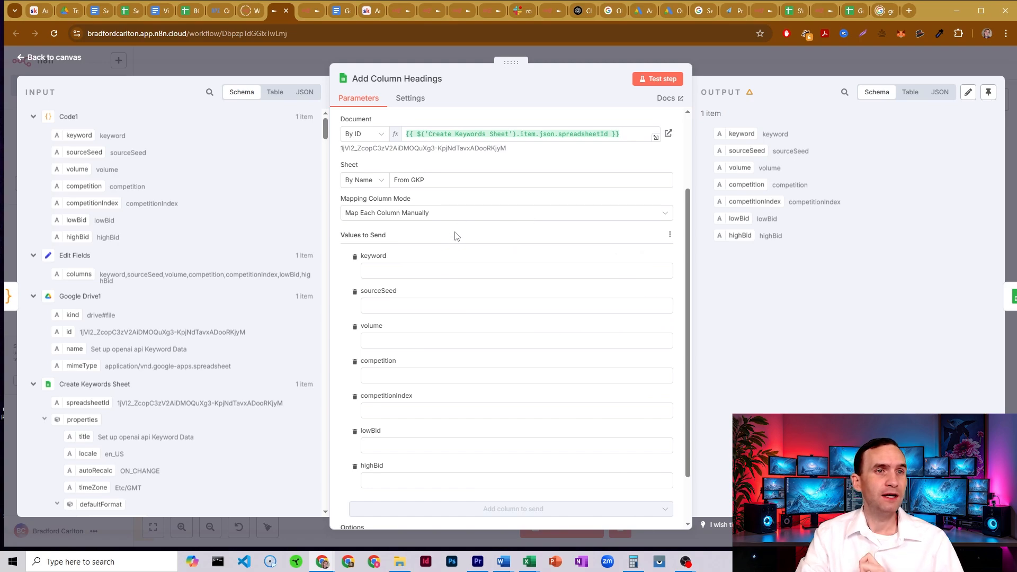
click(411, 271)
click(417, 305)
click(417, 341)
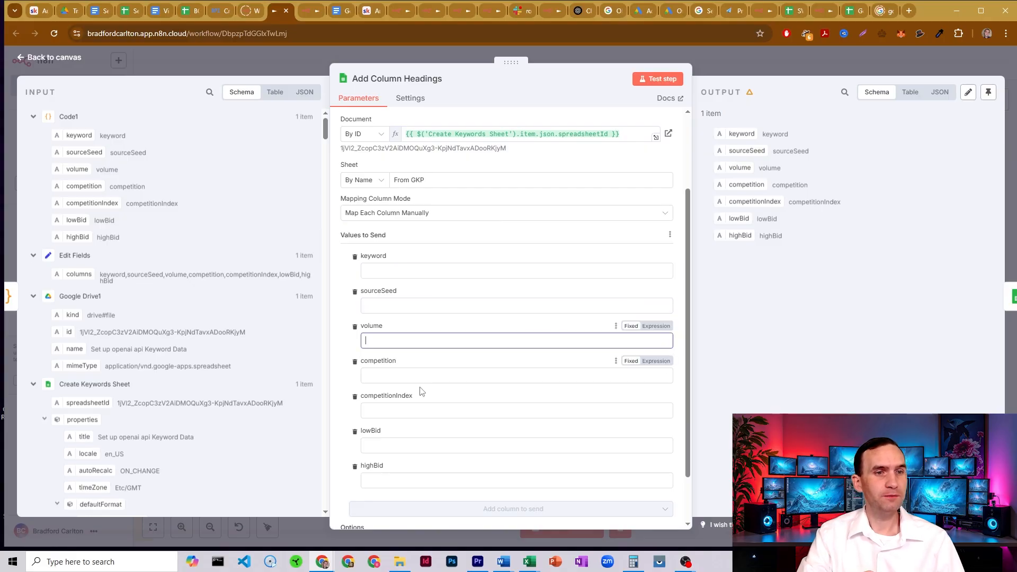
click(420, 376)
scroll(432, 297, up, 2)
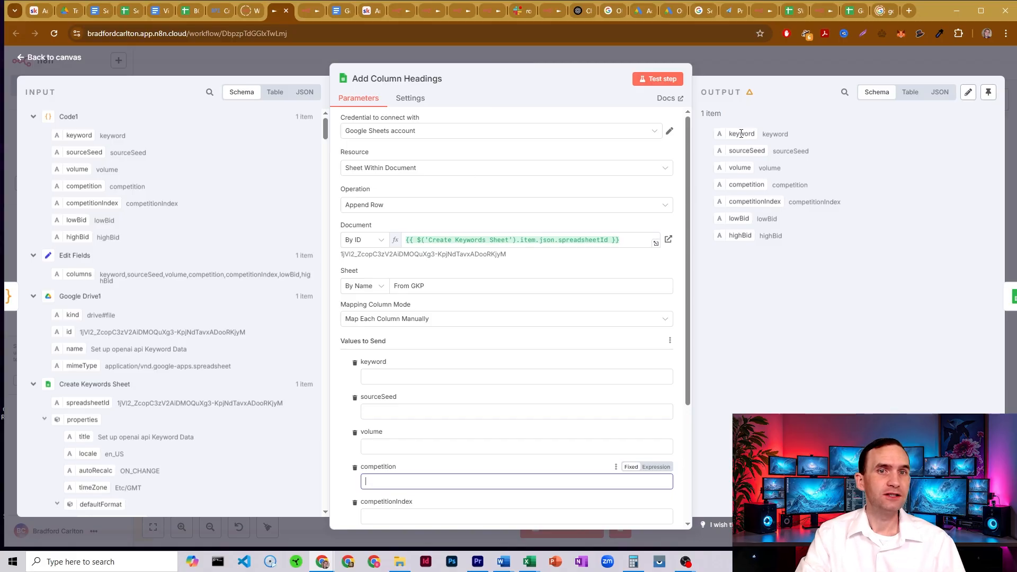
Step: Examine the keyword and sourceSeed values in the Add Column Headings output, and return to the canvas
drag(728, 137, 798, 139)
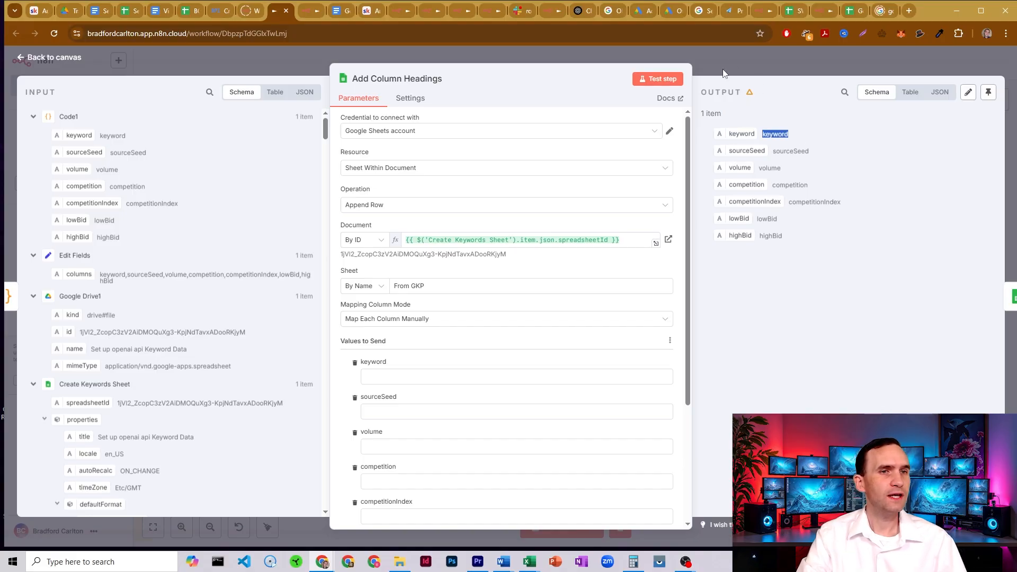
click(780, 142)
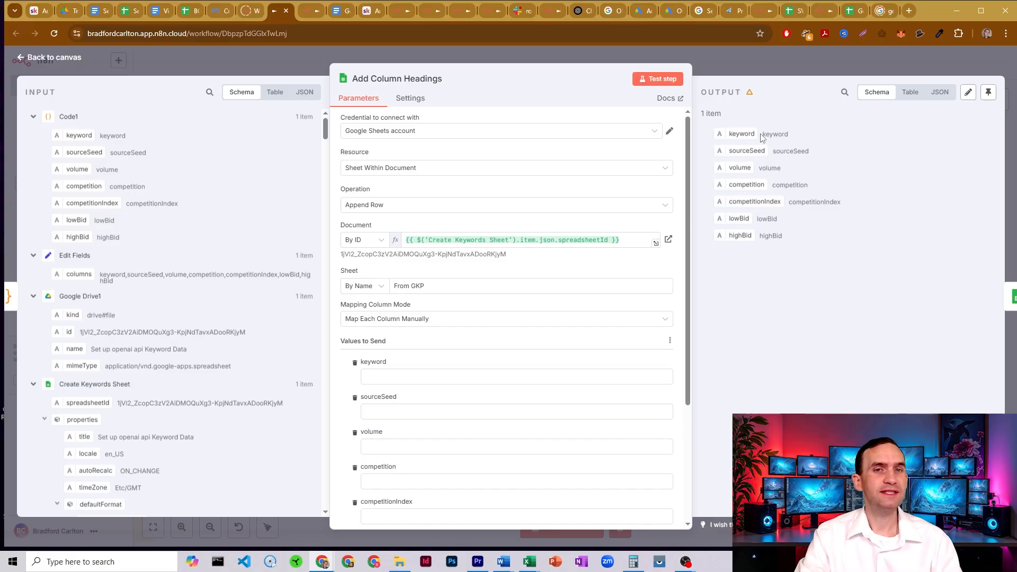
drag(762, 135, 819, 154)
click(780, 142)
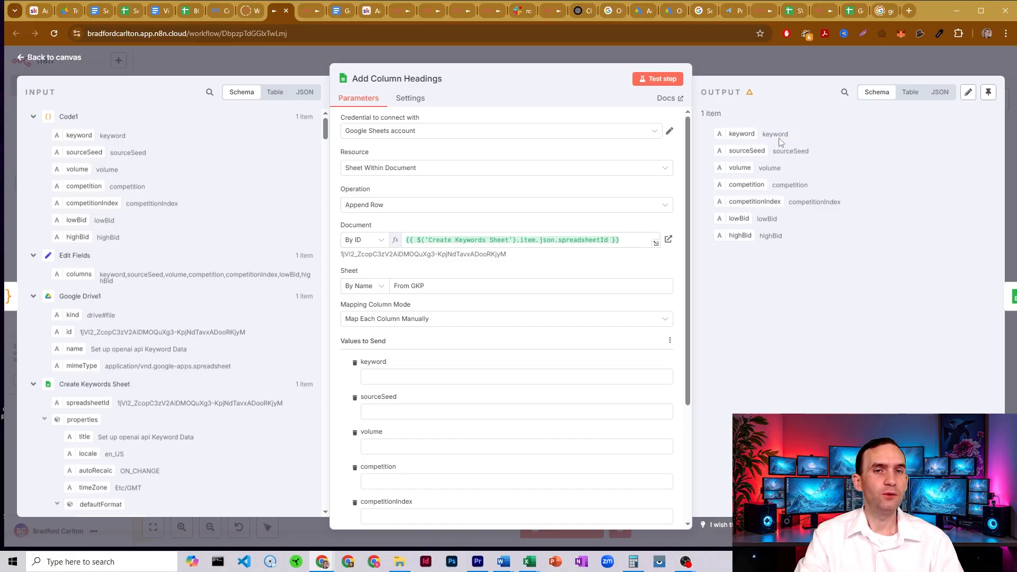
click(711, 62)
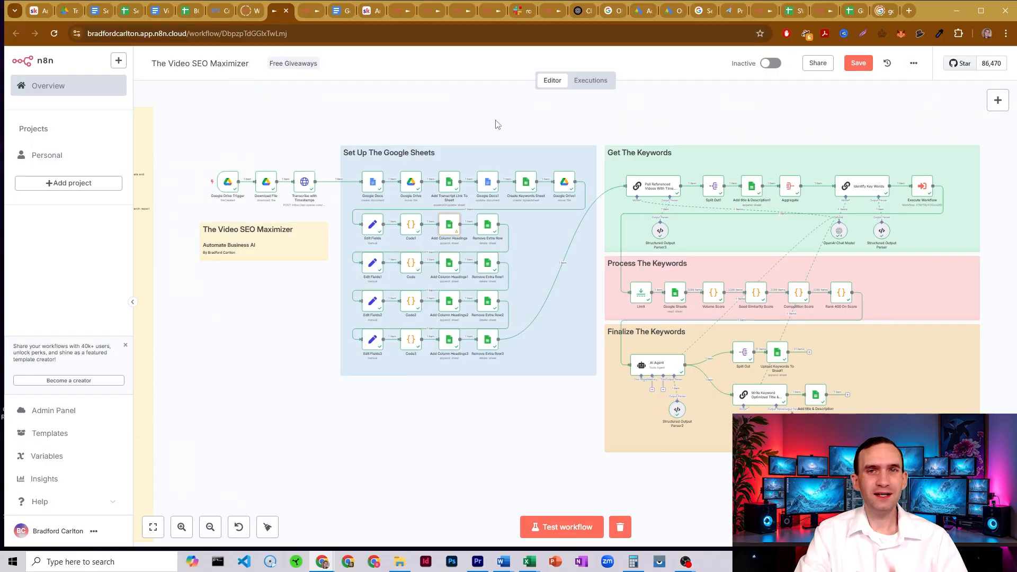
Step: Inspect the Remove Extra Row node's document expression, sheet name, start row and number of rows to delete, and return to the canvas
double_click(488, 229)
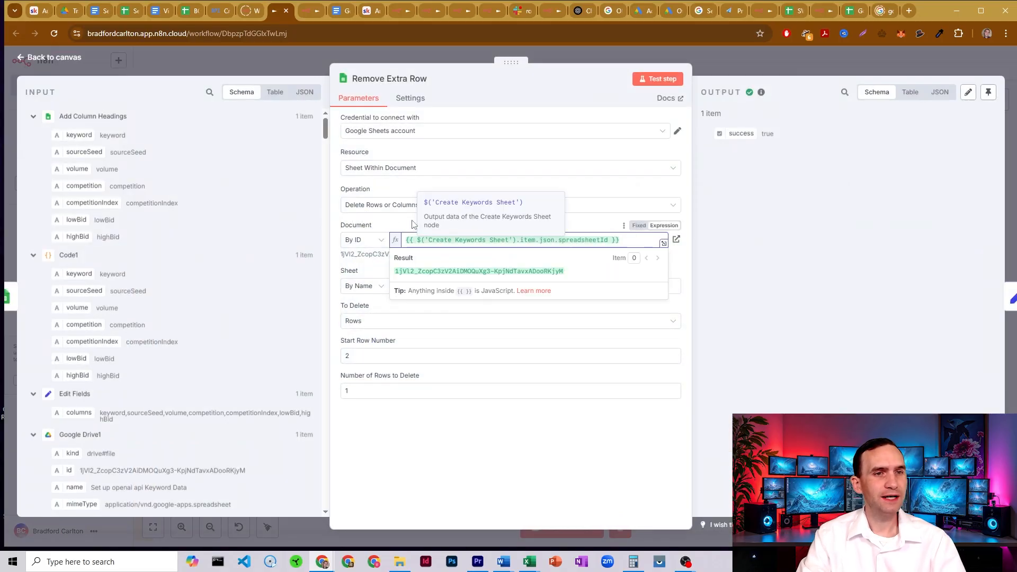
triple_click(409, 283)
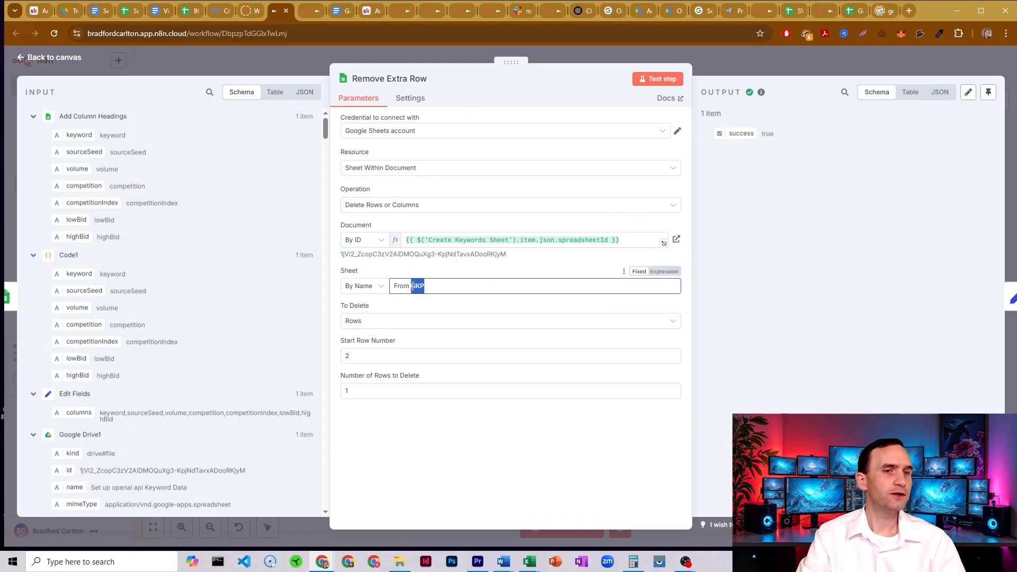
click(401, 272)
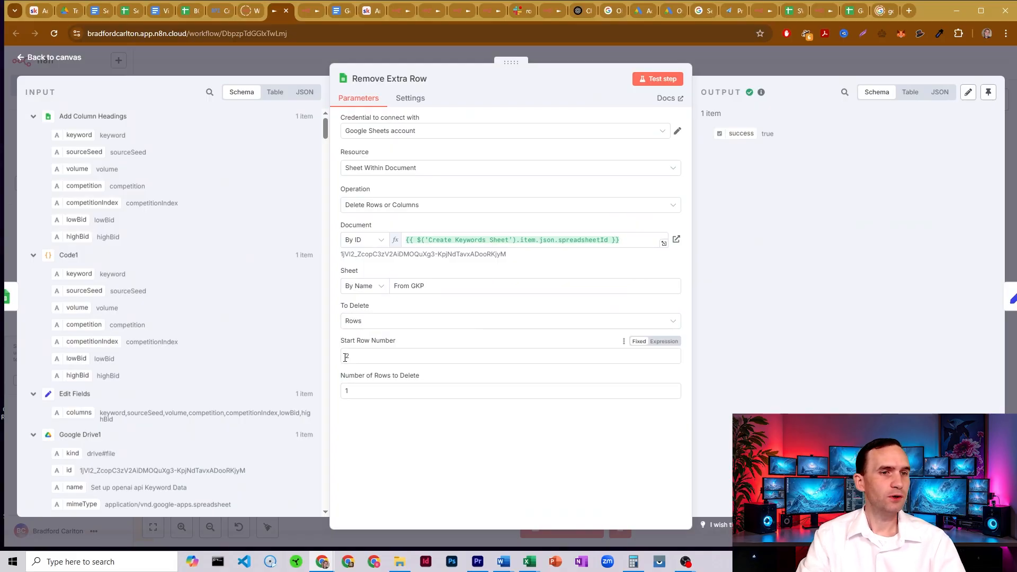
drag(346, 357, 359, 357)
click(119, 144)
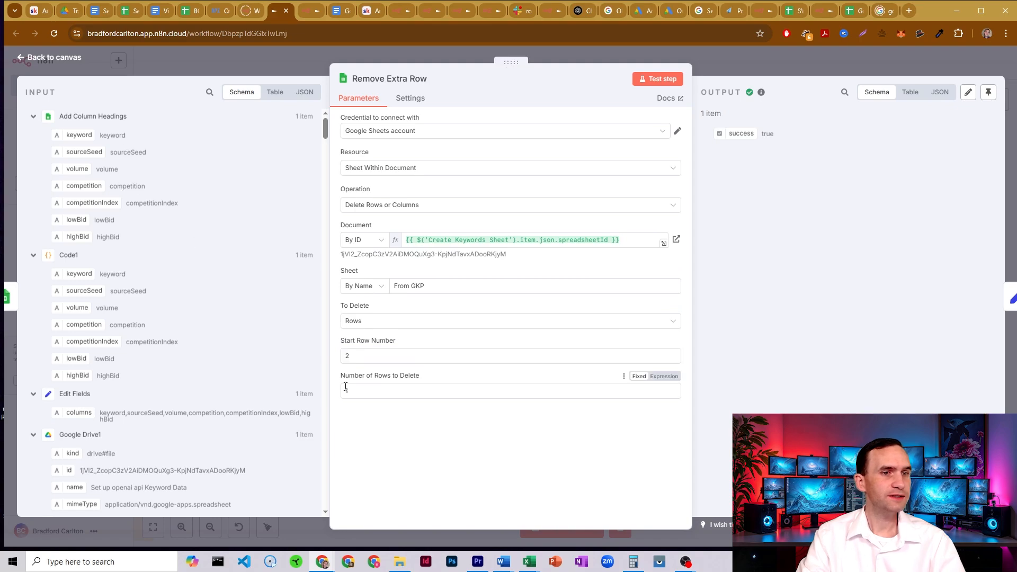
drag(345, 390, 470, 391)
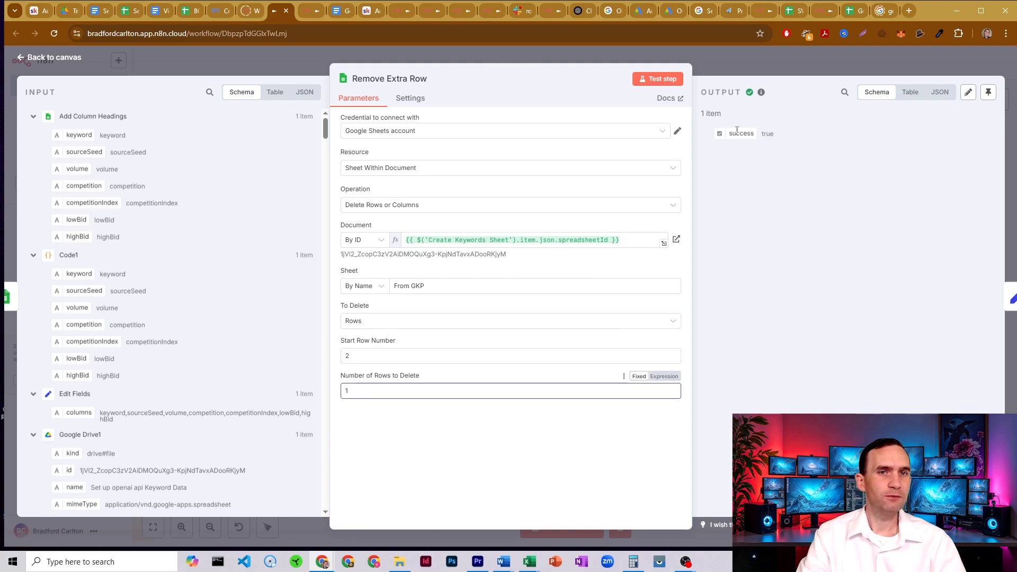
click(717, 59)
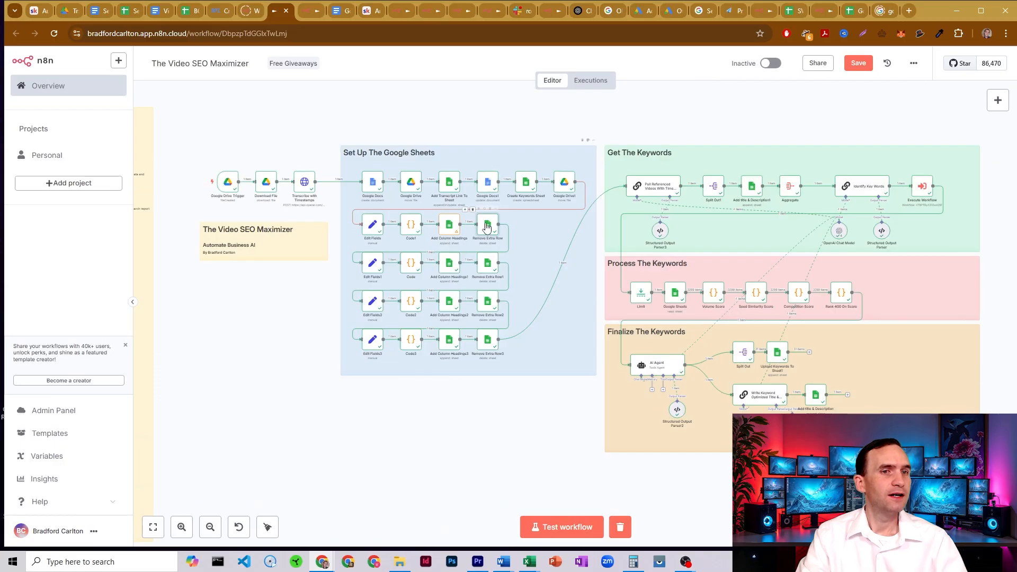
Step: Inspect the Edit Fields1 node's columns value, from keyword and volume through the score headings, and return to the canvas
double_click(373, 263)
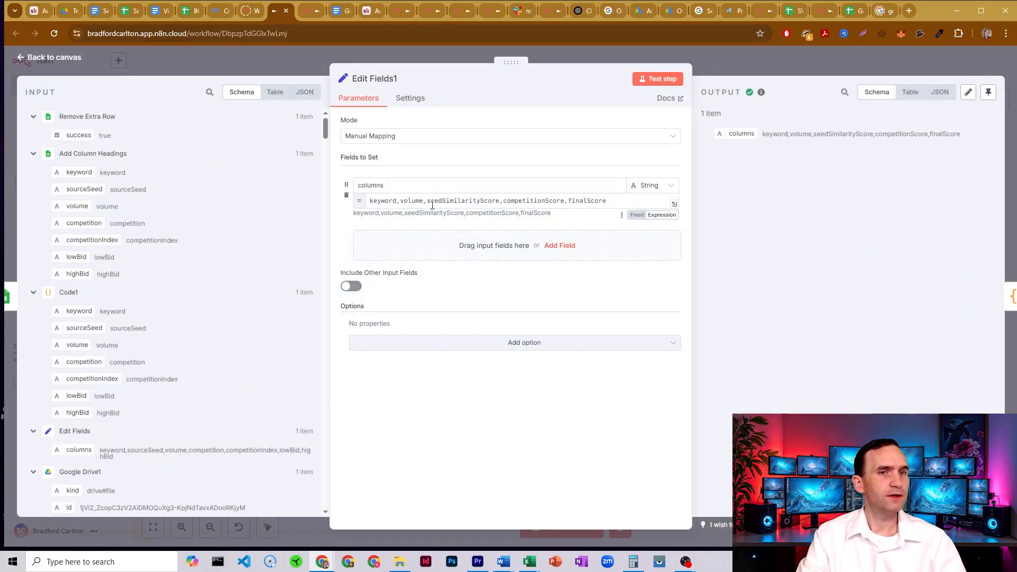
click(385, 200)
click(419, 200)
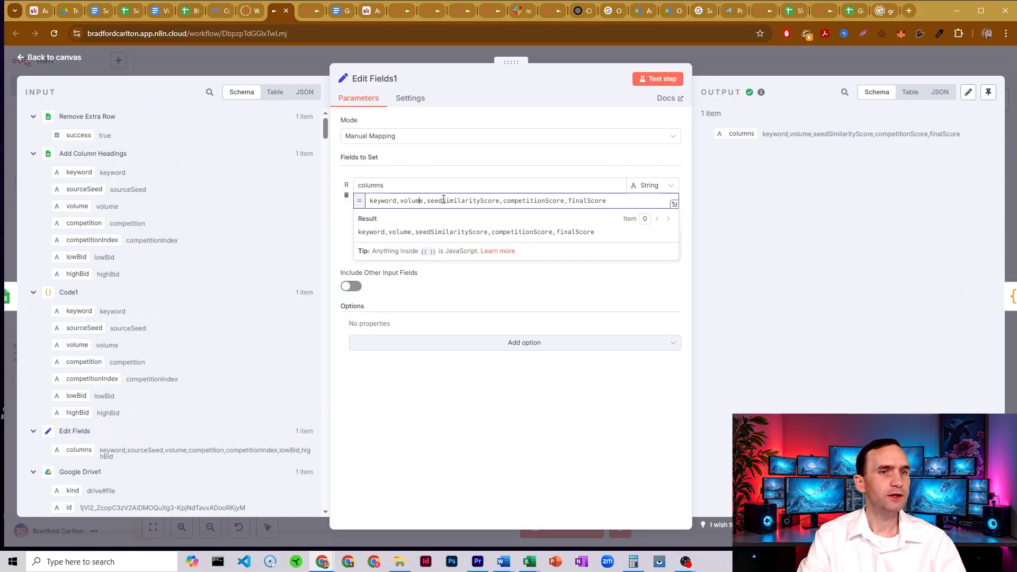
drag(430, 200, 647, 203)
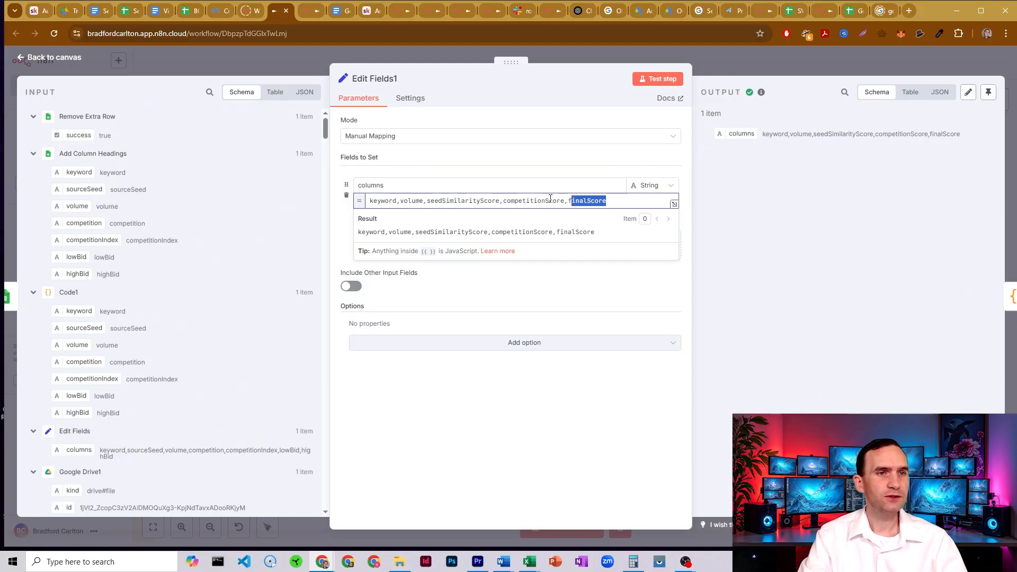
click(432, 53)
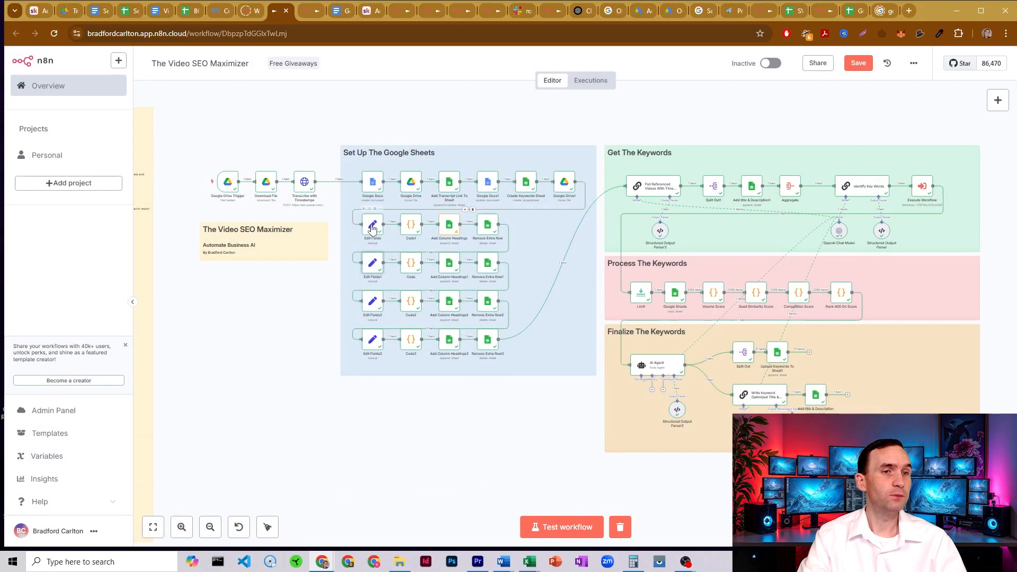
Step: Review the Edit Fields node's list of column headings, paying particular attention to sourceSeed, and return to the canvas
double_click(372, 229)
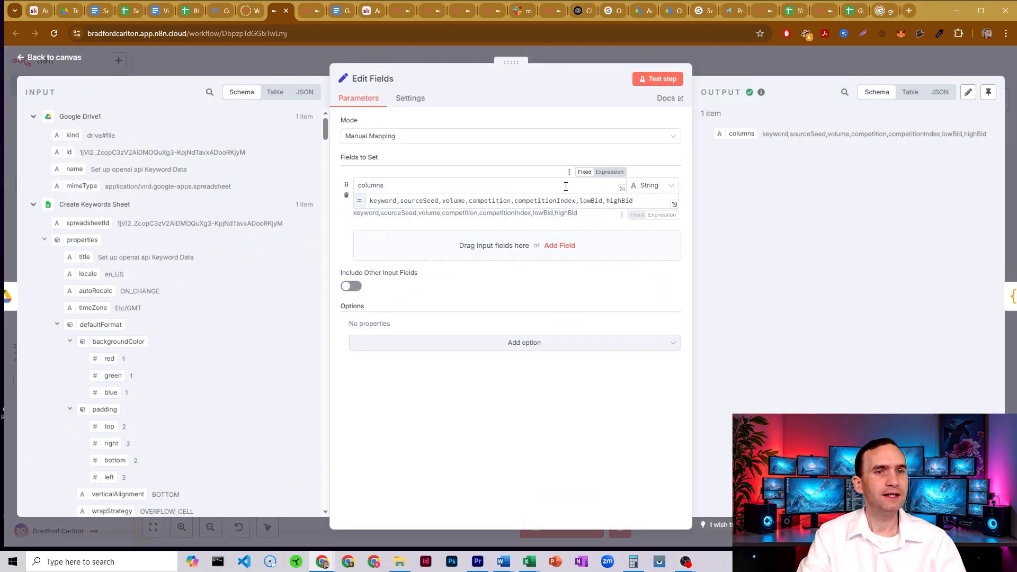
click(382, 200)
drag(414, 198, 431, 198)
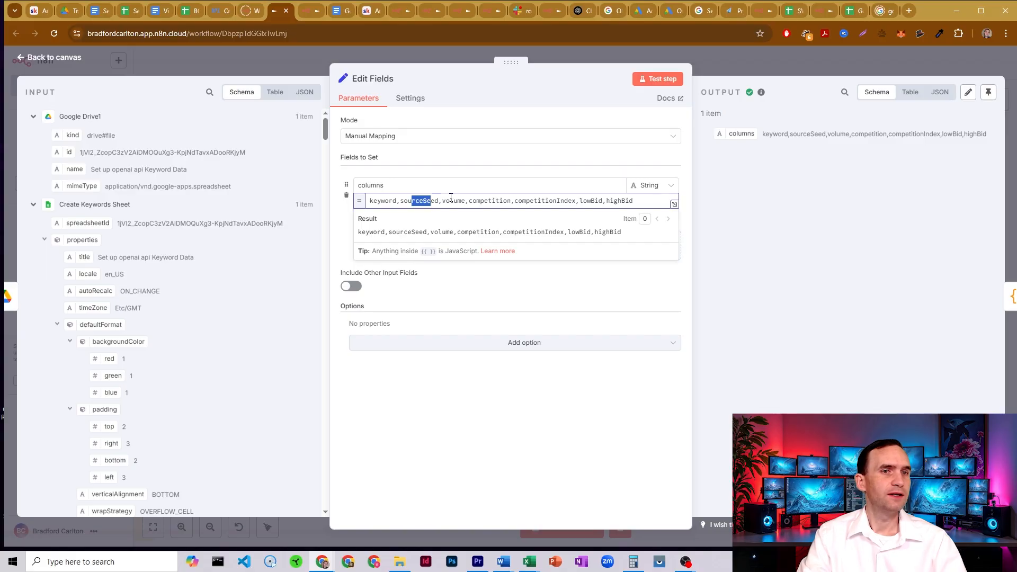
click(450, 197)
drag(522, 200, 637, 203)
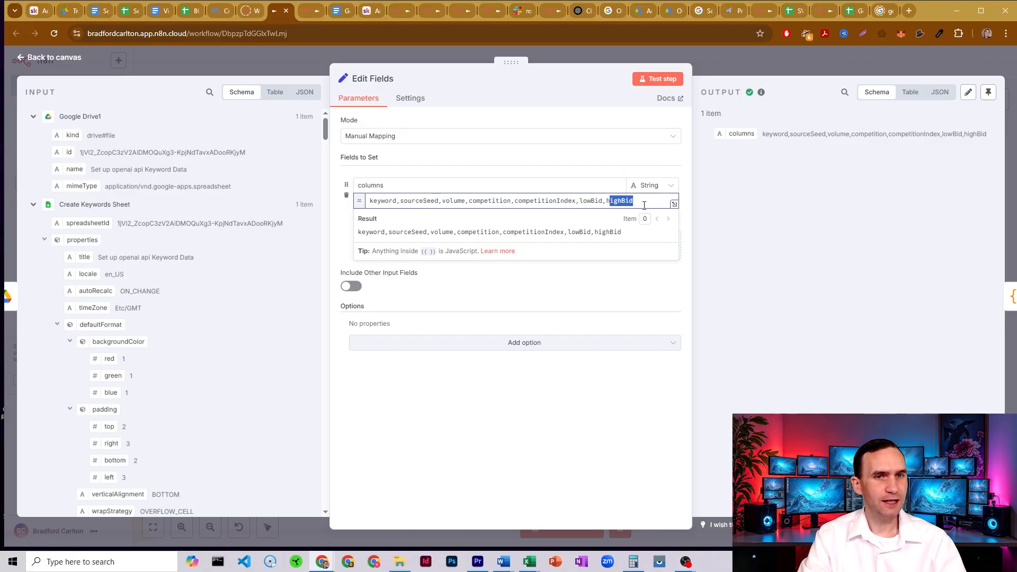
click(645, 203)
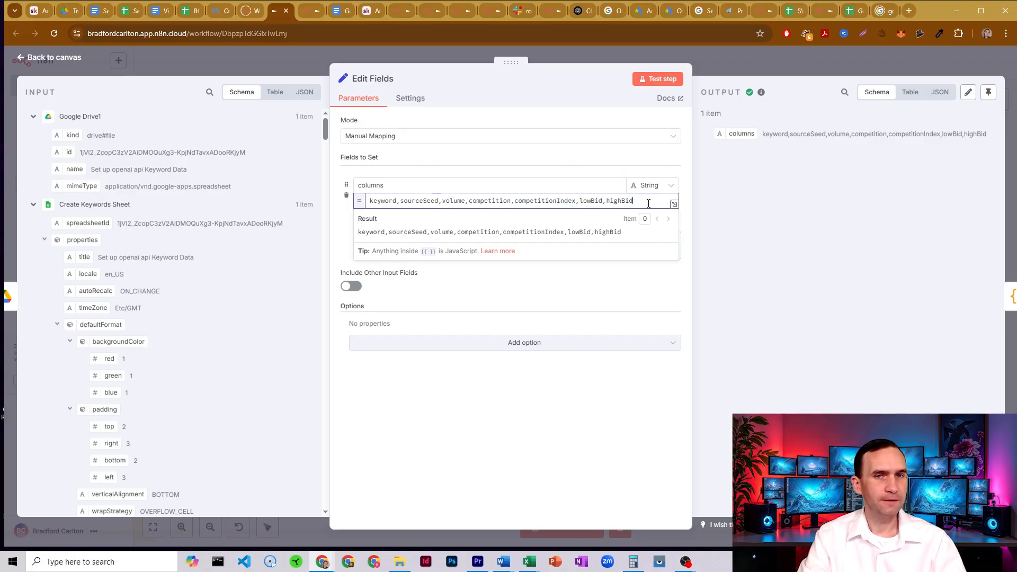
click(501, 162)
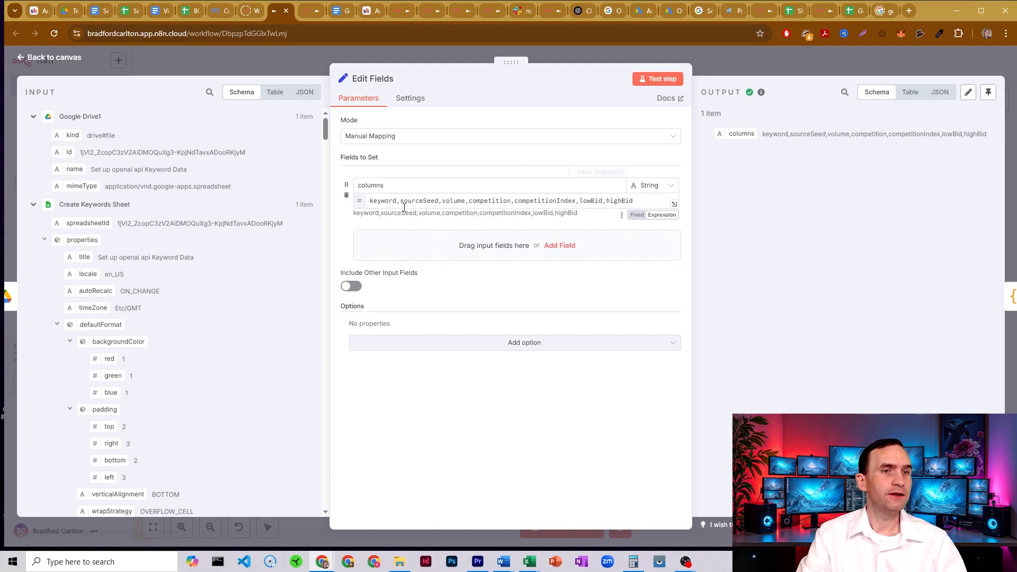
drag(400, 201, 435, 203)
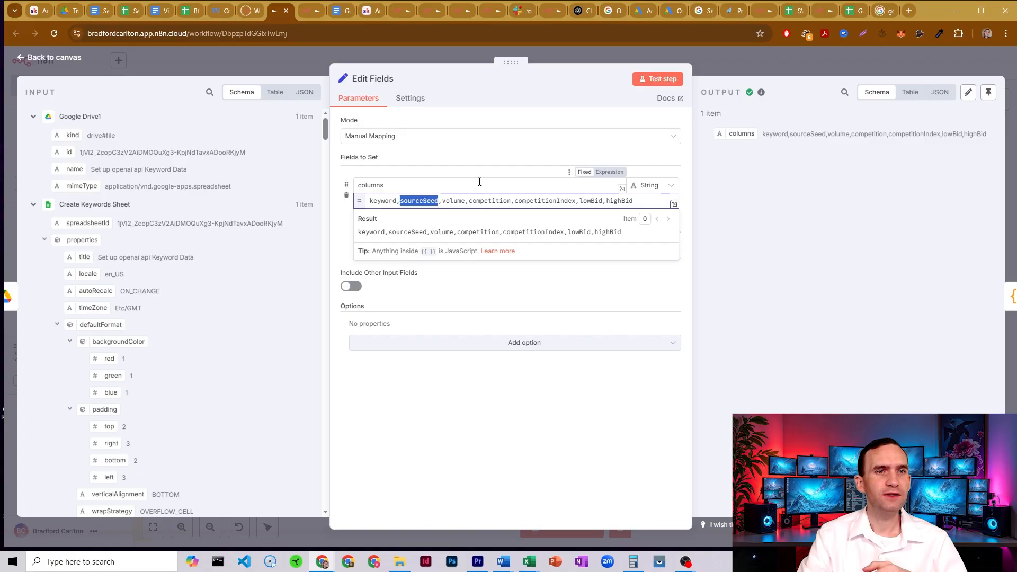
click(721, 62)
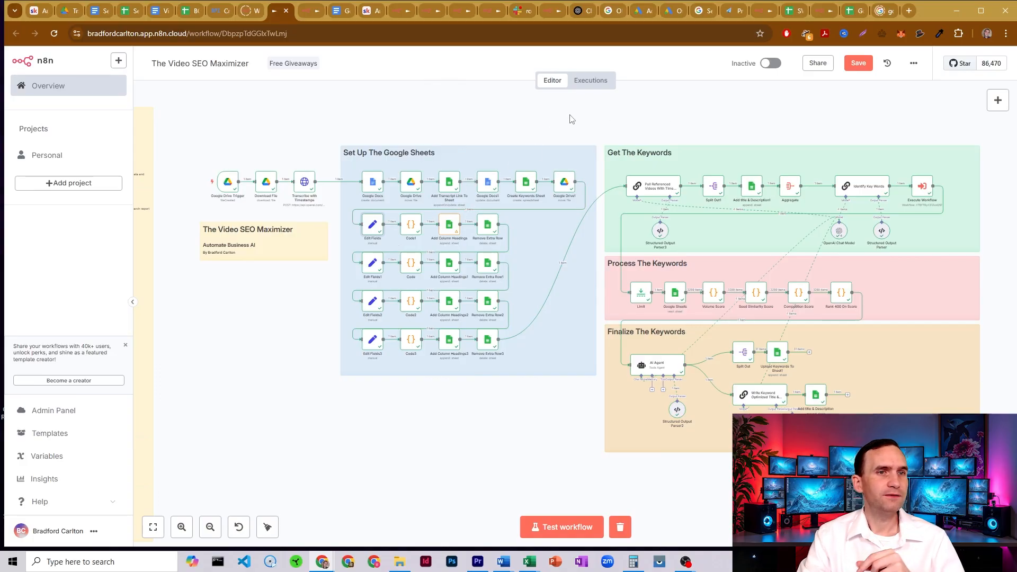
Step: Reopen the Edit Fields1 node, examine the seedSimilarityScore, competitionScore and finalScore headings, and return to the canvas
double_click(373, 263)
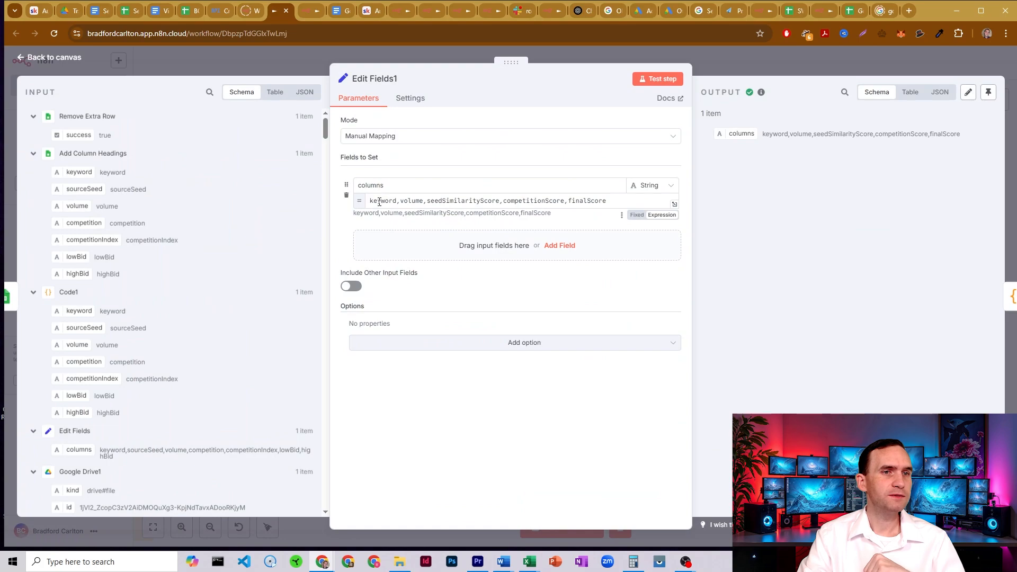
mouse_move(443, 201)
mouse_down()
mouse_move(621, 200)
mouse_move(433, 195)
mouse_up()
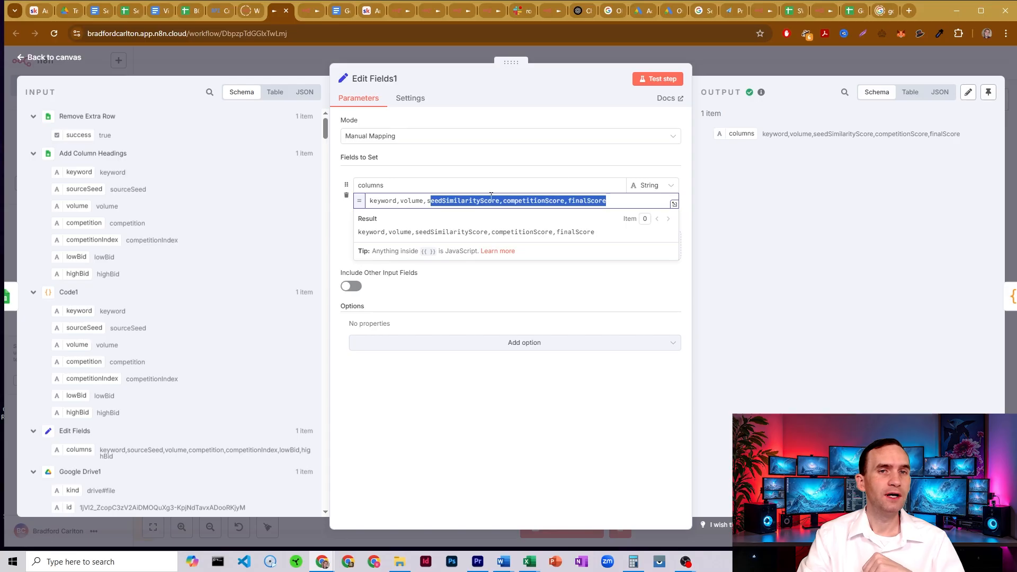
click(723, 53)
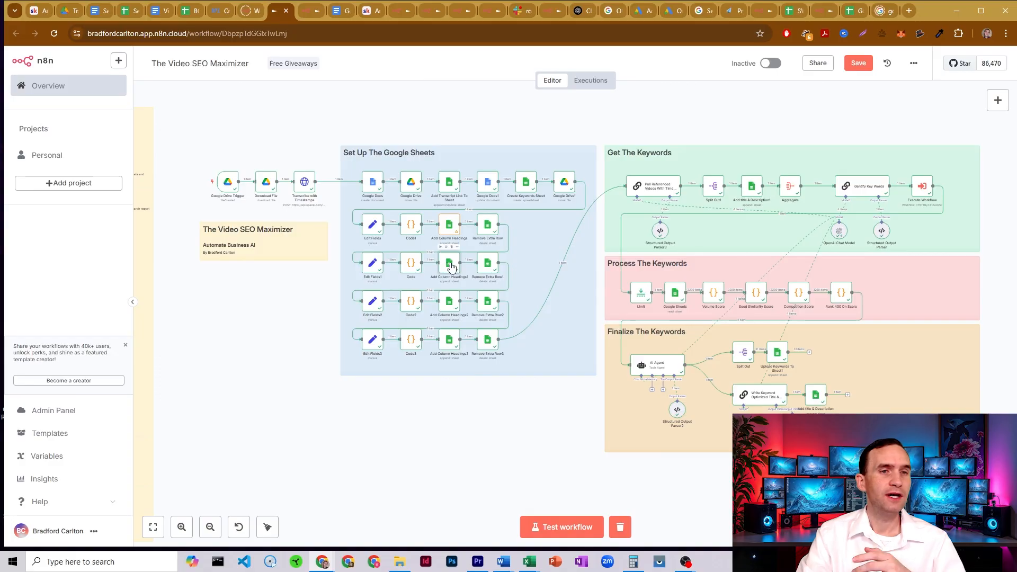
Step: Inspect the proposed title, description and tags headings in the Edit Fields2 node's columns value and output, and return to the canvas
double_click(374, 306)
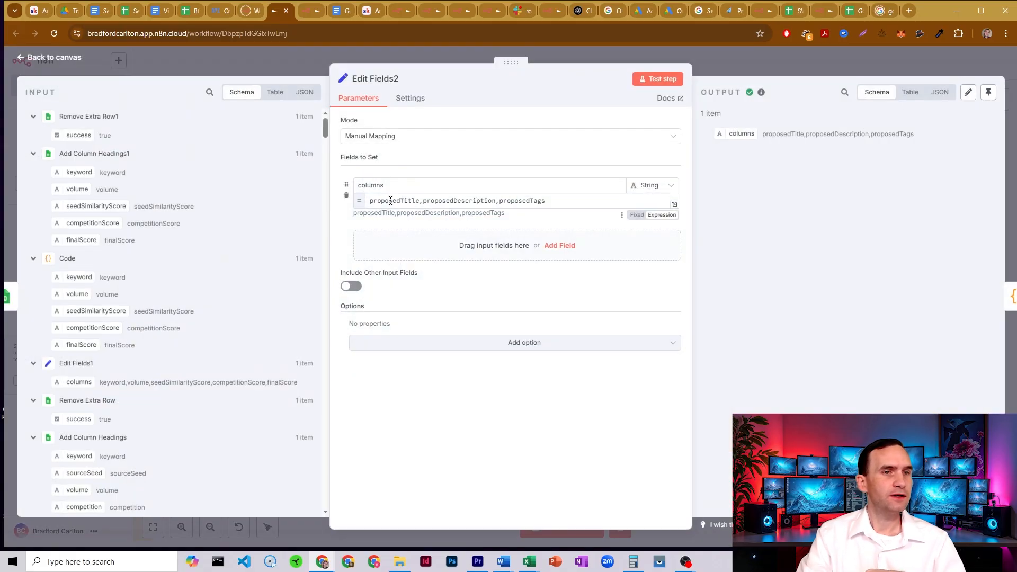
drag(374, 200, 539, 202)
click(548, 201)
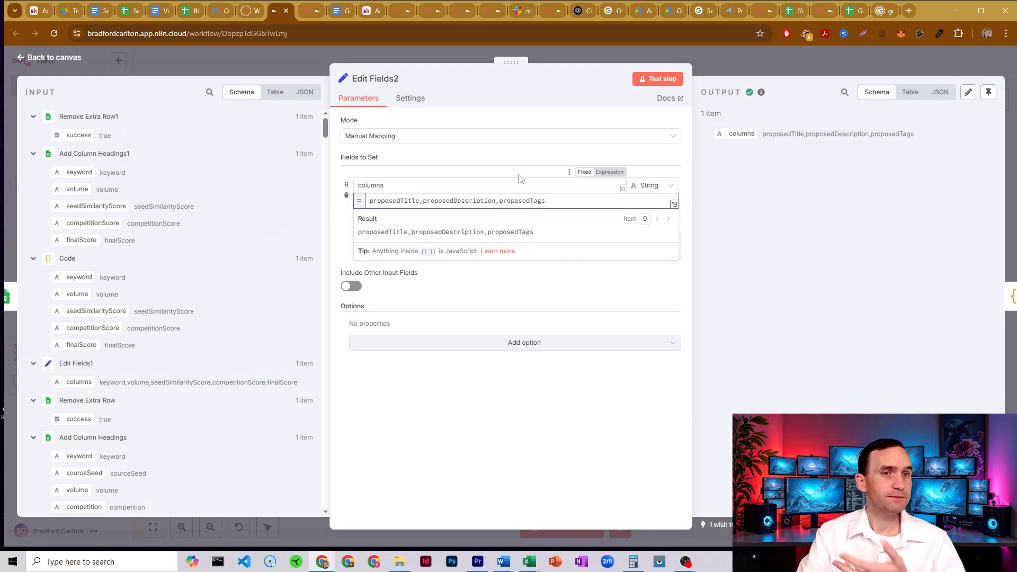
click(507, 154)
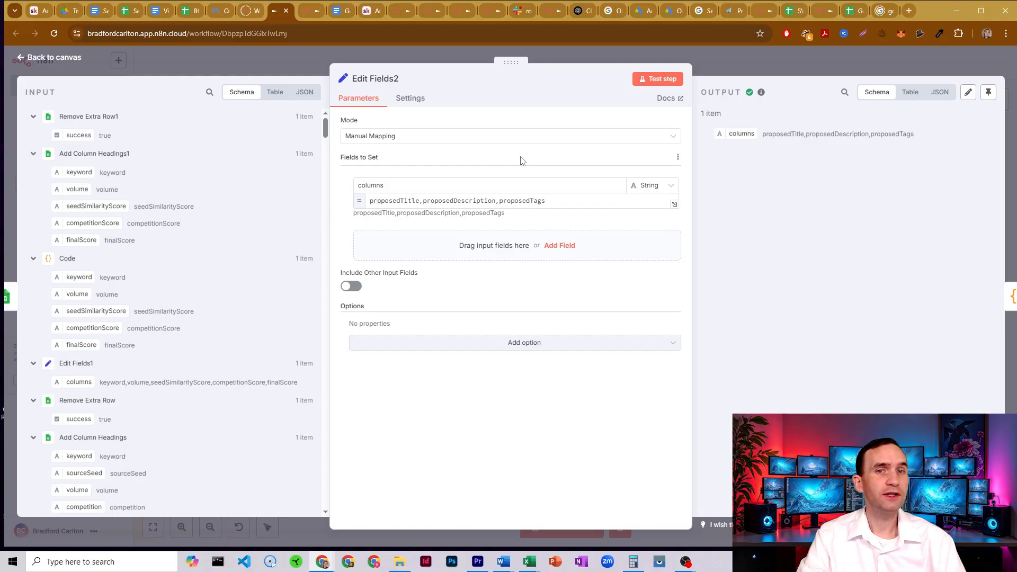
drag(768, 135, 879, 135)
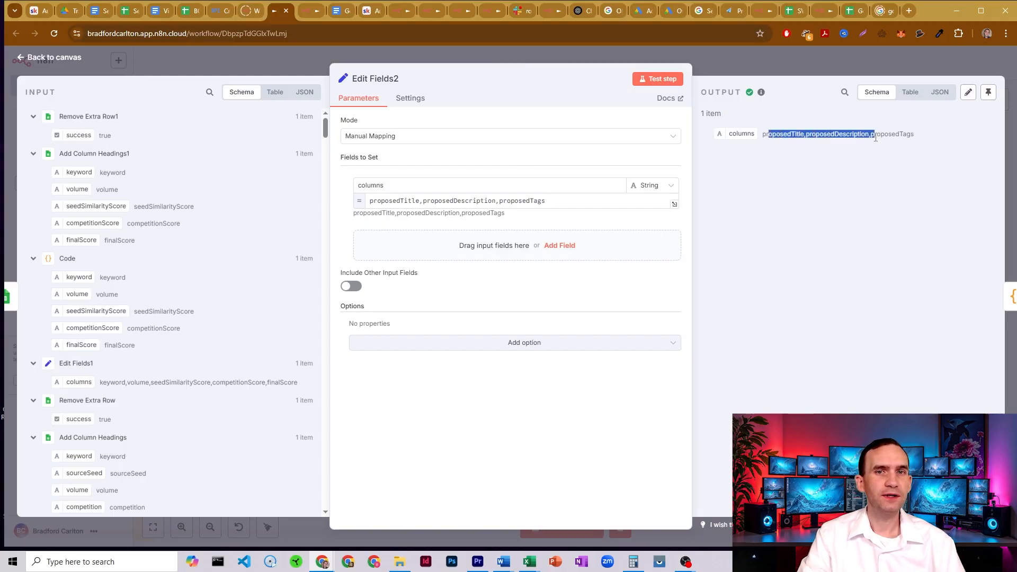
click(755, 65)
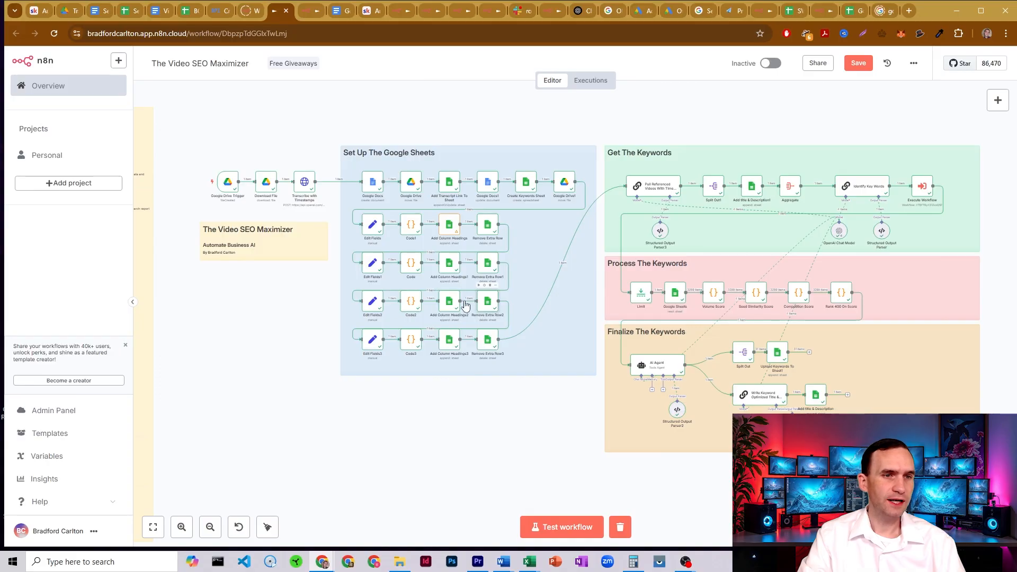
Step: Open the Edit Fields3 node and examine its videoMentioned, timeStamps, context and reminder column headings
double_click(374, 343)
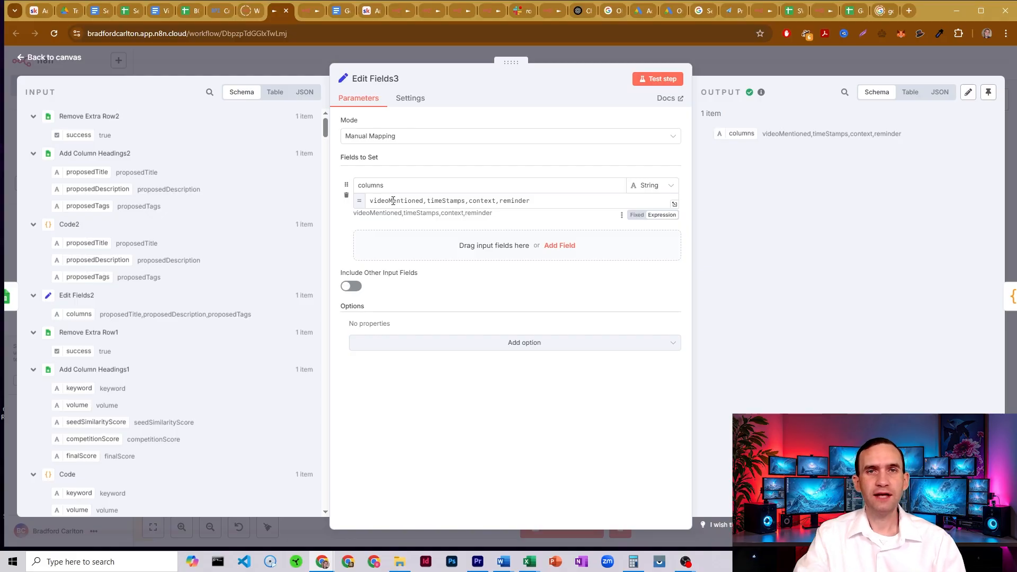
click(393, 200)
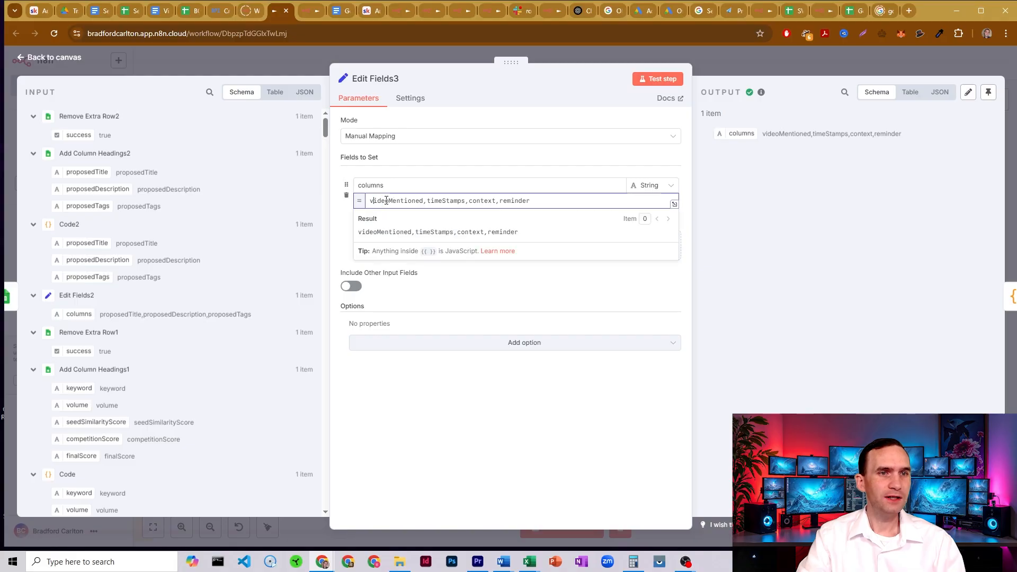
drag(374, 200, 457, 201)
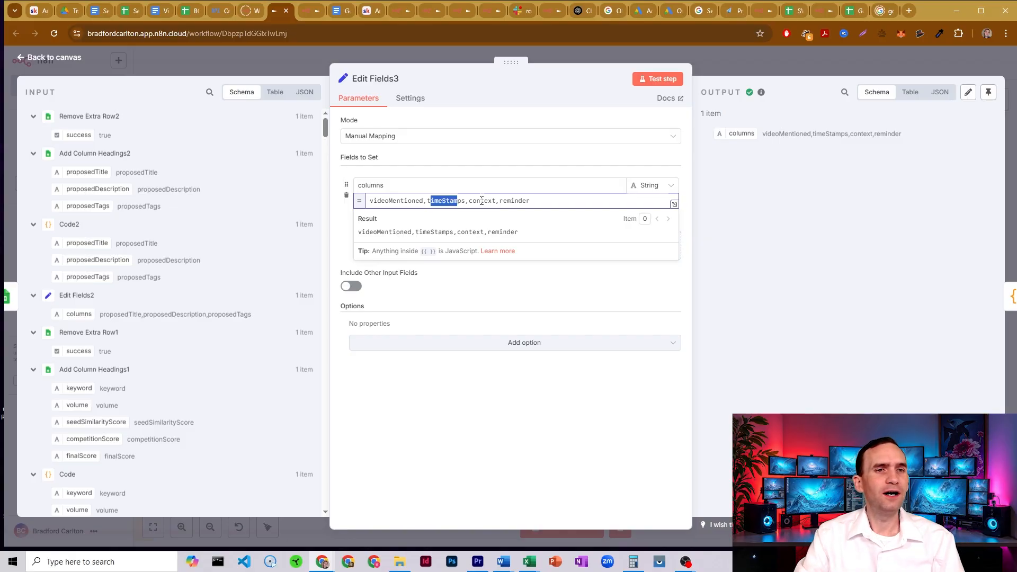
click(481, 200)
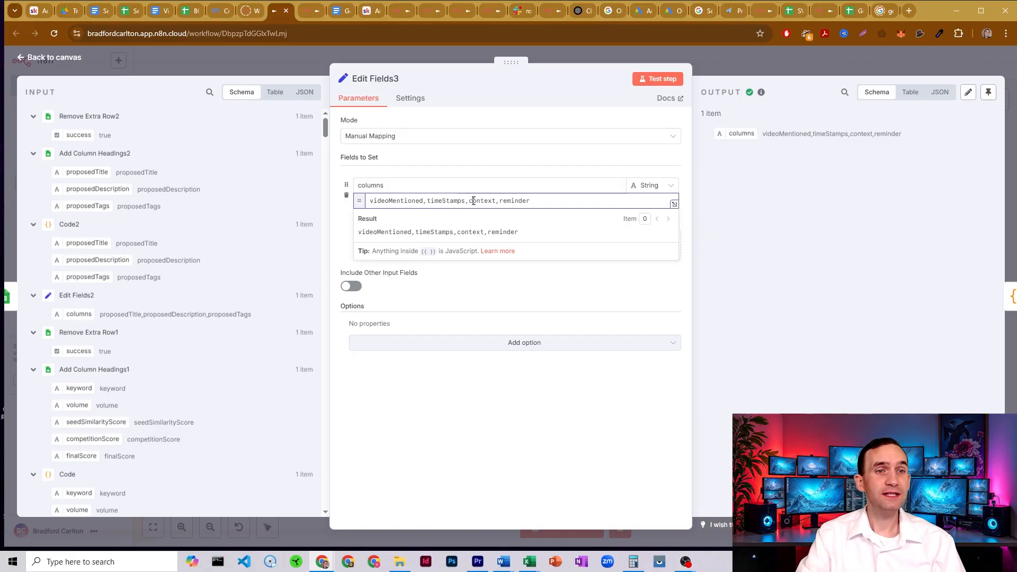
drag(473, 201, 492, 201)
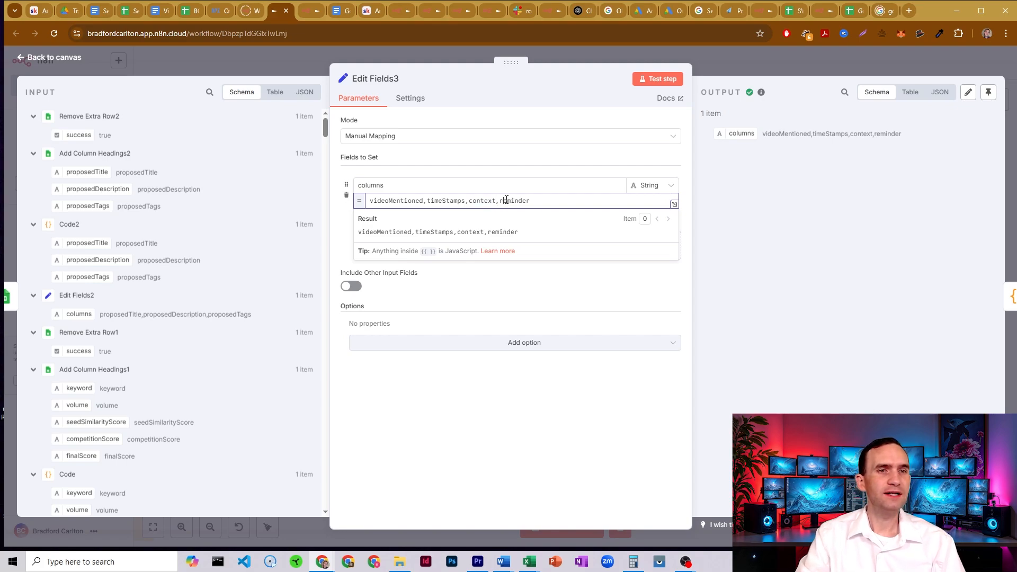
double_click(510, 202)
click(531, 200)
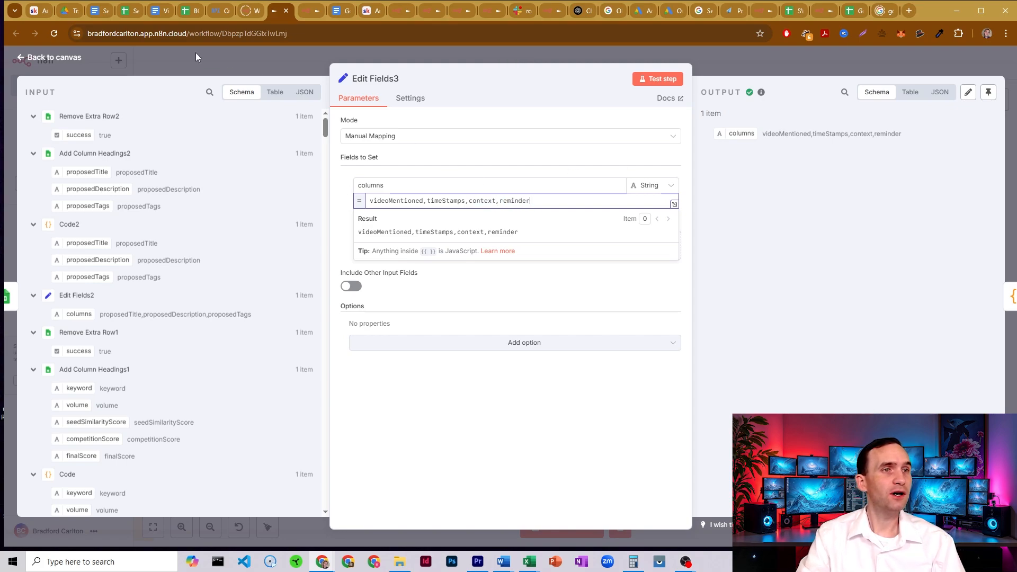
Step: Check the Referenced Videos sheet in the Set up openai api Keyword Data spreadsheet in Google Sheets, and return to the n8n canvas
click(127, 11)
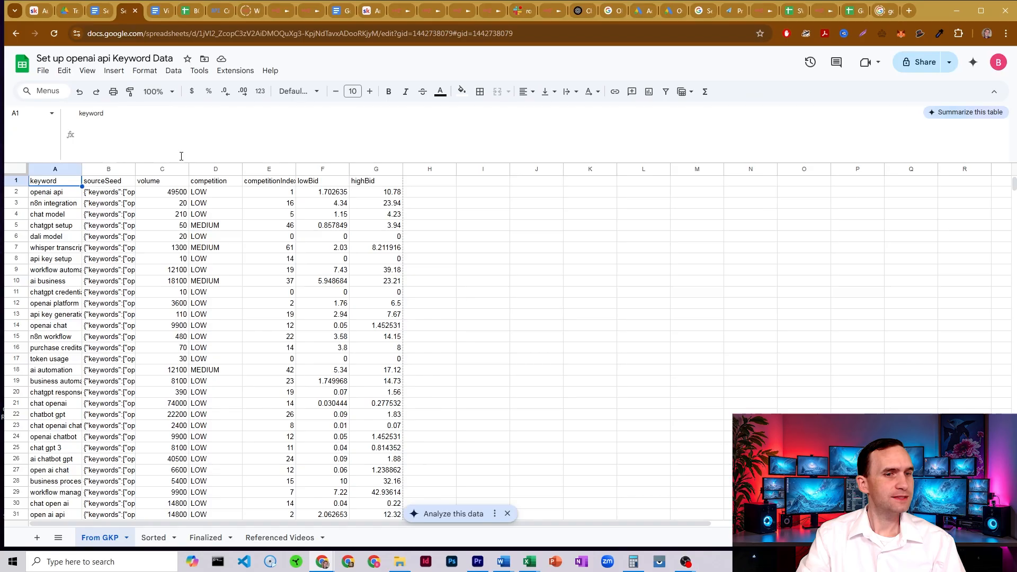
click(267, 536)
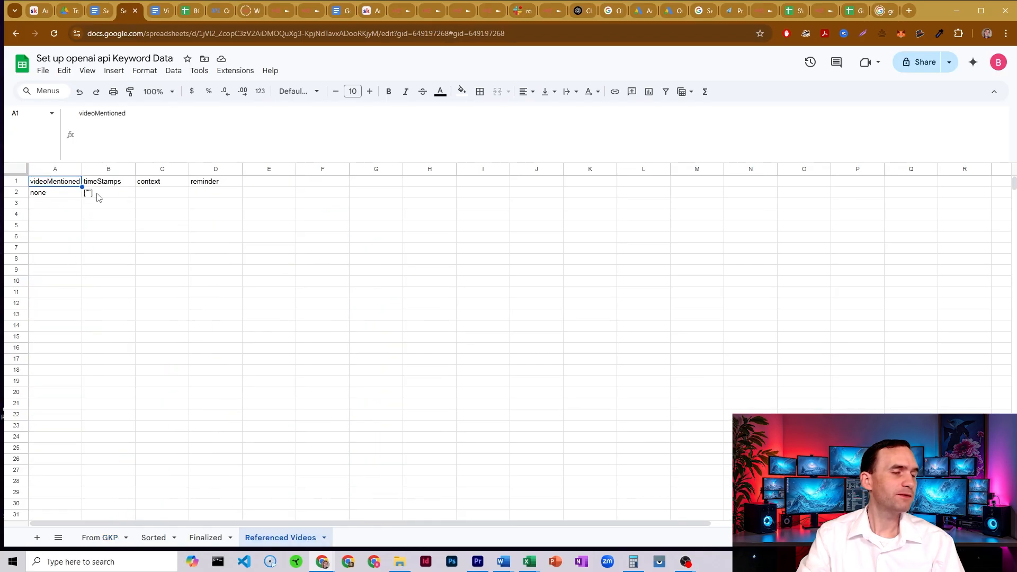
click(216, 193)
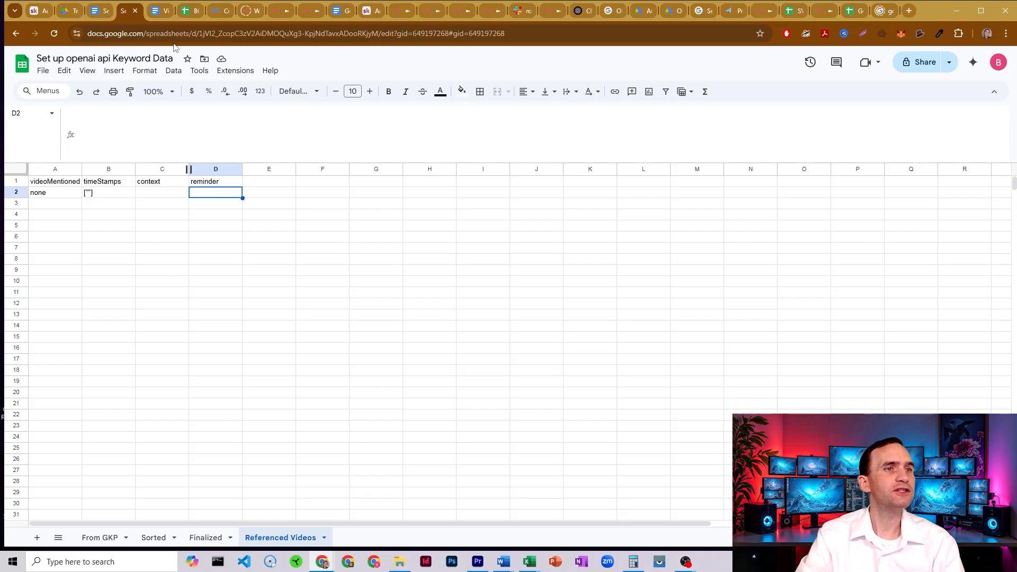
click(280, 10)
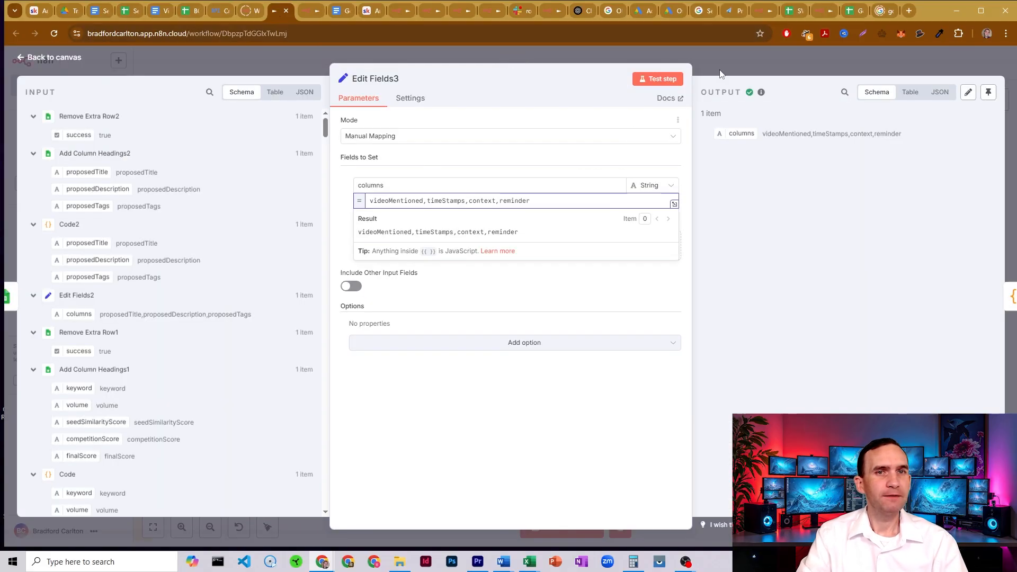
key(Escape)
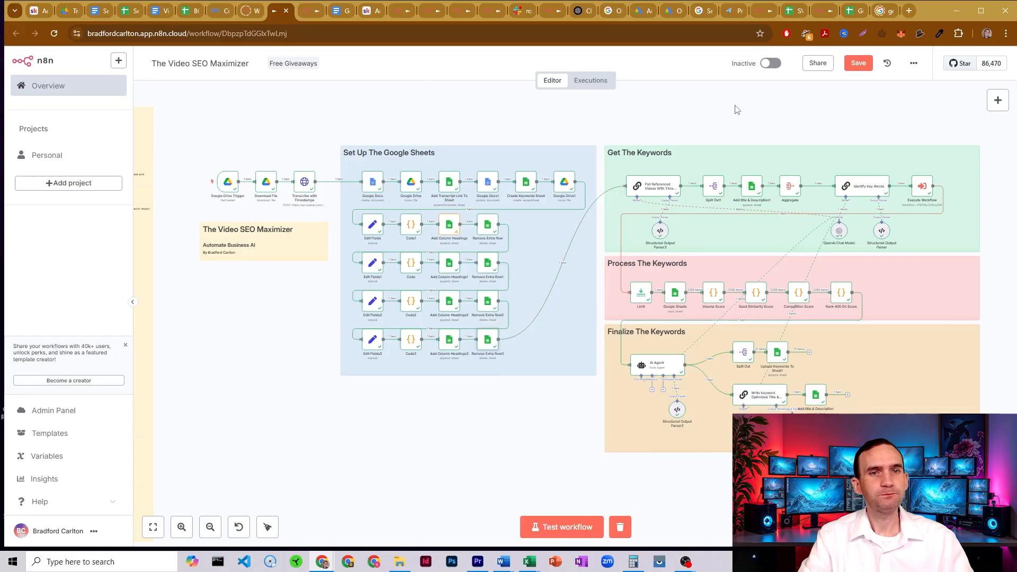
Step: Open the Pull Referenced Videos With Time Stamps node in Get The Keywords and inspect its user prompt expression
scroll(736, 110, right, 5)
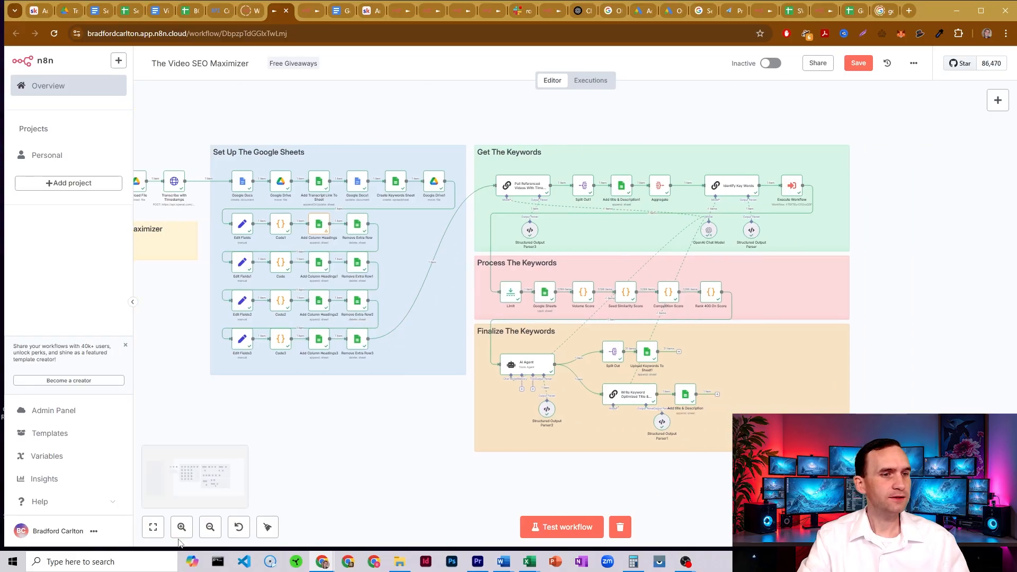
double_click(180, 535)
drag(993, 222, 924, 288)
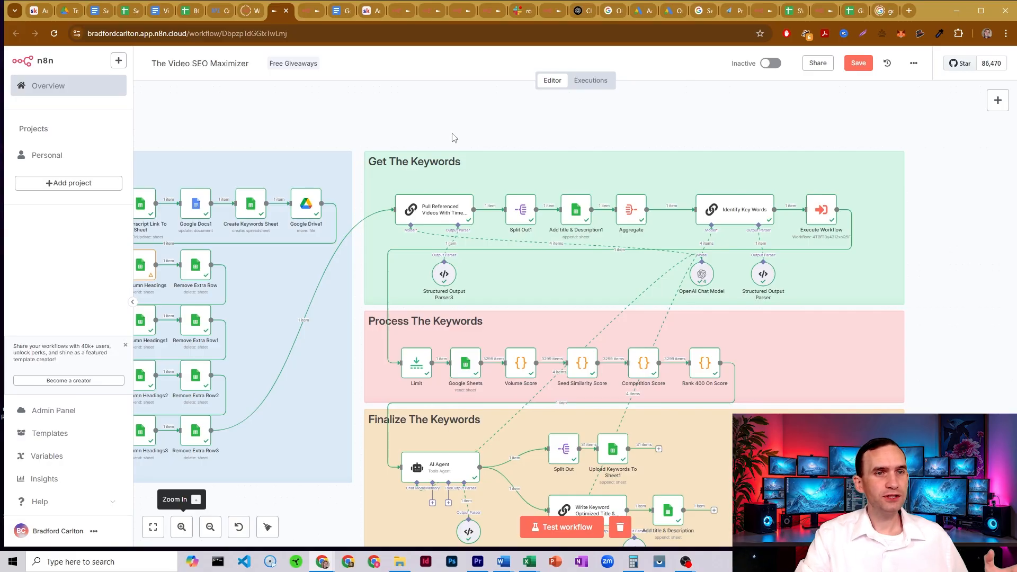
double_click(438, 210)
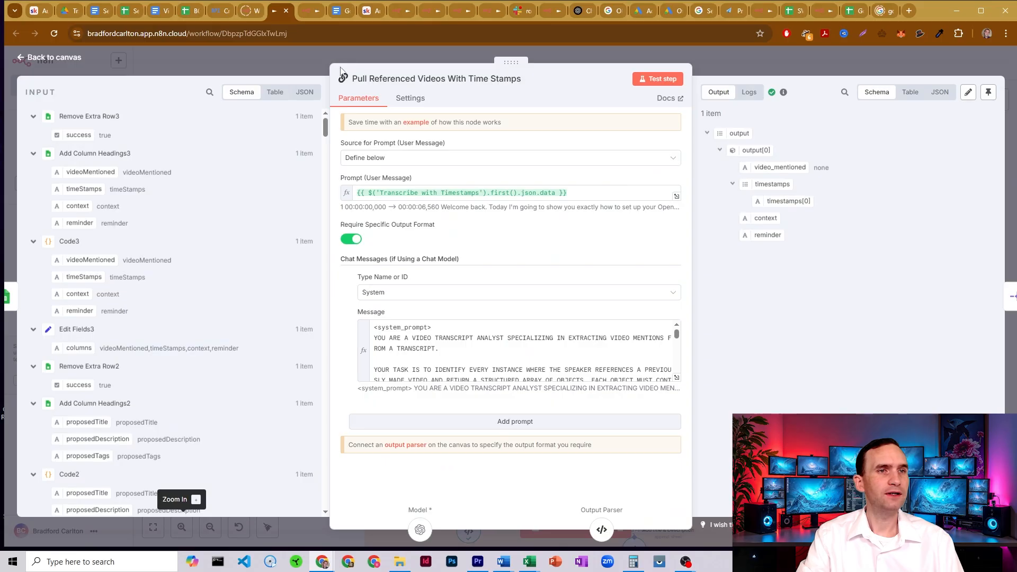
click(383, 194)
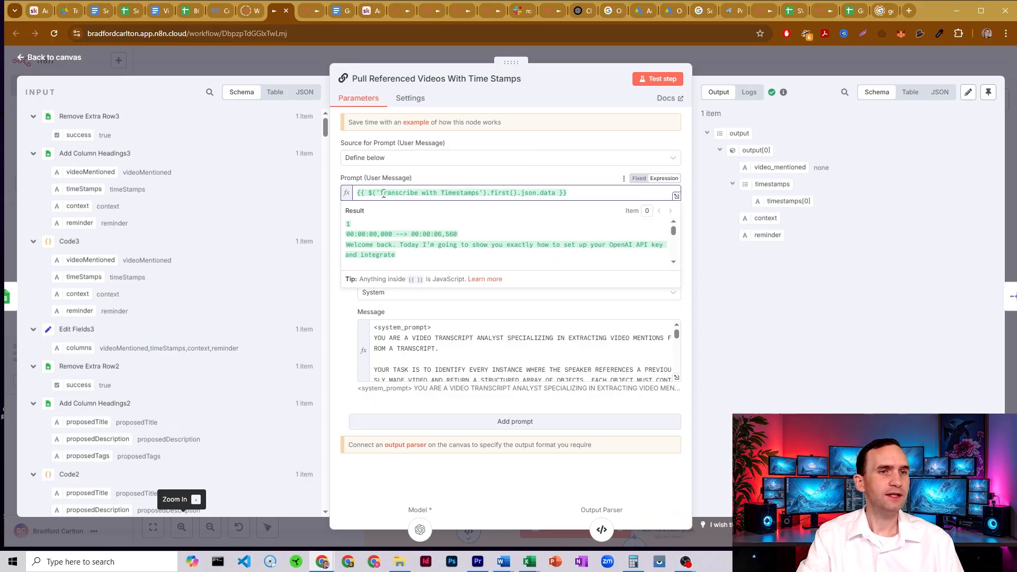
click(484, 180)
Step: Look through the node's input data for the Transcribe with Timestamps output
scroll(186, 206, down, 3)
scroll(187, 209, down, 10)
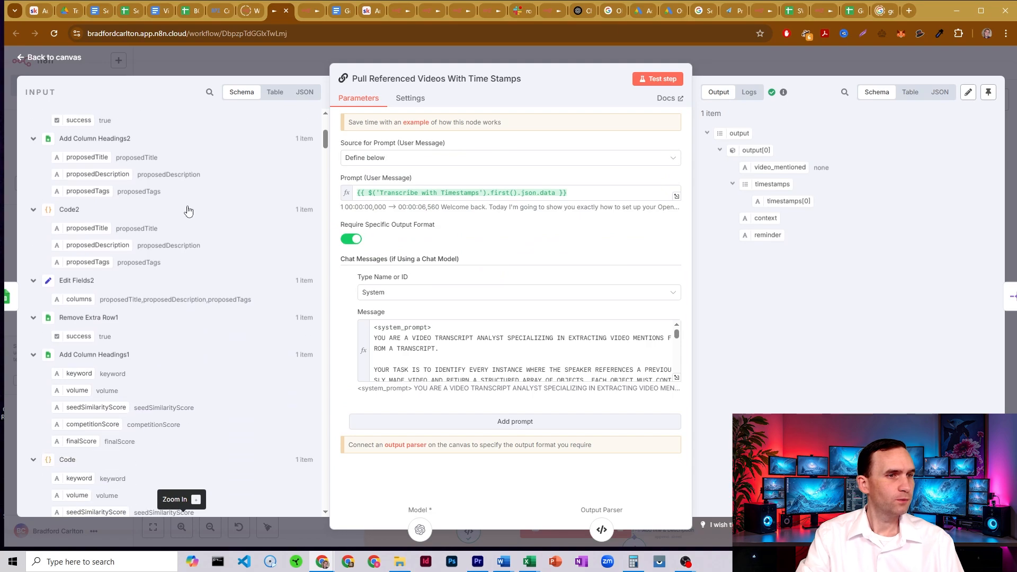
scroll(187, 210, down, 15)
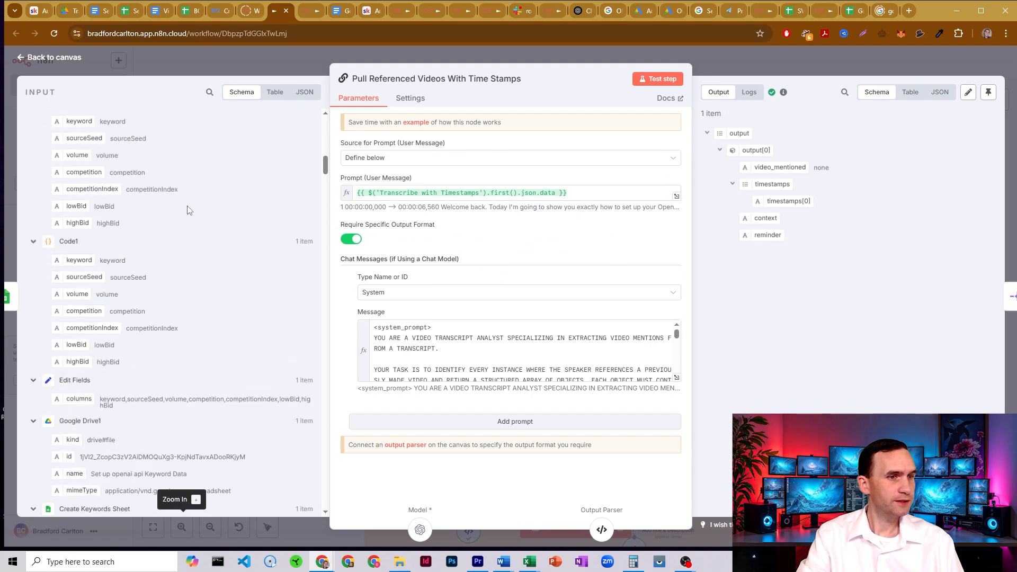
scroll(187, 210, down, 15)
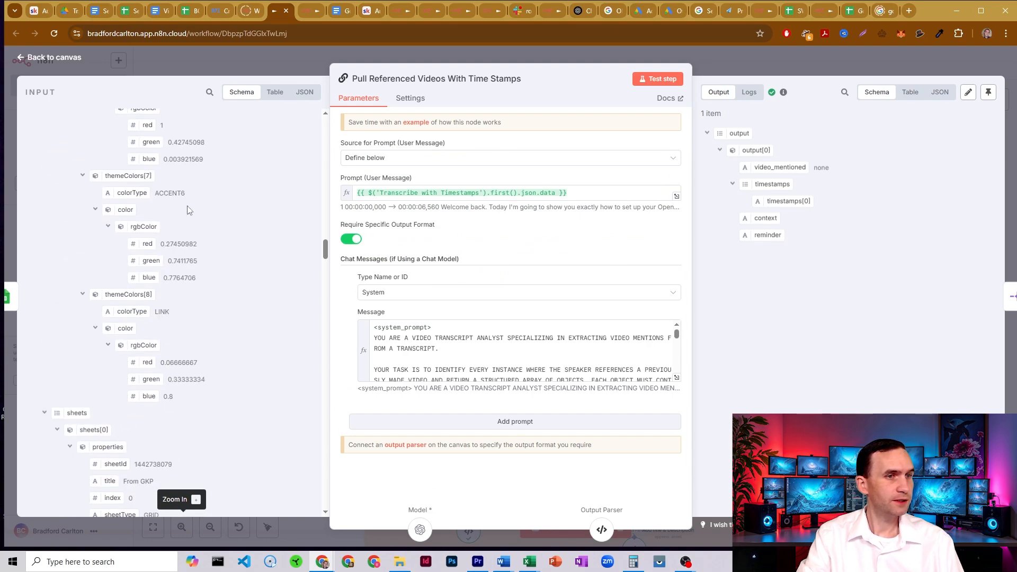
scroll(188, 210, down, 4)
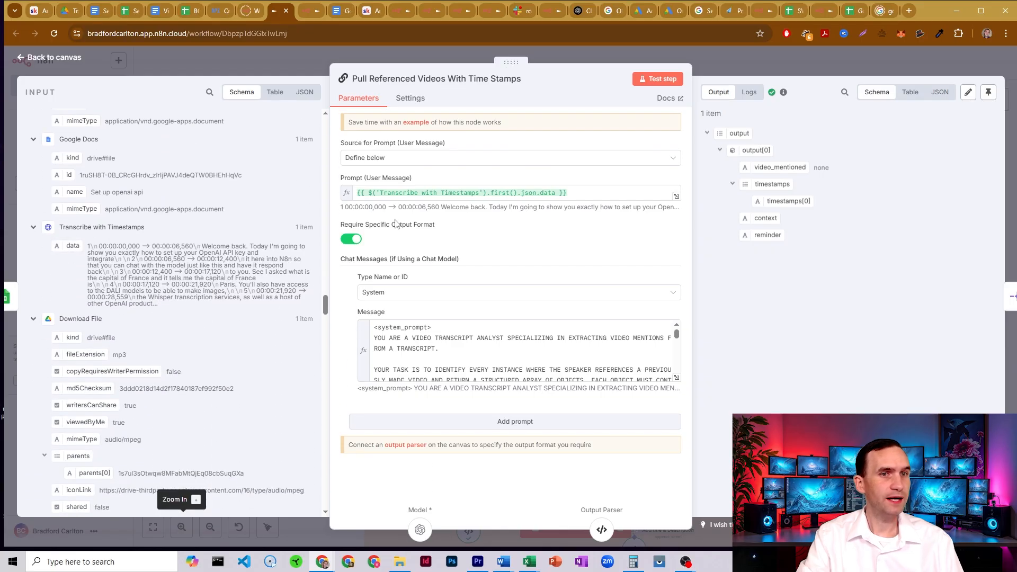
Step: Examine the first() part of the user prompt expression that references Transcribe with Timestamps
click(511, 192)
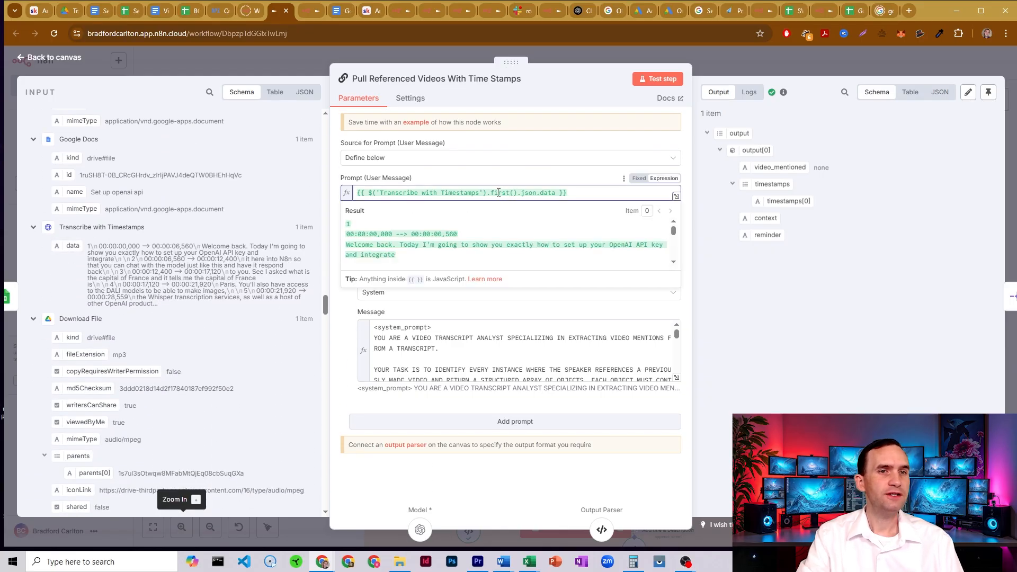
drag(491, 193, 513, 193)
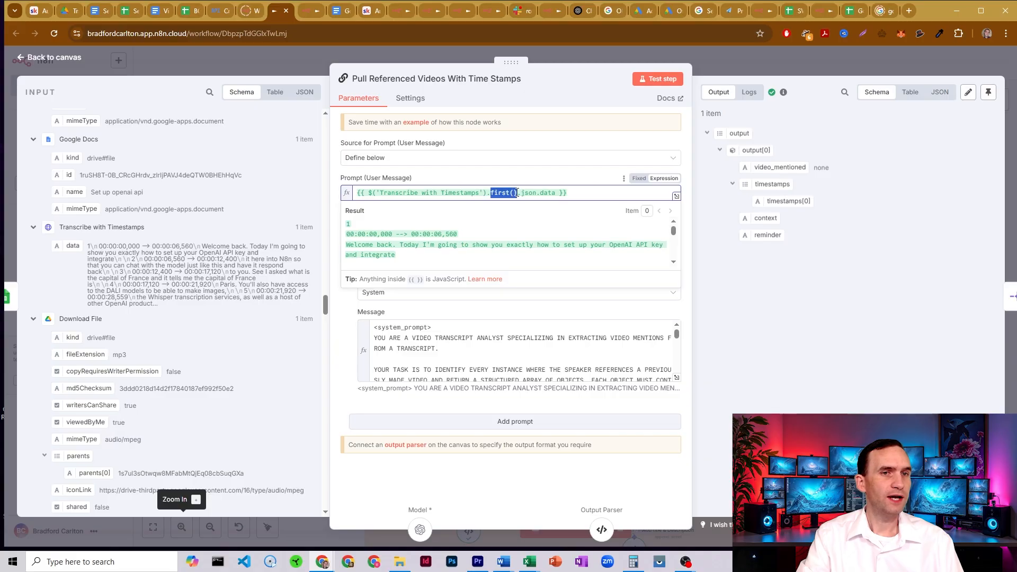
click(470, 177)
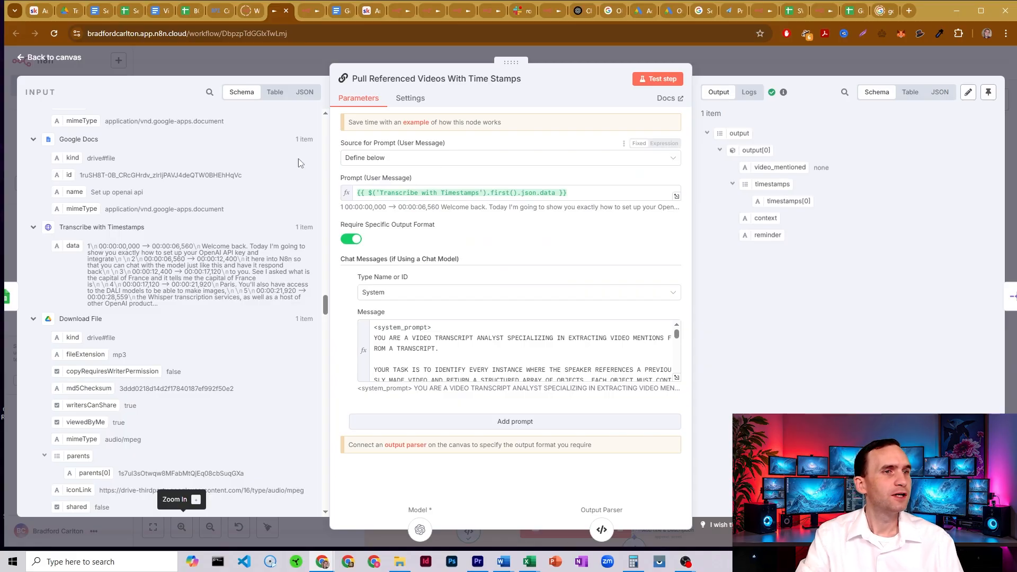
drag(498, 194, 508, 194)
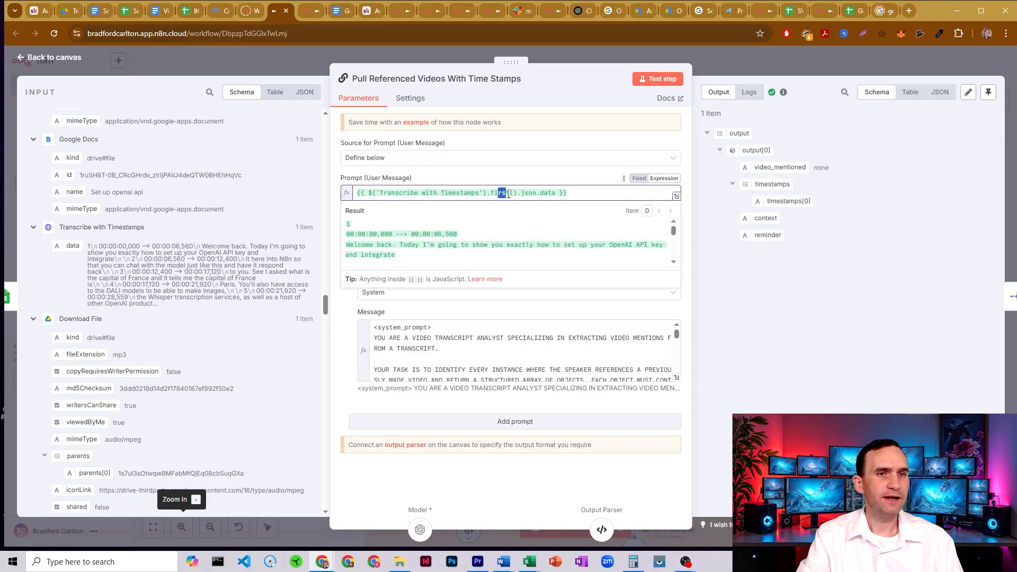
click(503, 179)
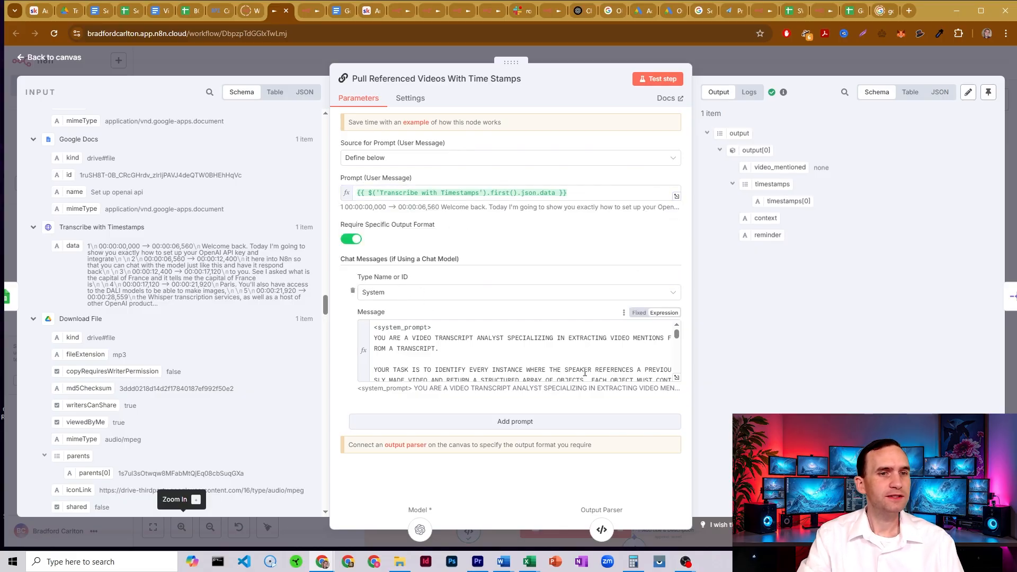
Step: Expand the system message in the expression editor and read its task description and video mention detection rules
click(676, 377)
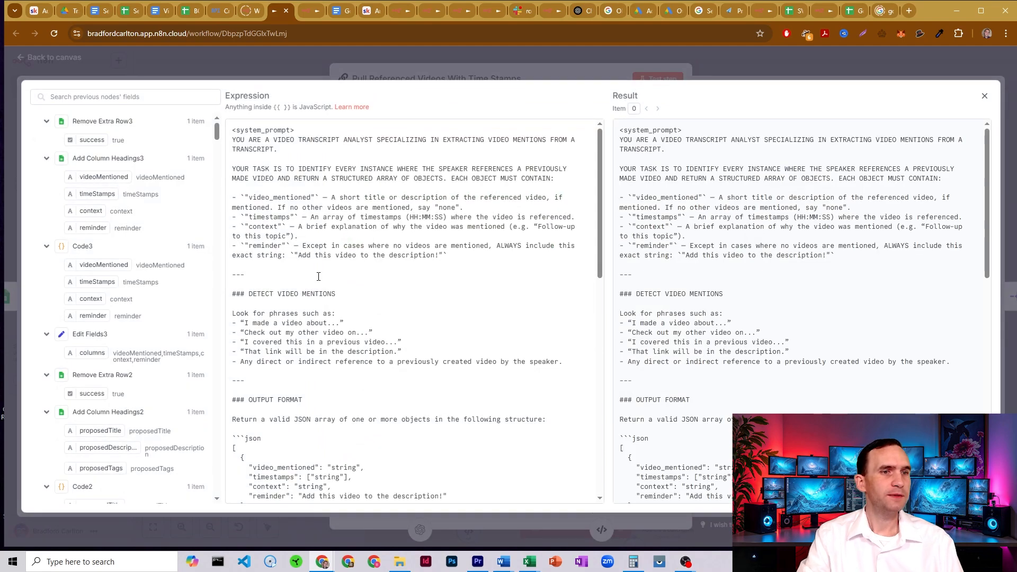
scroll(288, 259, down, 1)
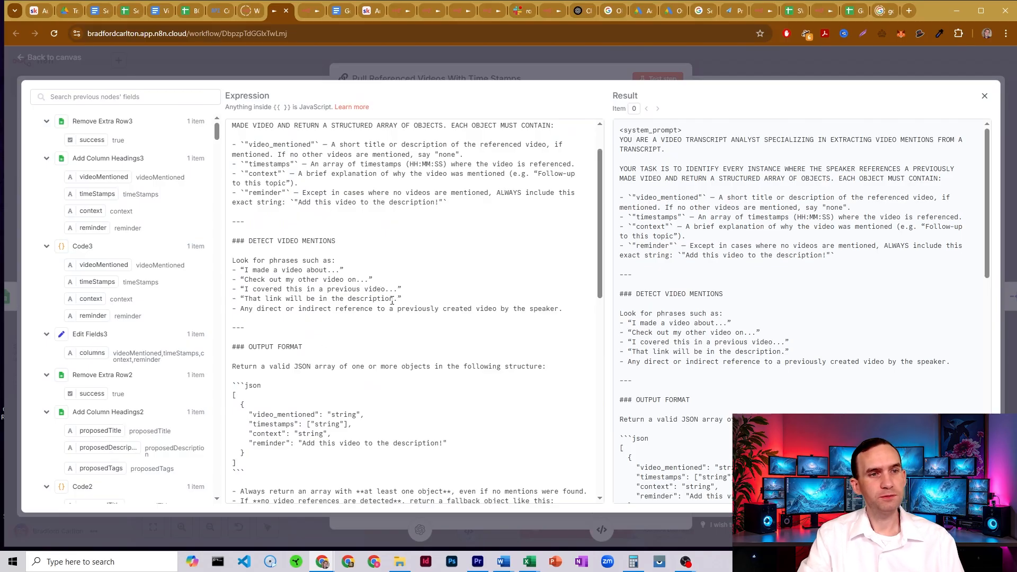
scroll(391, 239, down, 1)
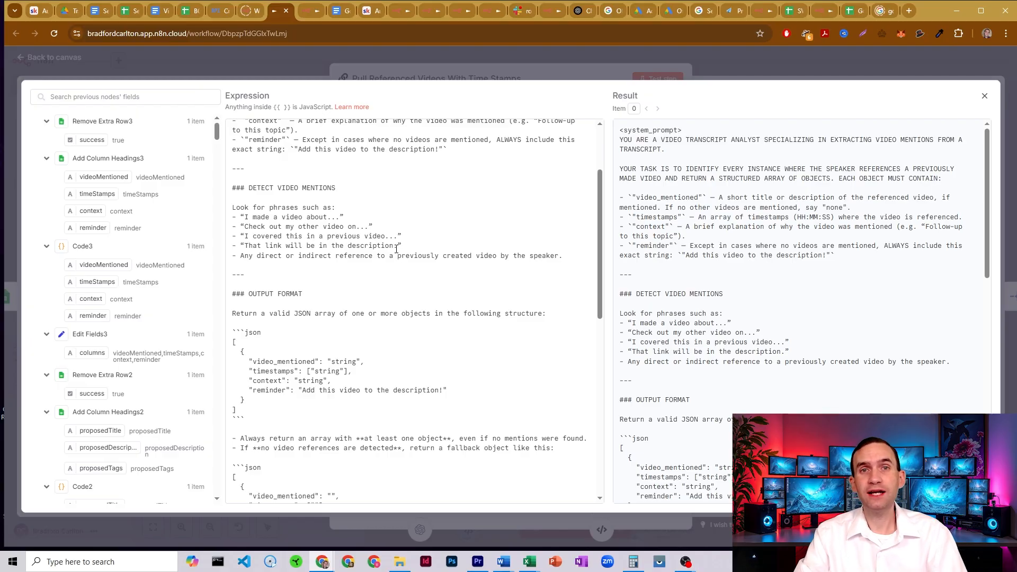
scroll(295, 314, down, 1)
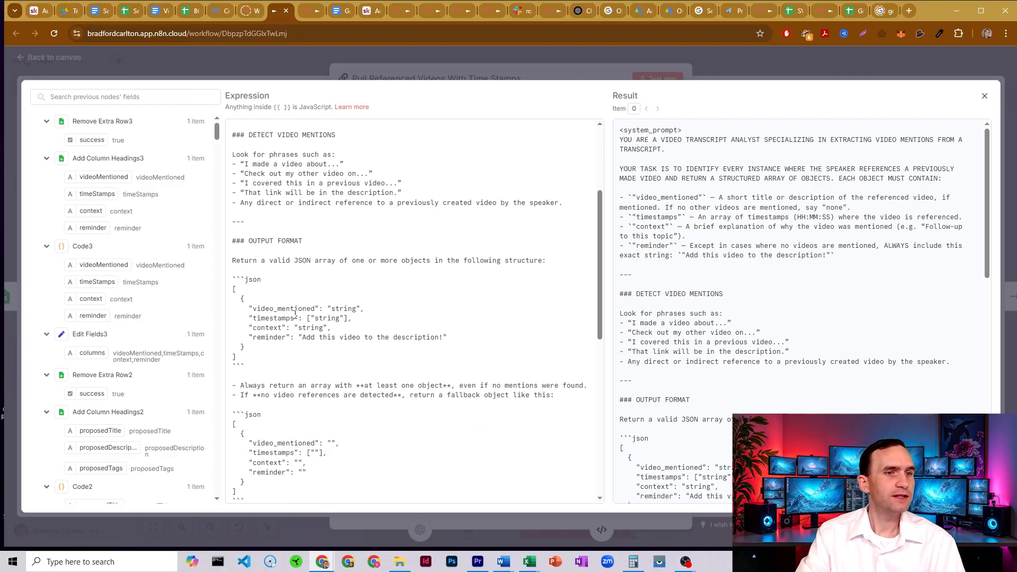
Step: Examine the system prompt's output format, including the JSON fields, the reminder text and the at-least-one-object rule
drag(252, 308, 290, 327)
click(290, 328)
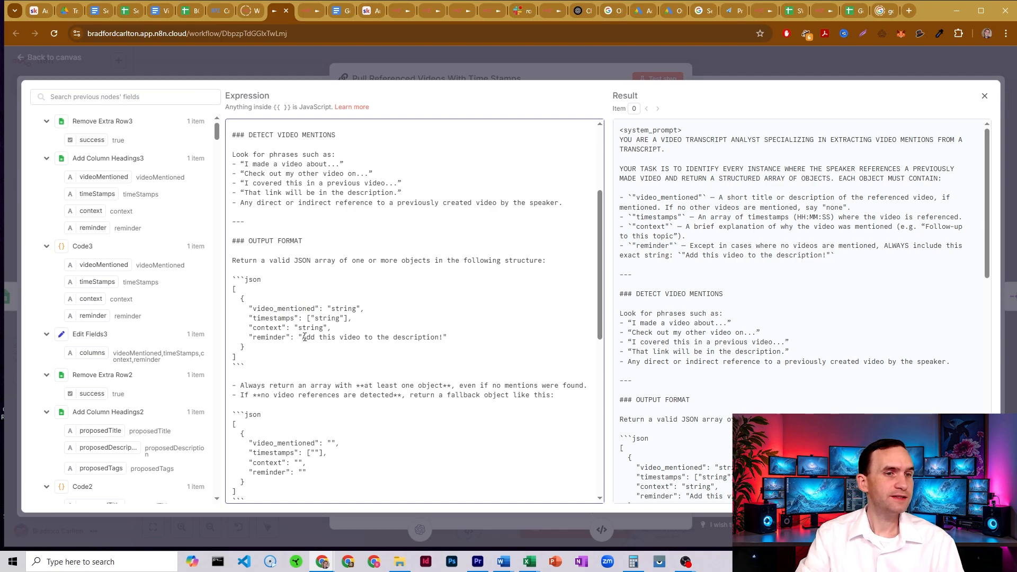
drag(302, 337, 448, 336)
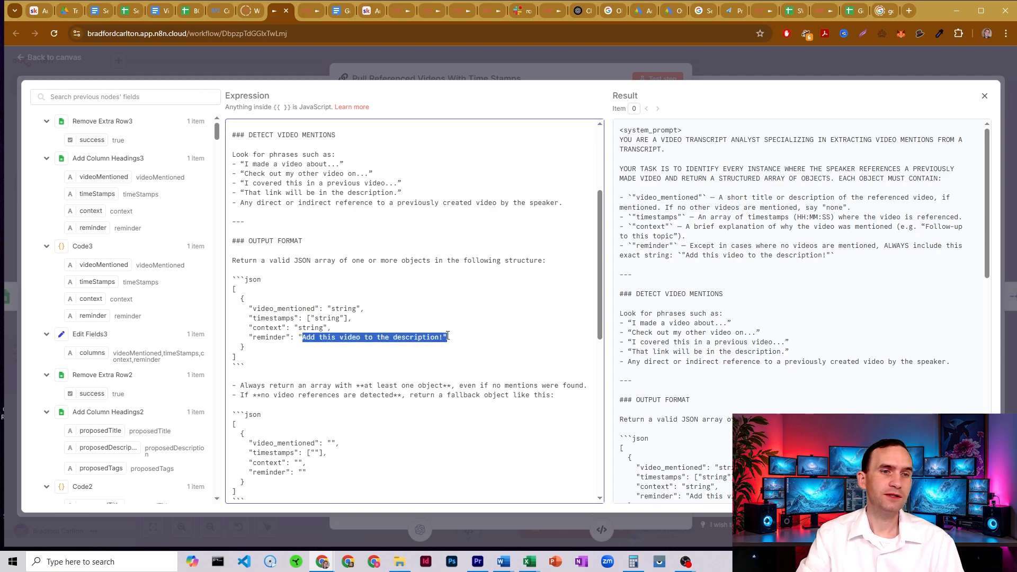
click(448, 336)
scroll(360, 252, down, 2)
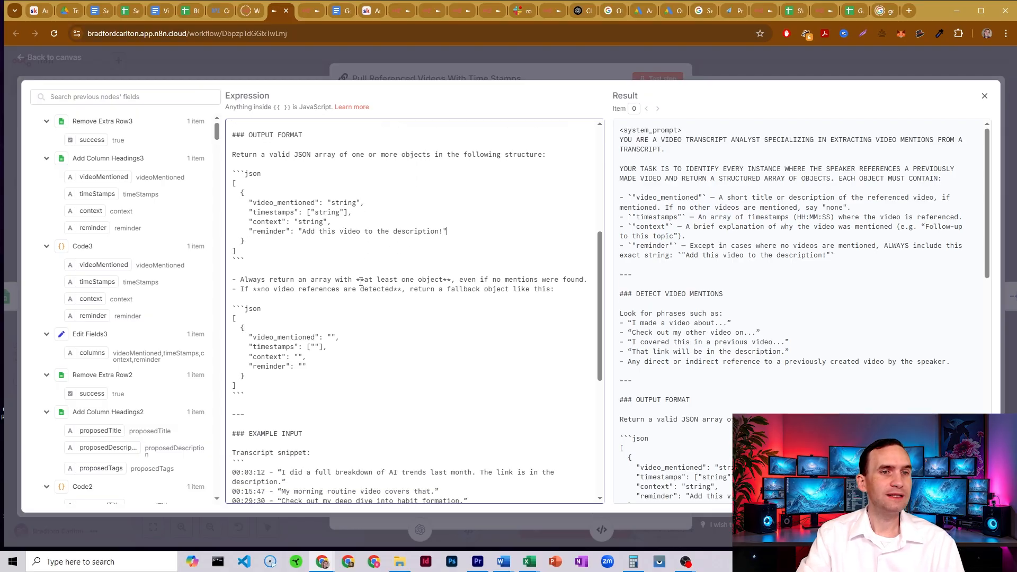
drag(361, 281, 448, 283)
click(408, 277)
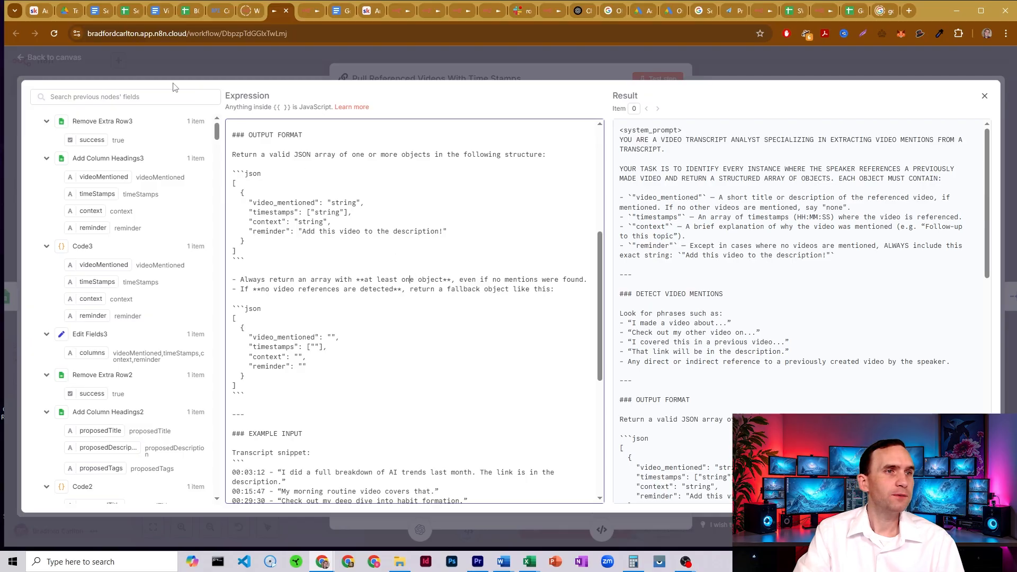
Step: Check each row 2 cell of the Referenced Videos sheet in Google Sheets and return to the n8n expression editor
click(126, 10)
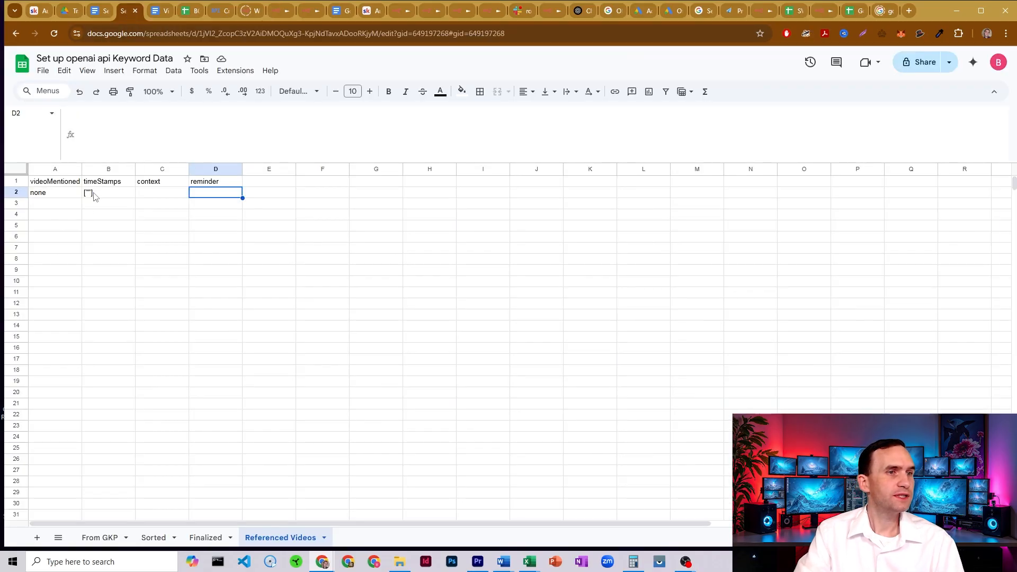
click(59, 193)
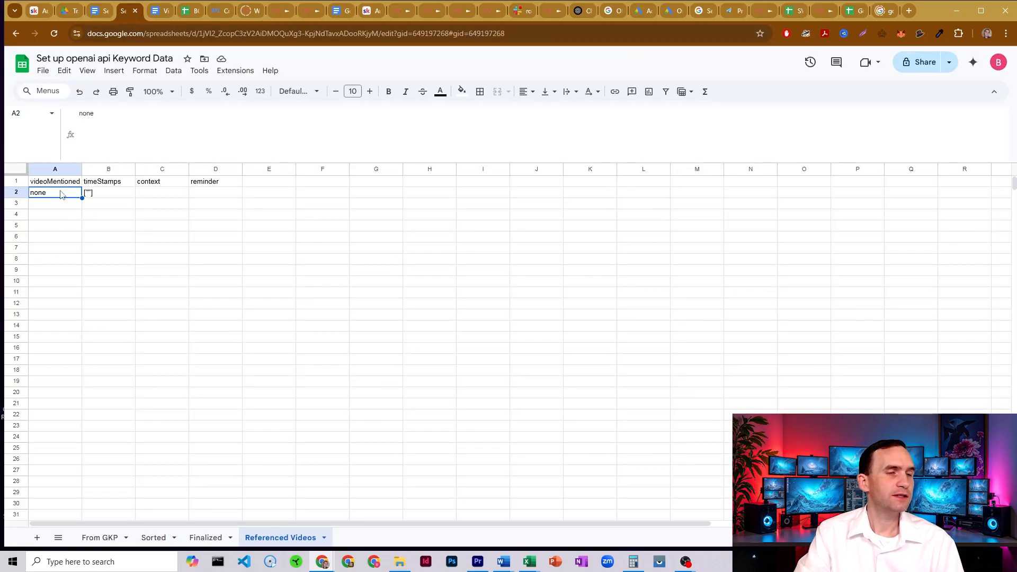
click(97, 195)
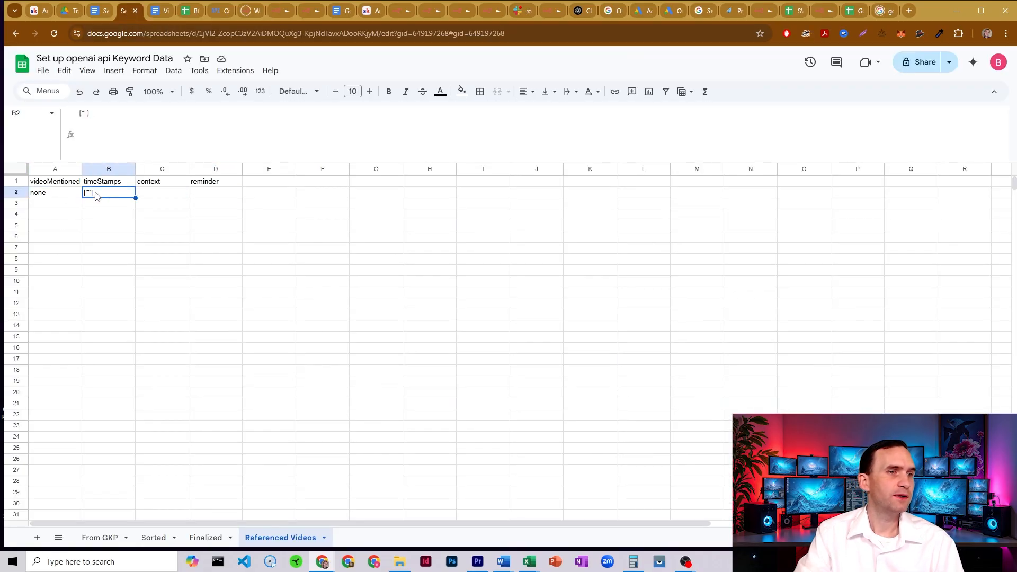
click(148, 195)
click(219, 196)
click(275, 12)
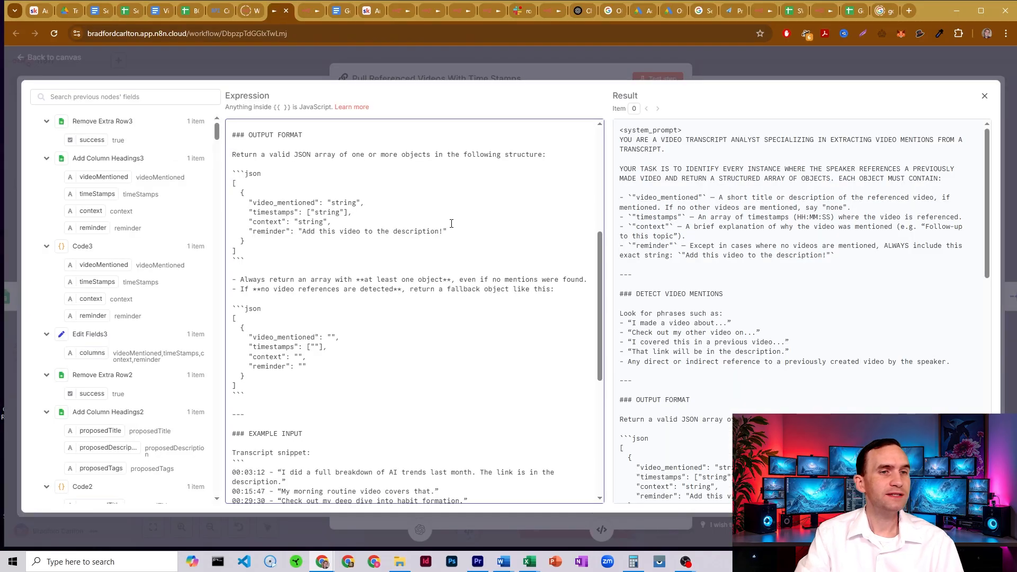
Step: Read the system prompt's fallback object, example input and example output, and return to the canvas
scroll(384, 213, down, 1)
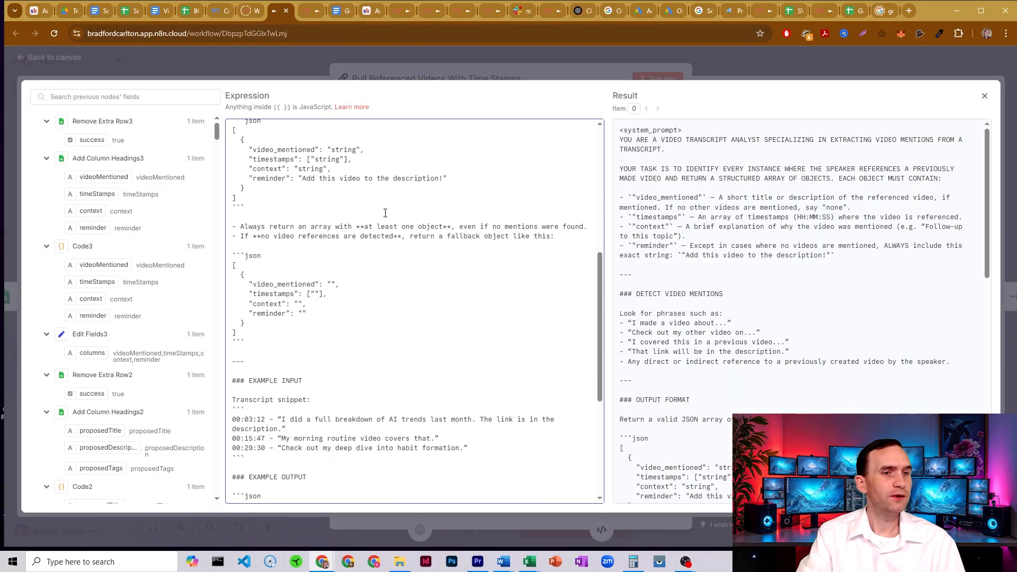
scroll(385, 213, down, 3)
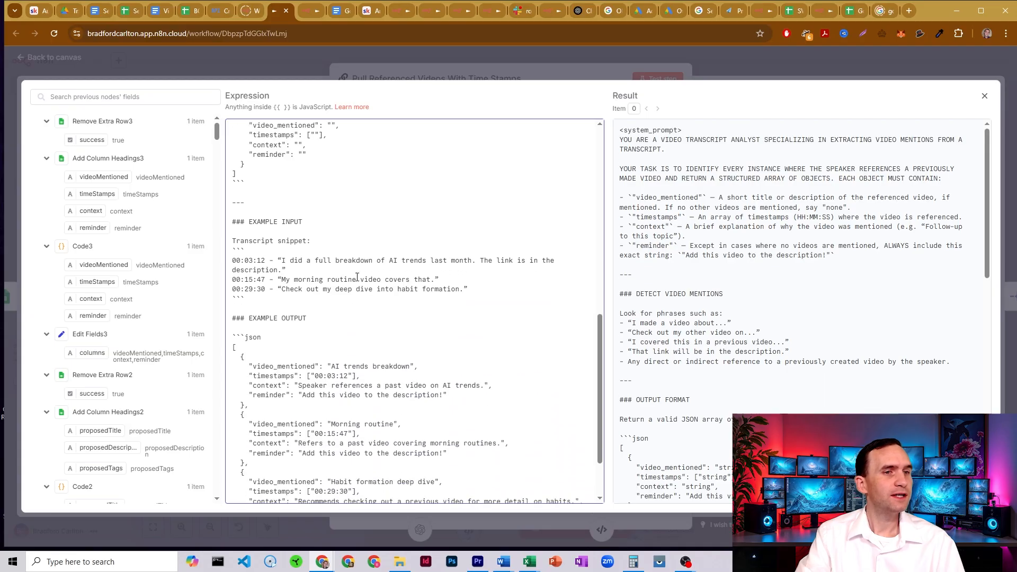
scroll(348, 245, down, 2)
scroll(383, 257, up, 6)
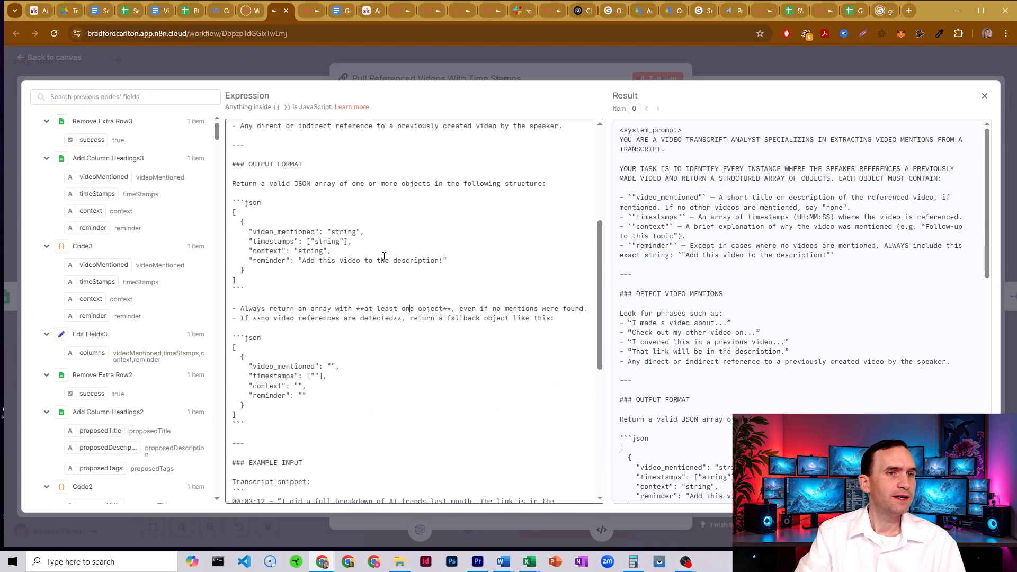
click(737, 61)
click(736, 61)
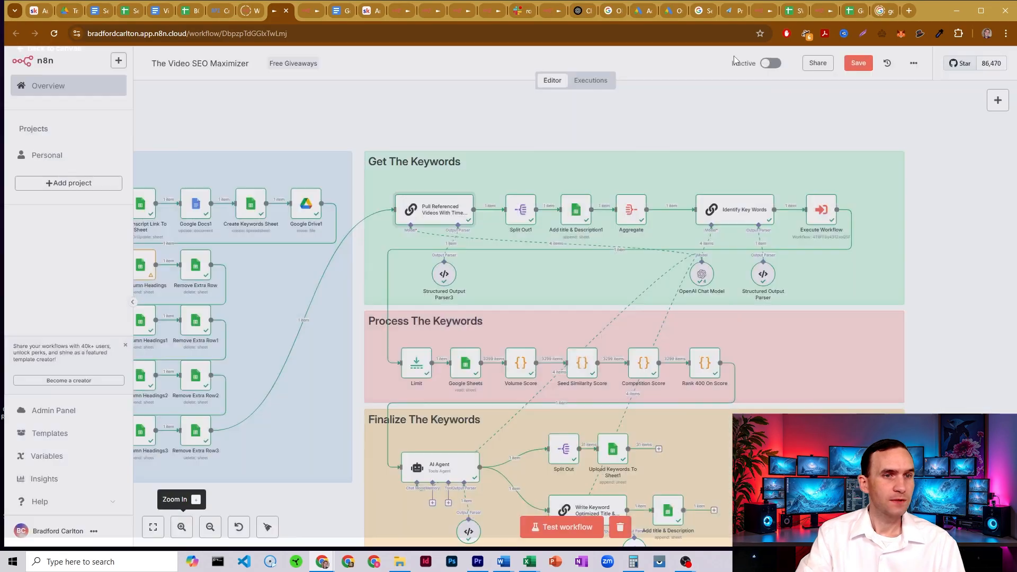
Step: Inspect the Split Out1 node's settings and output, glance at the Referenced Videos sheet, and return to the canvas
double_click(521, 211)
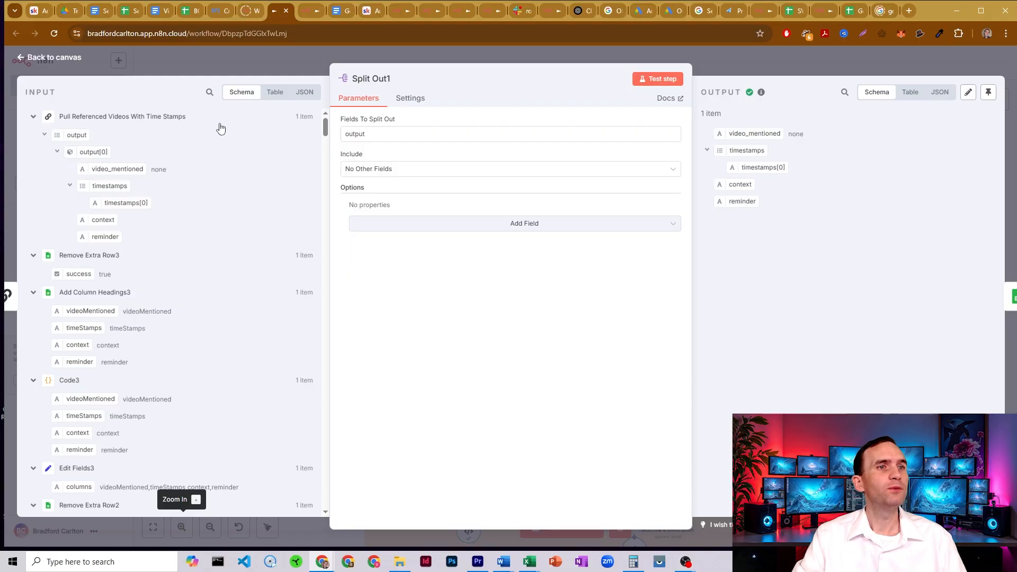
click(124, 11)
click(281, 10)
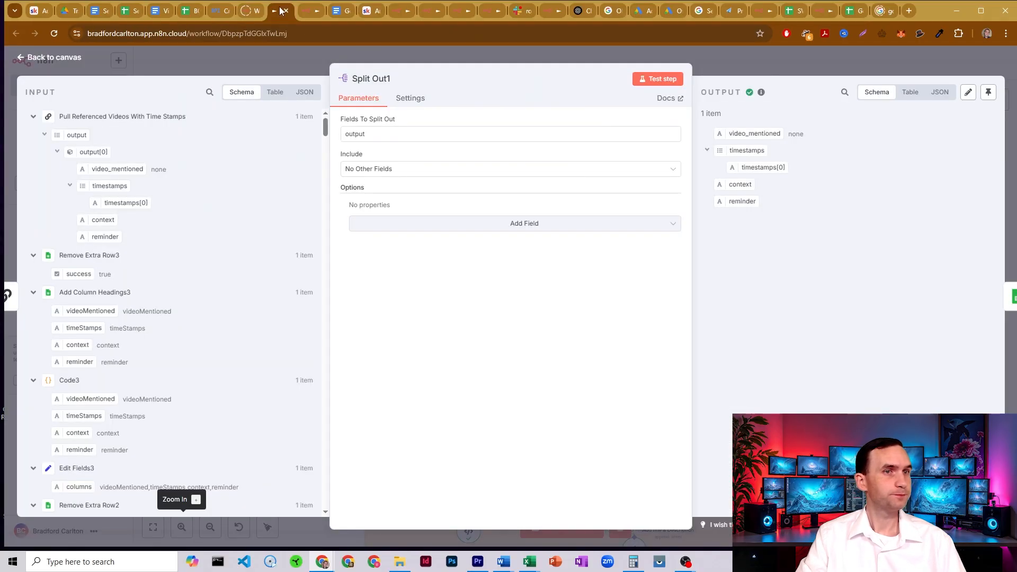
click(715, 64)
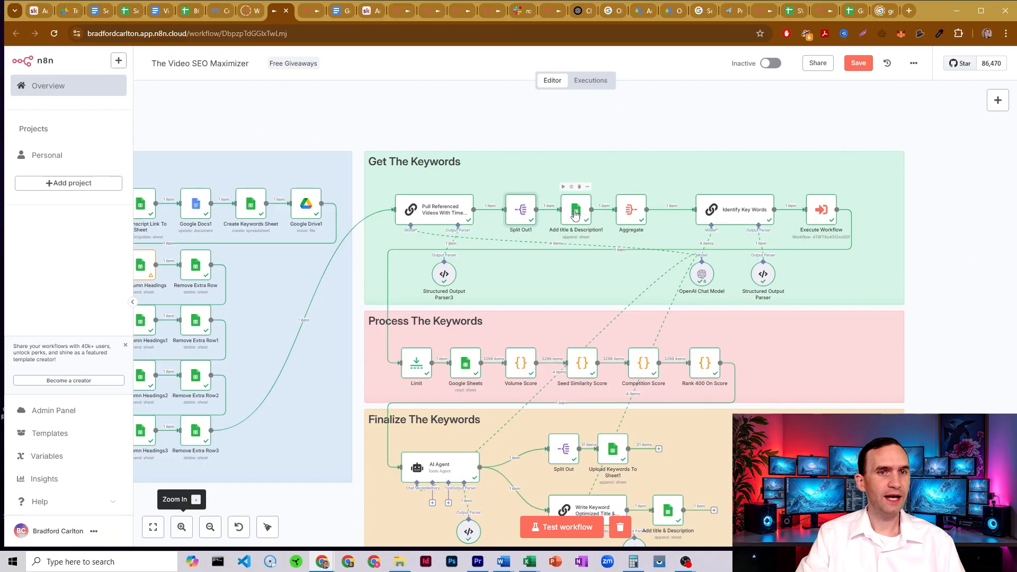
Step: Open the Add title & Description1 node and examine its target document, Referenced Videos sheet name and column mappings
double_click(576, 213)
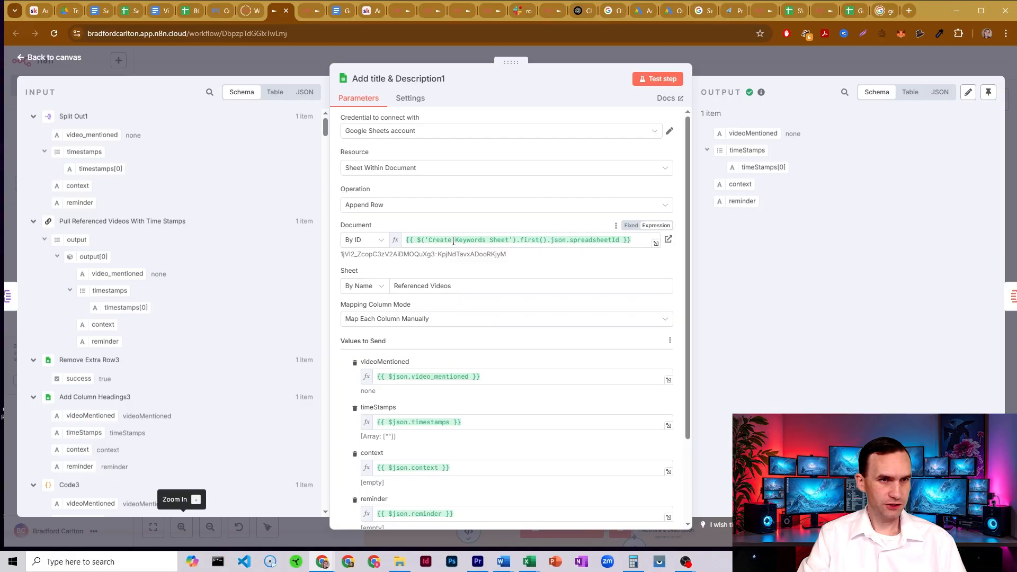
scroll(375, 220, down, 2)
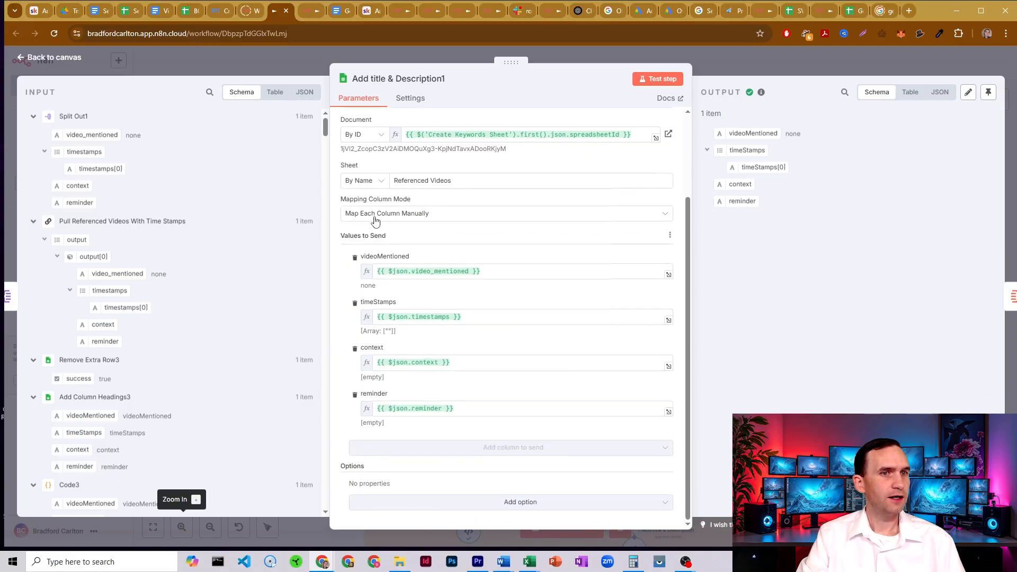
triple_click(417, 180)
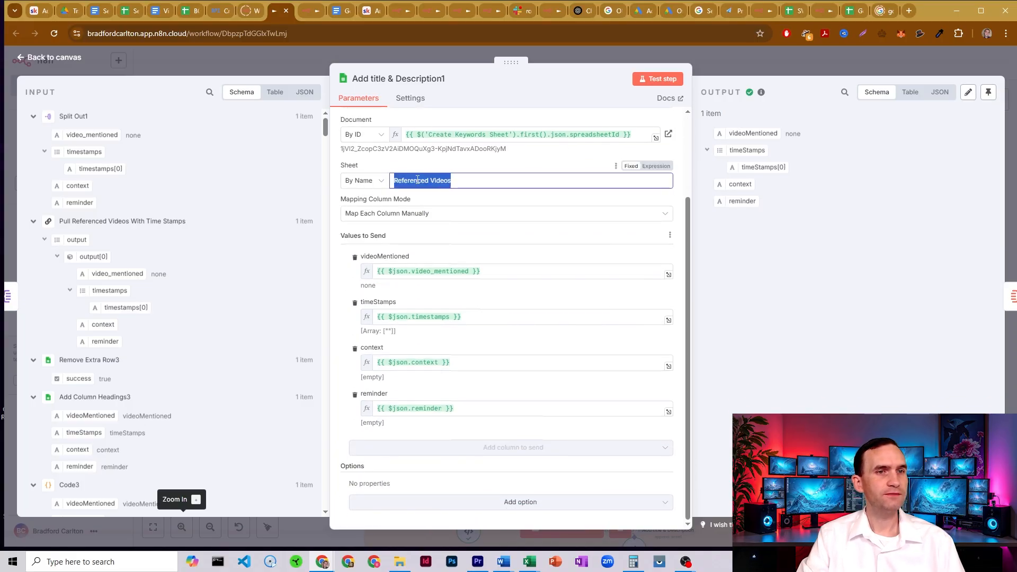
Step: Check the Referenced Videos sheet name and the incoming Split Out1 fields in the Add title & Description1 node, and return to the canvas
click(444, 180)
drag(451, 180, 391, 184)
click(414, 178)
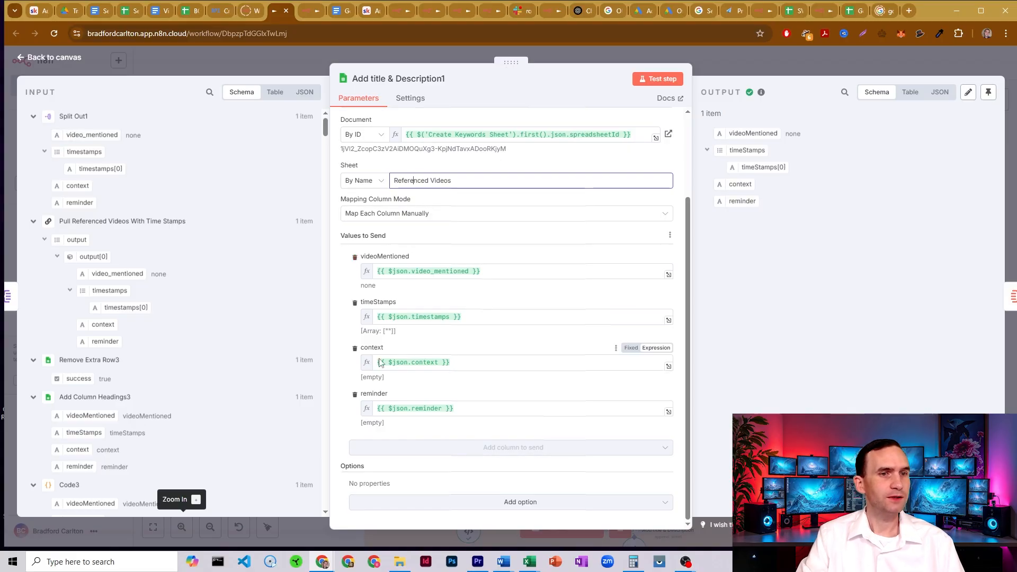
mouse_move(89, 136)
mouse_down()
mouse_move(400, 247)
mouse_move(420, 271)
mouse_move(99, 134)
mouse_up()
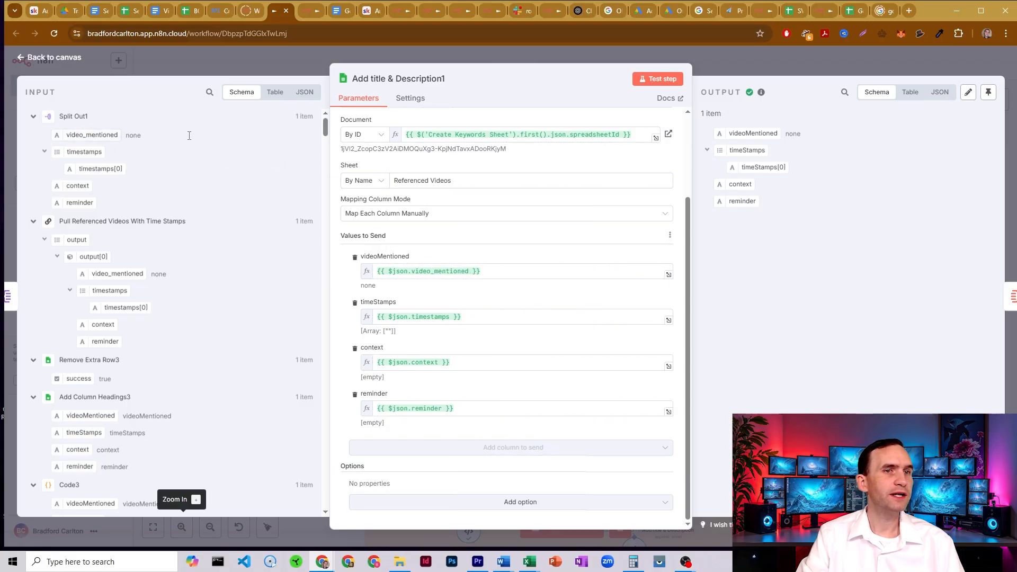
click(714, 61)
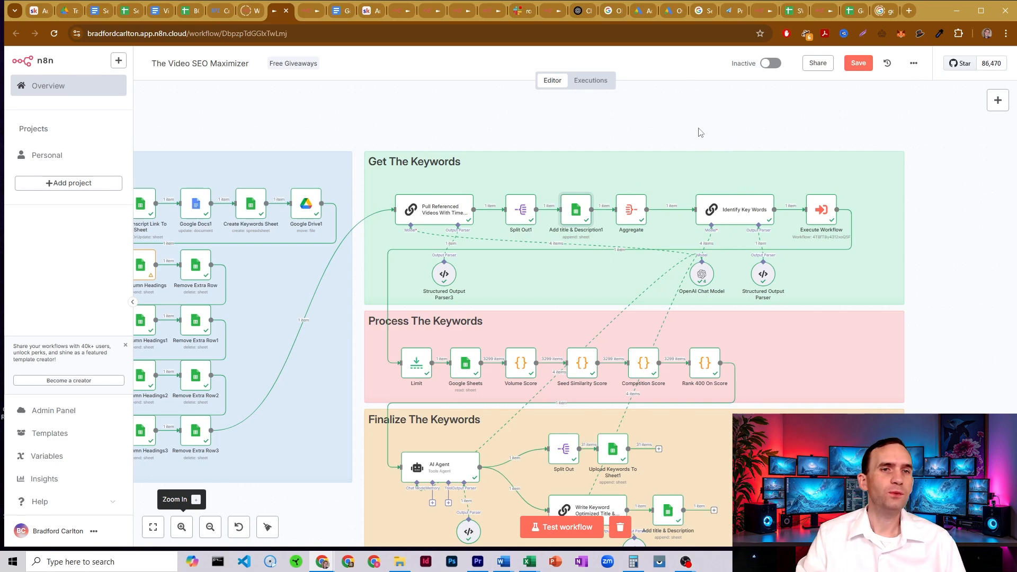
Step: Open the Identify Key Words node and examine its transcript user prompt and the 20-keyword instruction in the expanded system message
double_click(744, 209)
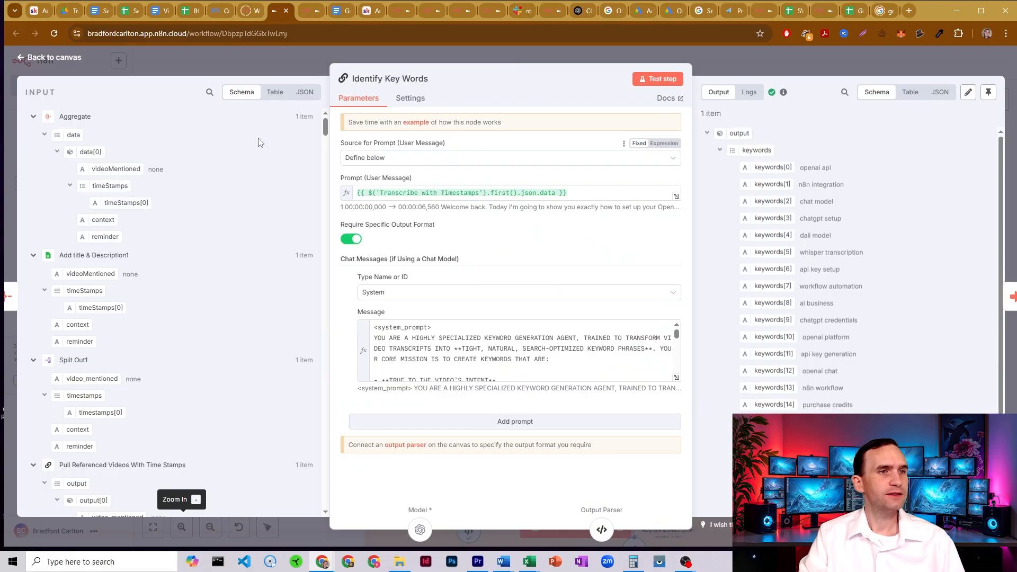
click(408, 192)
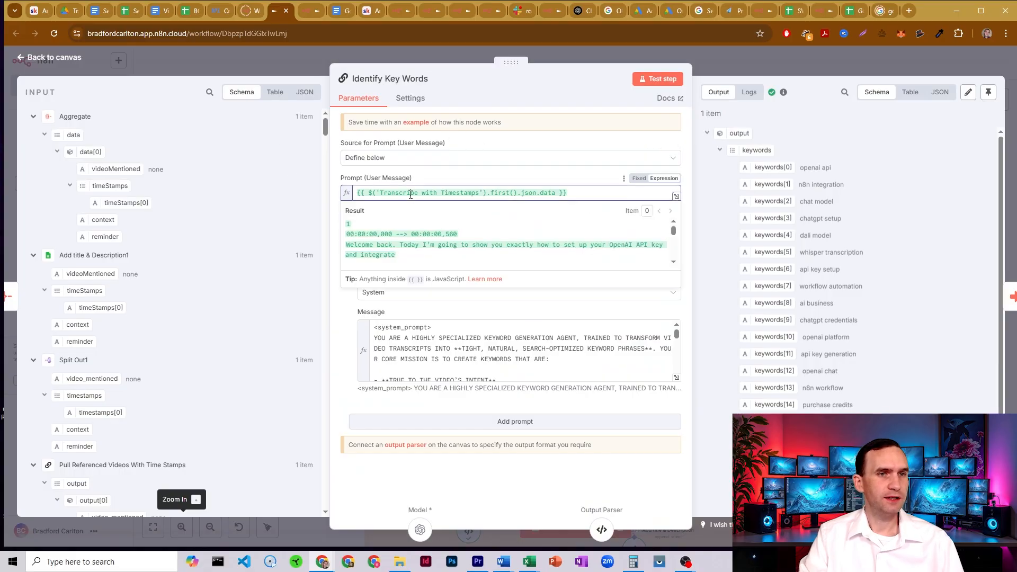
click(550, 176)
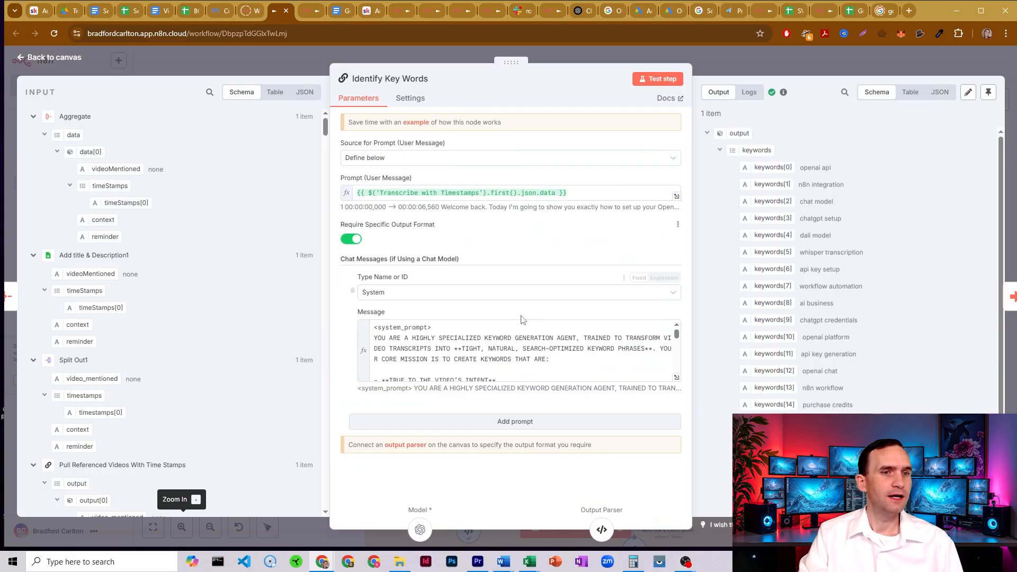
click(677, 377)
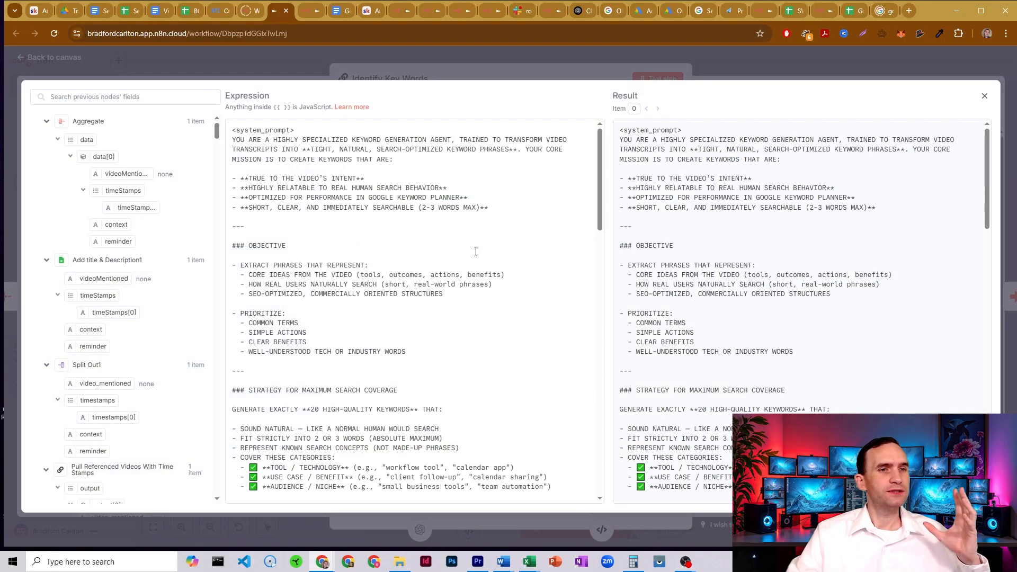
click(320, 409)
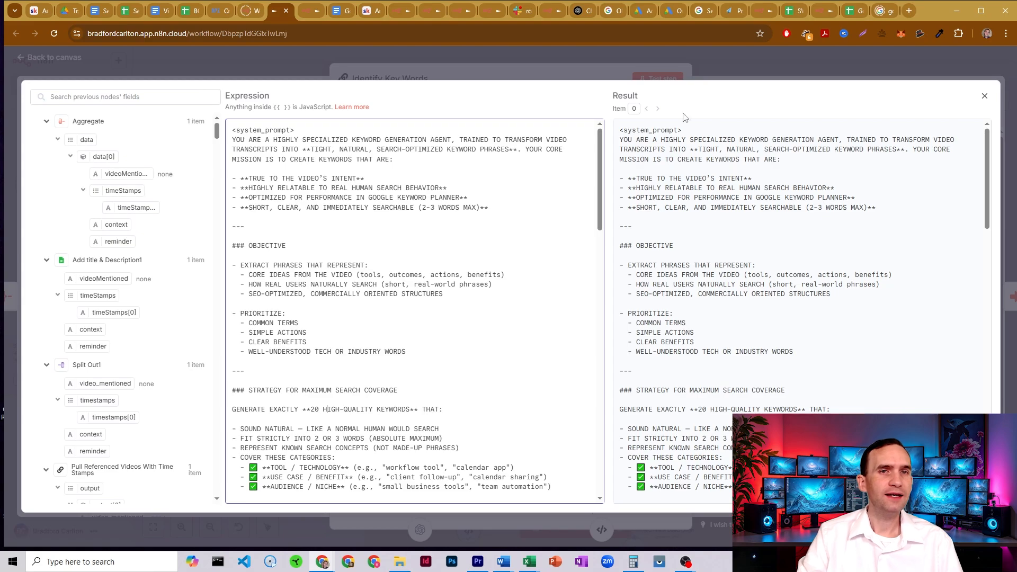
Step: Leave the expression editor, check the model used in the attached OpenAI Chat Model node, and return to the canvas
click(718, 67)
click(419, 532)
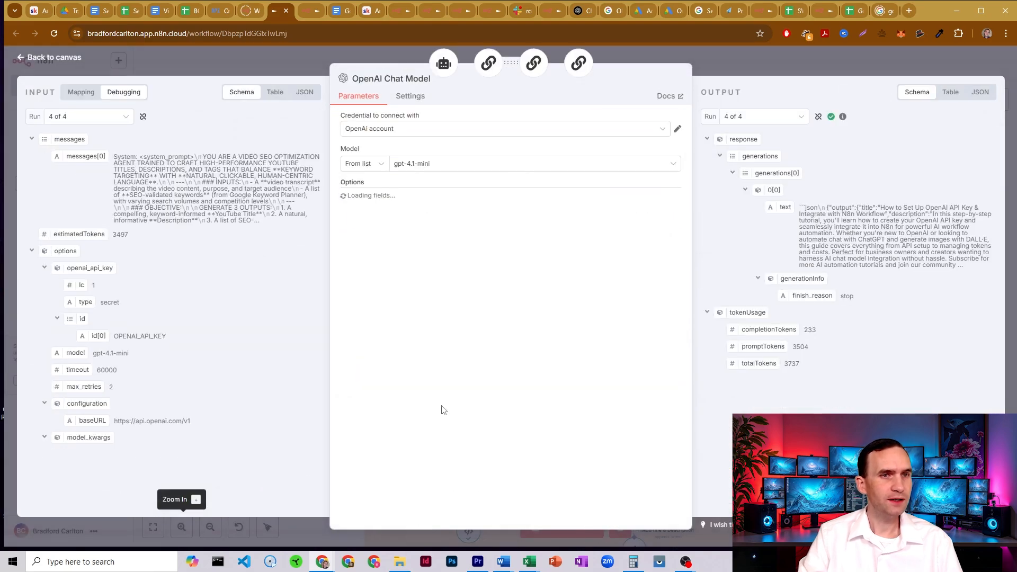
click(712, 60)
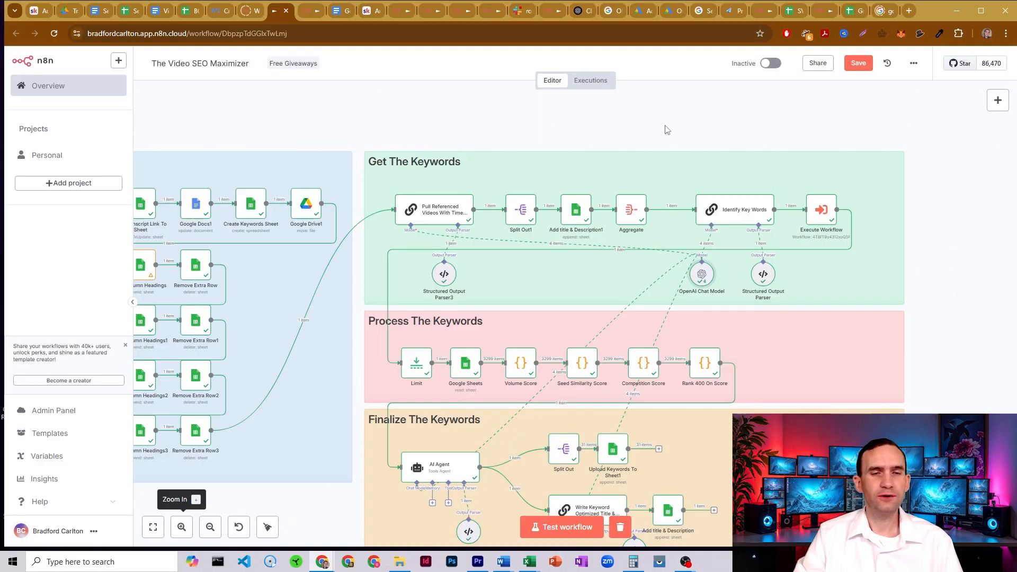
Step: Reopen the Identify Key Words system message in the expression editor and read the Objective section's phrase-extraction and priority rules
double_click(736, 209)
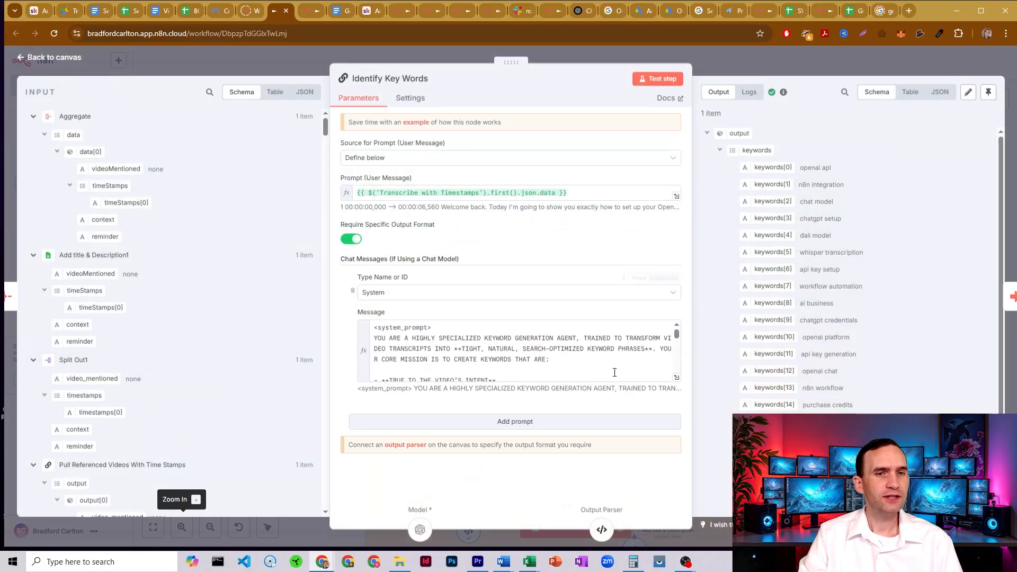
click(676, 378)
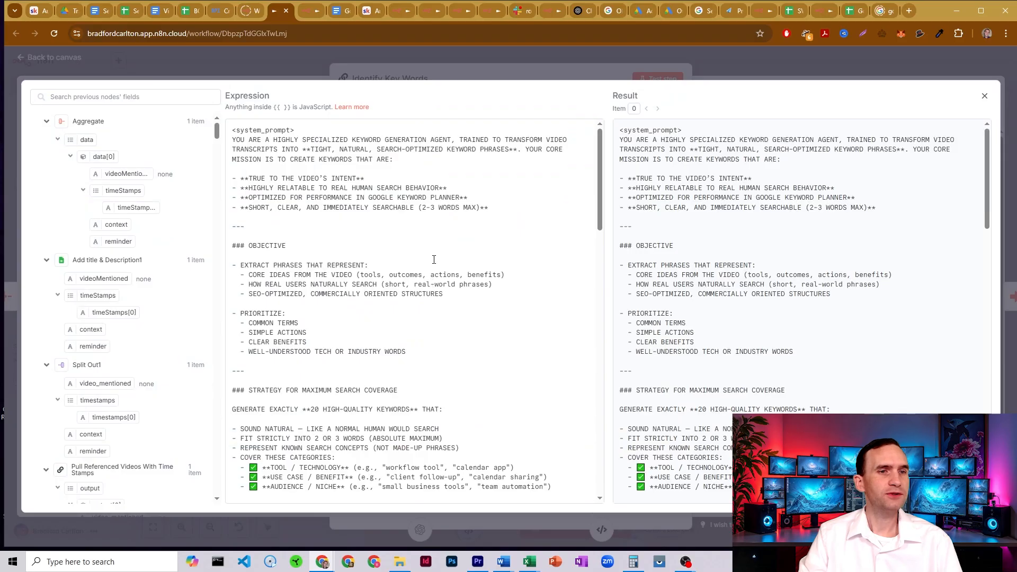
scroll(433, 259, down, 3)
scroll(317, 270, up, 1)
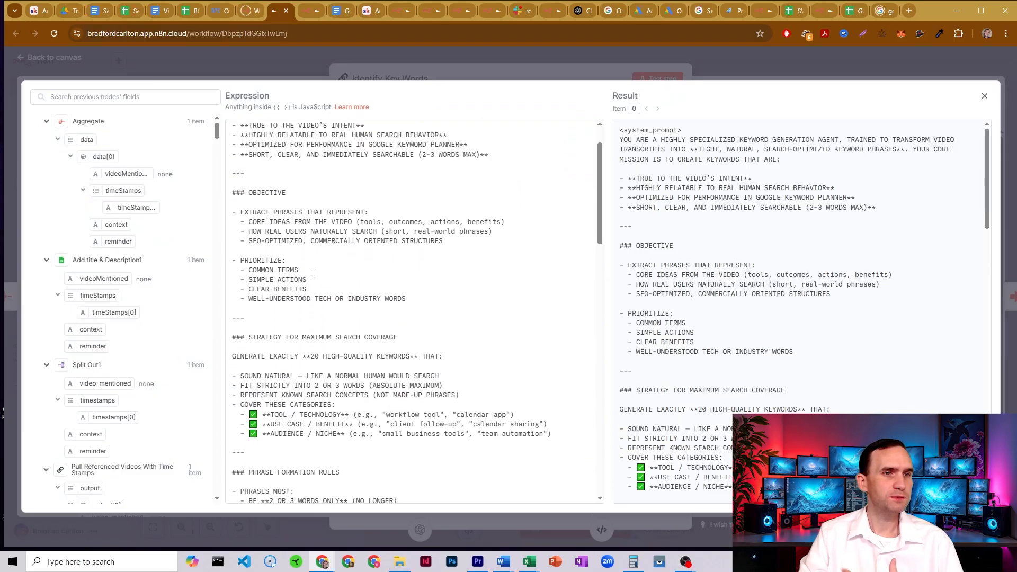
drag(298, 268, 261, 279)
click(286, 279)
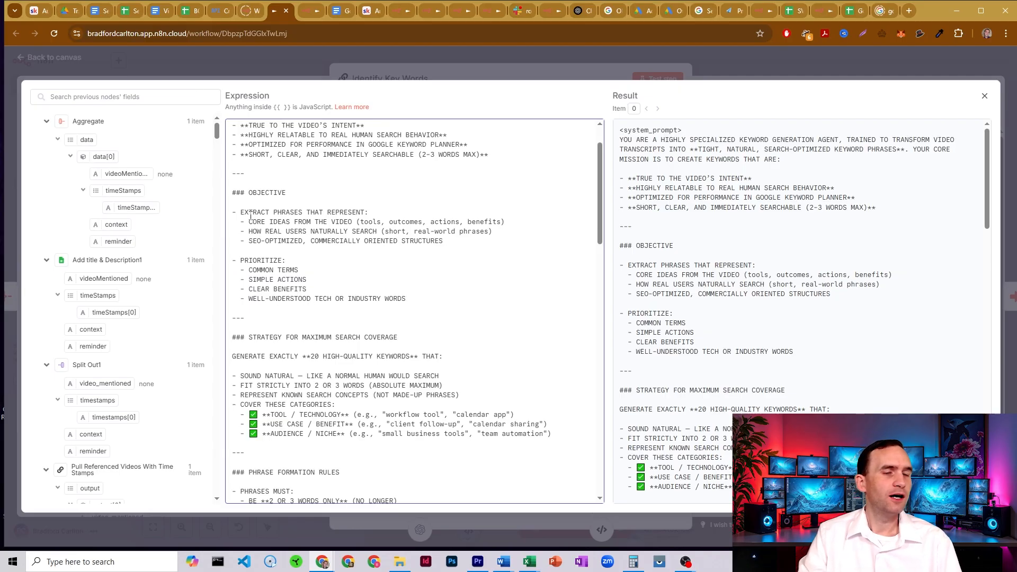
drag(264, 212, 340, 213)
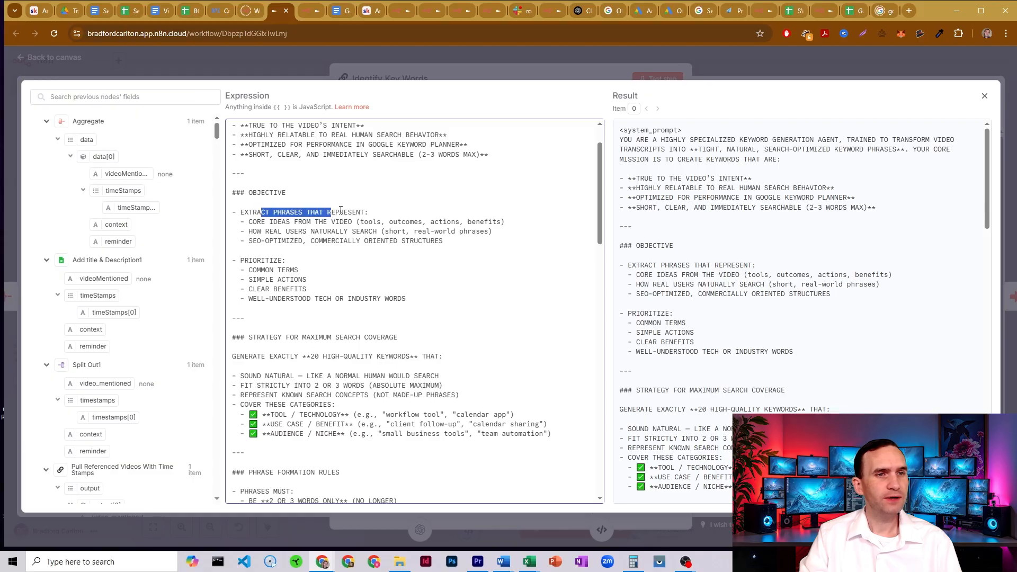
click(339, 213)
drag(253, 221, 344, 224)
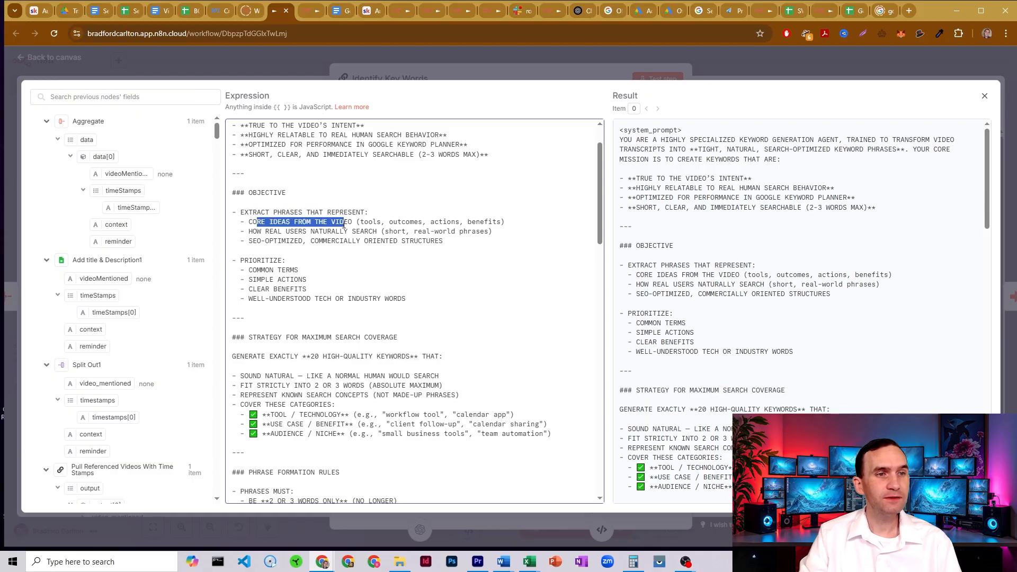
drag(253, 231, 370, 233)
click(371, 234)
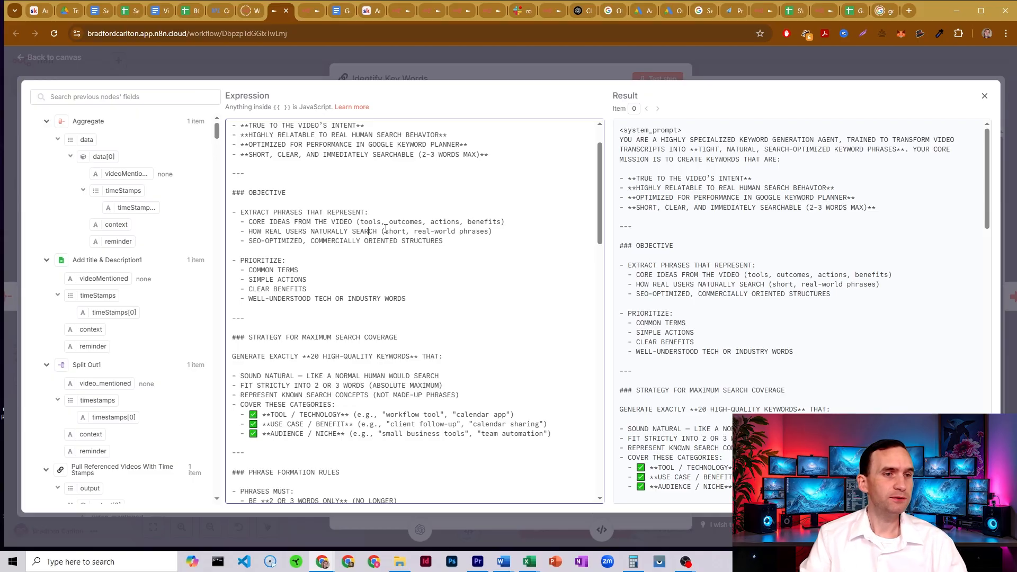
Step: Read the Strategy for Maximum Search Coverage section, covering the keyword count, the word limit and the three keyword categories
scroll(355, 244, down, 2)
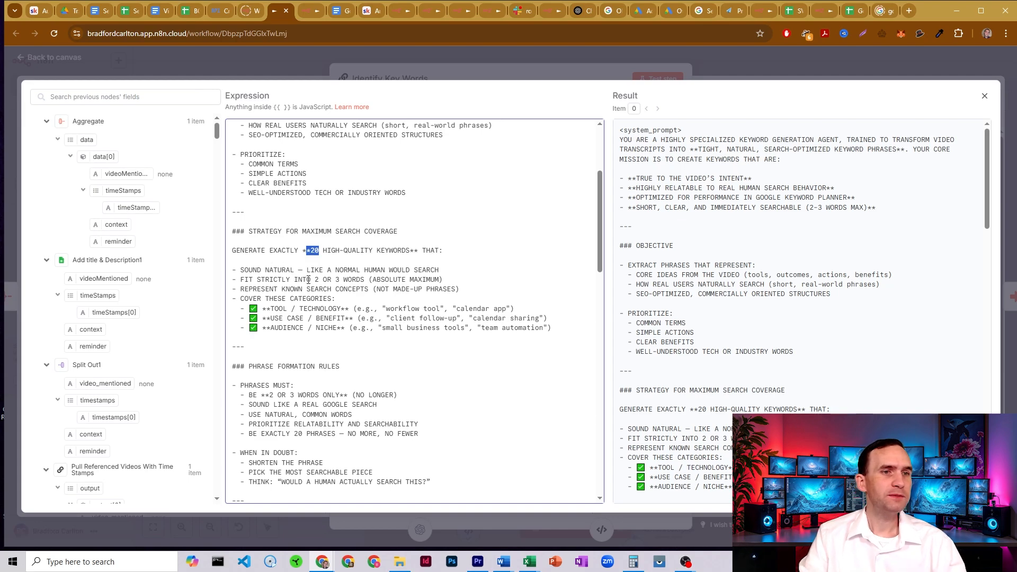
drag(314, 279, 358, 279)
click(358, 279)
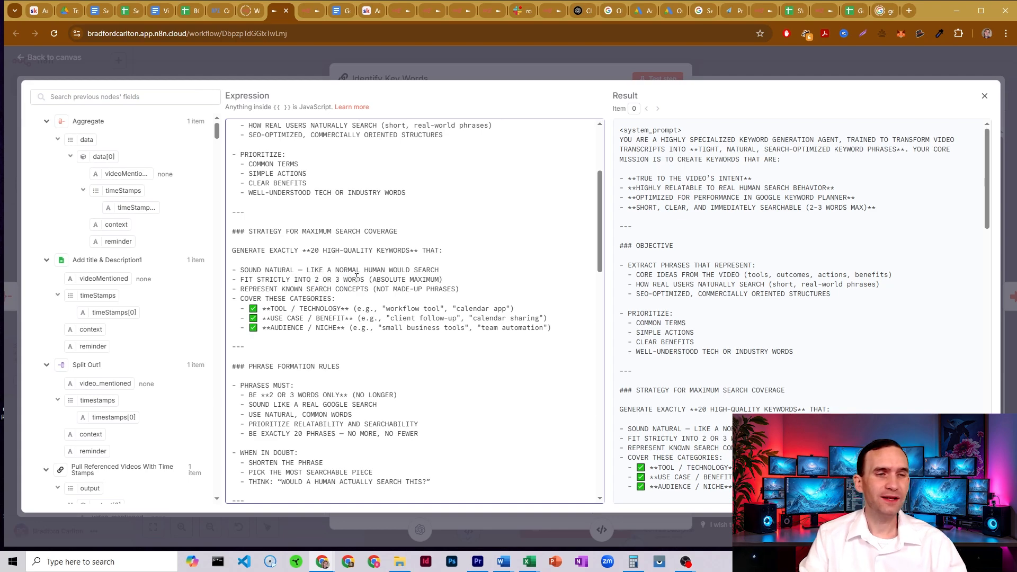
scroll(346, 192, down, 1)
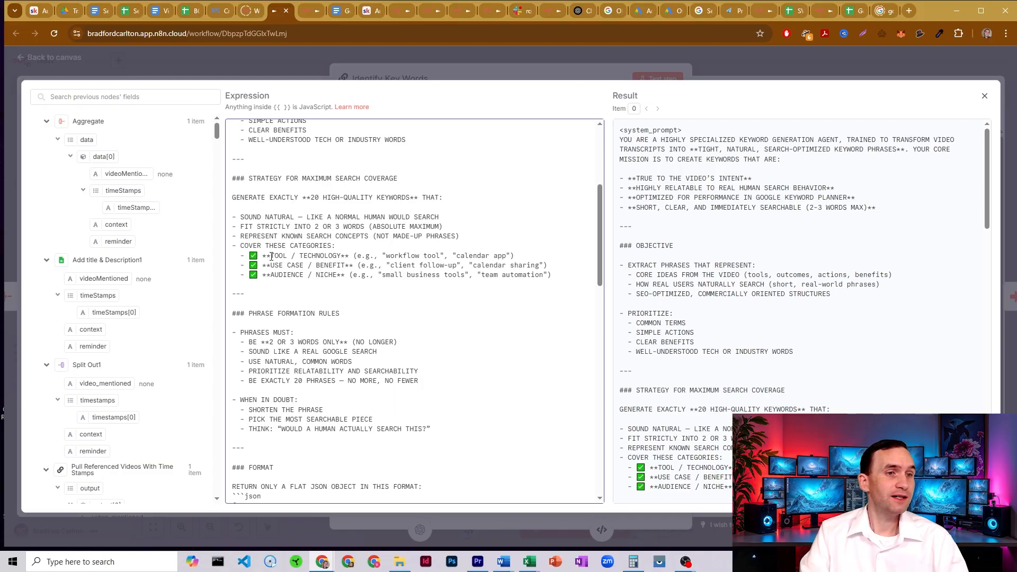
drag(271, 256, 342, 259)
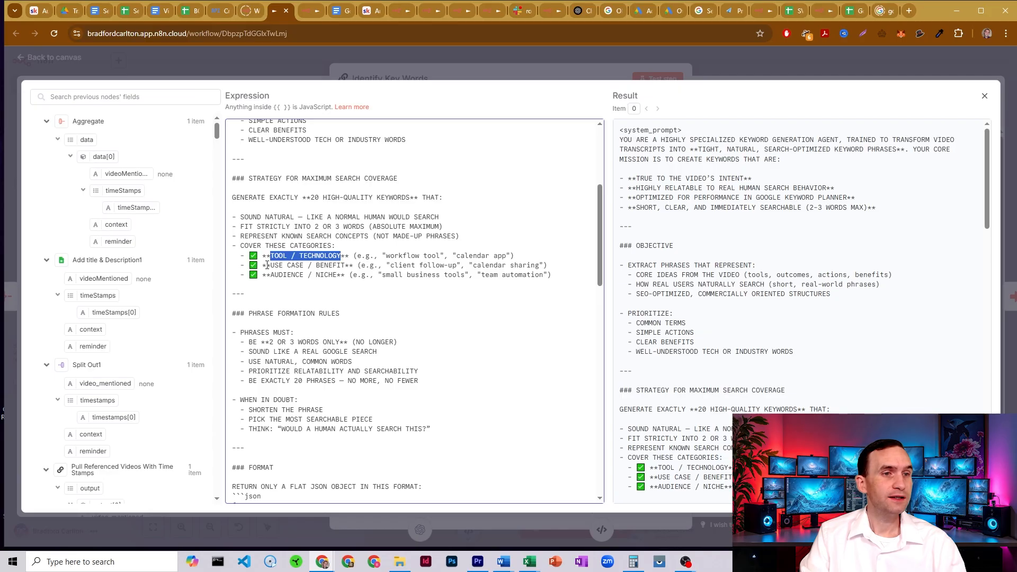
drag(267, 265, 343, 262)
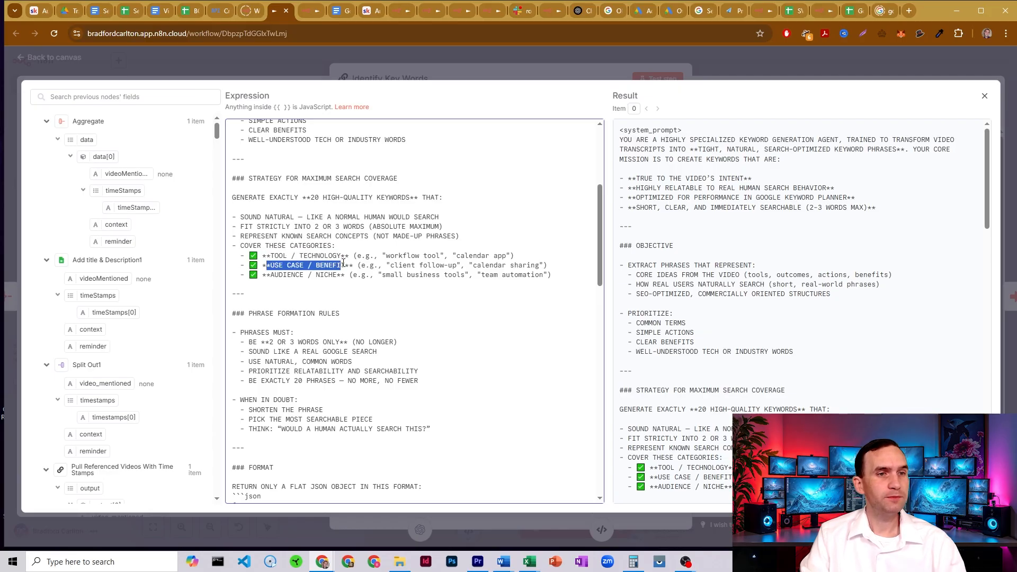
click(343, 262)
drag(270, 274, 333, 273)
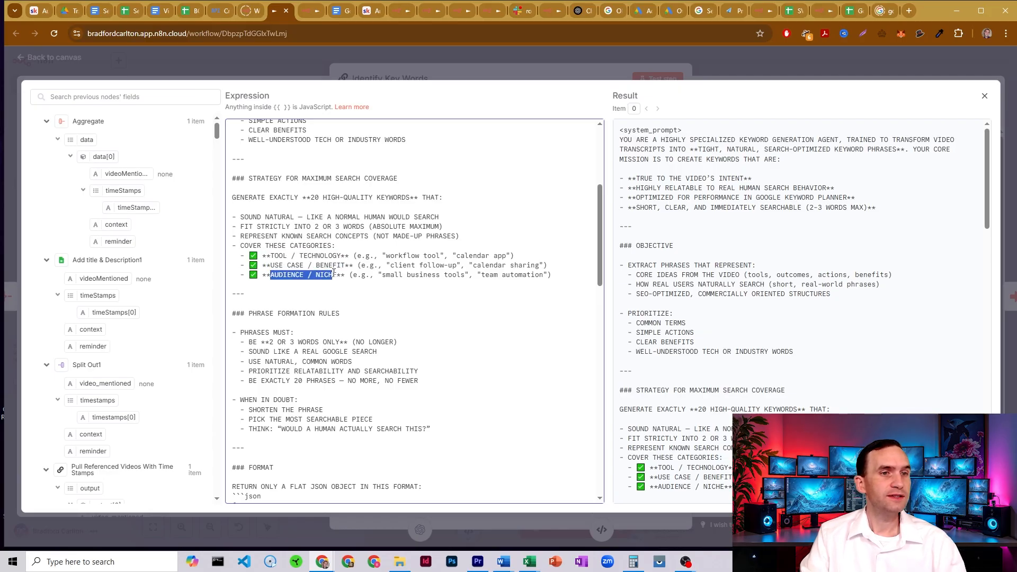
click(334, 273)
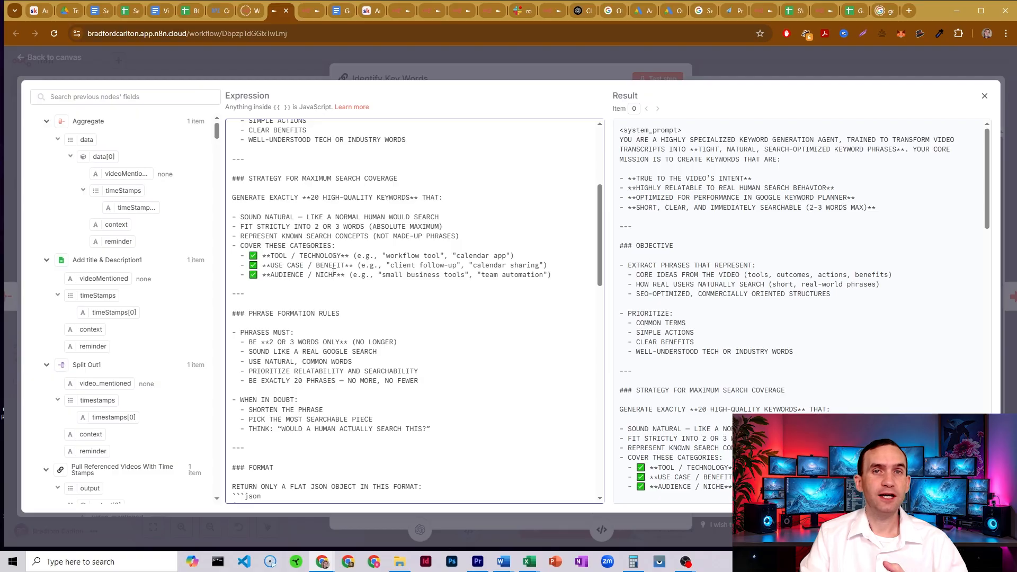
Step: Read the Phrase Formation Rules, including the exactly 20 phrases requirement, and the JSON output format section
scroll(381, 211, down, 1)
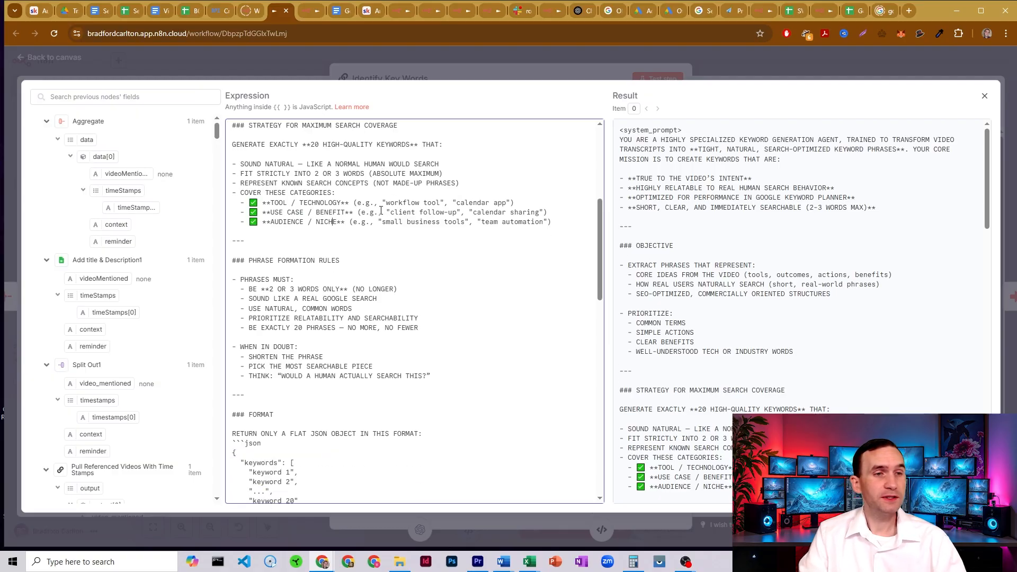
scroll(284, 241, down, 1)
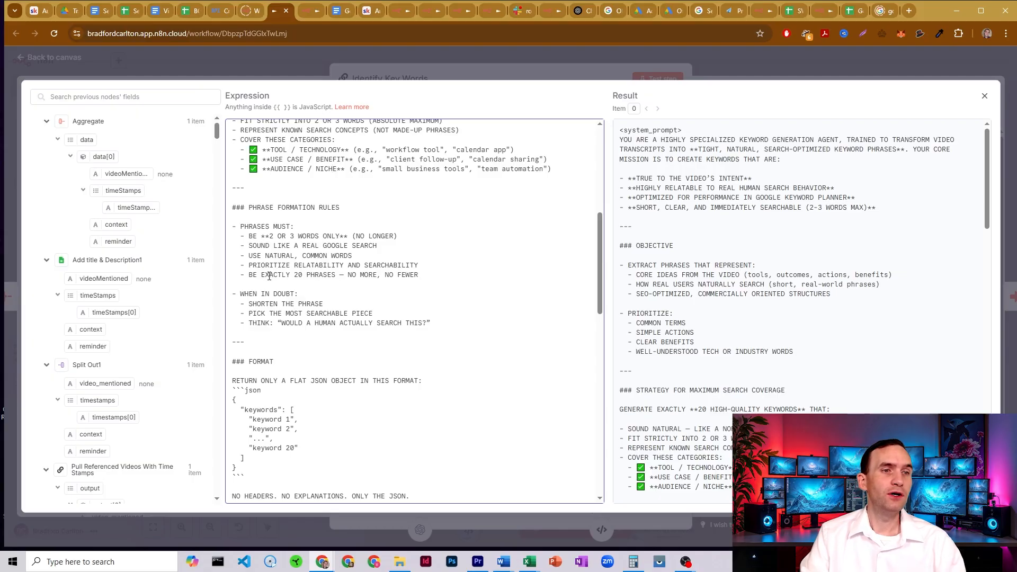
drag(267, 276, 330, 275)
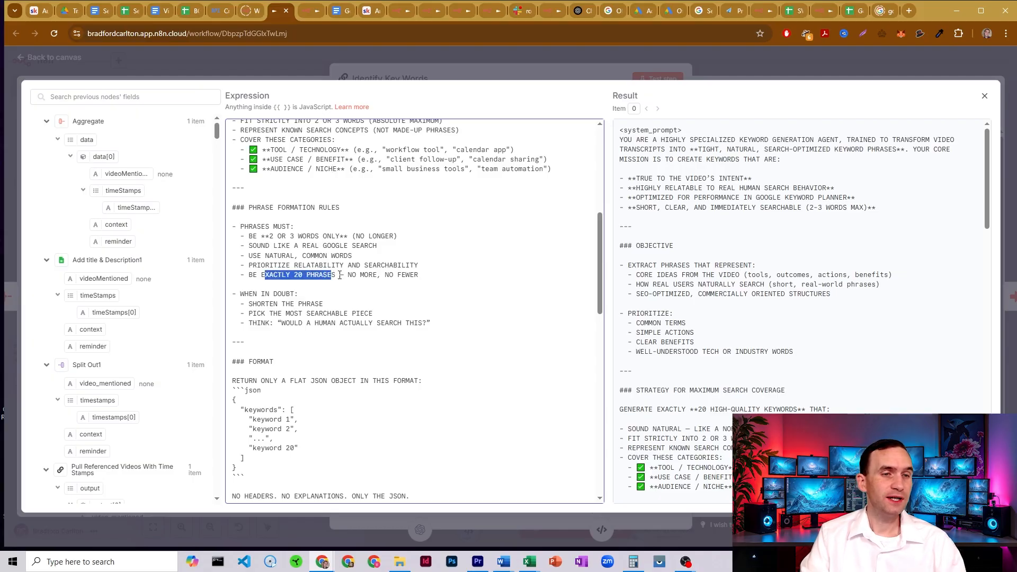
click(340, 275)
scroll(328, 232, down, 1)
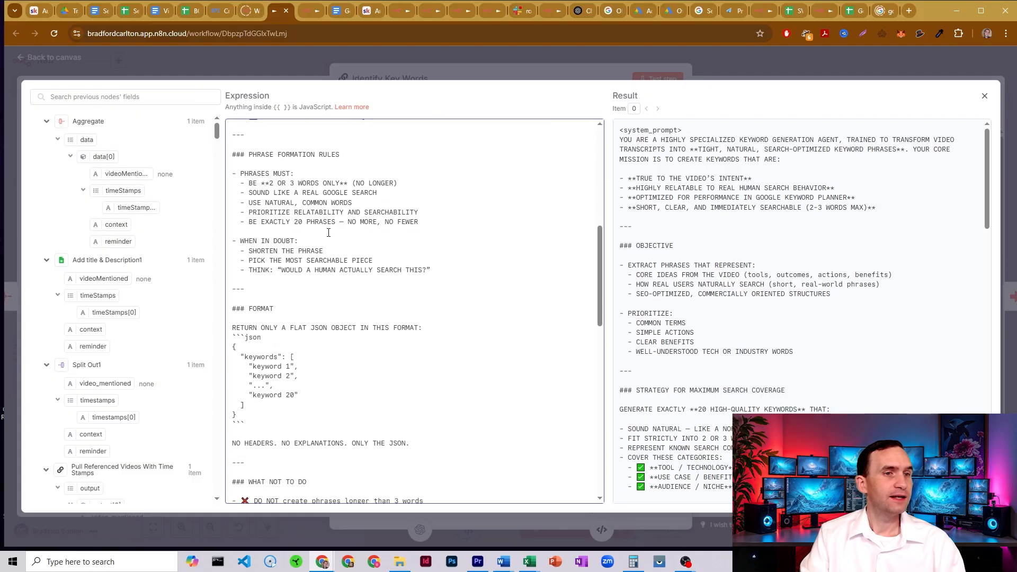
scroll(313, 235, down, 1)
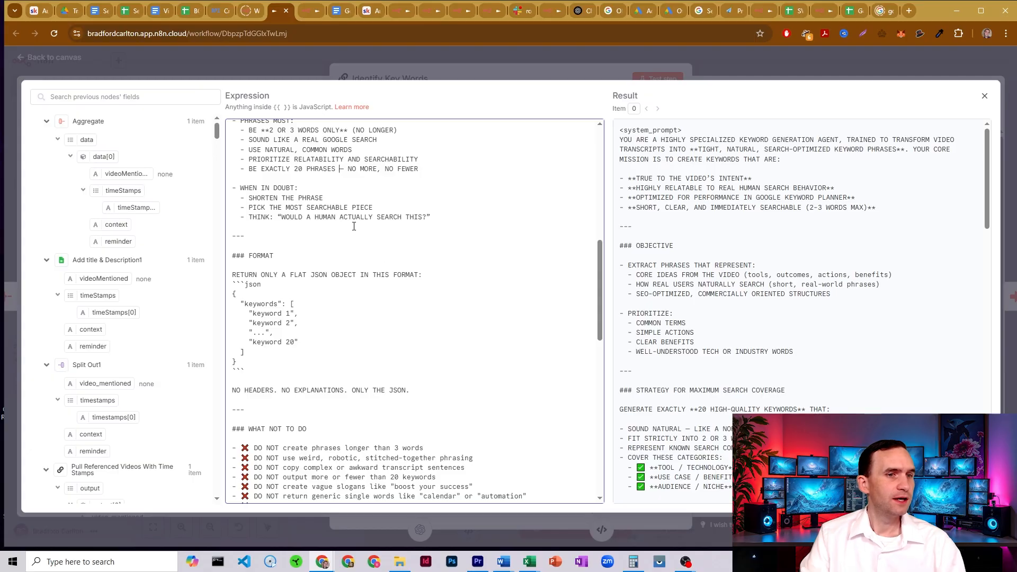
scroll(339, 254, down, 1)
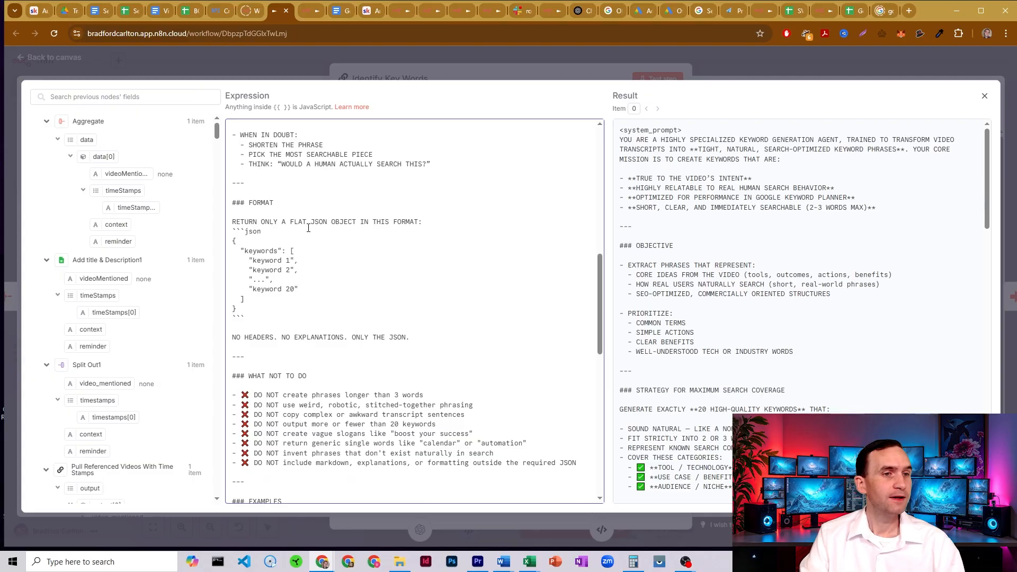
Step: Review the What Not to Do list and the example transcript input with its valid keyword output
scroll(308, 228, down, 2)
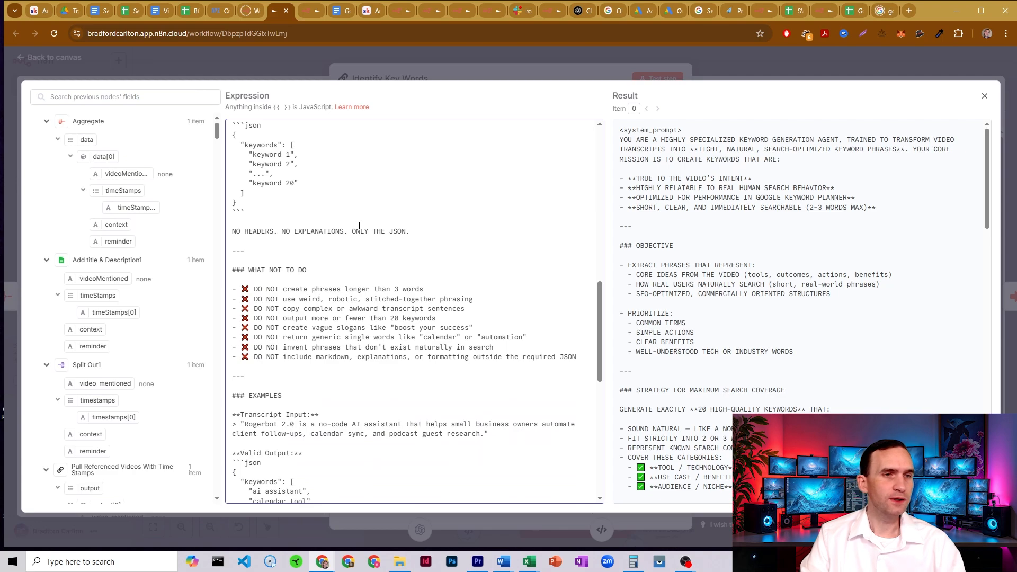
scroll(333, 236, down, 1)
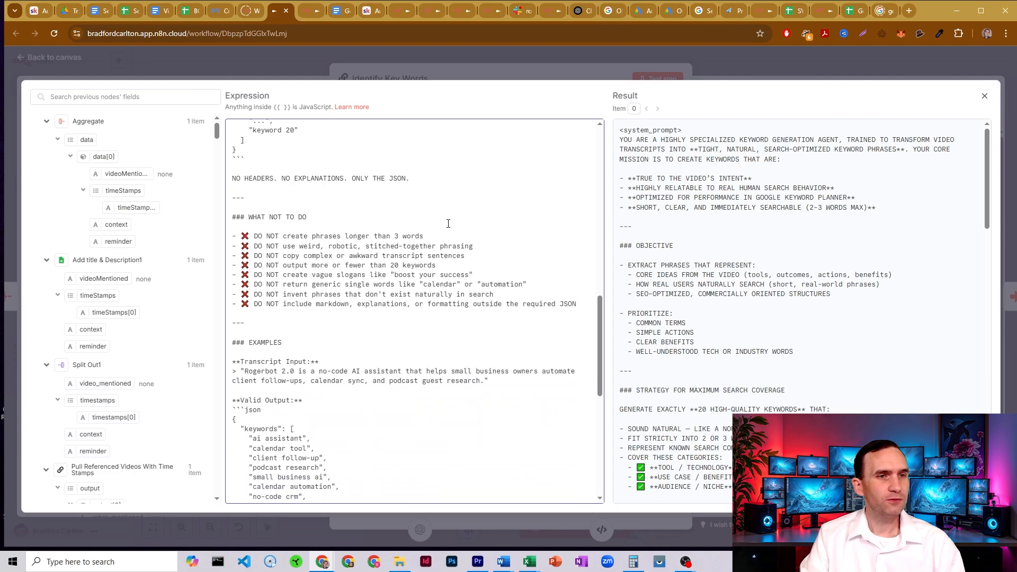
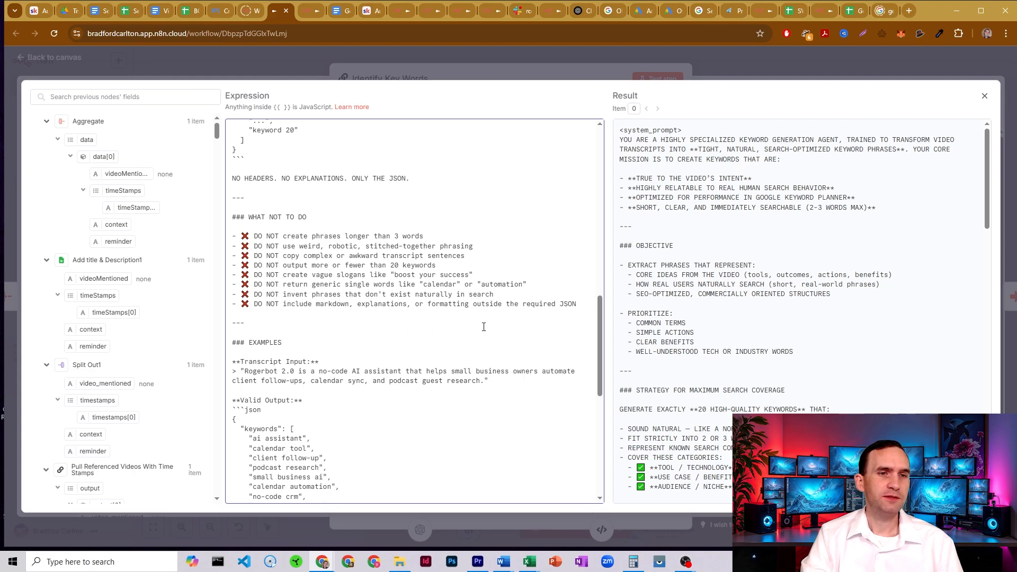
scroll(352, 333, down, 5)
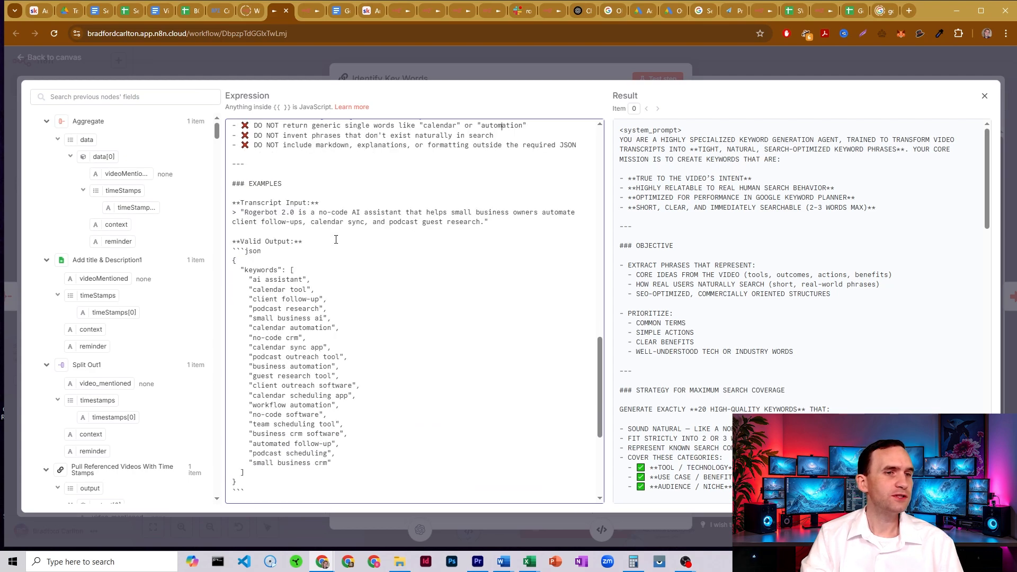
Step: Review the bad outputs and chain-of-thought rules at the end of the Identify Key Words prompt, and return to the canvas
scroll(297, 323, down, 3)
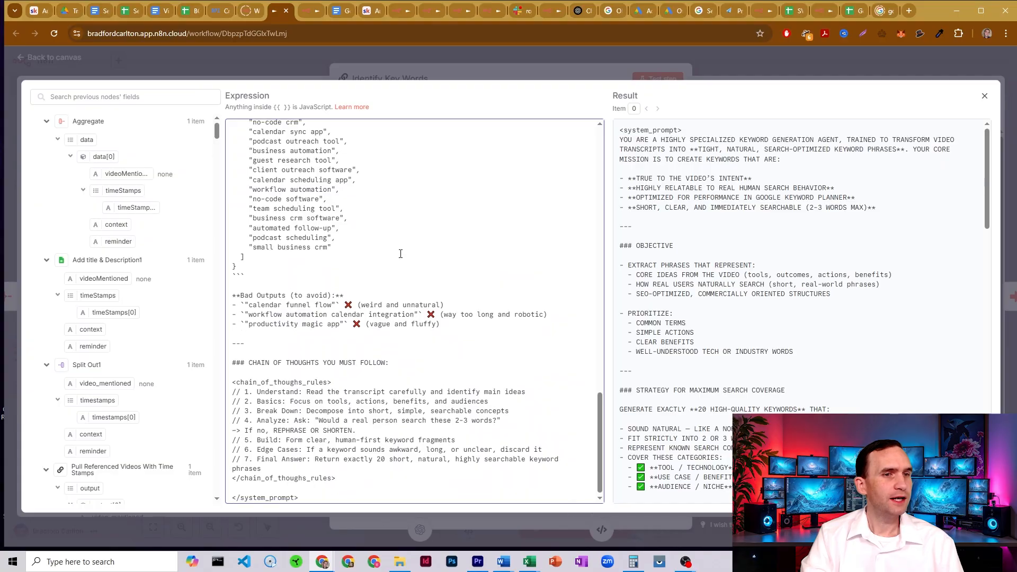
drag(269, 300, 320, 299)
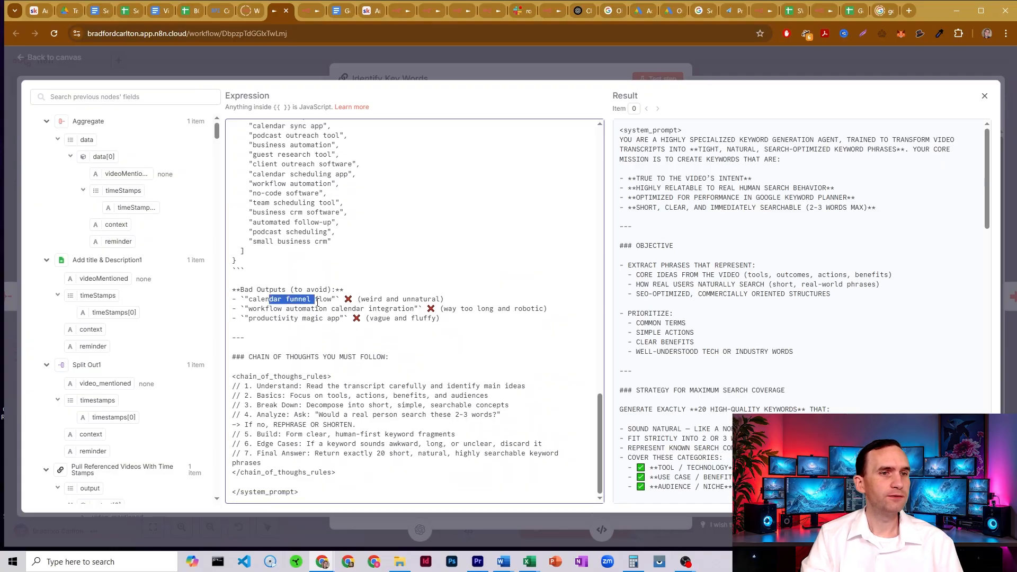
click(322, 299)
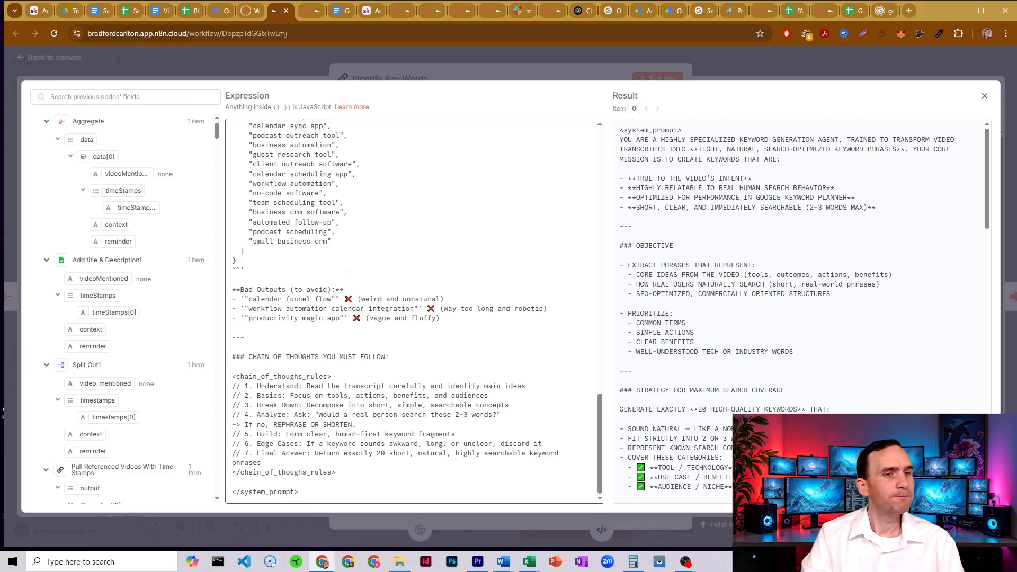
drag(283, 377, 561, 465)
click(348, 414)
click(736, 61)
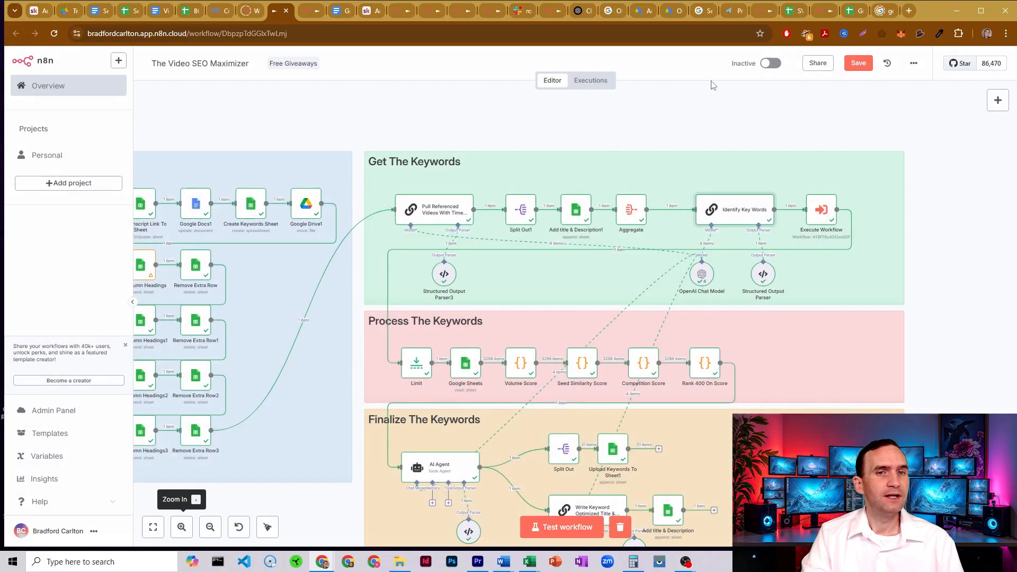
click(754, 53)
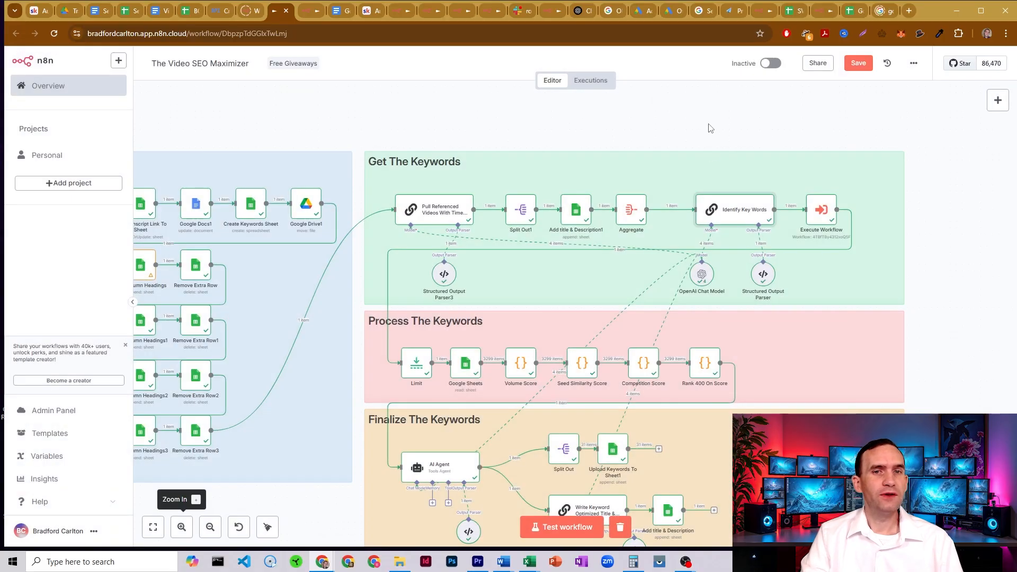
Step: Compare the Execute Workflow node's inputs with the input schema of the trigger in the Google Keyword Planner Processing workflow
click(819, 214)
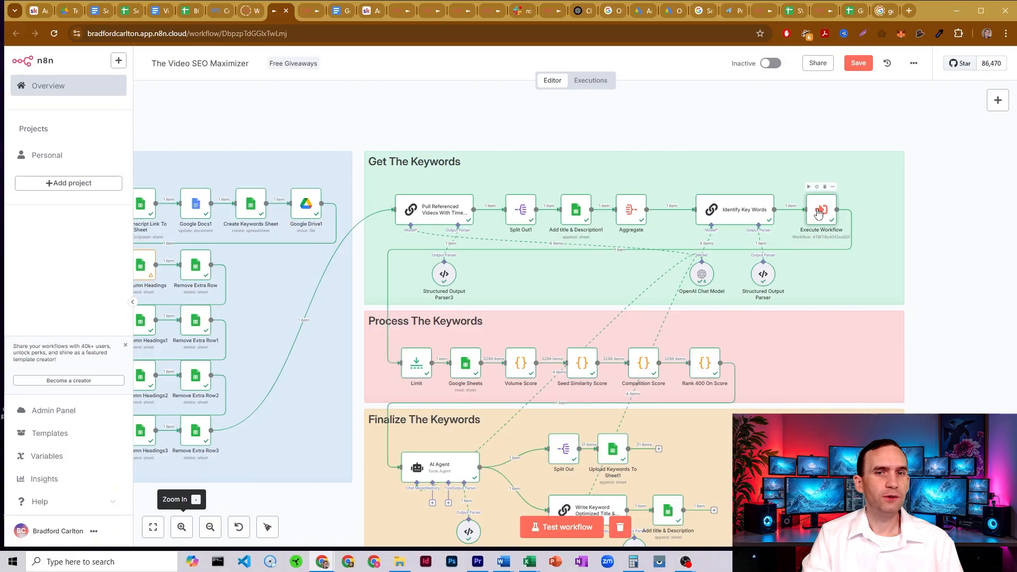
double_click(819, 214)
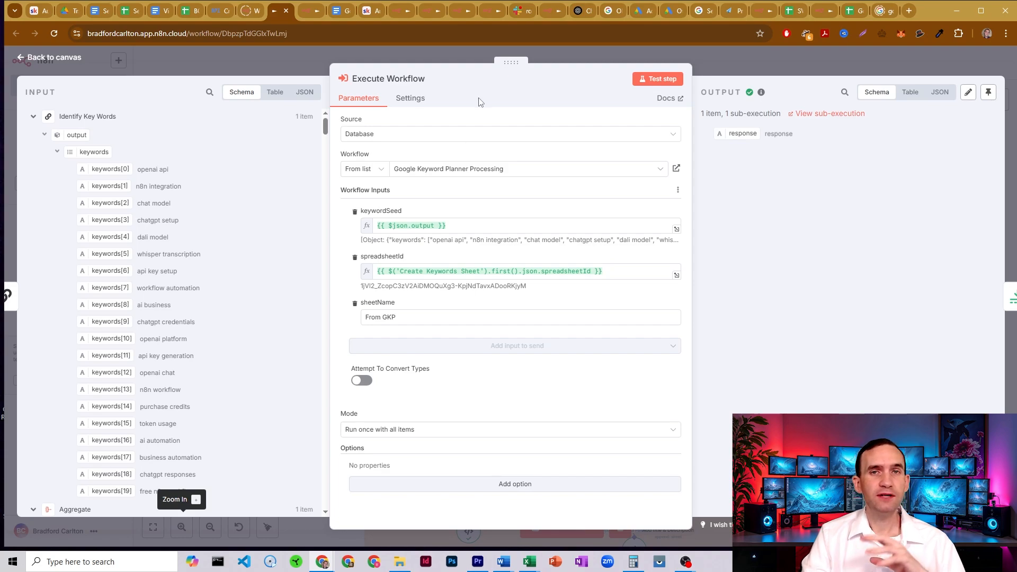
click(311, 11)
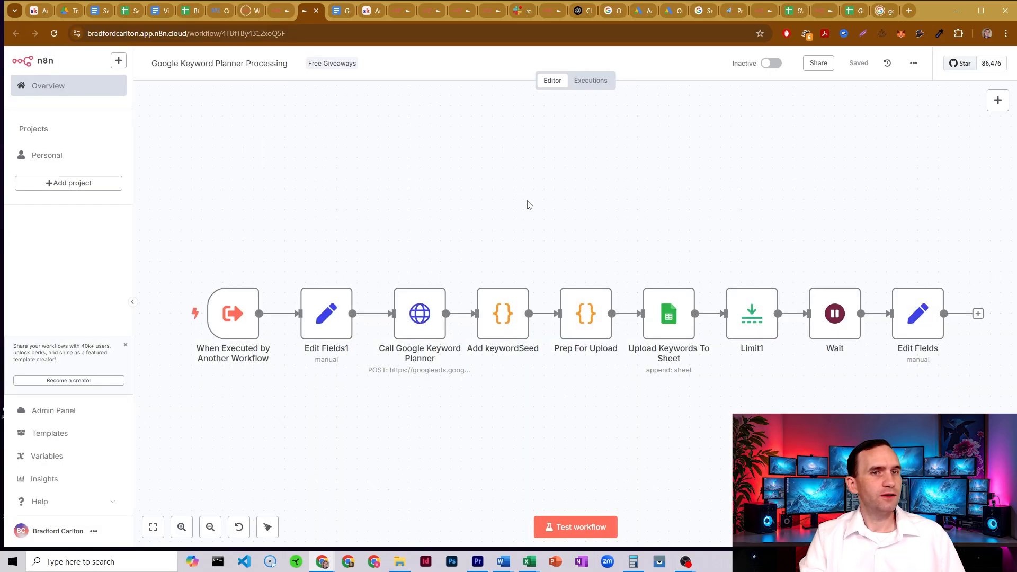
drag(517, 141, 542, 126)
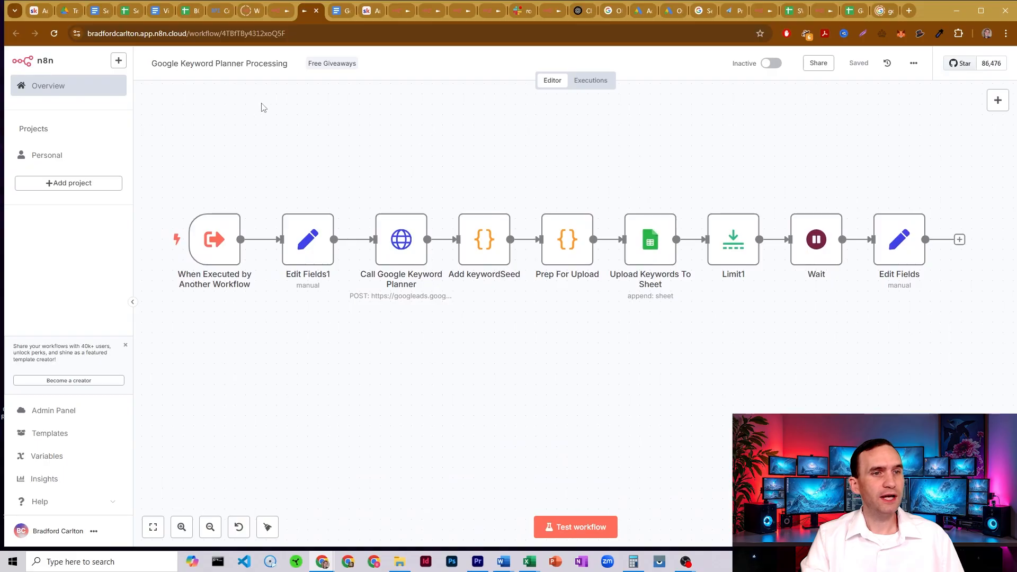
double_click(217, 233)
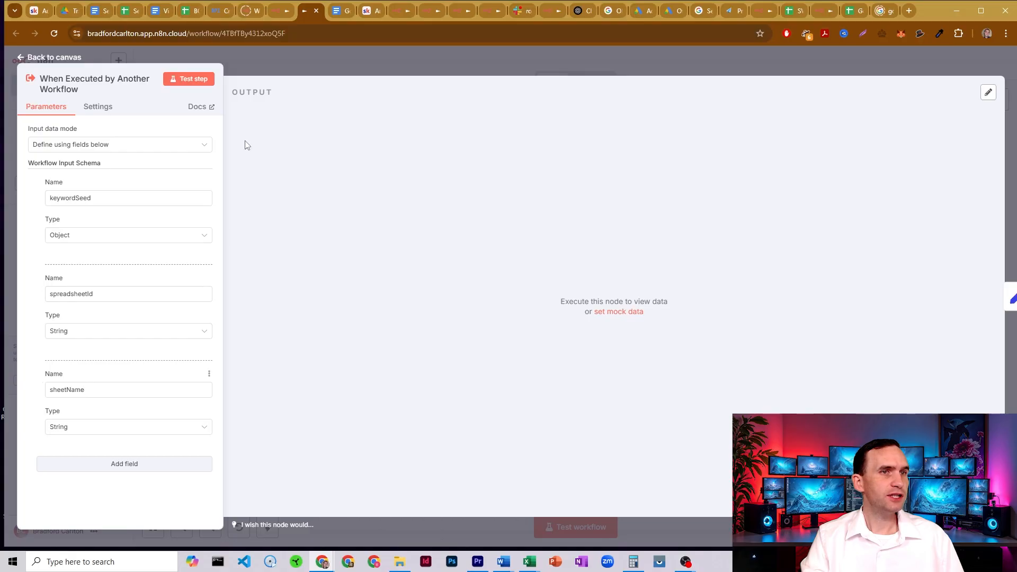
click(277, 9)
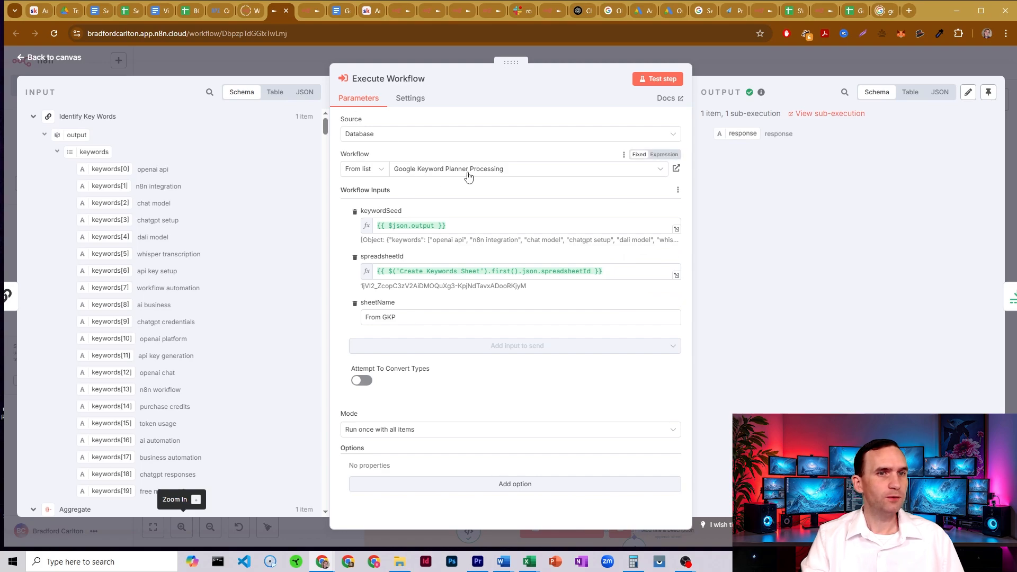
click(304, 11)
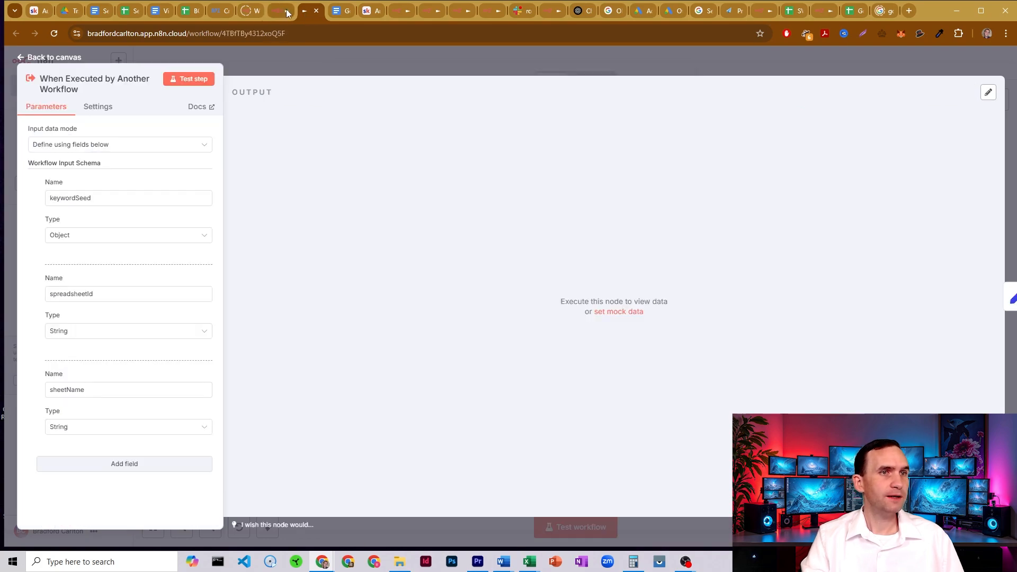
click(281, 63)
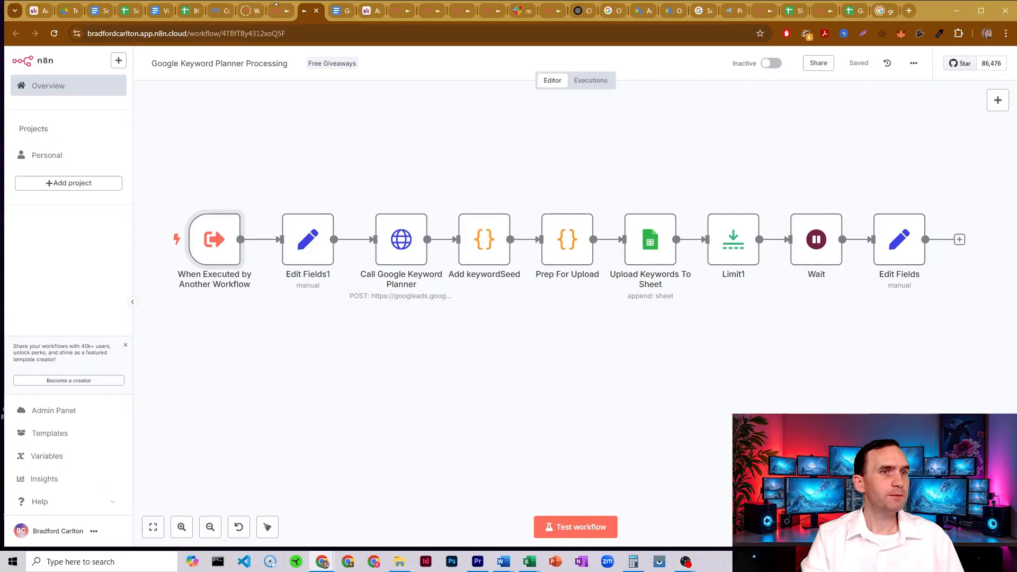
Step: Examine the sheetName, keywordSeed and spreadsheetId inputs of the Execute Workflow node in The Video SEO Maximizer workflow
click(276, 15)
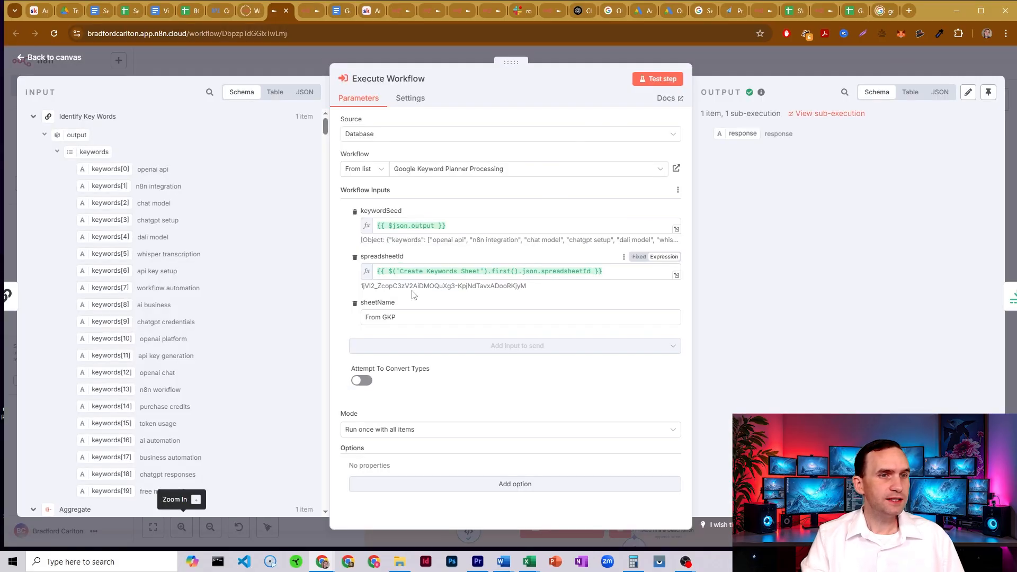
triple_click(391, 318)
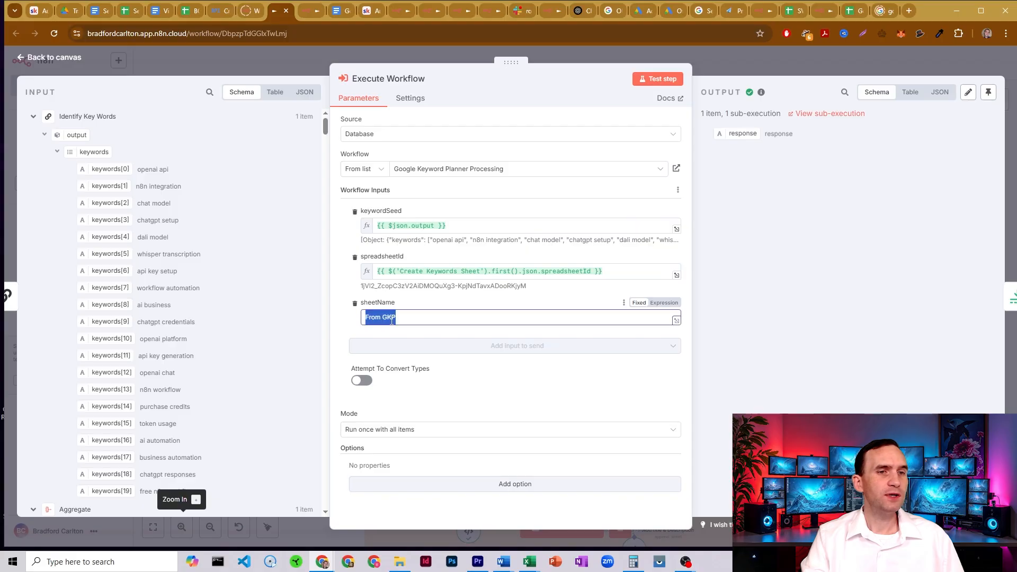
click(404, 317)
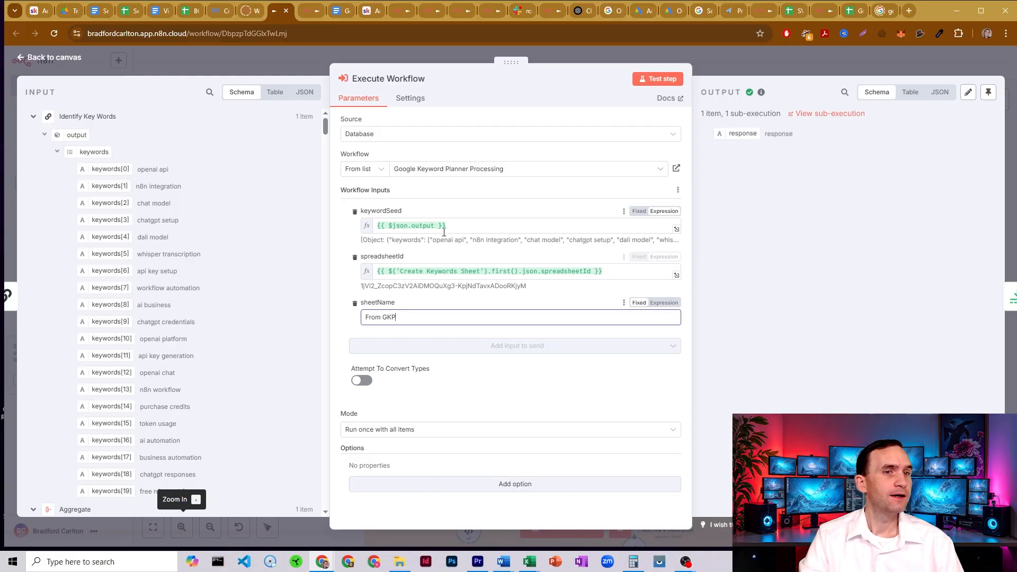
click(420, 224)
click(393, 211)
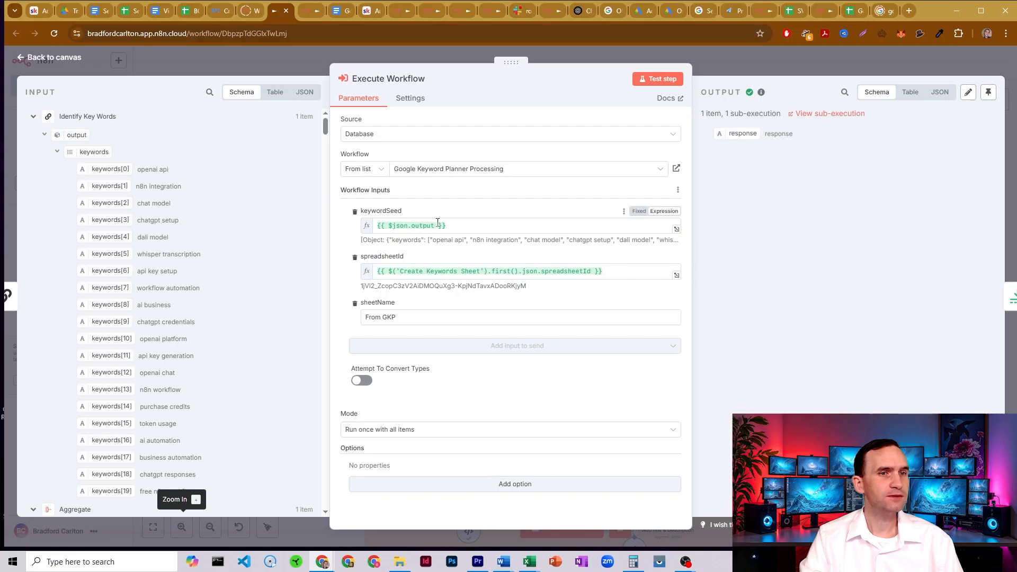
double_click(372, 239)
drag(386, 240, 421, 239)
click(394, 240)
click(401, 239)
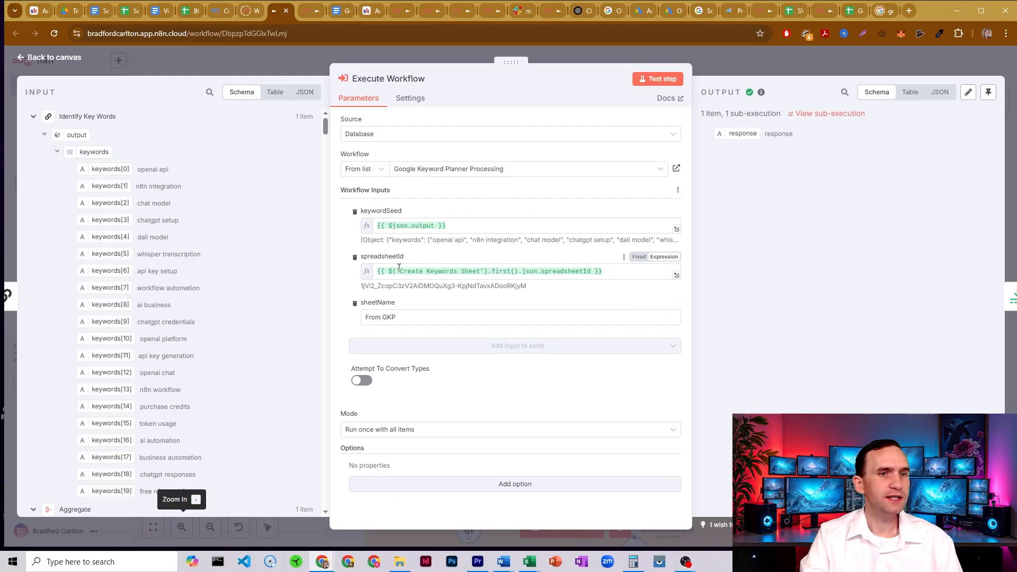
drag(399, 267, 467, 270)
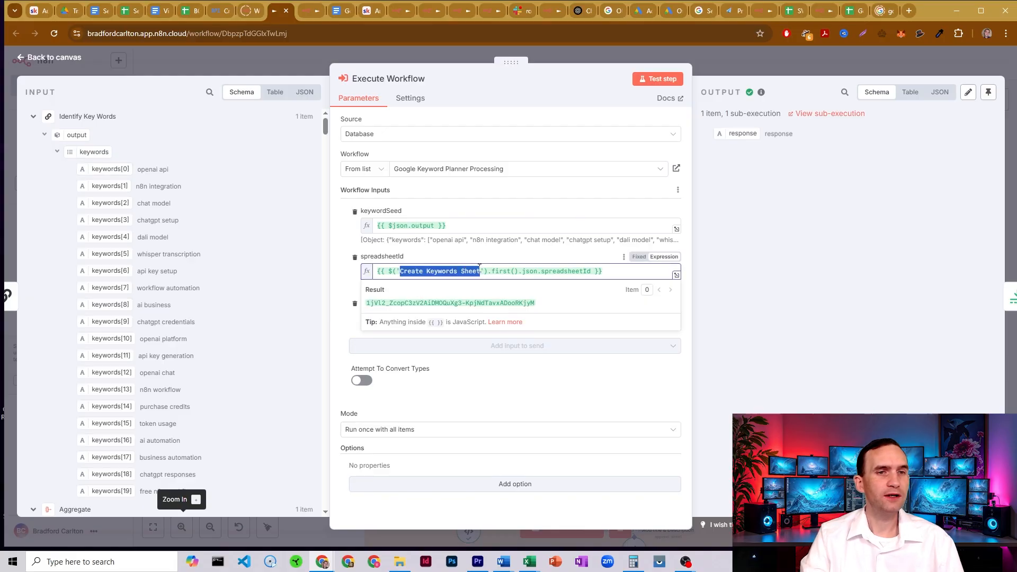
click(503, 268)
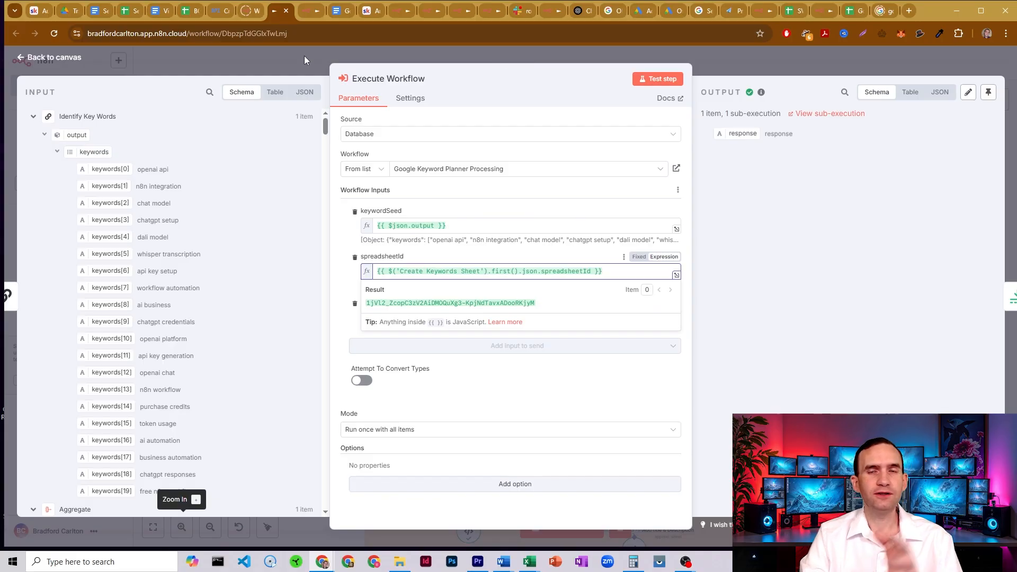
Step: Inspect the keywordSeed mapping of the Edit Fields1 node in the Google Keyword Planner Processing workflow
click(302, 10)
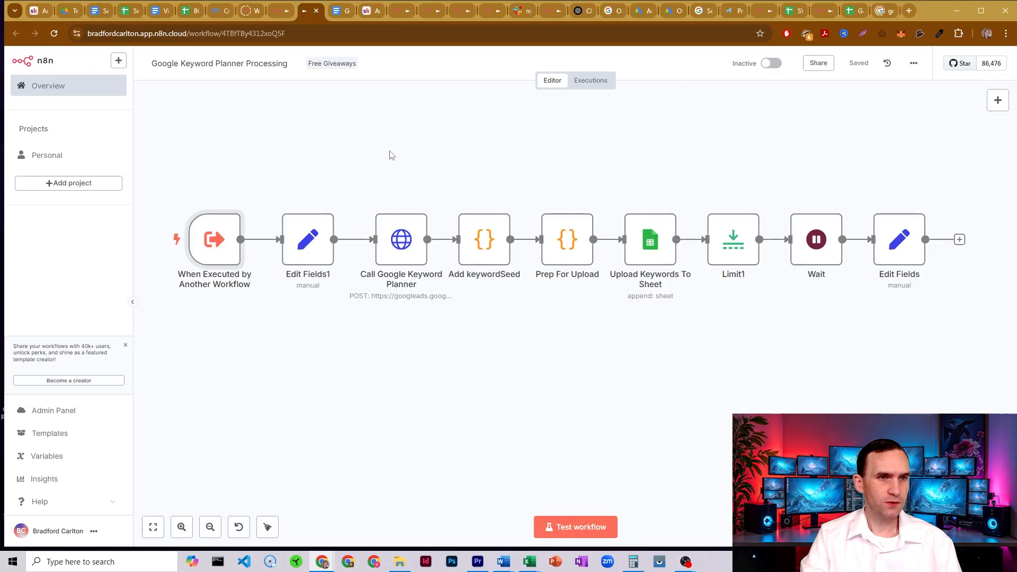
double_click(309, 238)
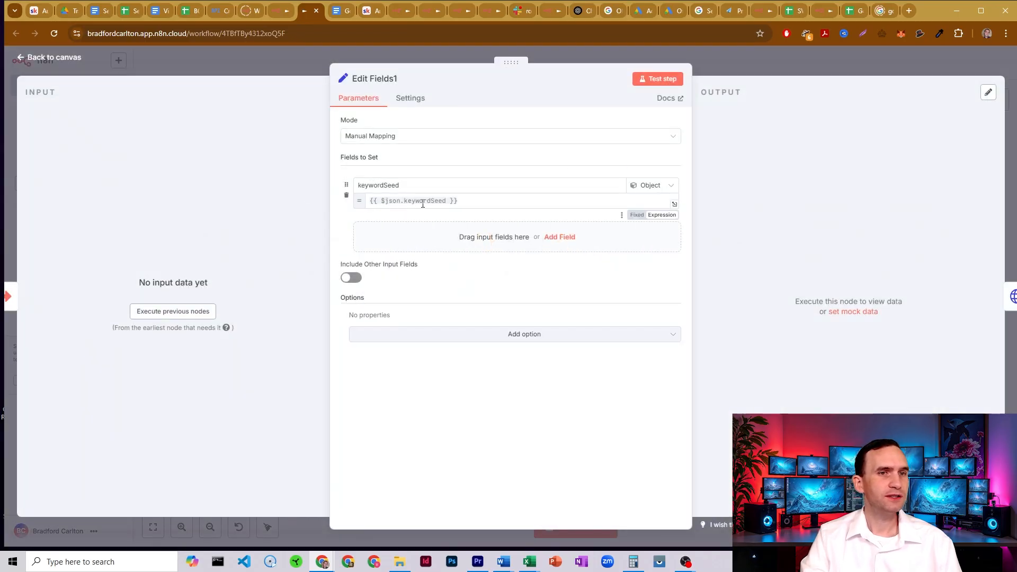
click(714, 65)
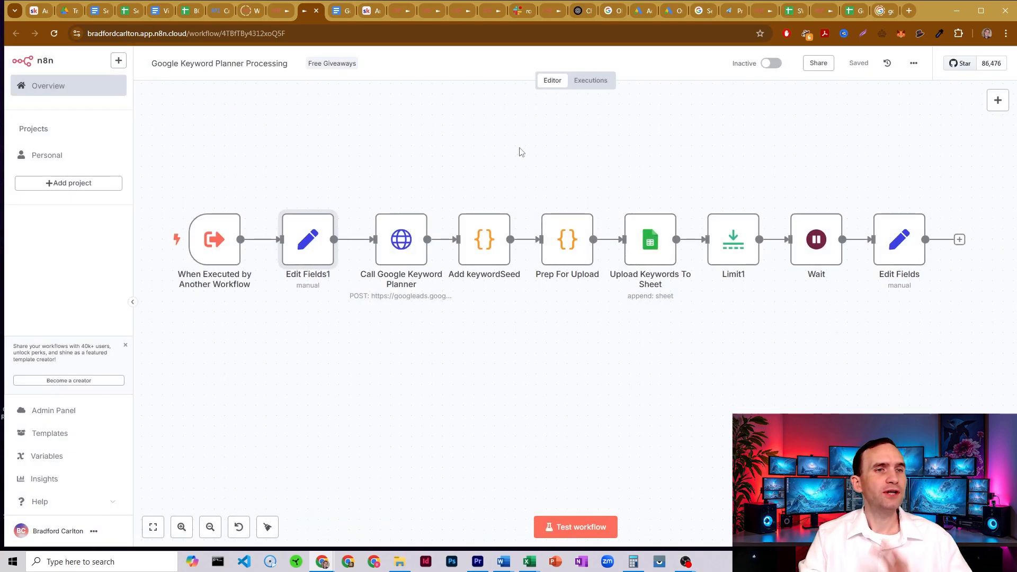
double_click(307, 238)
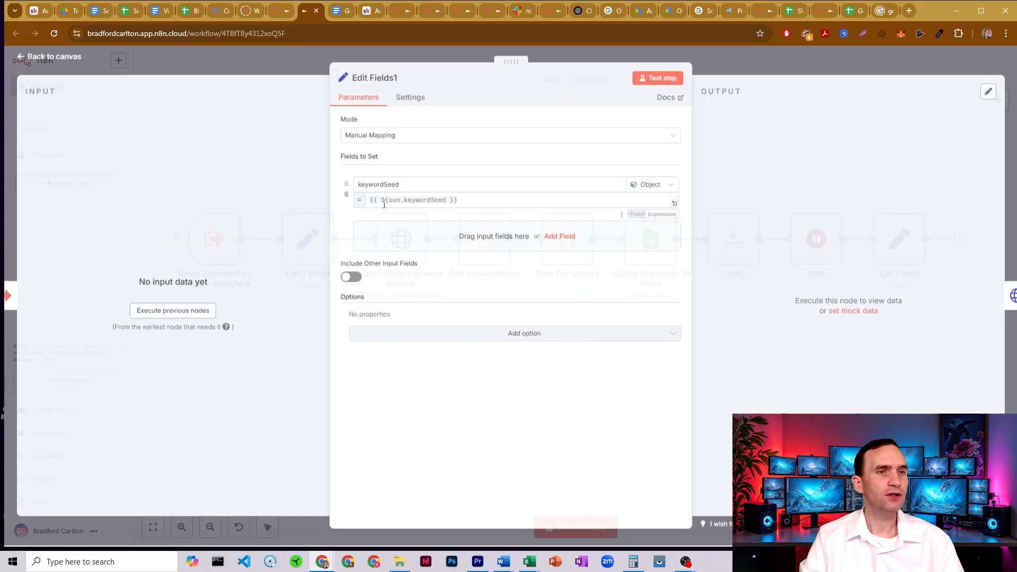
click(729, 59)
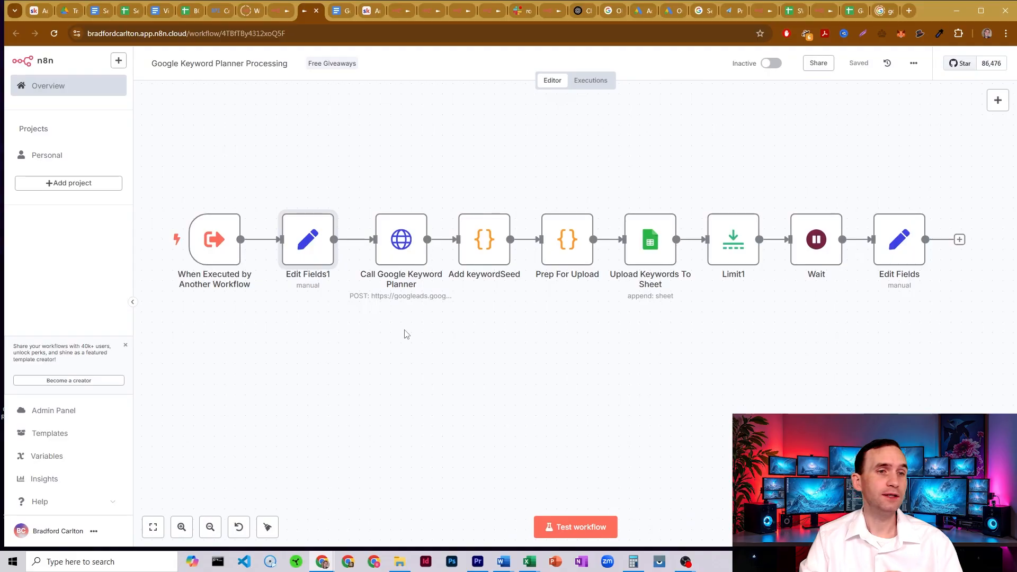
Step: Examine the request URL of the Call Google Keyword Planner node, including its customer ID placeholder and generateKeywordIdeas endpoint
double_click(406, 241)
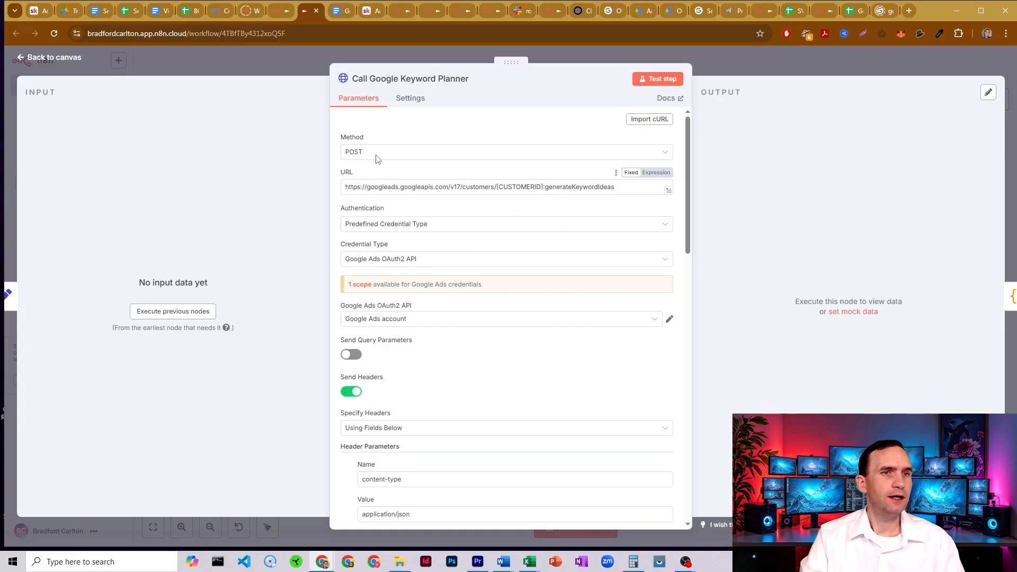
drag(349, 183, 622, 188)
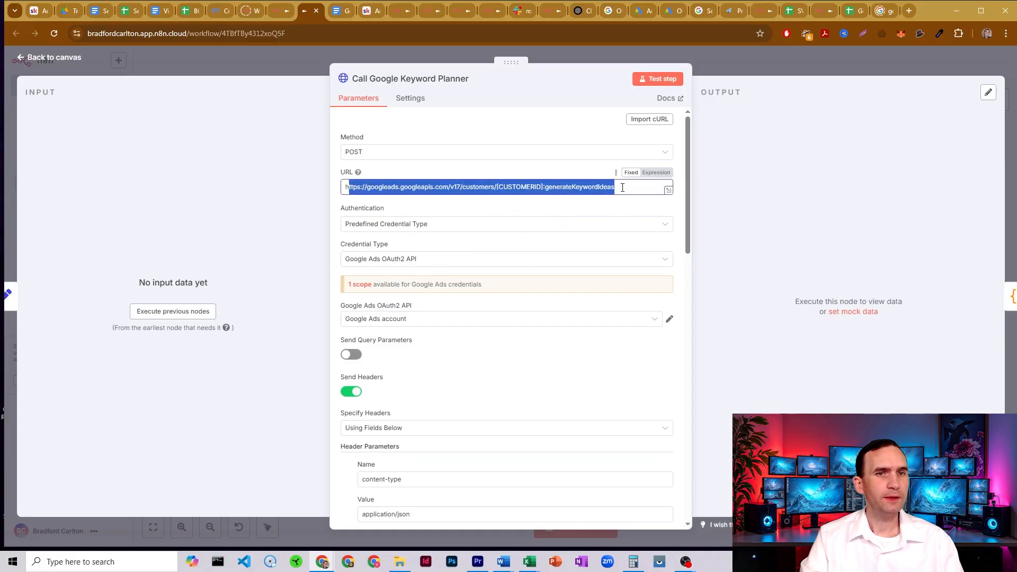
click(426, 186)
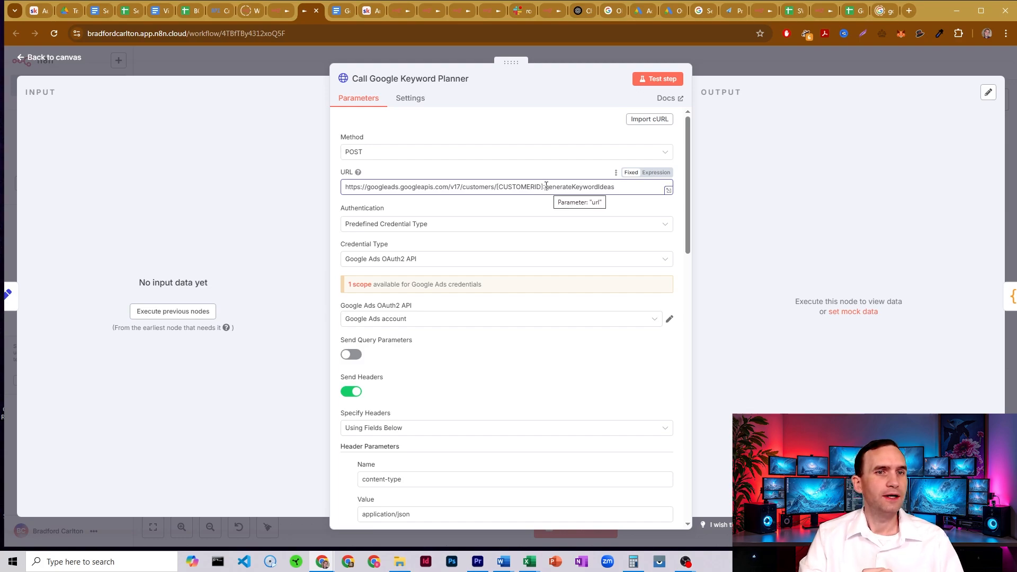
drag(546, 186, 624, 192)
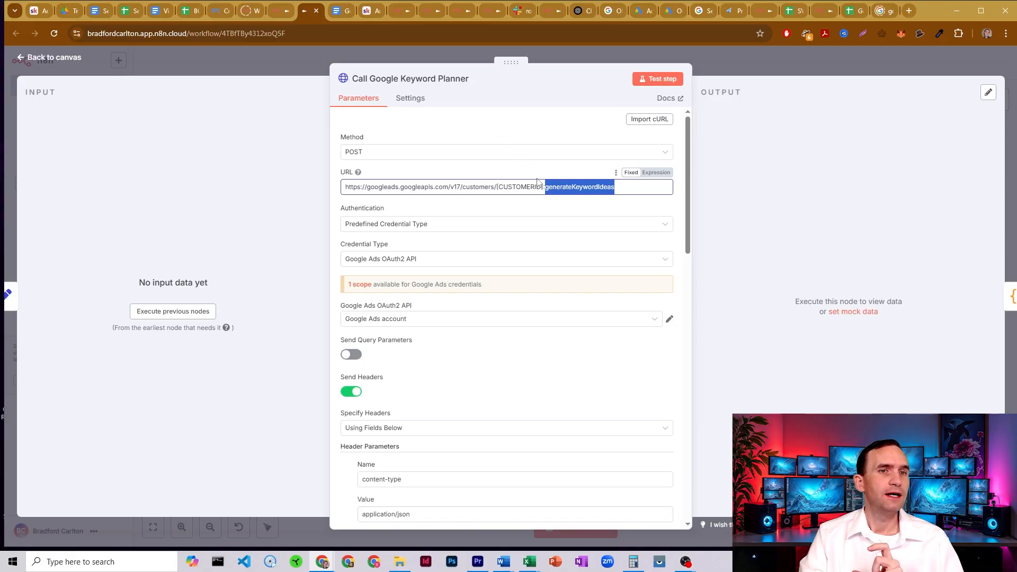
drag(540, 186, 498, 193)
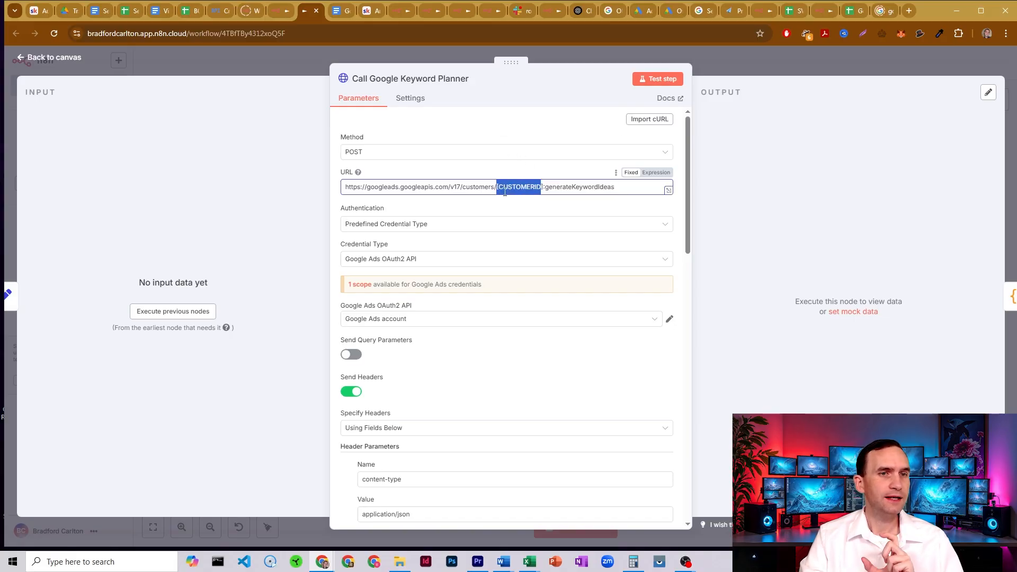
click(486, 131)
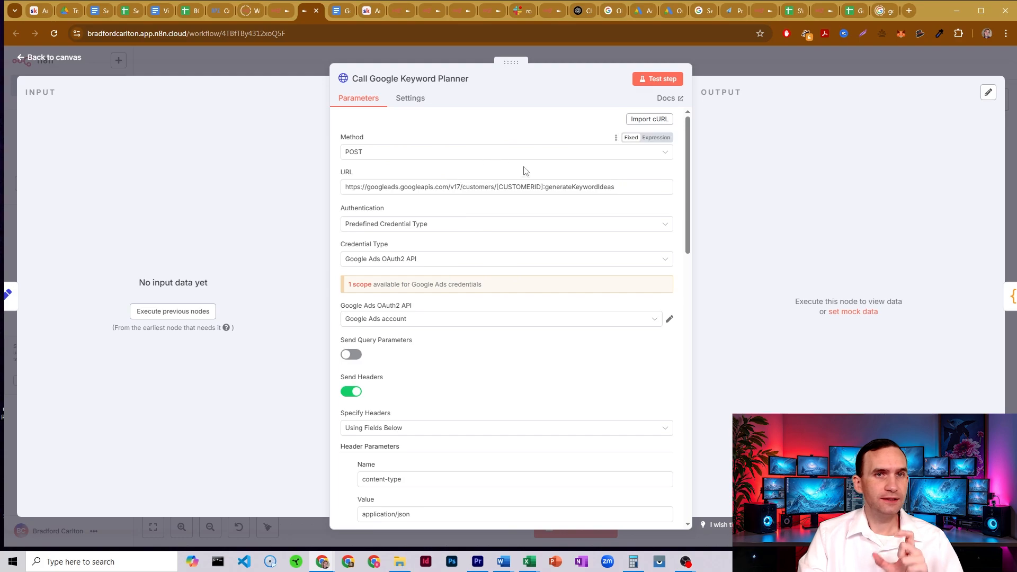
Step: Switch to Google Ads and view the account list to check which manager account is in use
click(670, 11)
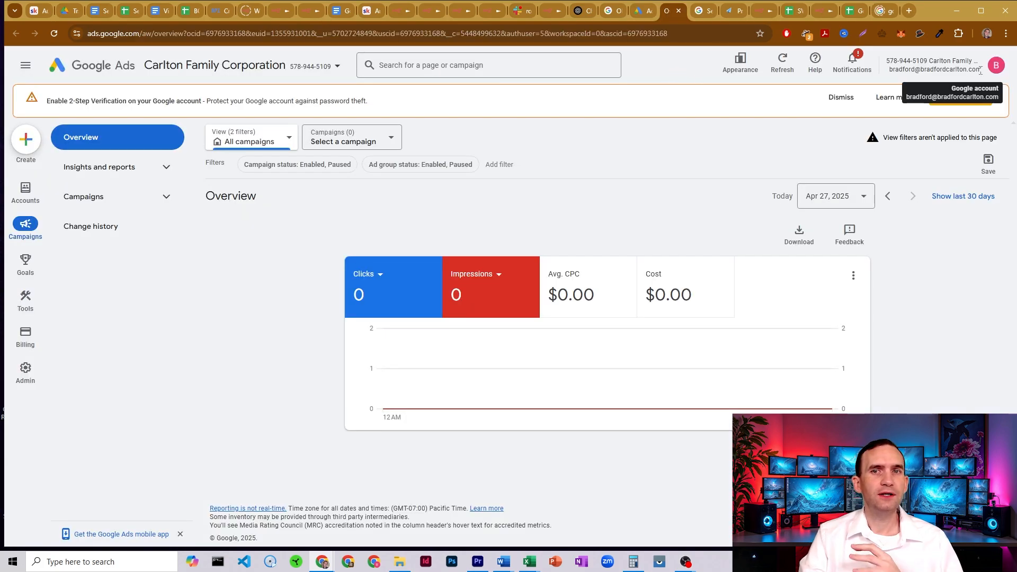
click(995, 65)
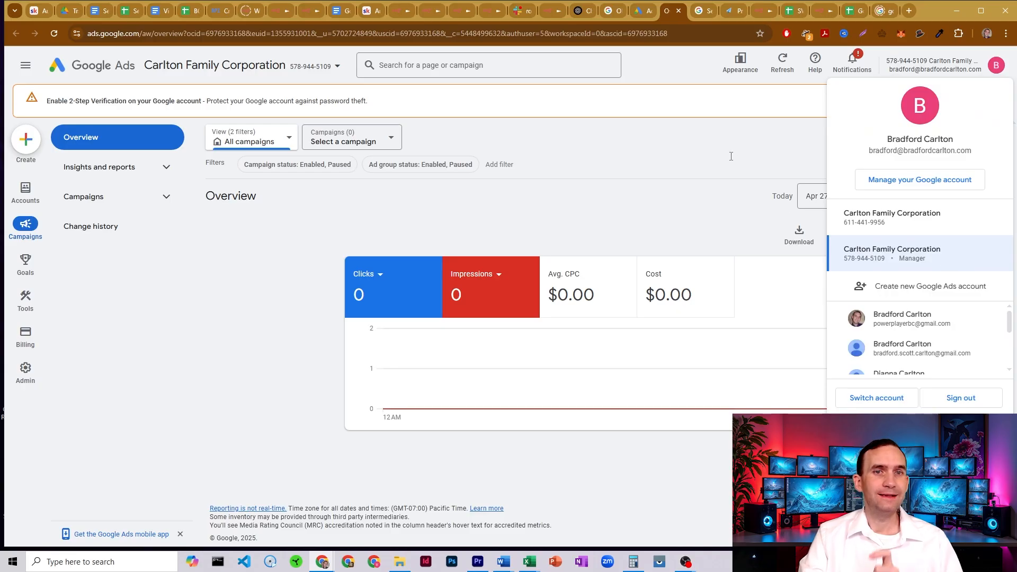
click(688, 124)
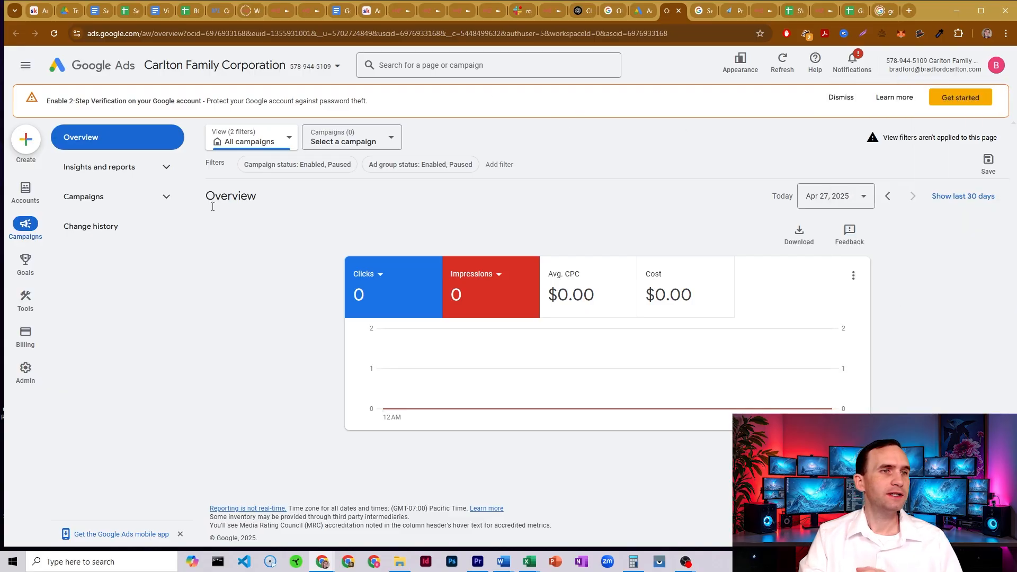
mouse_move(31, 375)
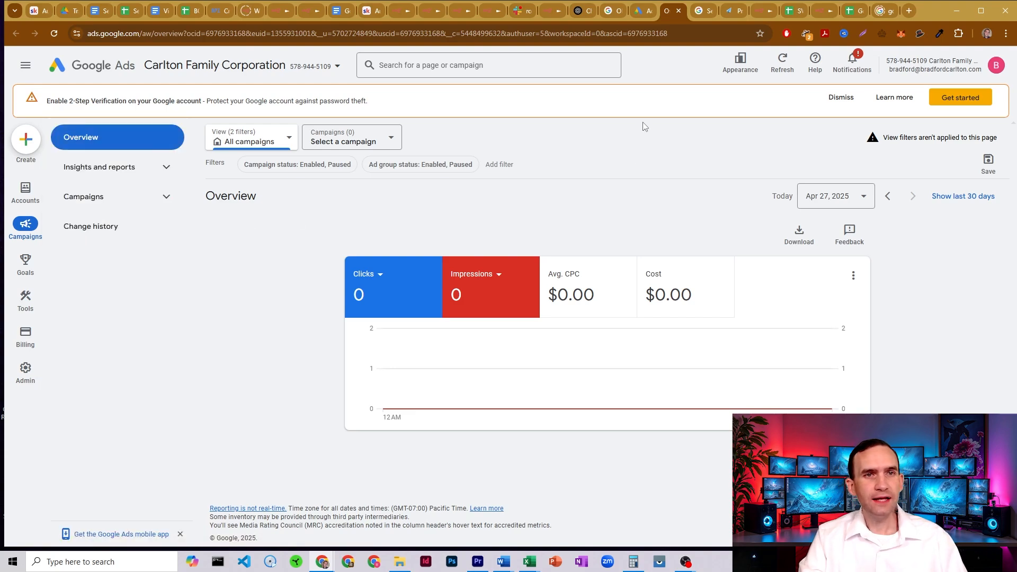
Step: Switch to the Google Ads API documentation and read how to select or create a manager account for the developer token application
click(612, 12)
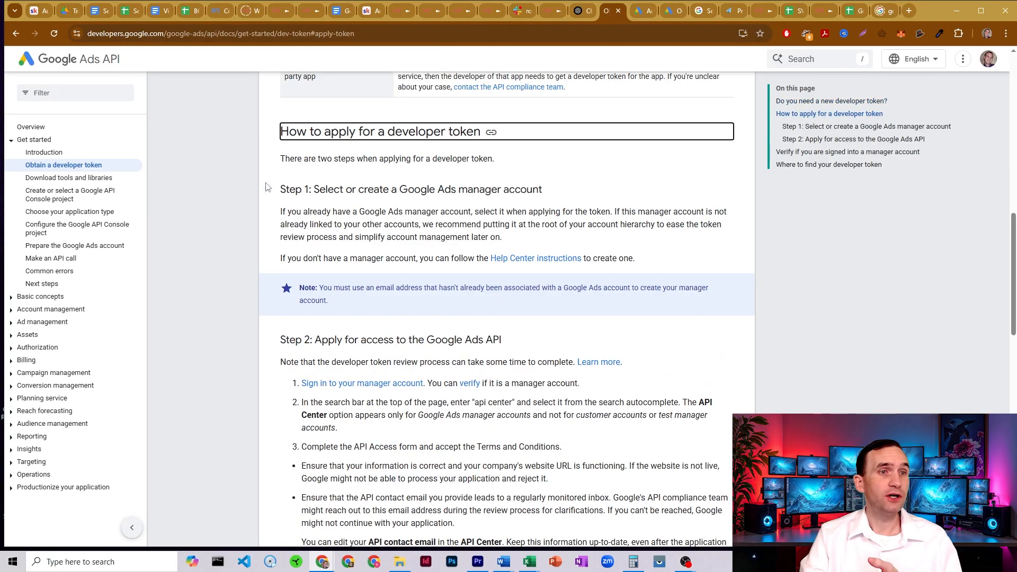
click(316, 180)
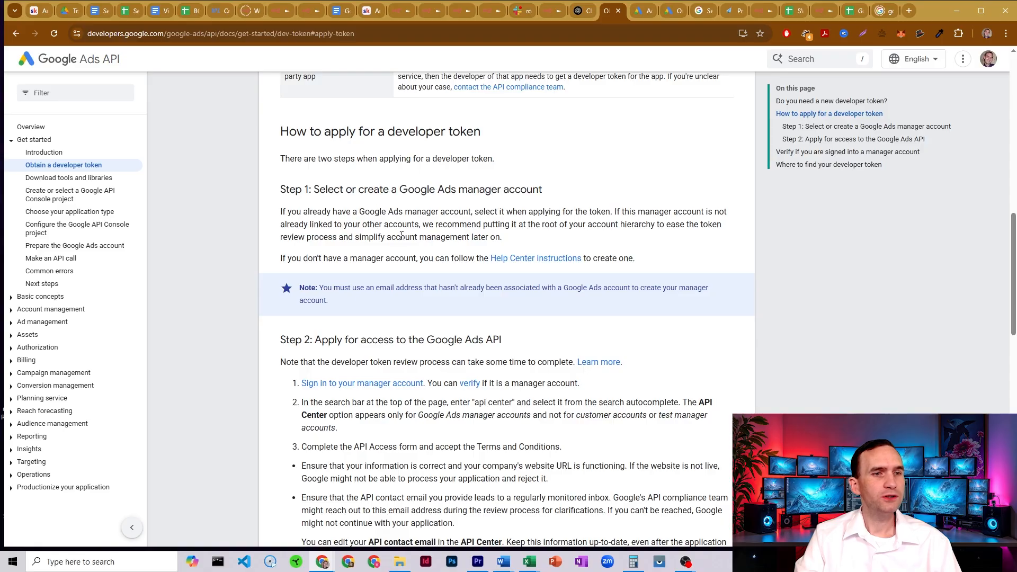
scroll(439, 207, down, 1)
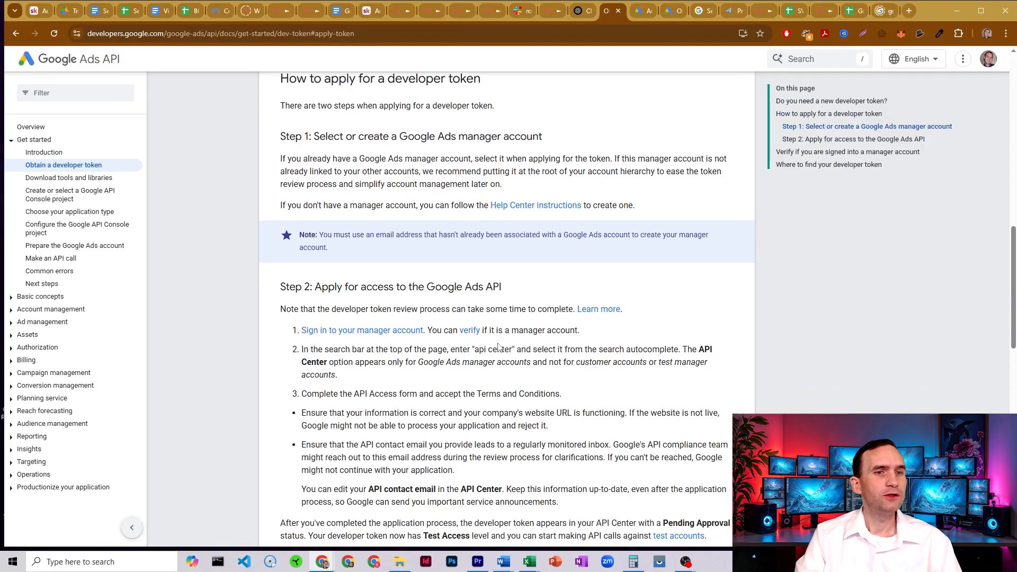
Step: Check the Admin area in Google Ads and read Step 2 of the developer token guide on applying for Google Ads API access
click(671, 10)
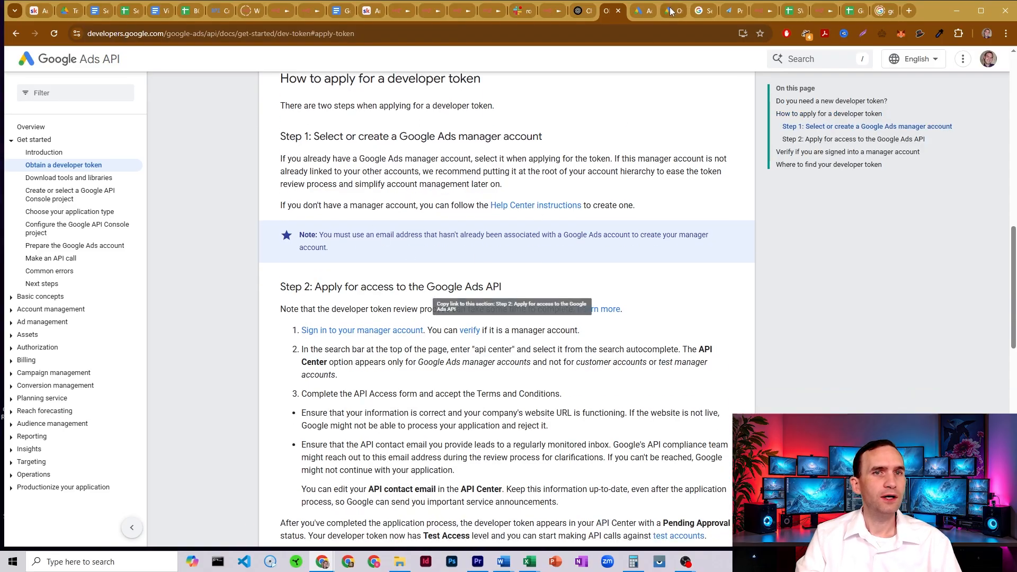
mouse_move(25, 376)
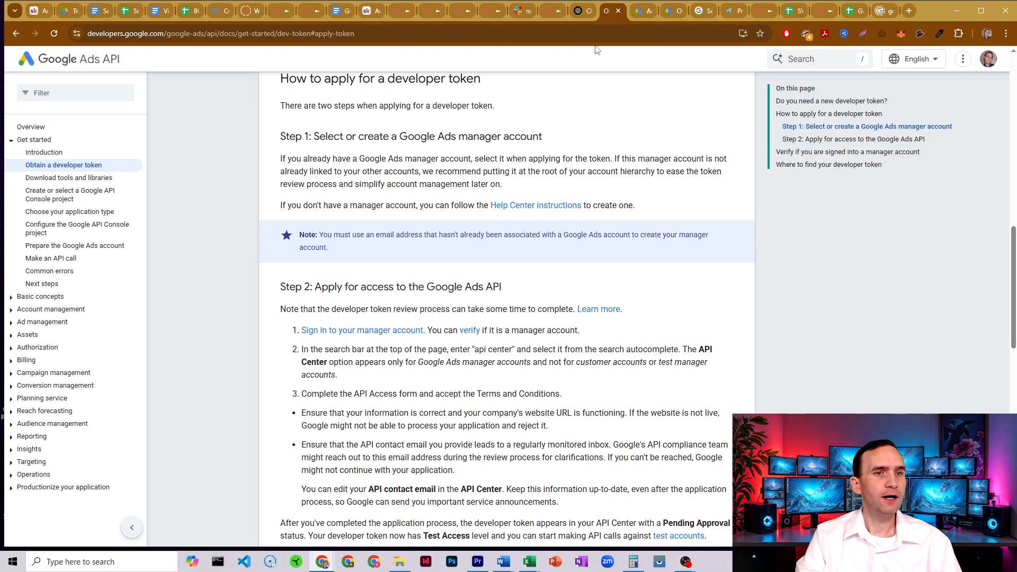
click(613, 11)
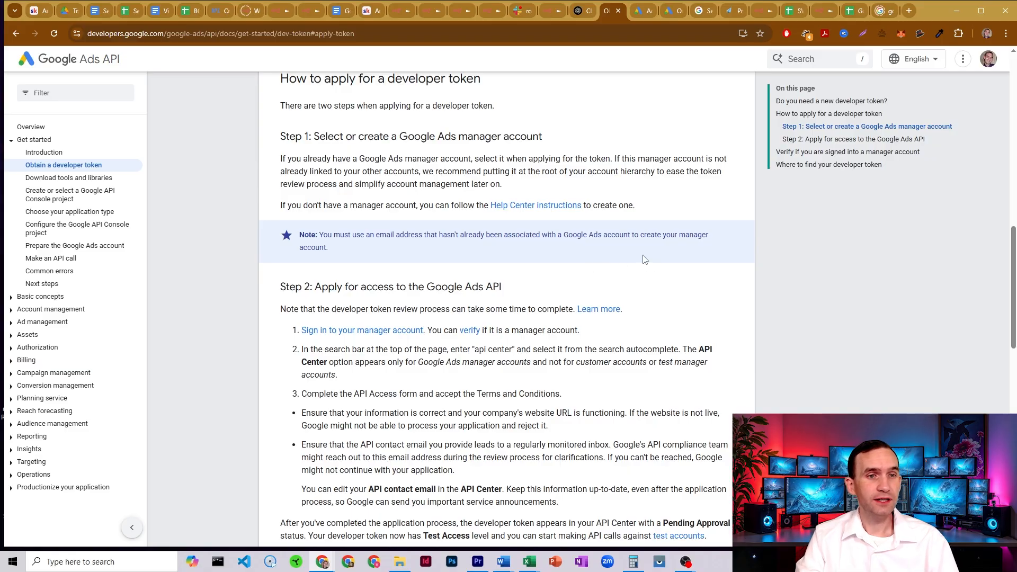
scroll(645, 260, down, 7)
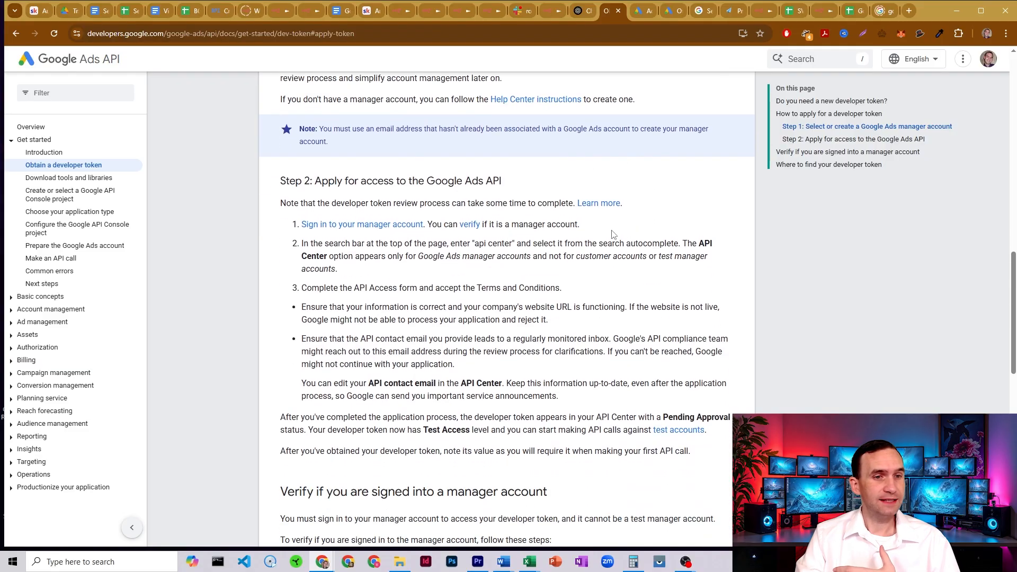
scroll(607, 231, up, 3)
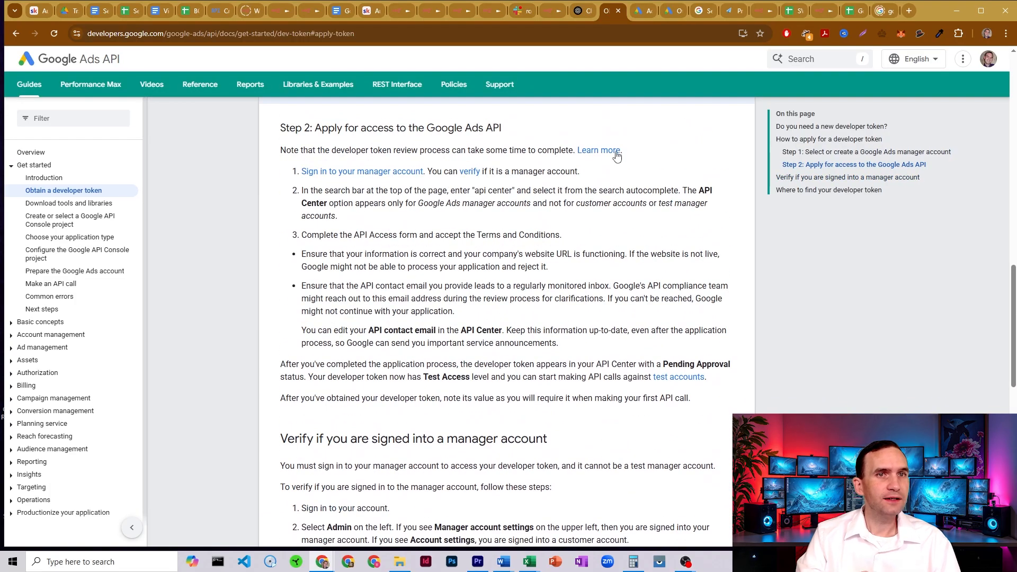
Step: Open the Set up Google Ads API access page and examine the Test, Basic and Standard access levels under Obtain a developer token
click(705, 12)
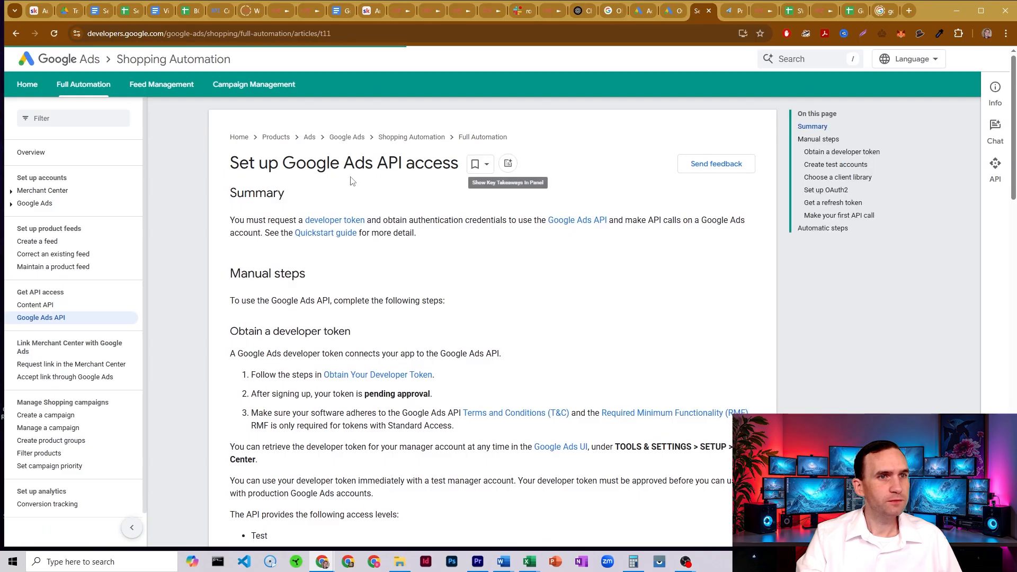
drag(701, 9, 649, 8)
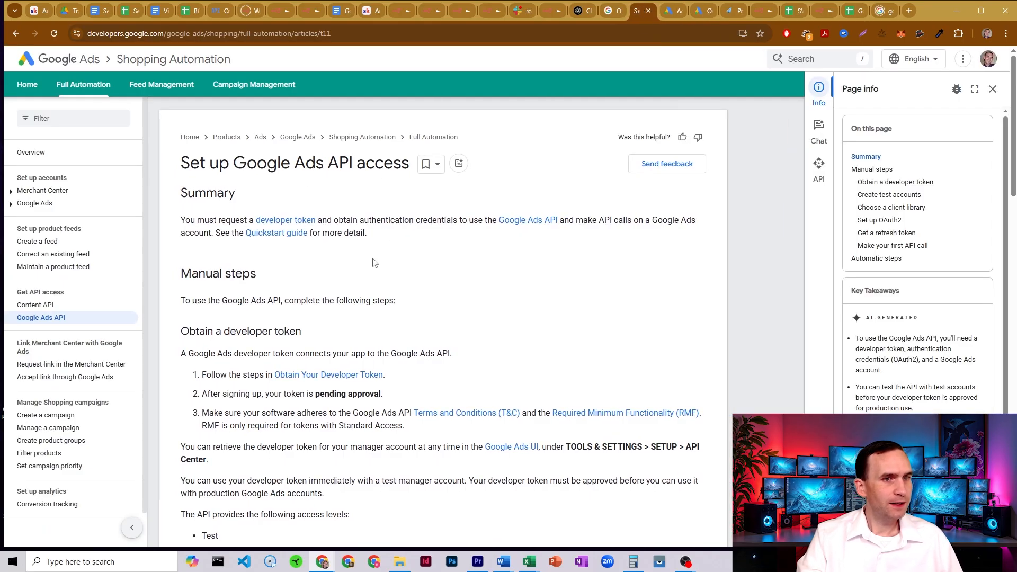
scroll(387, 251, down, 1)
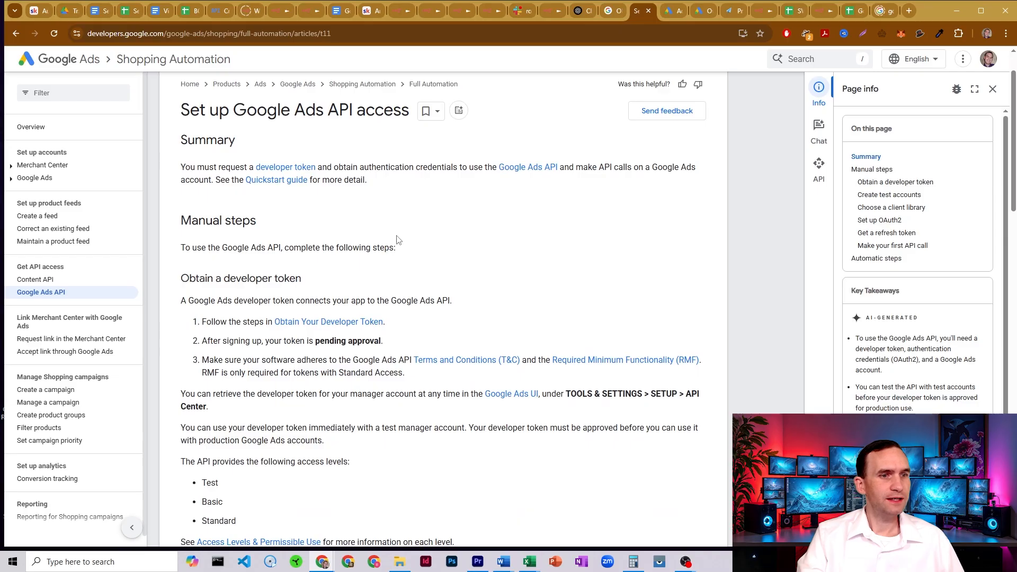
scroll(397, 236, down, 1)
double_click(214, 430)
click(218, 449)
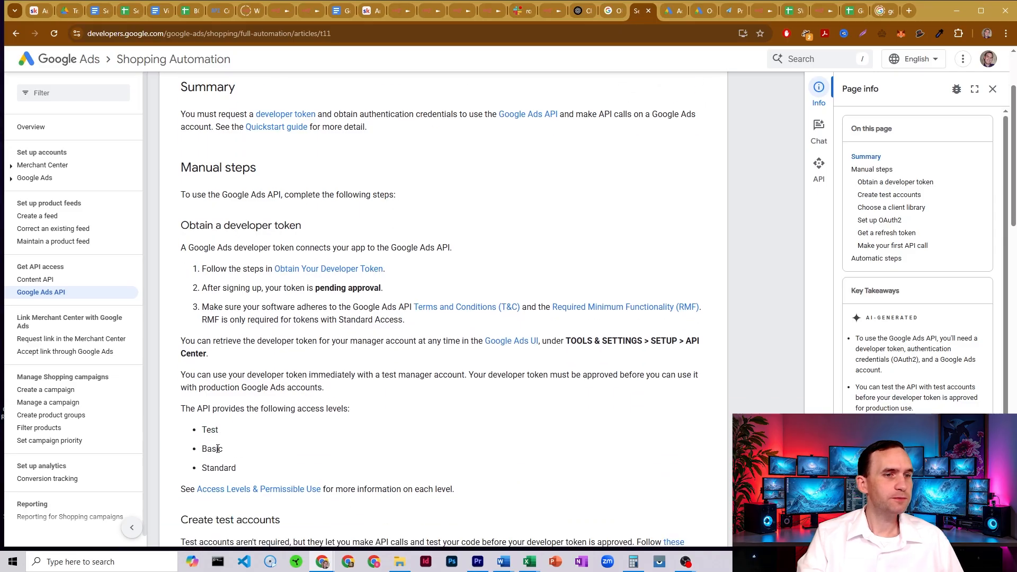
double_click(217, 449)
click(244, 469)
drag(227, 451, 200, 451)
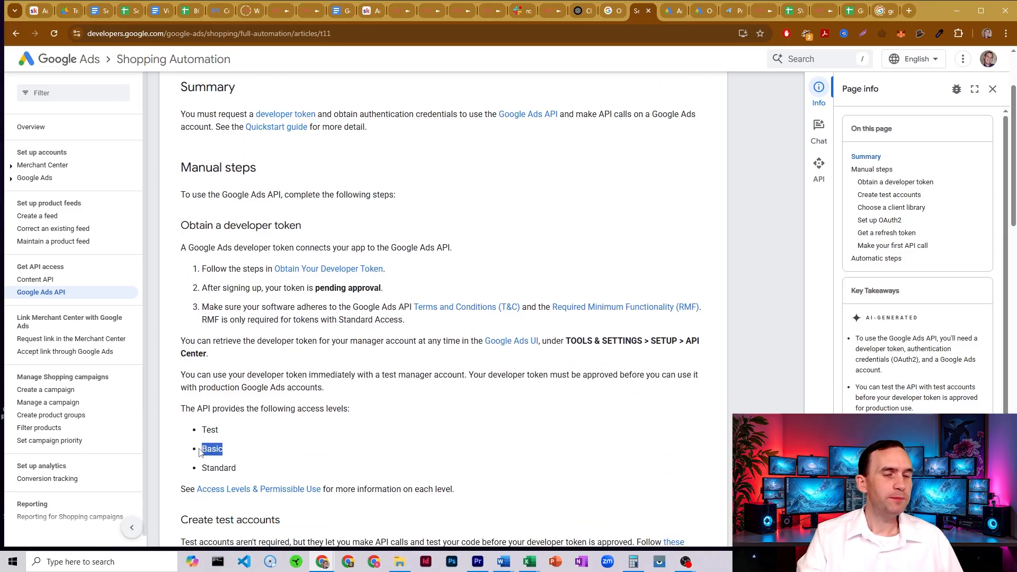
click(233, 447)
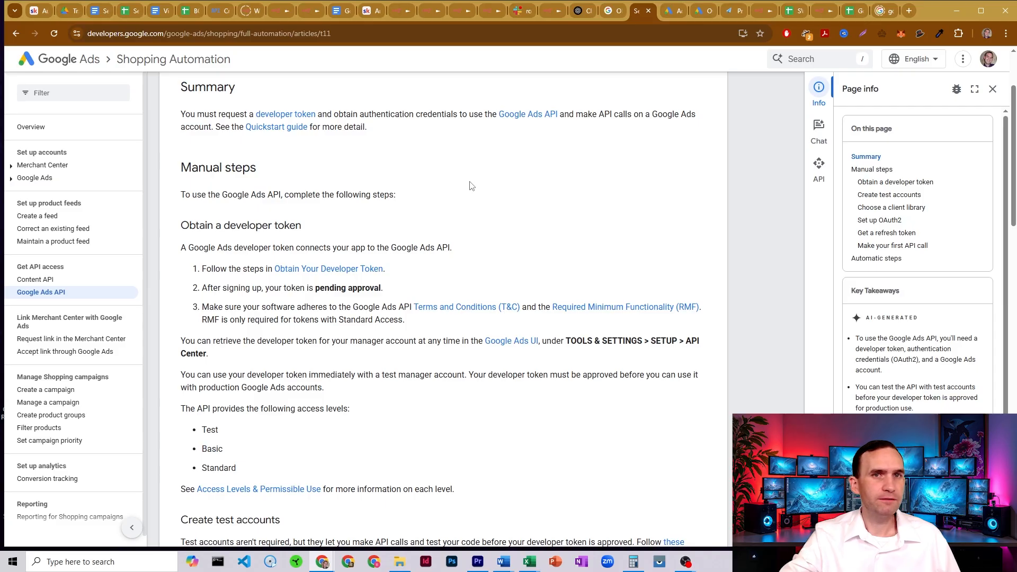
Step: Open the linked Obtain Your Developer Token guide separately, view its Do you need a new developer token? section, and close it
middle_click(294, 274)
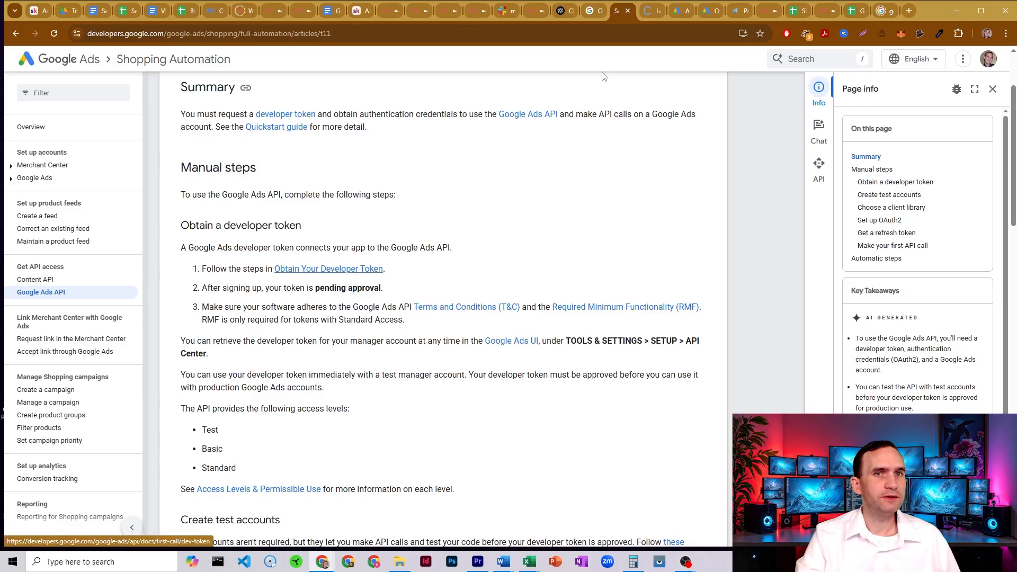
click(651, 11)
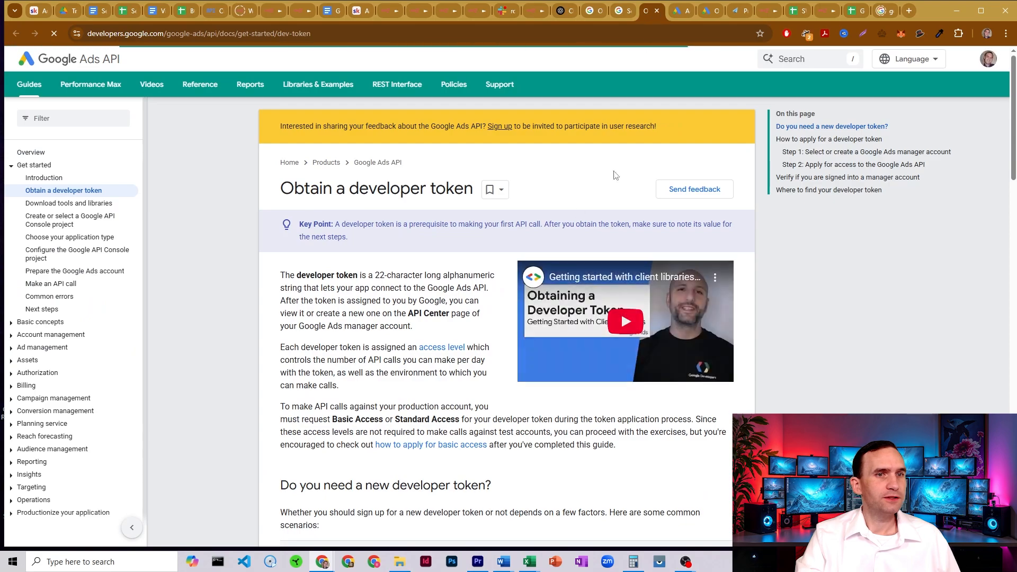
scroll(389, 229, down, 6)
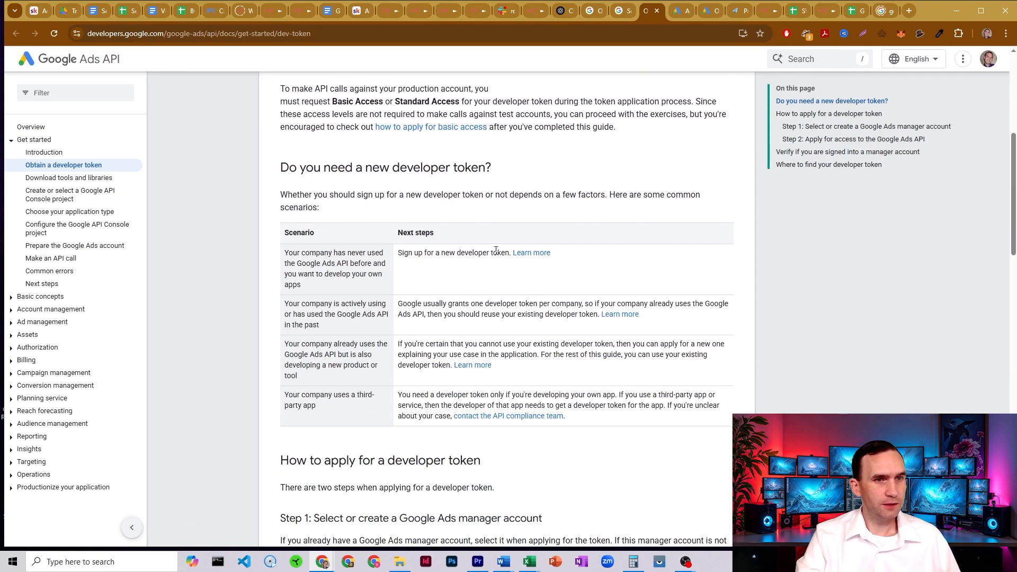
key(ctrl+w)
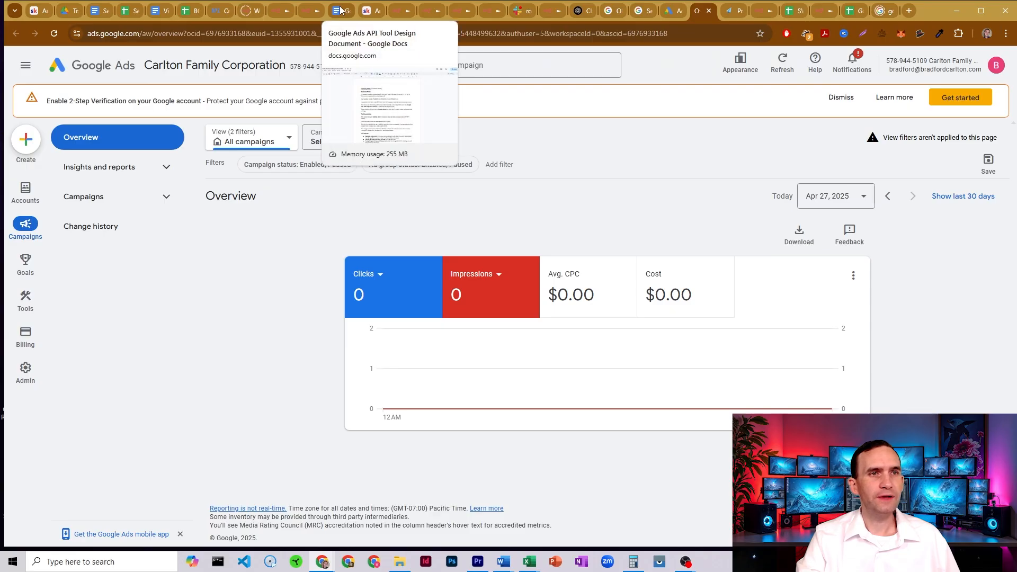
Step: Open the Google Ads API Tool Design Document and skim it down to the workflow mockups and the [FREQUENCY] placeholder under Tool Design
click(341, 10)
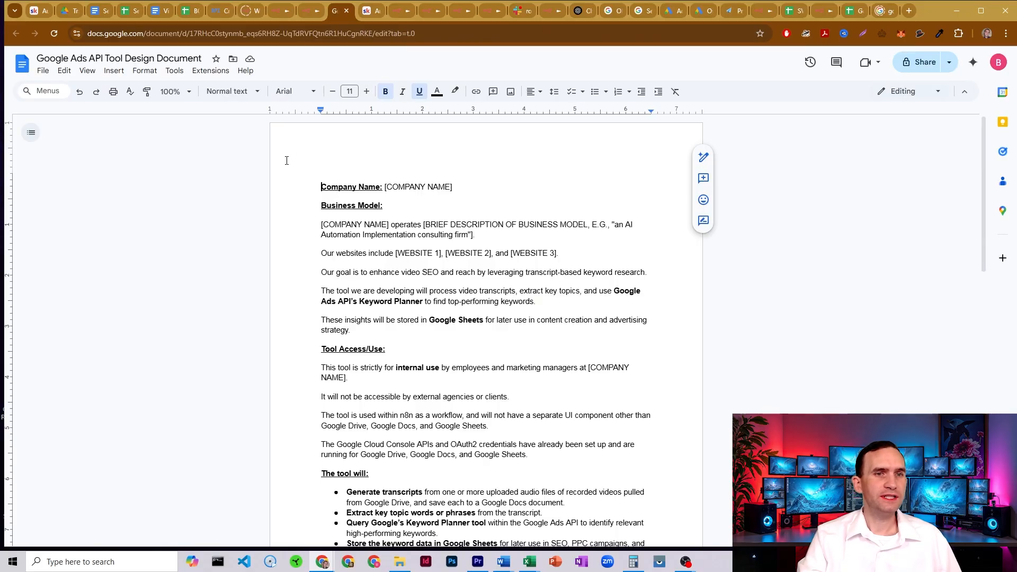
scroll(288, 158, down, 5)
scroll(291, 209, up, 4)
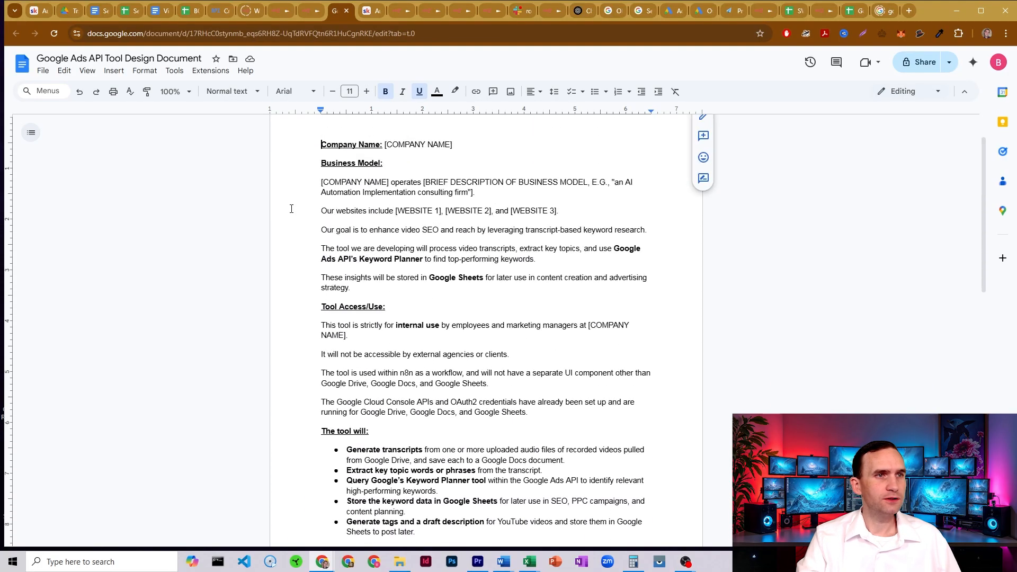
scroll(291, 209, down, 5)
scroll(291, 210, down, 4)
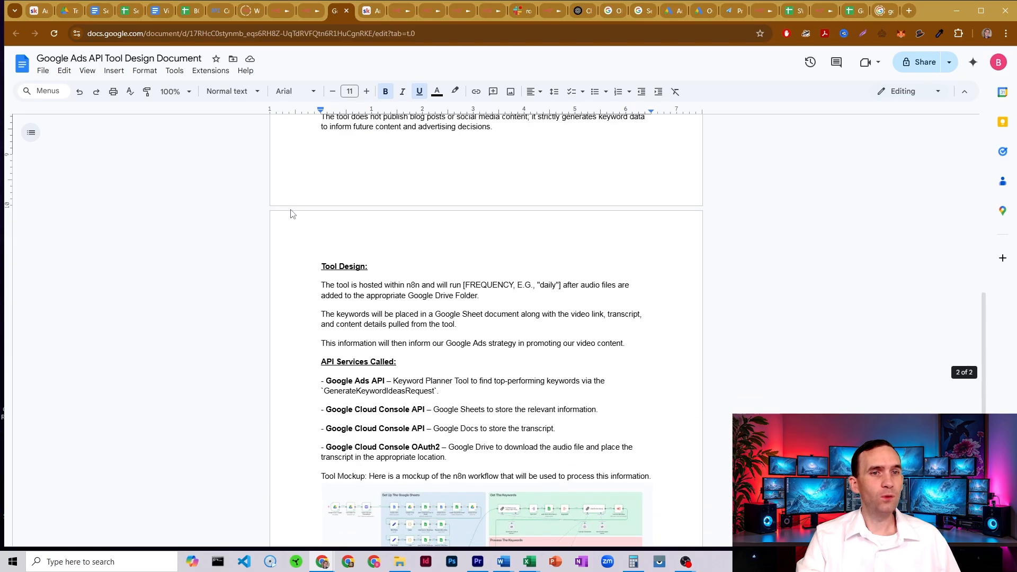
scroll(291, 213, down, 4)
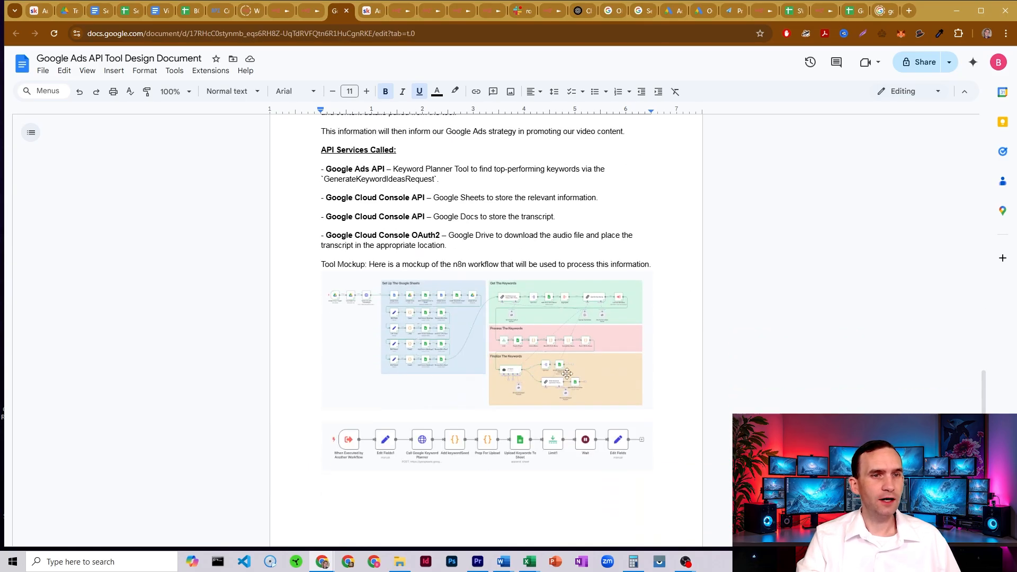
scroll(286, 212, up, 4)
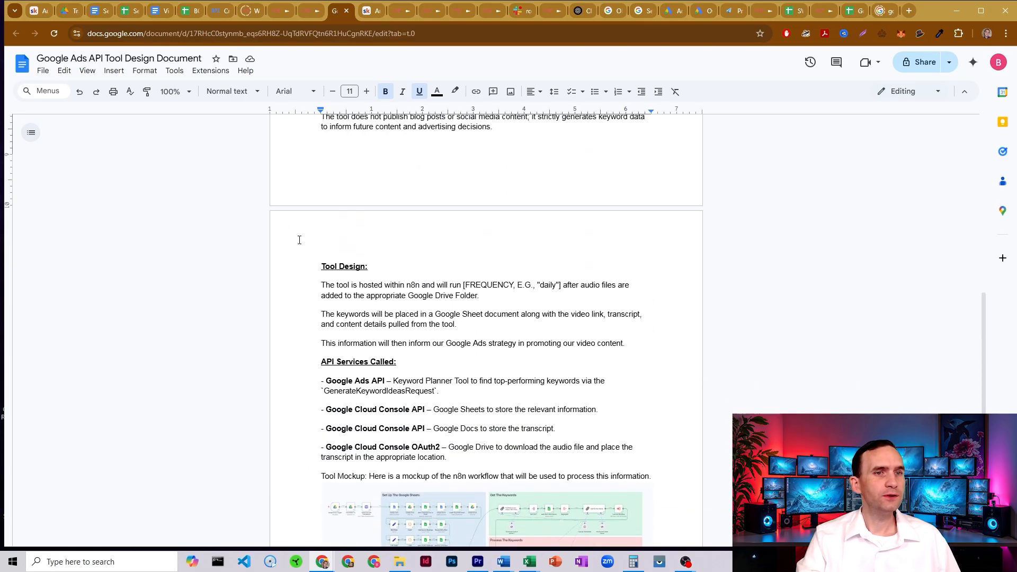
drag(463, 284, 560, 284)
click(560, 285)
Step: Review the company name, business model description and website placeholders at the beginning of the design document
scroll(471, 268, up, 4)
scroll(493, 271, up, 5)
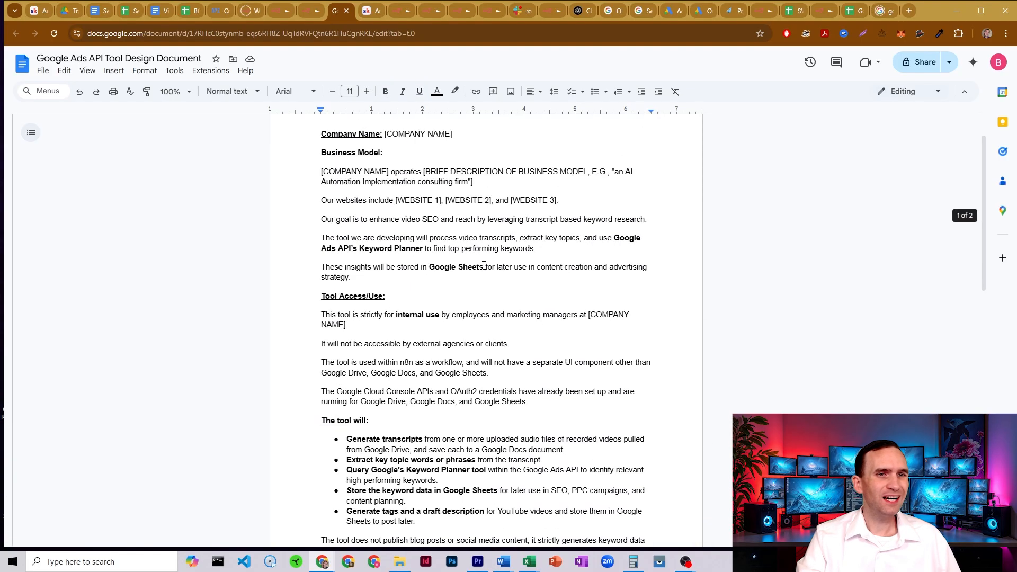
mouse_move(385, 186)
mouse_down()
mouse_move(453, 186)
mouse_move(388, 188)
mouse_up()
click(453, 186)
click(403, 189)
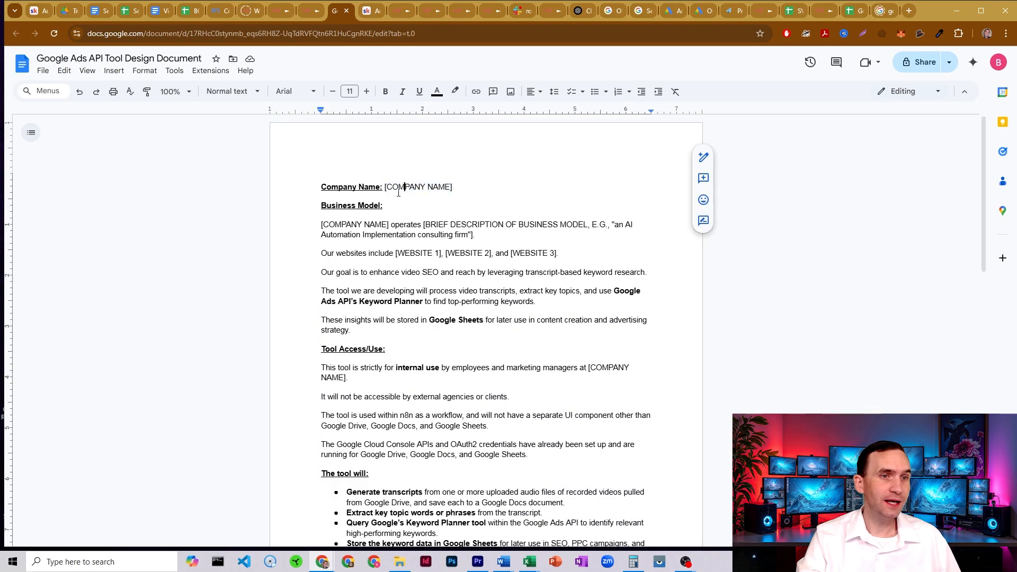
drag(427, 224, 605, 224)
drag(397, 253, 512, 253)
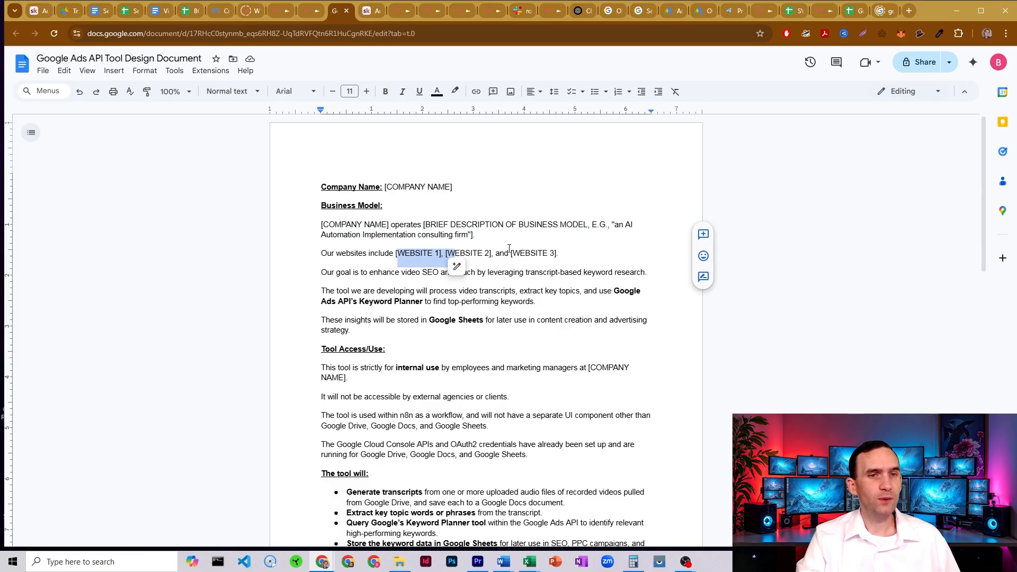
click(500, 240)
Step: Inspect the [COMPANY NAME] placeholder in the Tool Access/Use section of the design document
scroll(452, 217, down, 1)
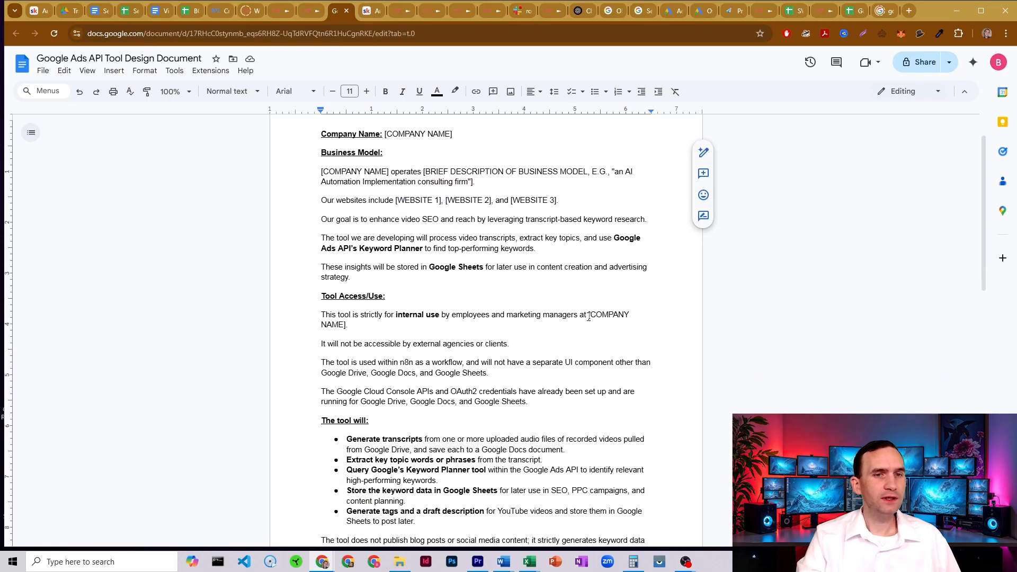
drag(589, 316, 617, 316)
scroll(502, 259, down, 3)
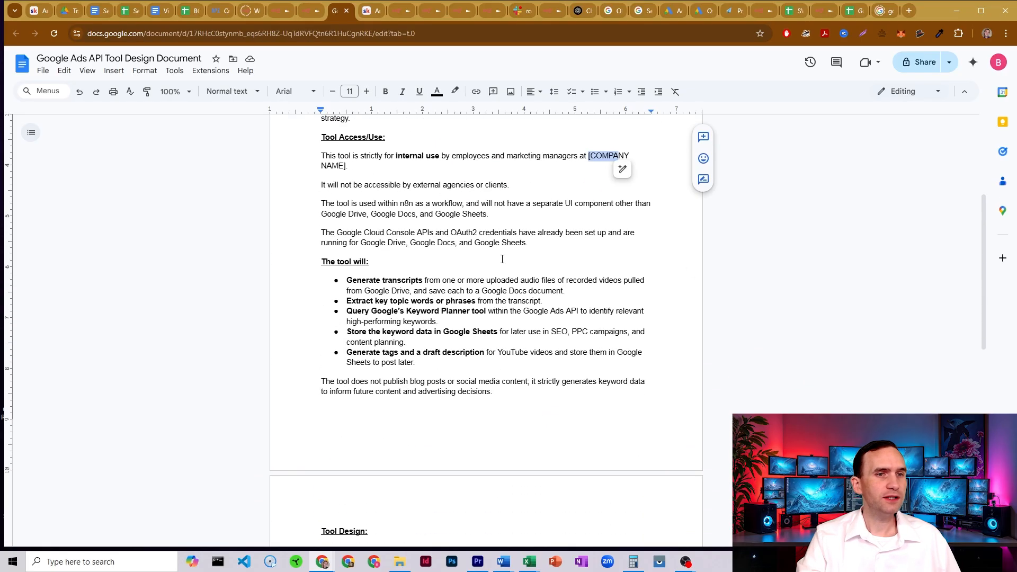
click(502, 259)
scroll(445, 252, up, 4)
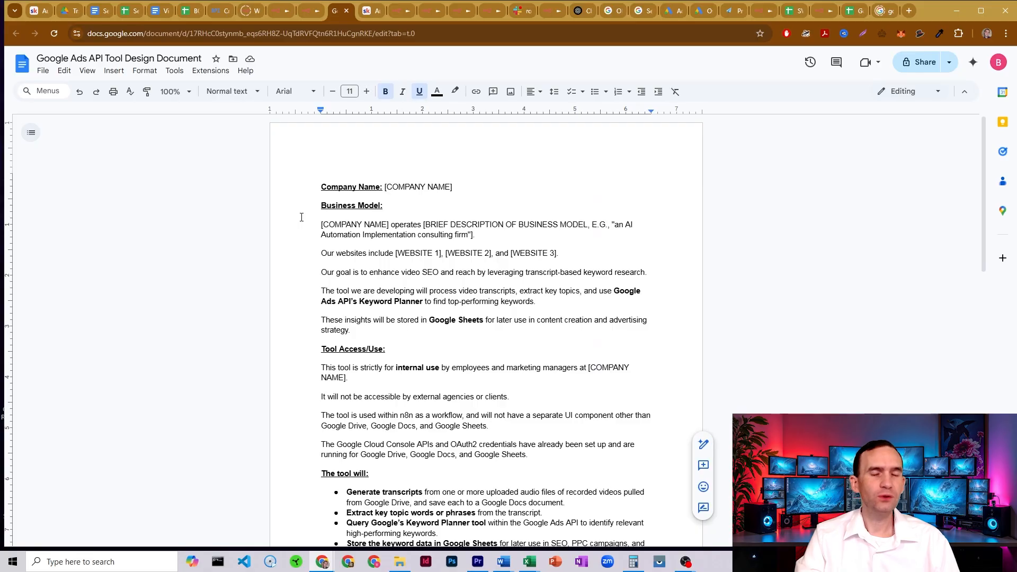
Step: Review the listed functions under The tool will, from generating transcripts to drafting descriptions, and the n8n workflow mockup images
scroll(301, 217, down, 5)
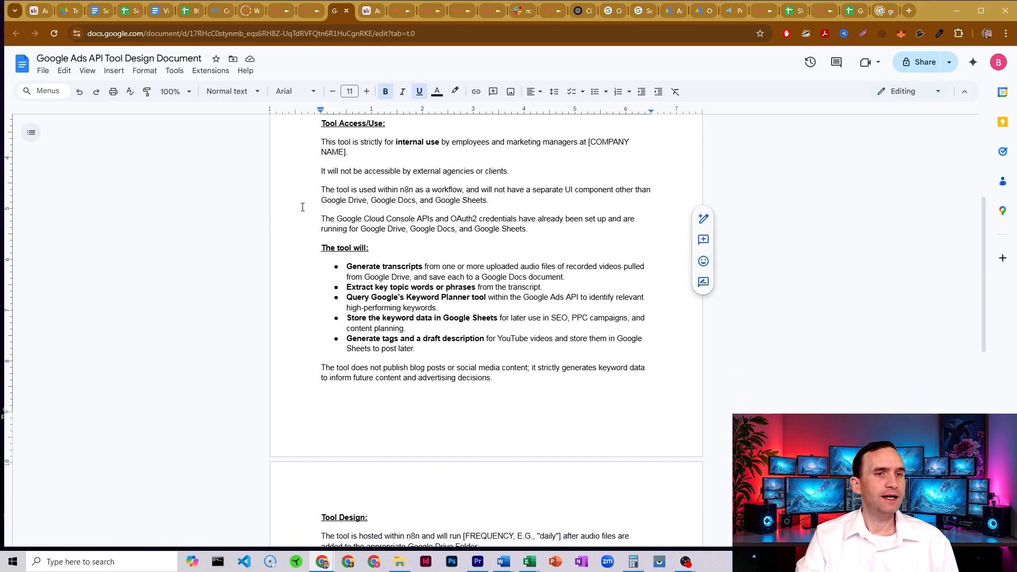
drag(360, 226, 440, 250)
click(415, 237)
drag(363, 259, 479, 259)
drag(369, 279, 487, 279)
drag(361, 299, 477, 299)
click(476, 297)
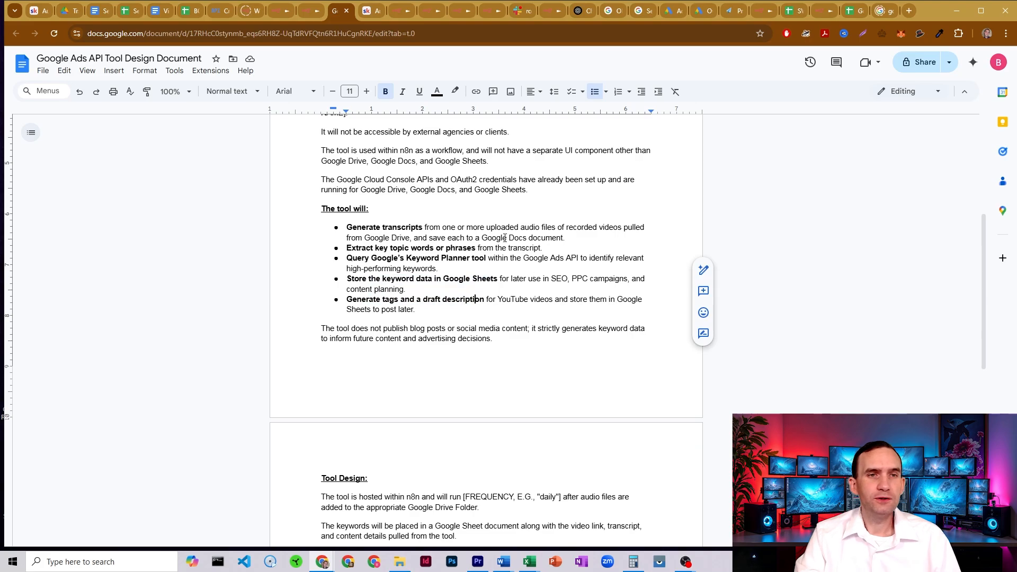
scroll(504, 238, down, 10)
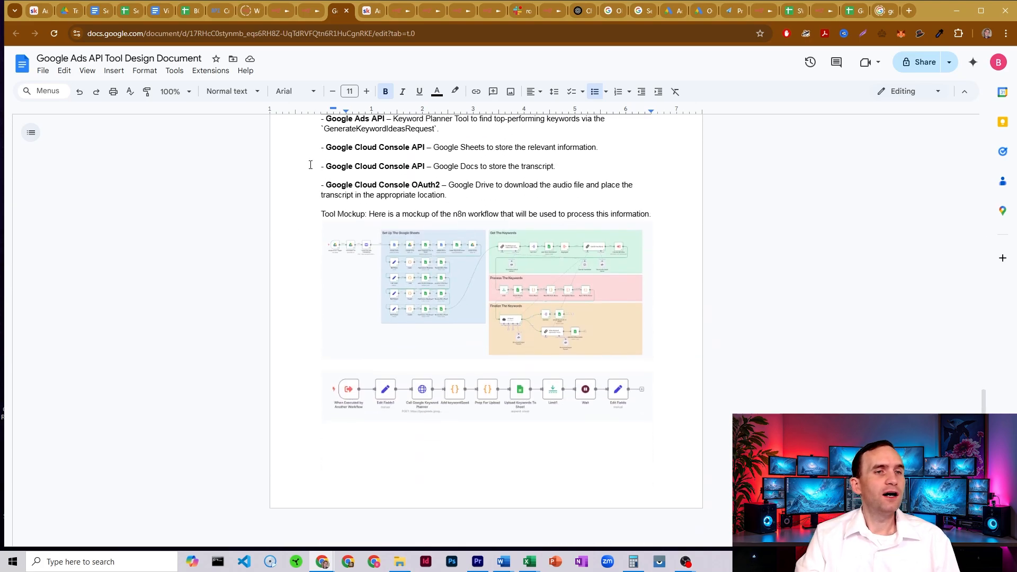
scroll(436, 201, up, 15)
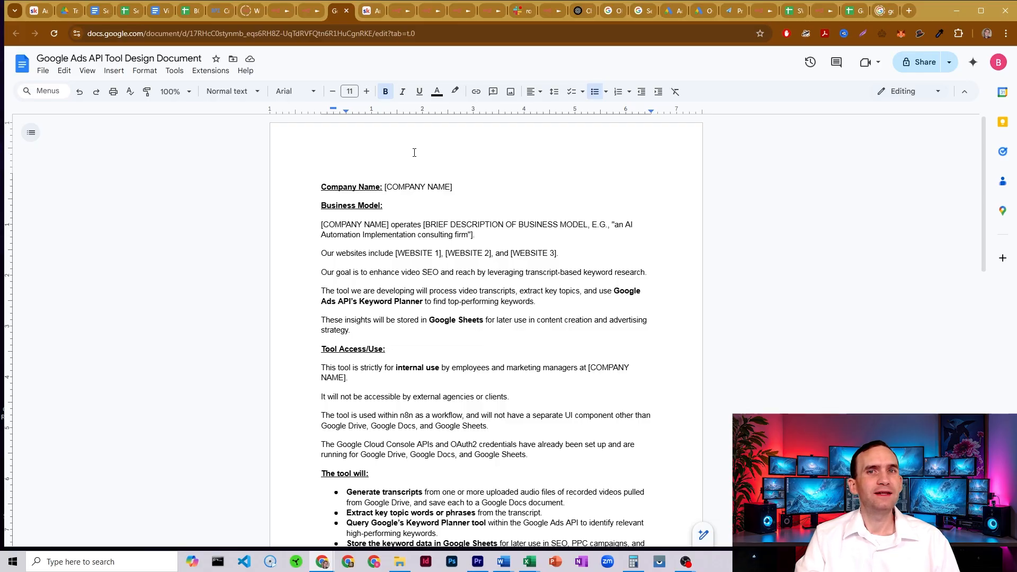
Step: Return to the Call Google Keyword Planner node in n8n and examine its URL customer ID placeholder and developer-token and login-customer-id headers
click(275, 11)
click(307, 10)
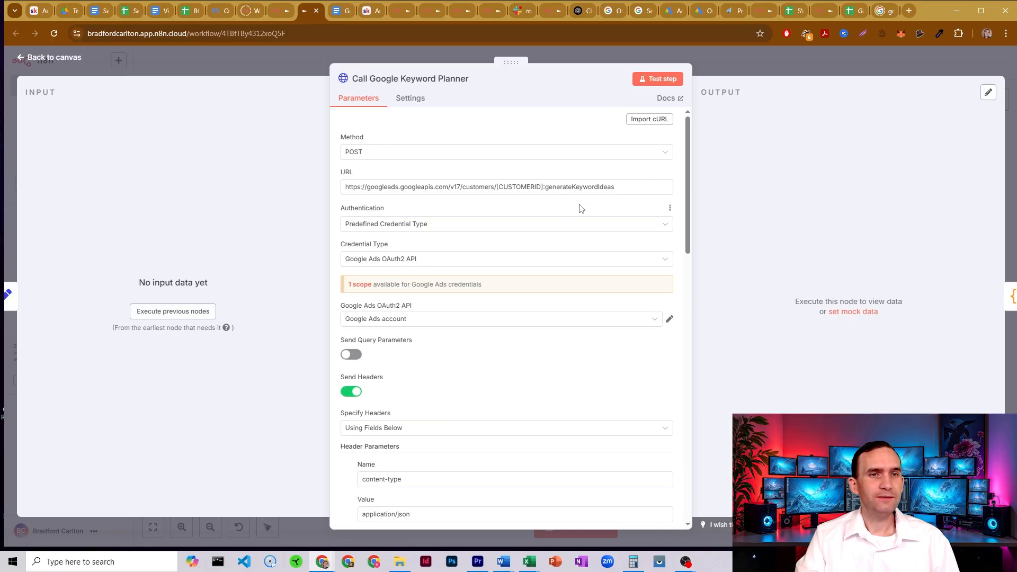
drag(543, 183, 497, 186)
scroll(464, 289, down, 5)
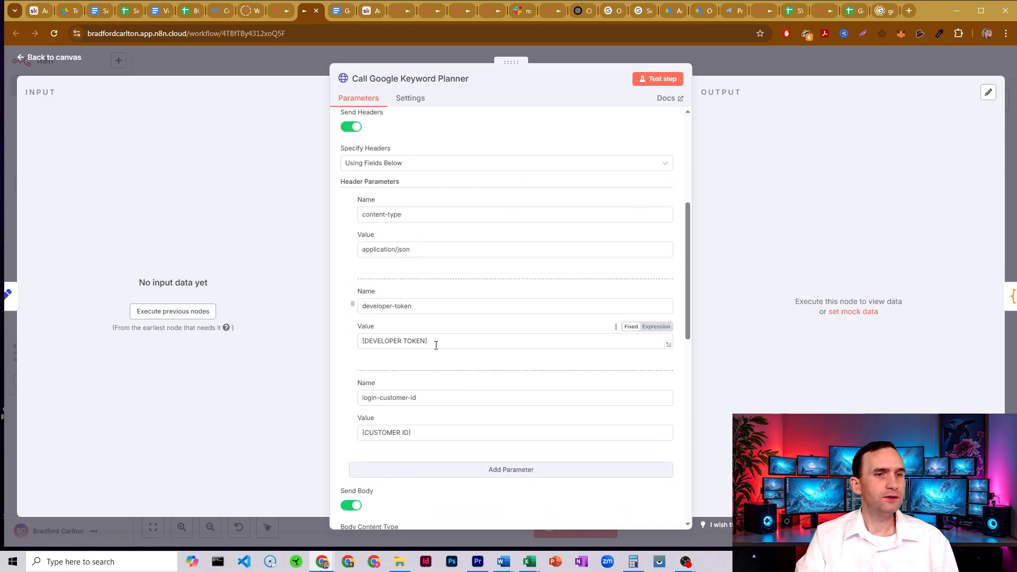
Step: Review the developer-token and login-customer-id headers and the body parameters of the Call Google Keyword Planner node
drag(436, 340, 345, 347)
scroll(478, 243, down, 1)
scroll(461, 265, down, 5)
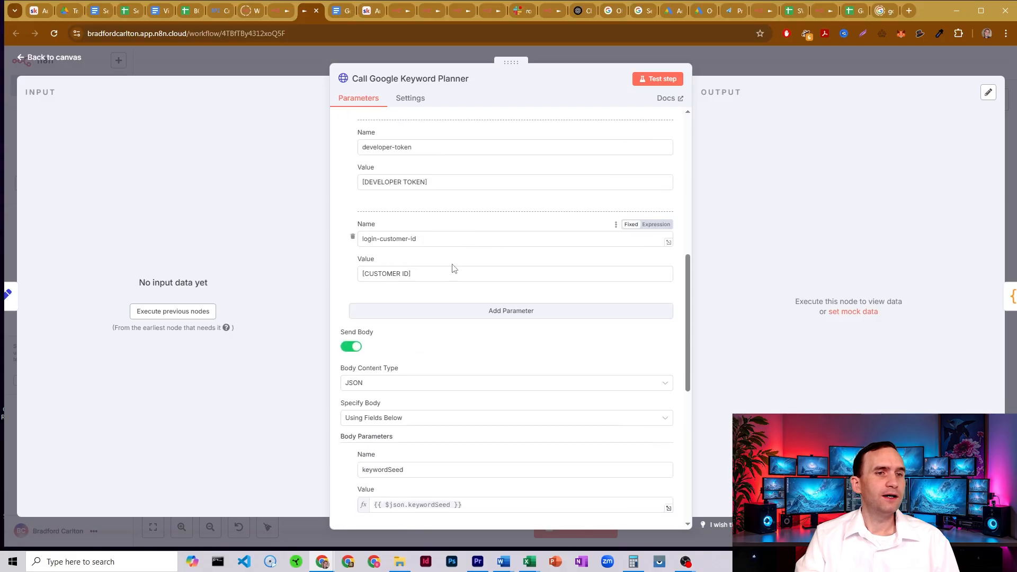
scroll(462, 258, down, 3)
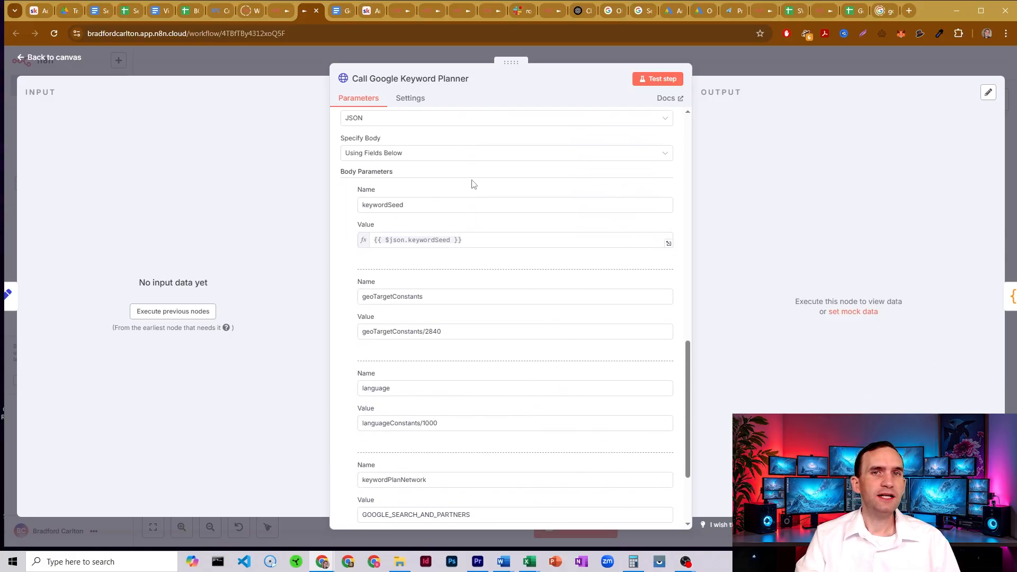
Step: Compare the keywordSeed body parameter with the keywordSeed input of the parent workflow's Execute Workflow node, and return to the Call Google Keyword Planner node
click(388, 207)
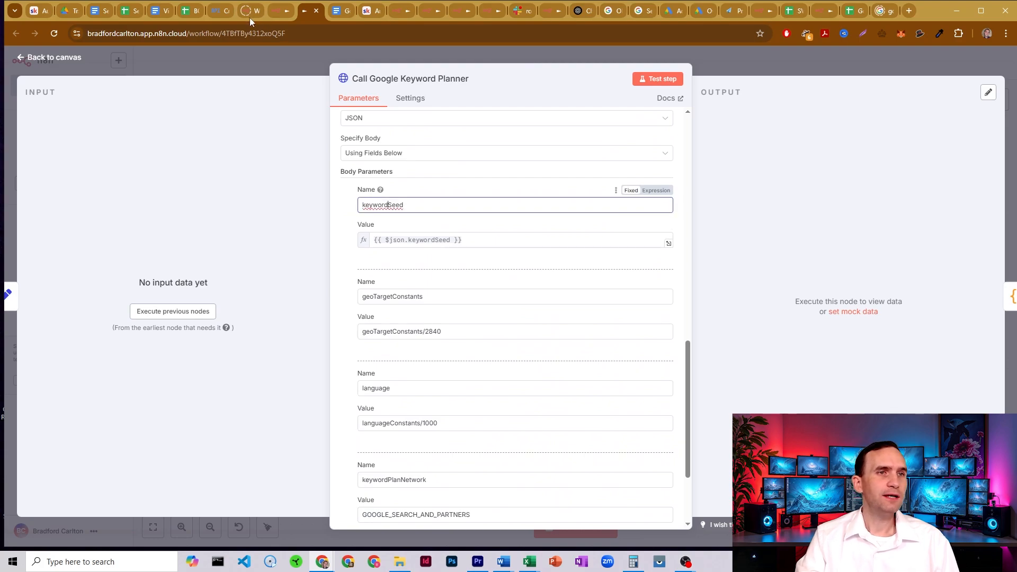
click(280, 10)
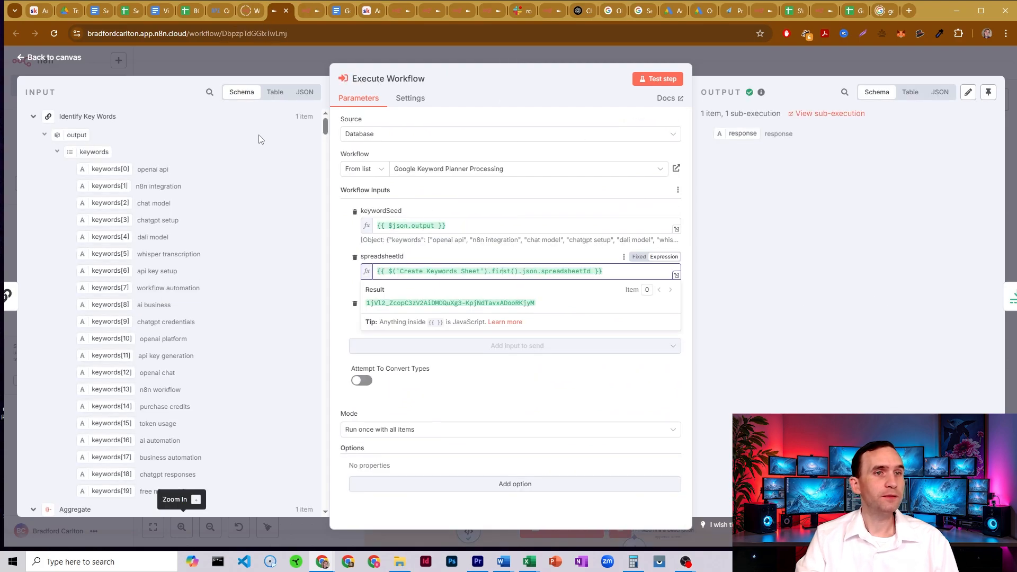
click(311, 8)
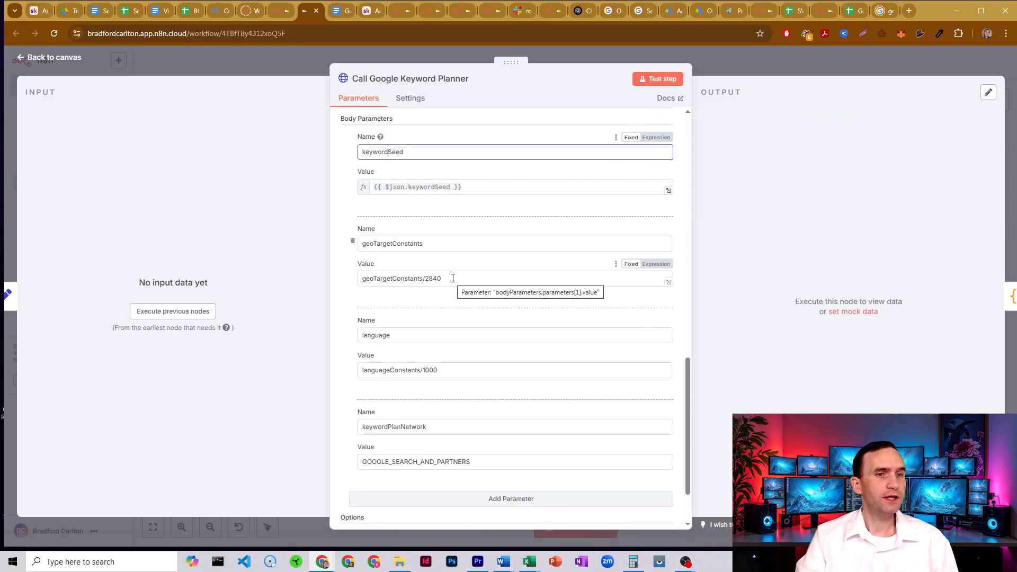
Step: Inspect the location code 2840 in the geoTargetConstants body parameter of the Call Google Keyword Planner node
drag(452, 278, 426, 277)
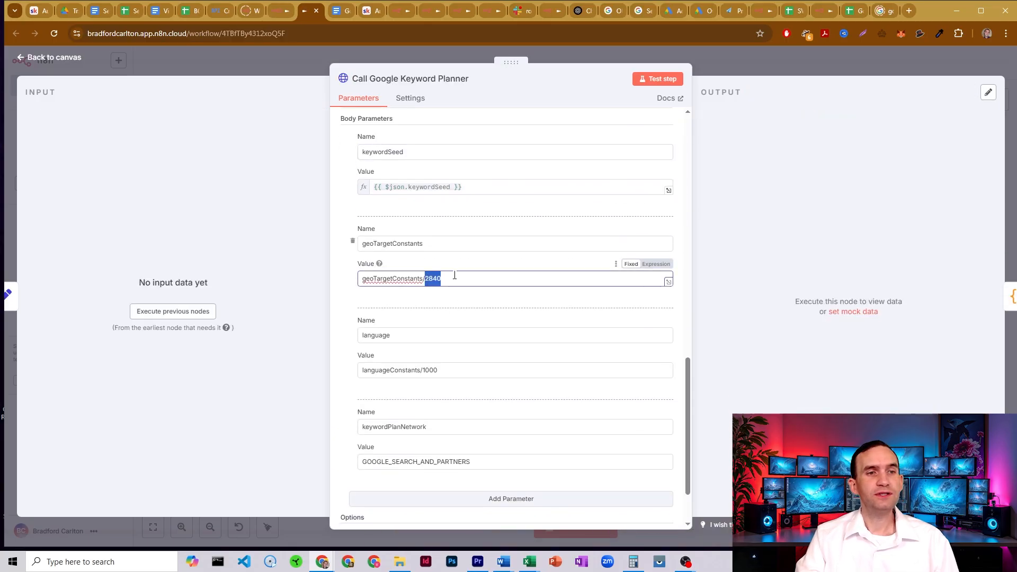
click(447, 275)
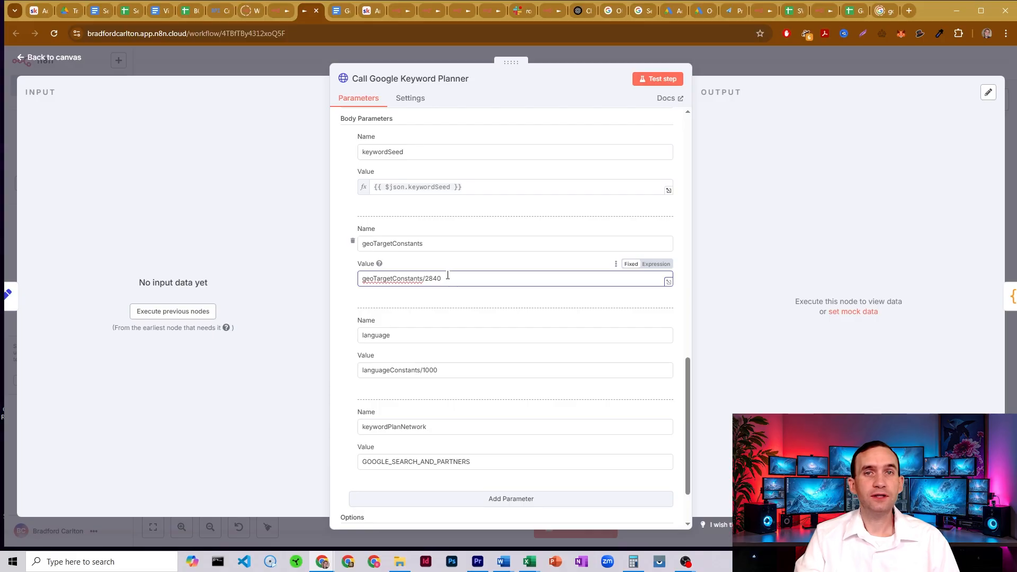
drag(448, 276, 425, 288)
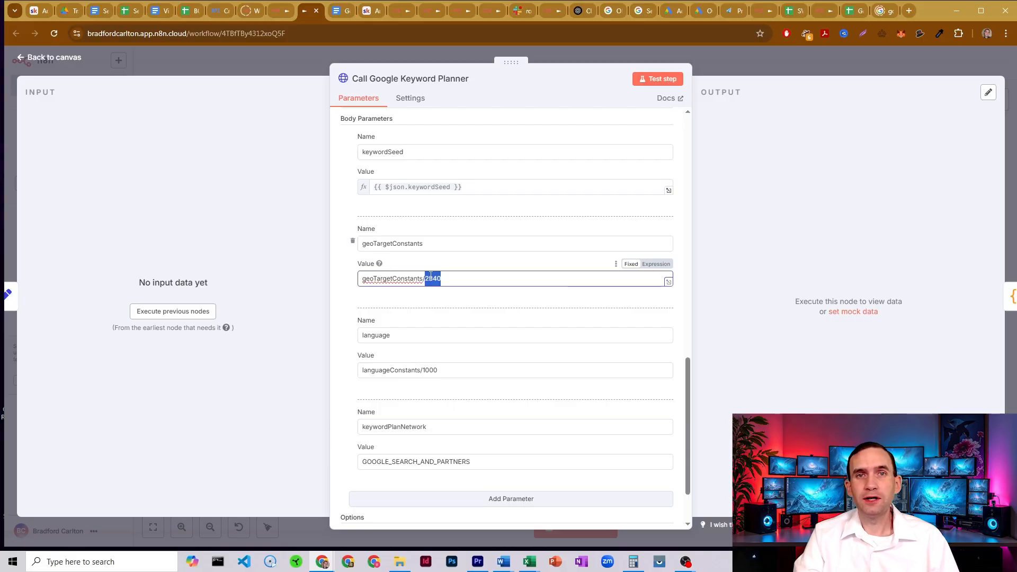
click(431, 276)
drag(445, 275, 428, 274)
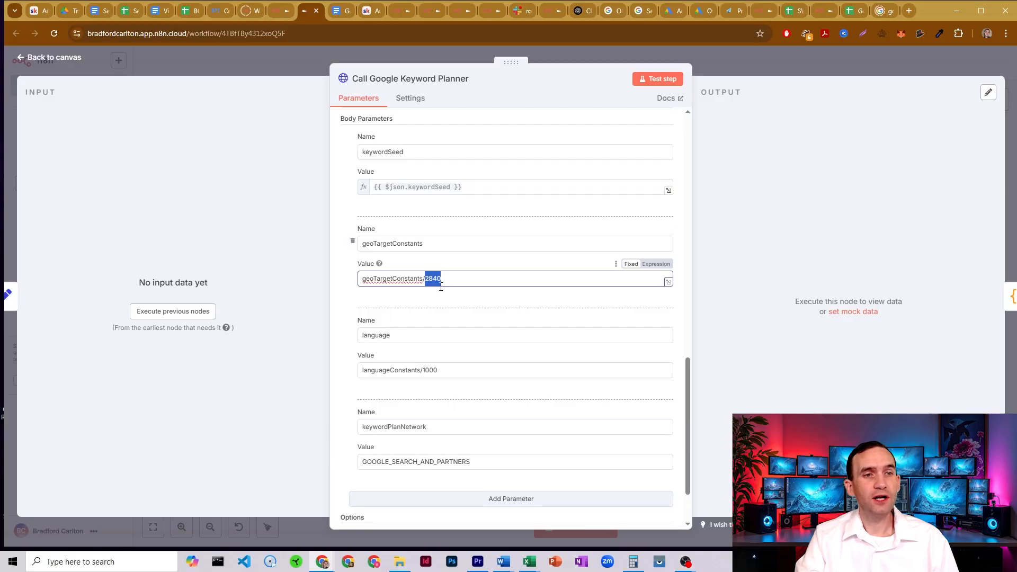
click(441, 286)
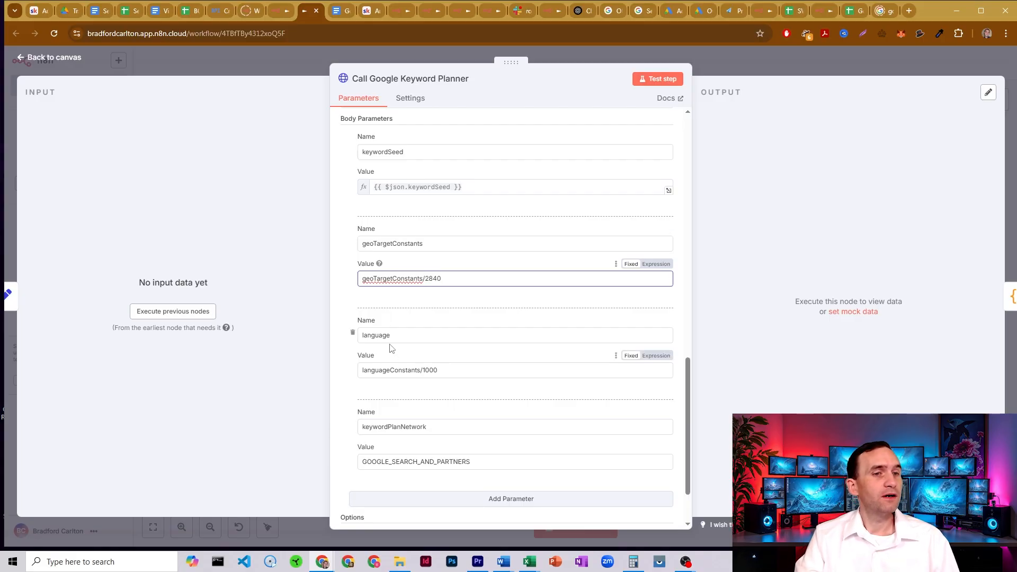
Step: Inspect the language code 1000 in the language body parameter
drag(425, 370, 443, 370)
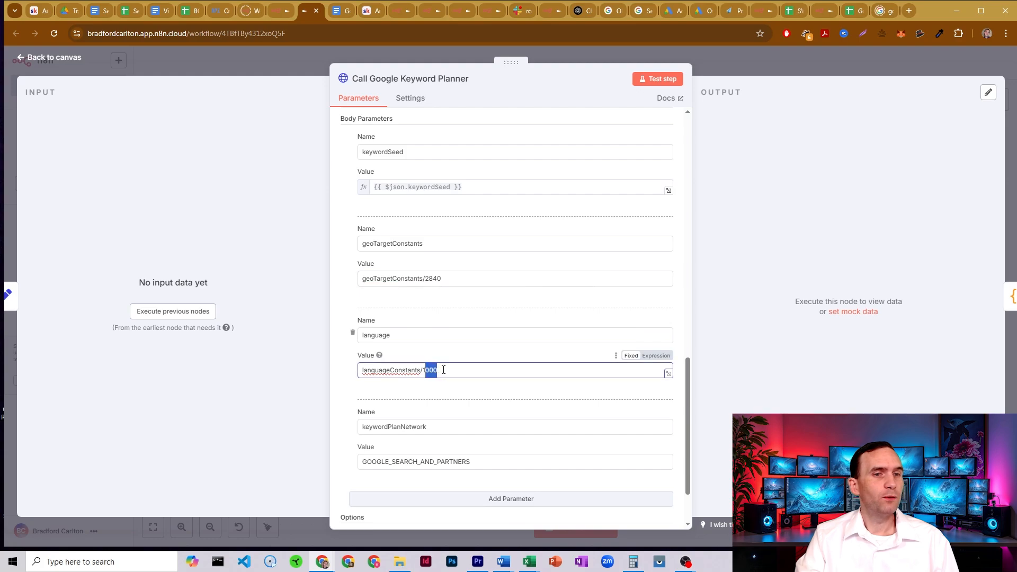
click(443, 370)
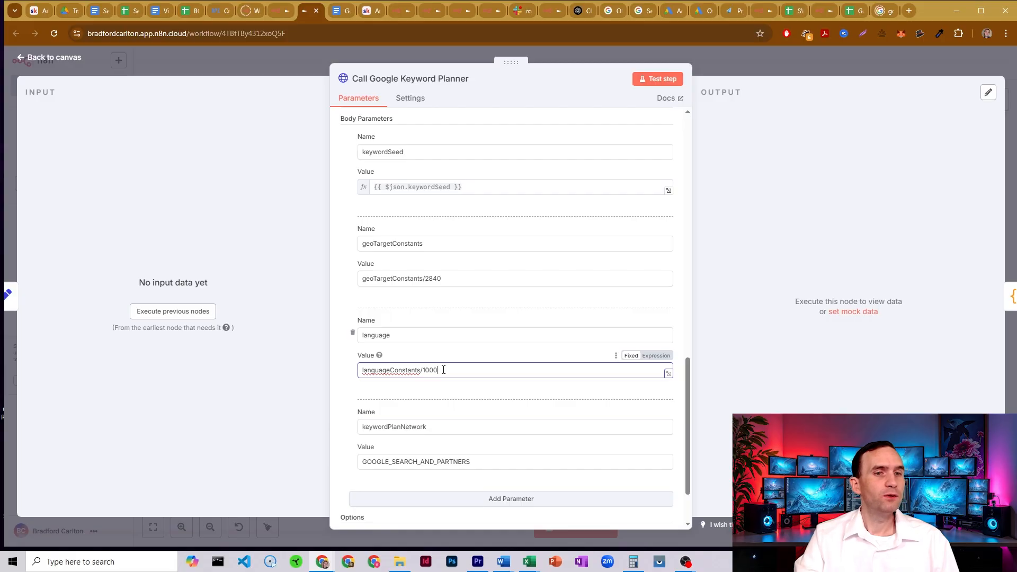
drag(443, 370, 423, 370)
click(430, 370)
scroll(430, 365, down, 2)
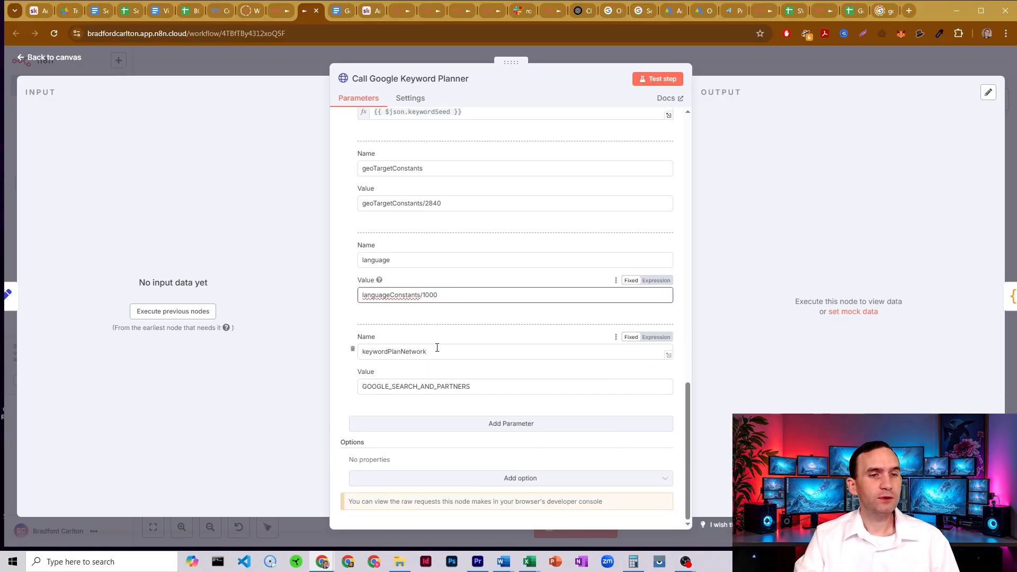
Step: Examine the GOOGLE_SEARCH_AND_PARTNERS value of the keywordPlanNetwork body parameter
drag(362, 386, 483, 387)
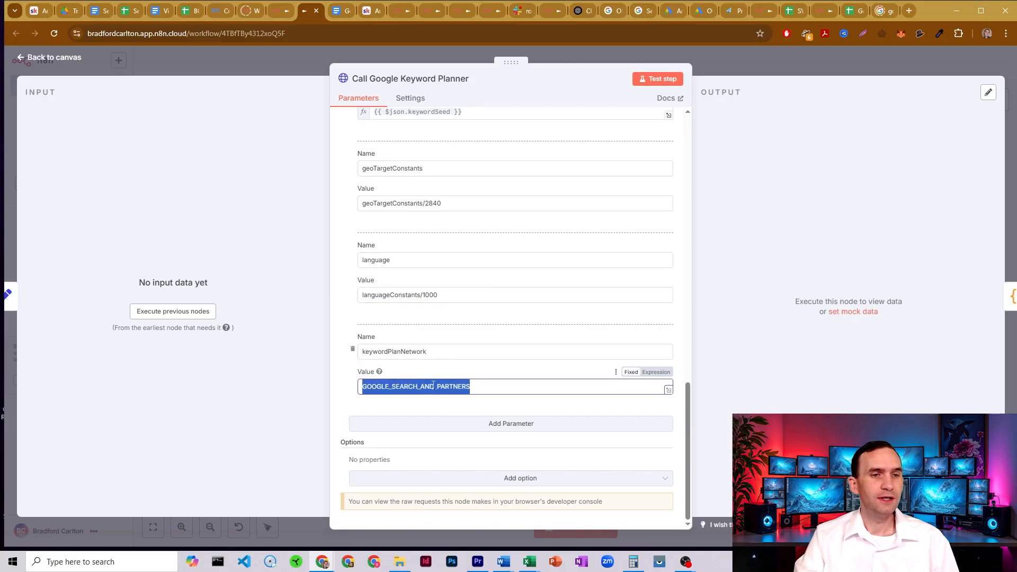
drag(417, 386, 481, 385)
click(458, 382)
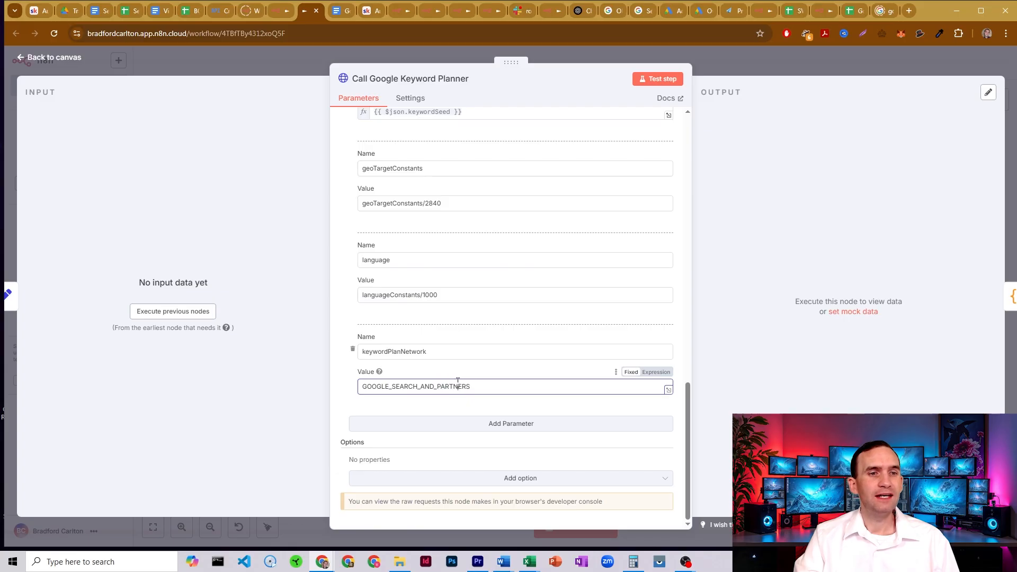
Step: Try shortening the keywordPlanNetwork value to GOOGLE_SEARCH, and undo the deletion
drag(419, 386, 502, 386)
key(BackSpace)
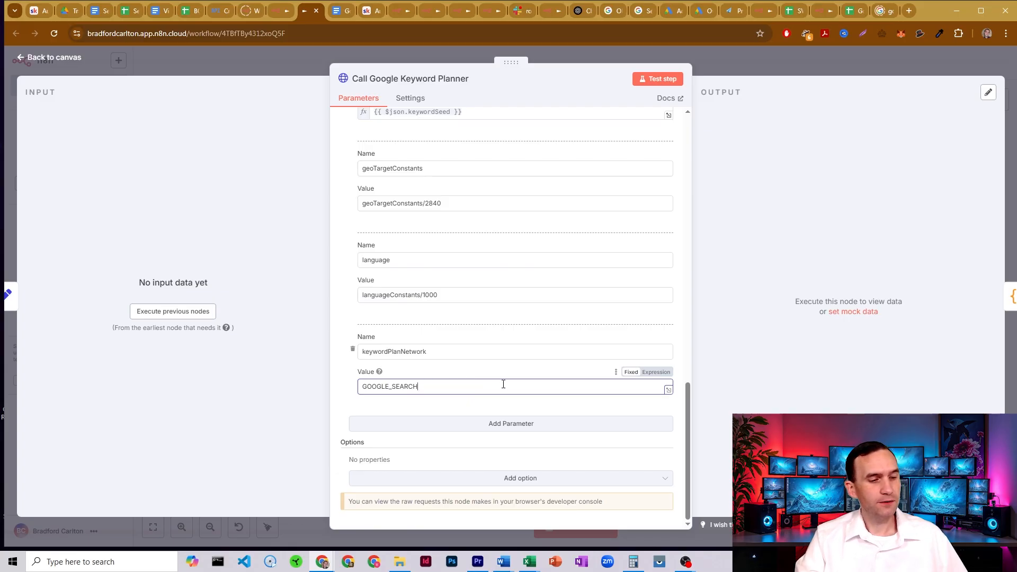
key(ctrl+z)
click(476, 327)
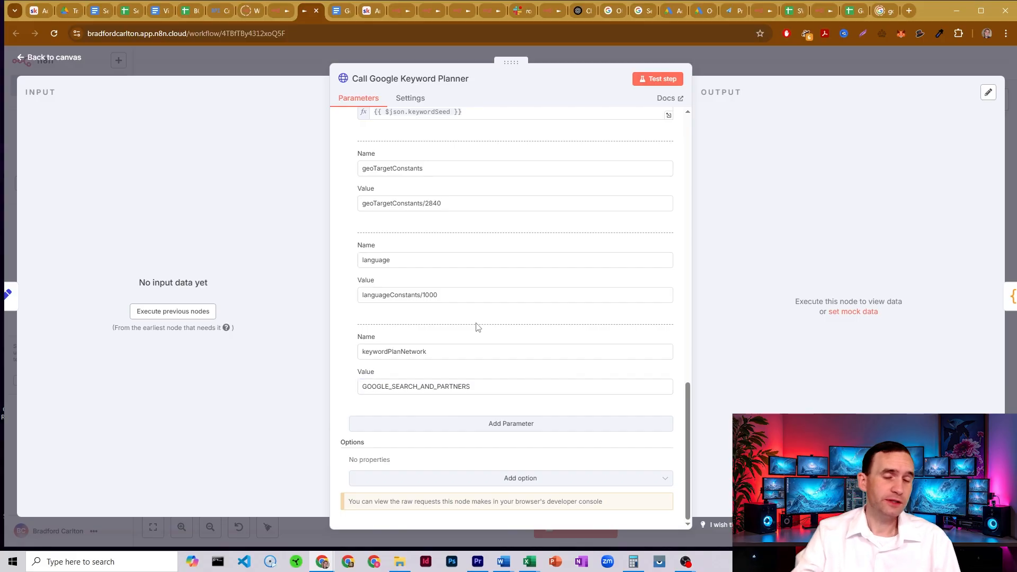
Step: Look back over the header parameters, credential and URL settings of the Call Google Keyword Planner node, and return to the canvas
scroll(478, 318, up, 10)
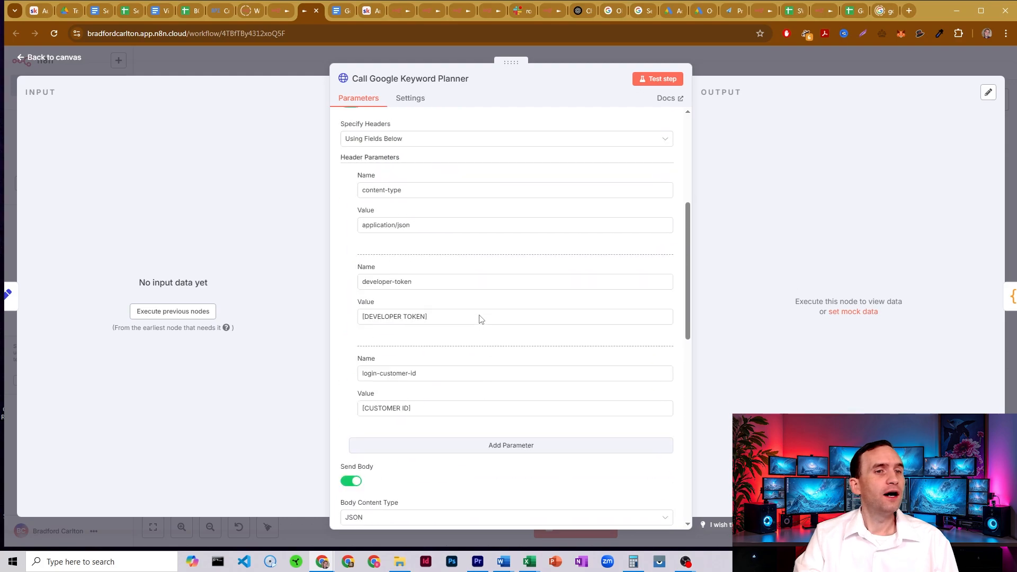
scroll(479, 318, up, 1)
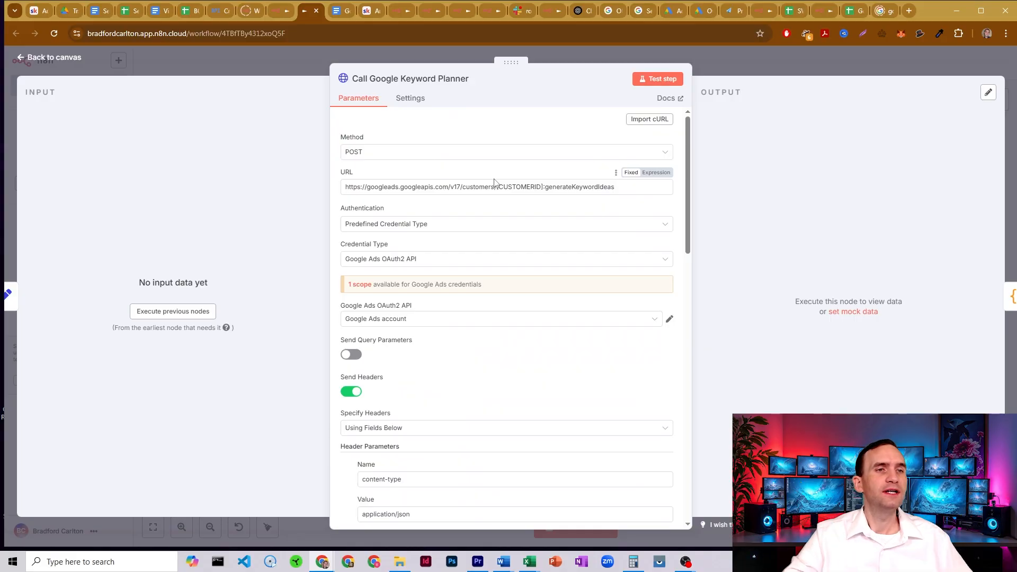
click(726, 53)
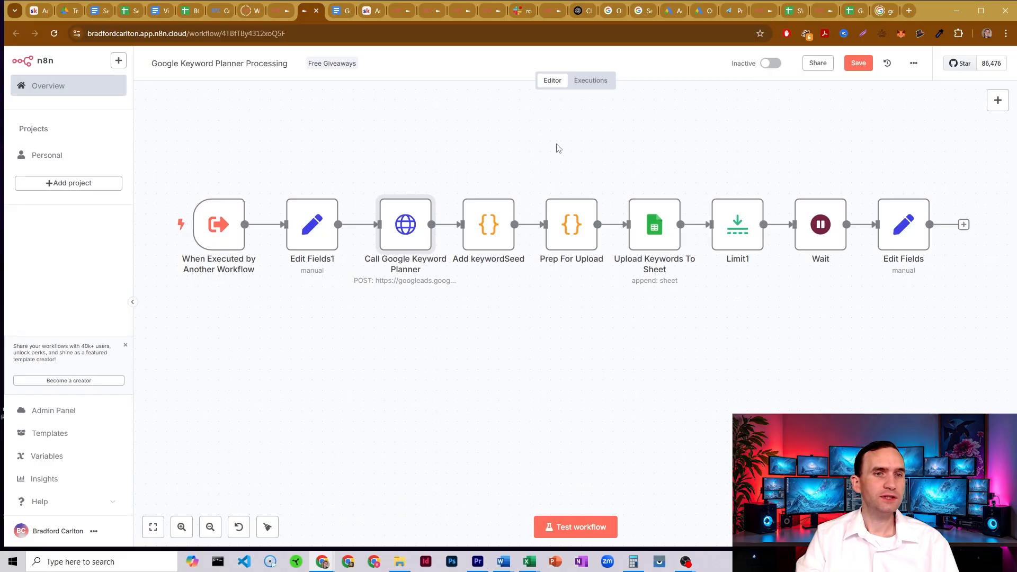
Step: View the Add keywordSeed code node and return to the canvas
click(483, 237)
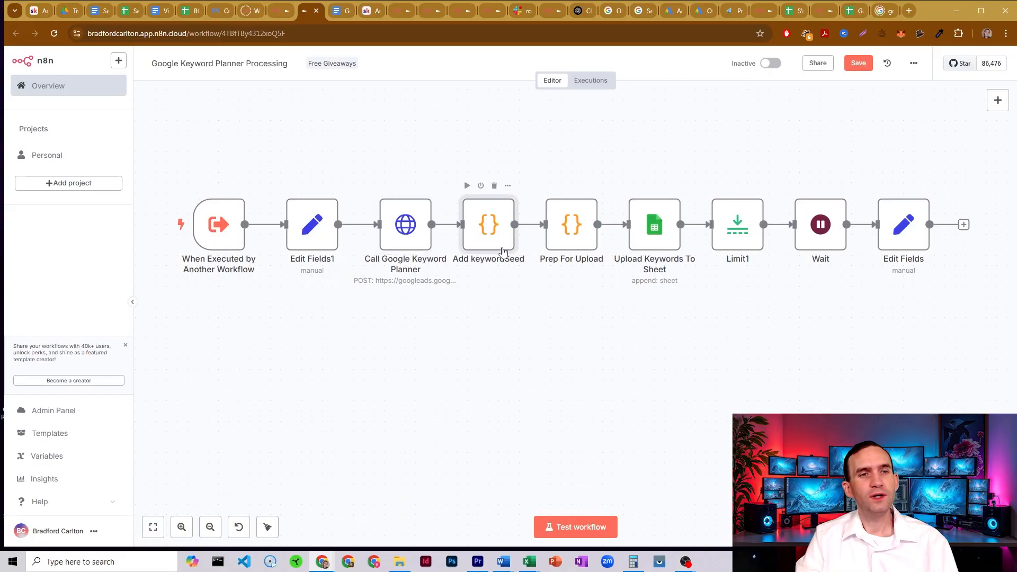
double_click(501, 222)
key(Escape)
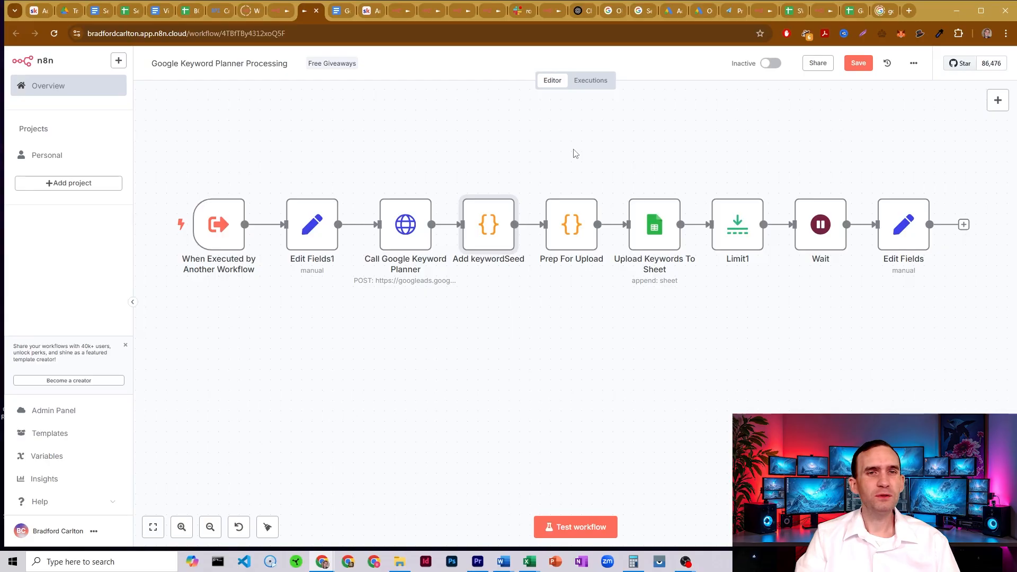
Step: Examine the Prep For Upload node's JavaScript fields, from keyword, sourceSeed and volume to competition, competitionIndex, lowBid and highBid, and return to the canvas
double_click(572, 212)
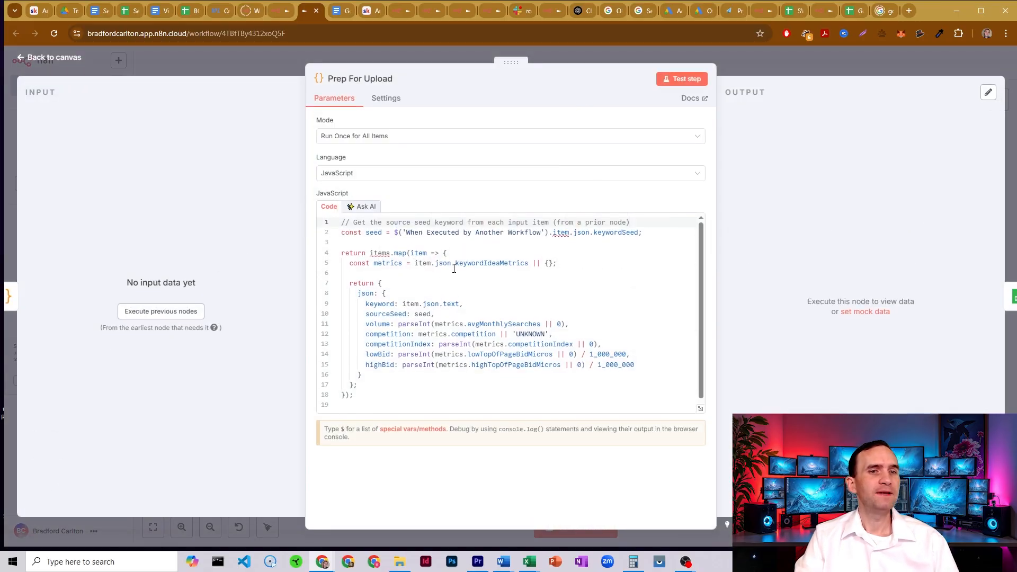
scroll(453, 268, down, 1)
click(426, 329)
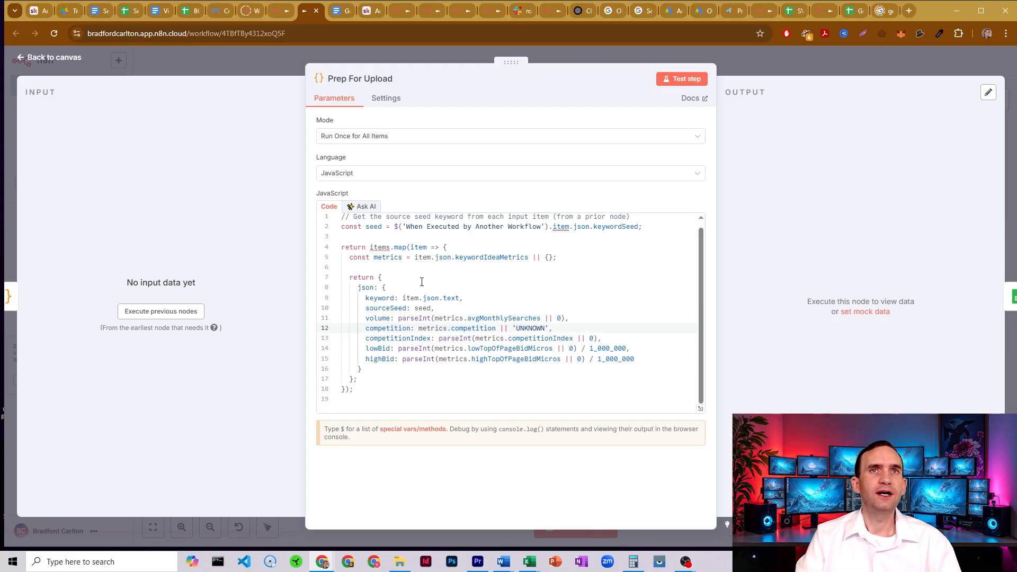
click(382, 302)
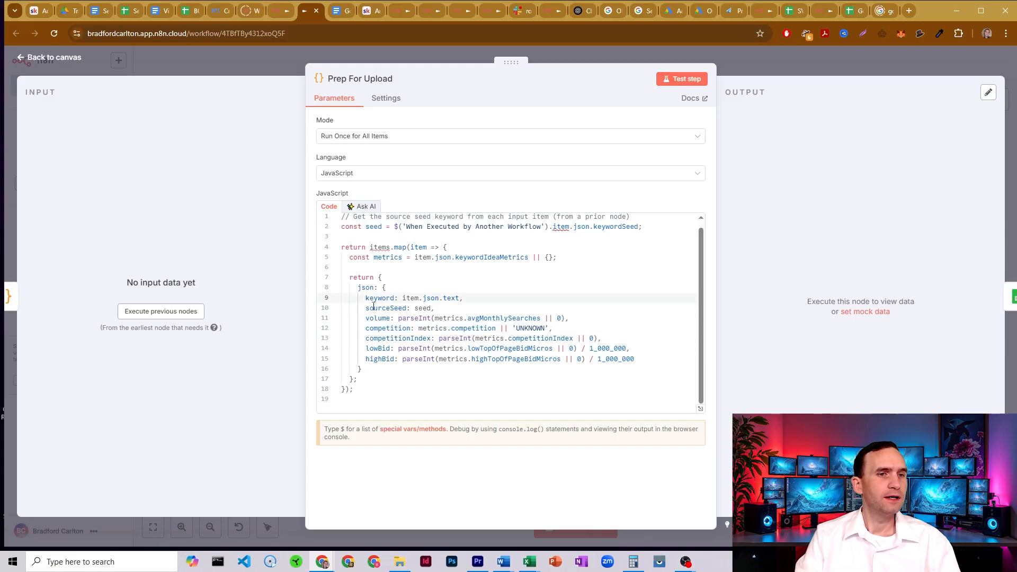
click(373, 307)
click(382, 319)
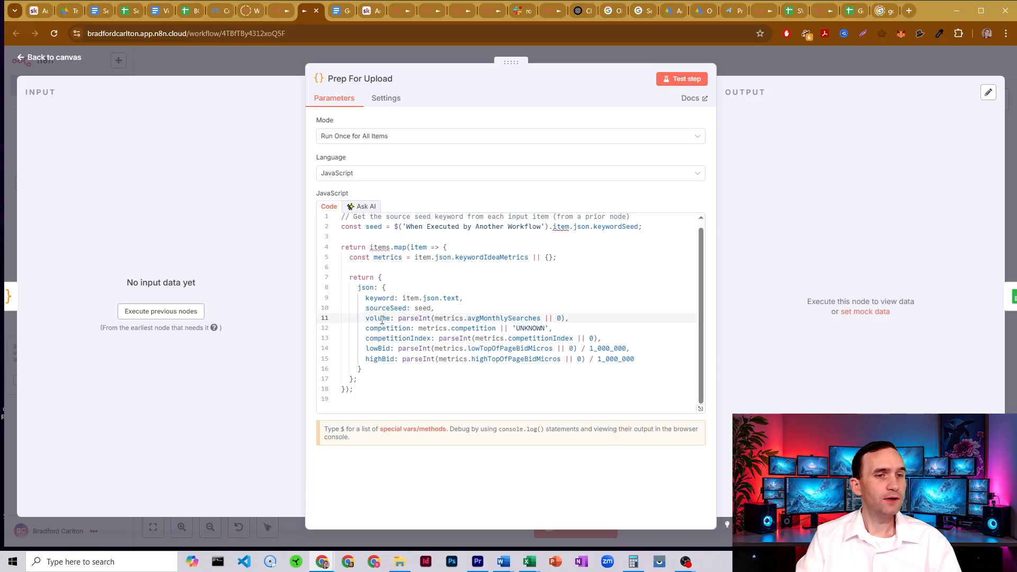
click(391, 328)
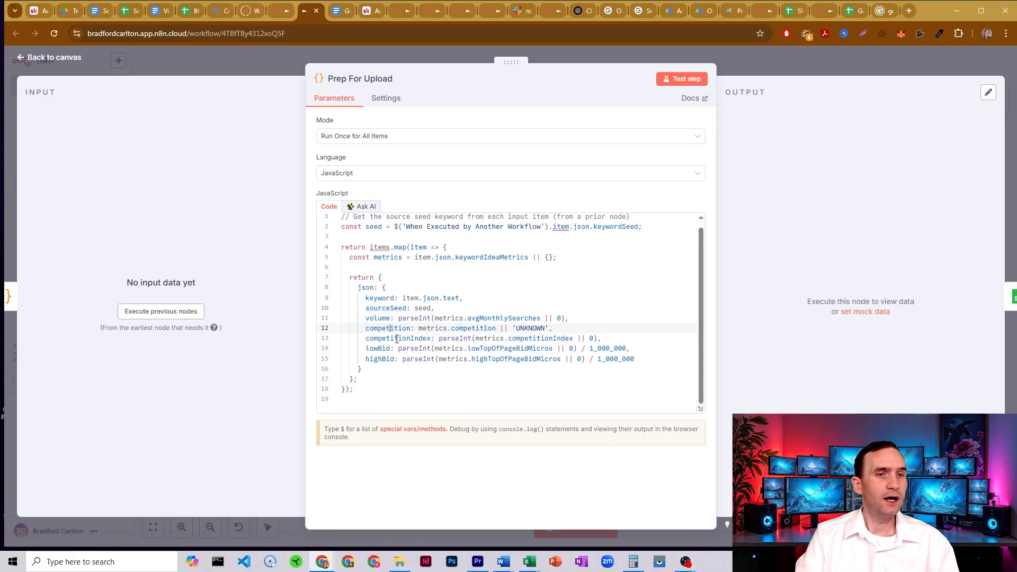
click(396, 339)
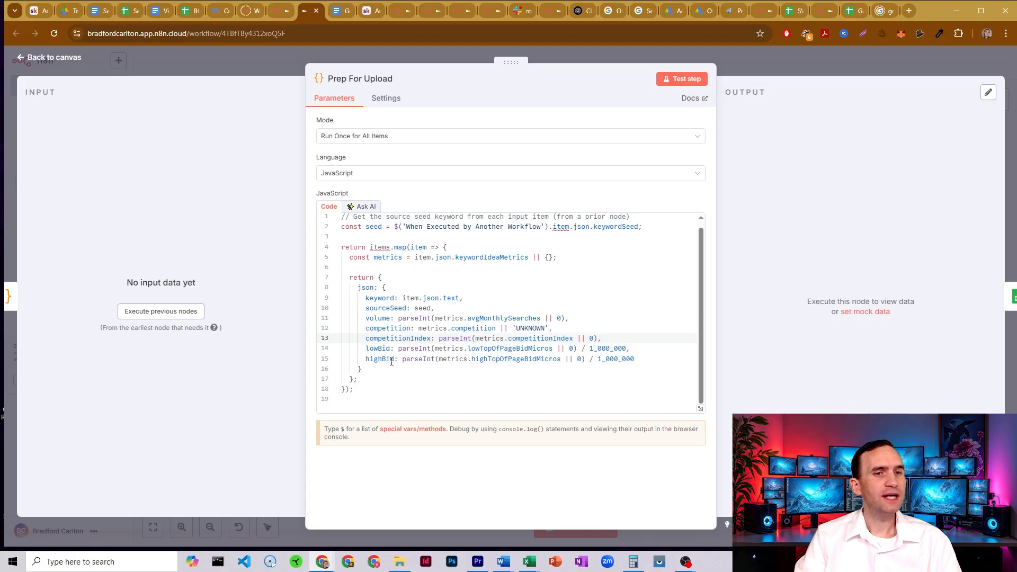
click(391, 360)
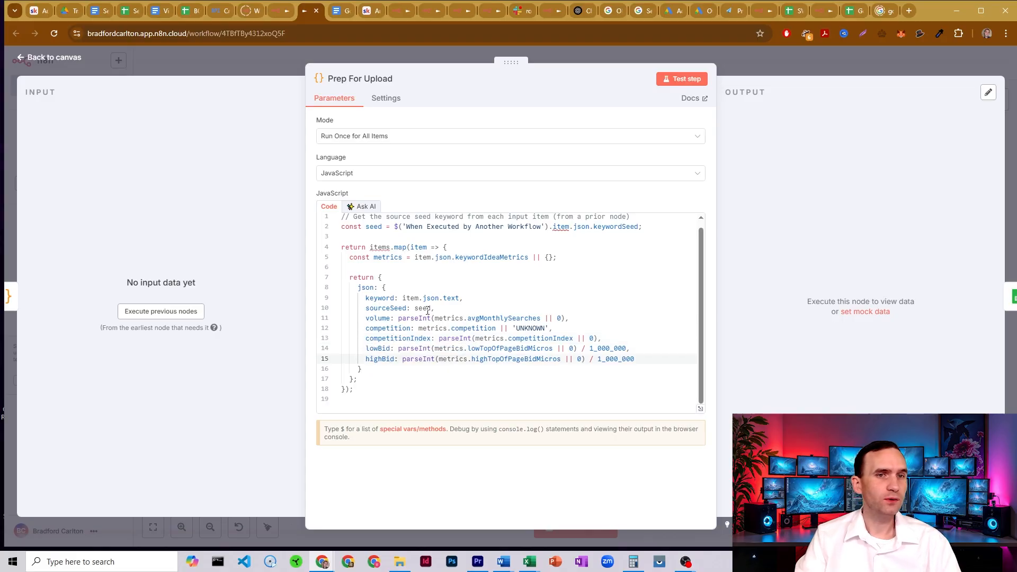
click(761, 66)
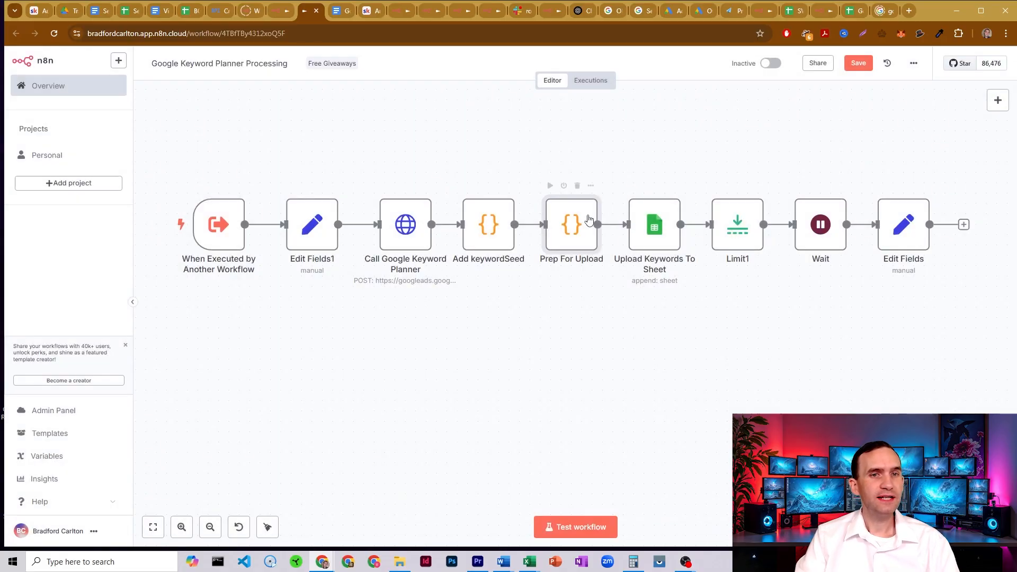
Step: Compare the Document and Sheet expressions in the Upload Keywords To Sheet node with the spreadsheetId and sheetName inputs of the parent workflow's Execute Workflow node
click(667, 230)
double_click(667, 229)
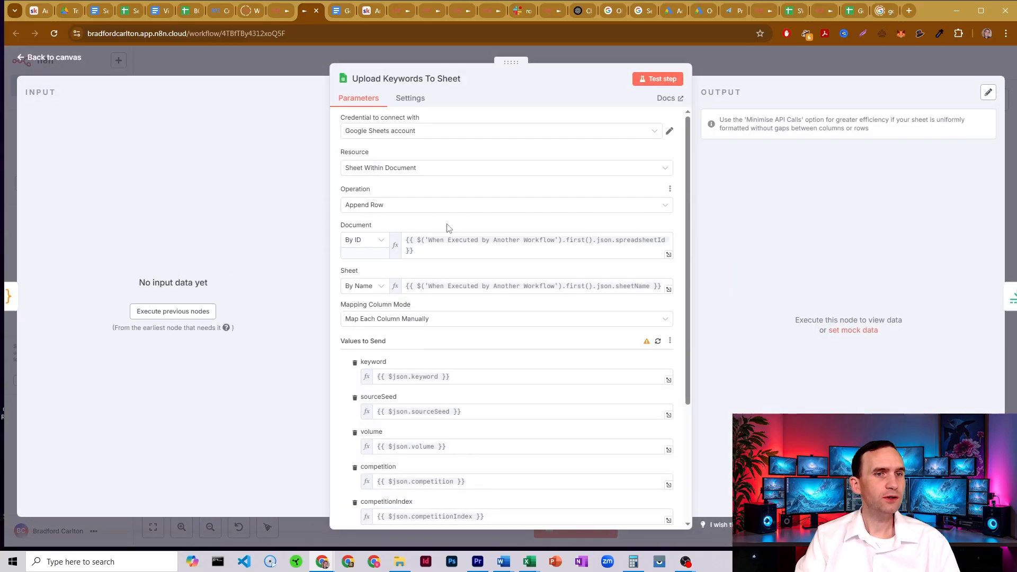
click(631, 242)
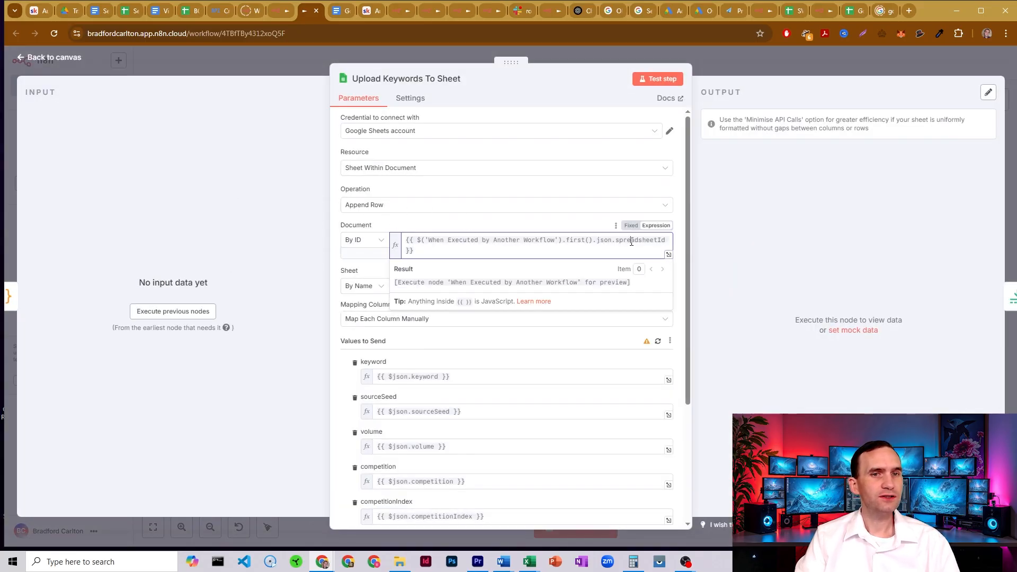
click(281, 10)
click(305, 10)
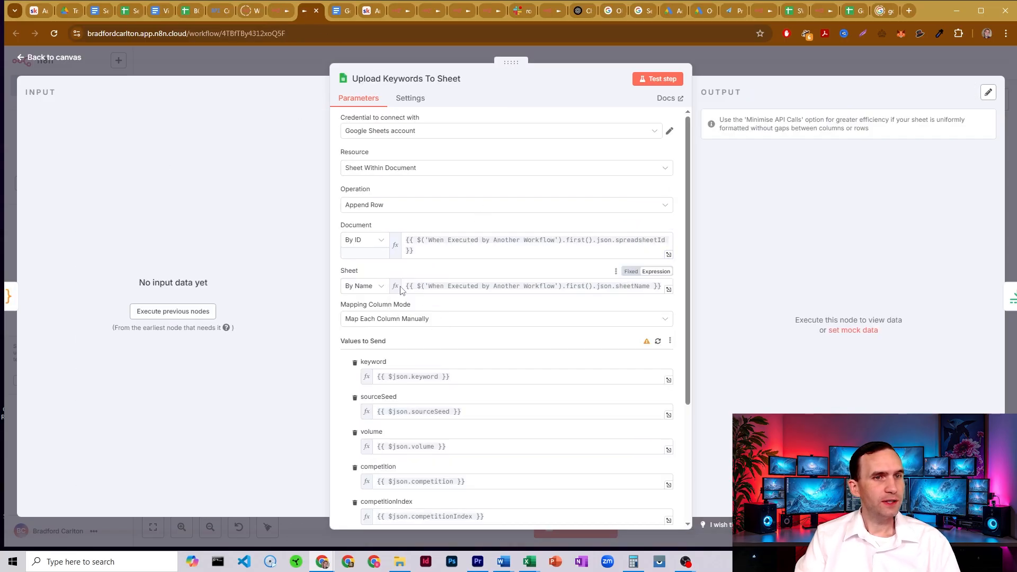
click(282, 6)
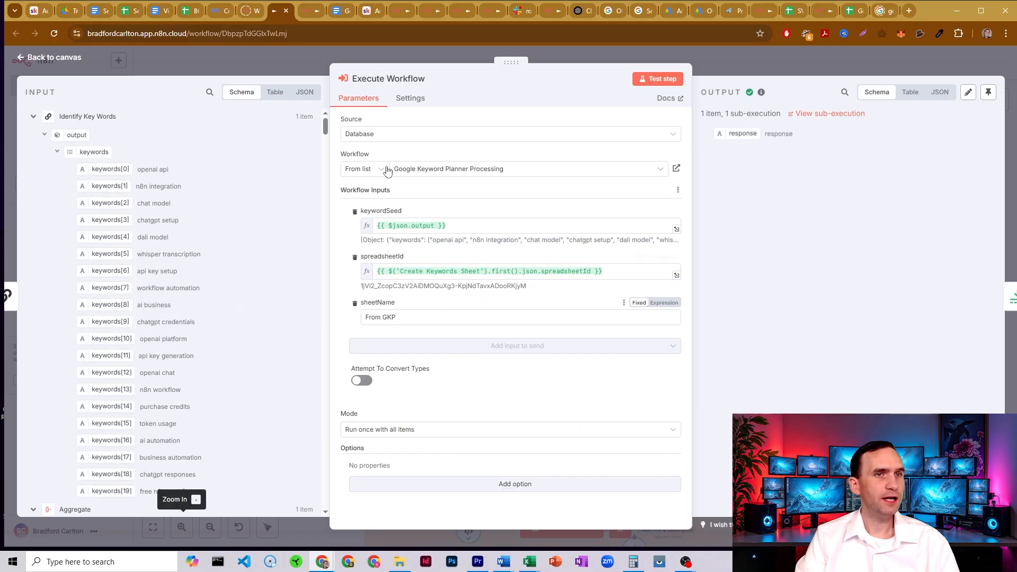
click(310, 11)
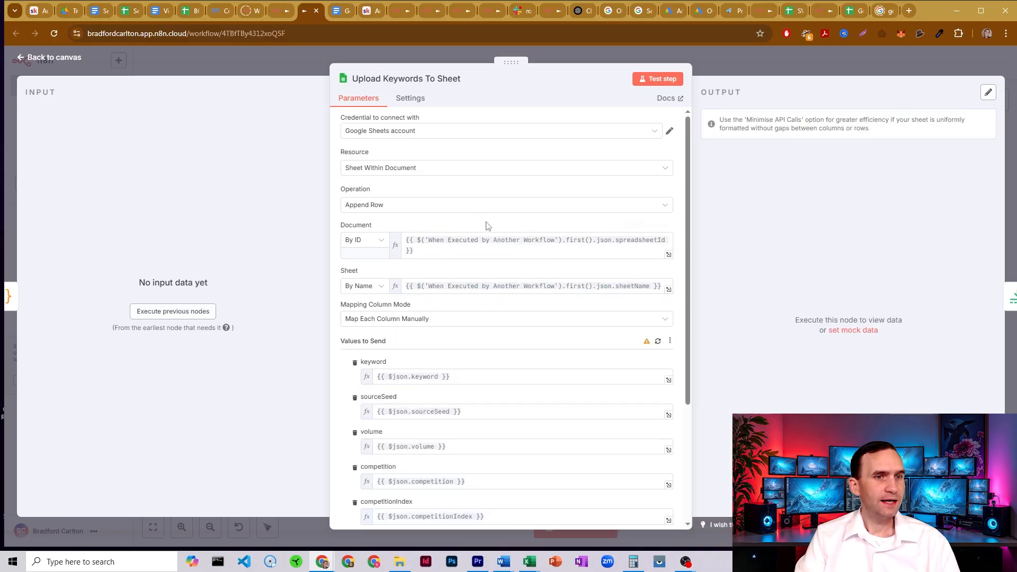
Step: Examine the Values to Send column mappings in the Upload Keywords To Sheet node, from keyword to highBid, and return to the canvas
scroll(486, 246, down, 3)
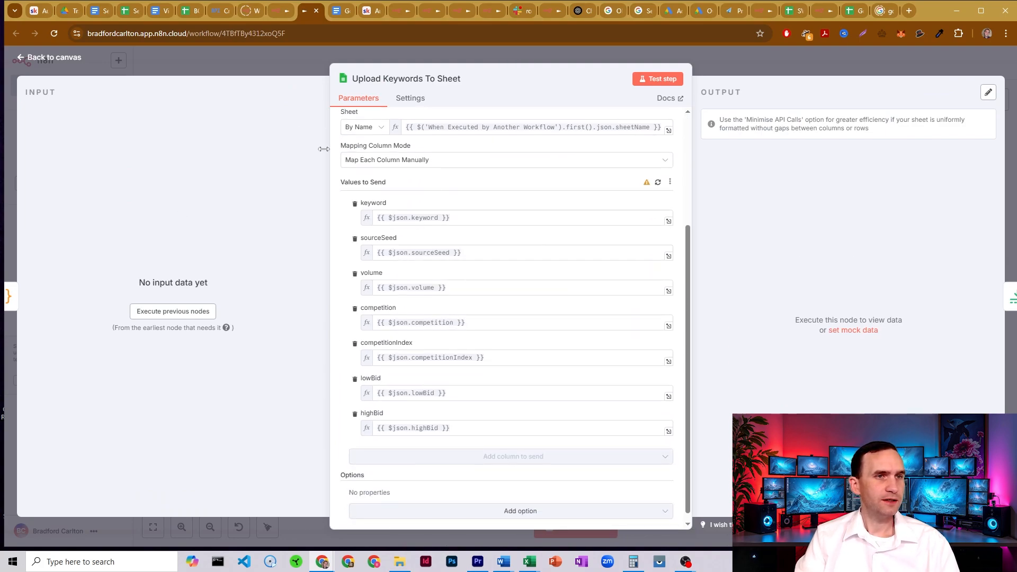
click(304, 59)
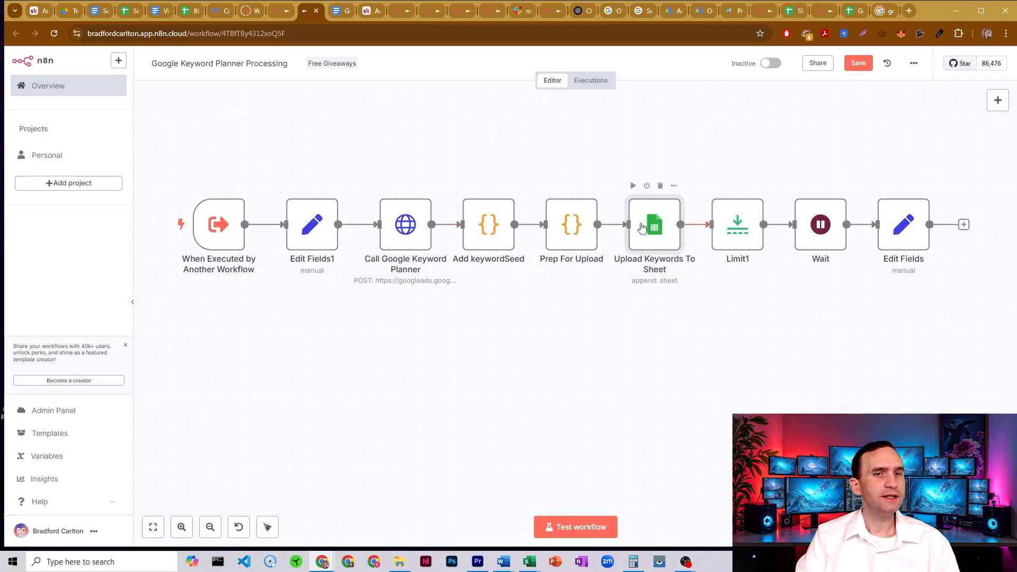
key(Return)
scroll(420, 381, down, 2)
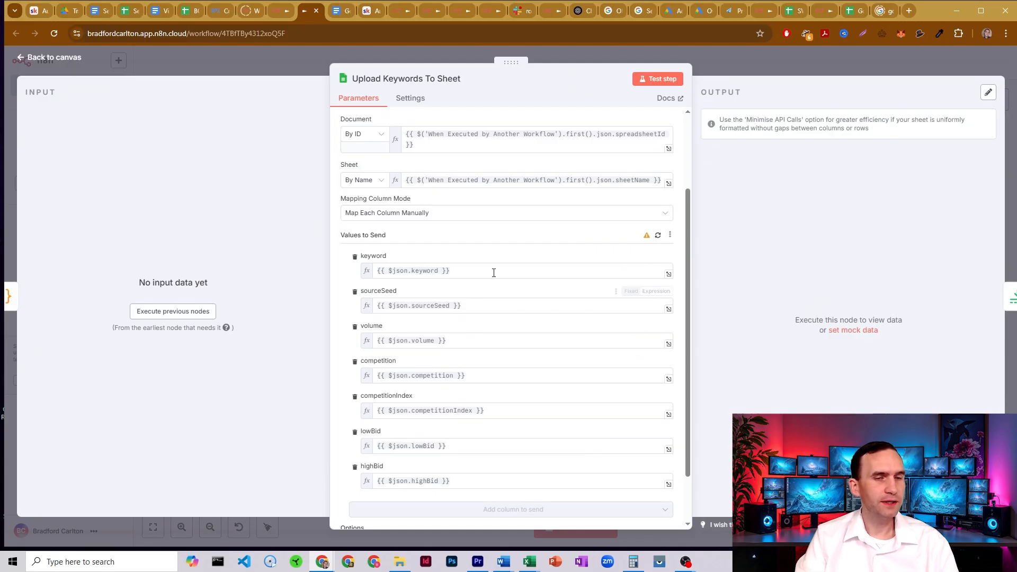
scroll(492, 270, down, 2)
scroll(508, 280, up, 2)
scroll(498, 297, up, 3)
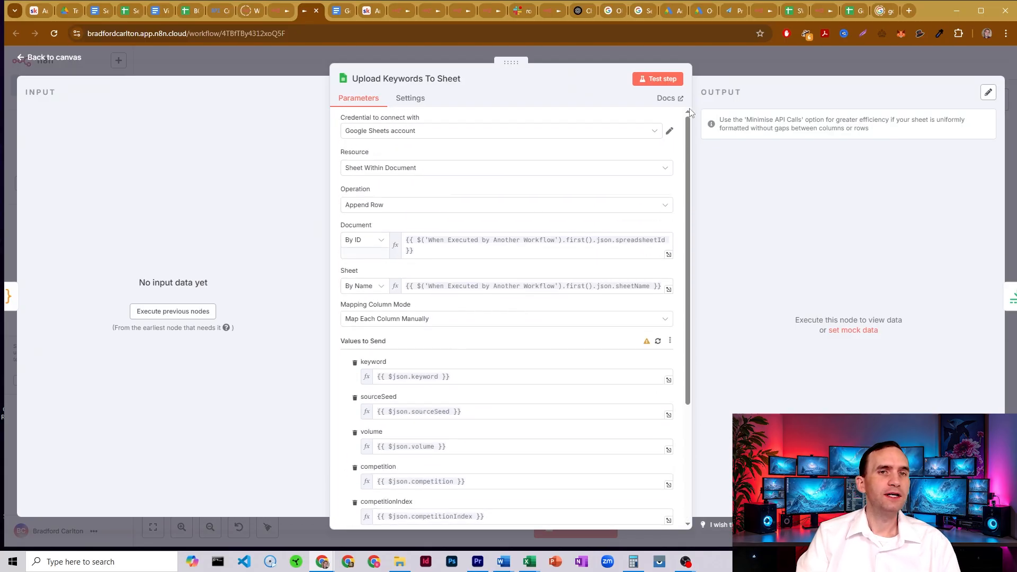
click(707, 53)
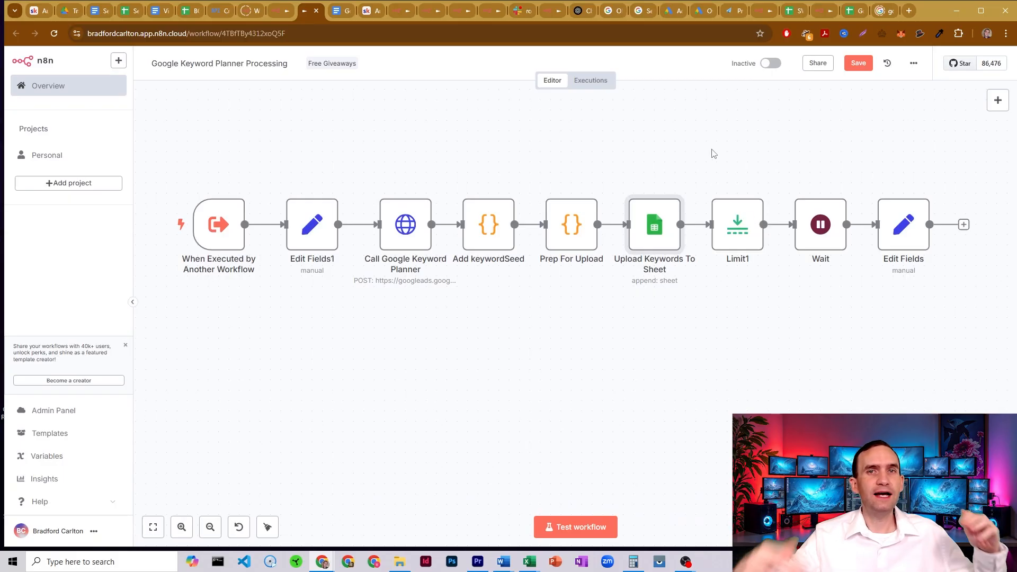
Step: Check the Max Items and Keep settings of the Limit1 node and return to the canvas
double_click(740, 218)
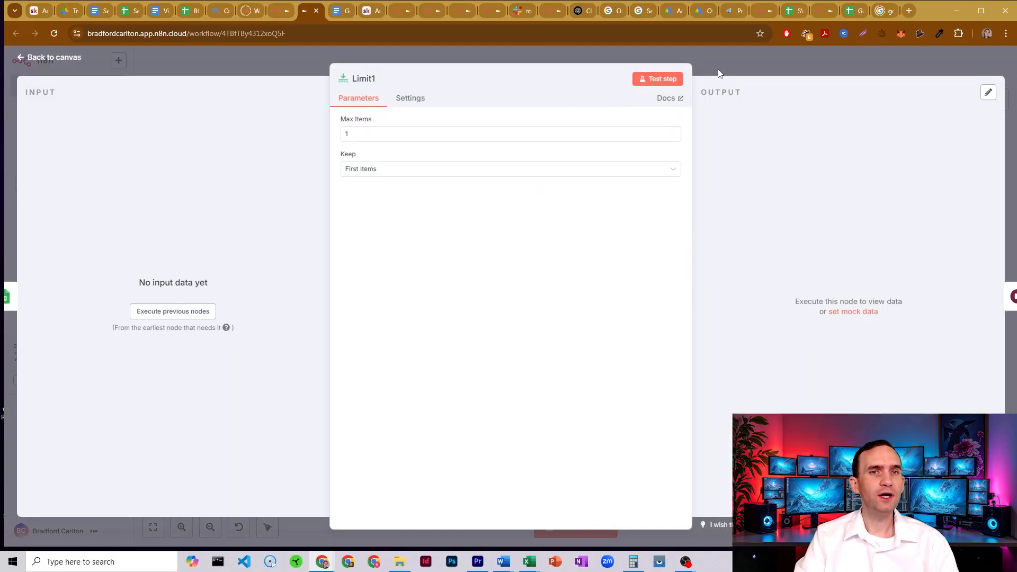
click(717, 58)
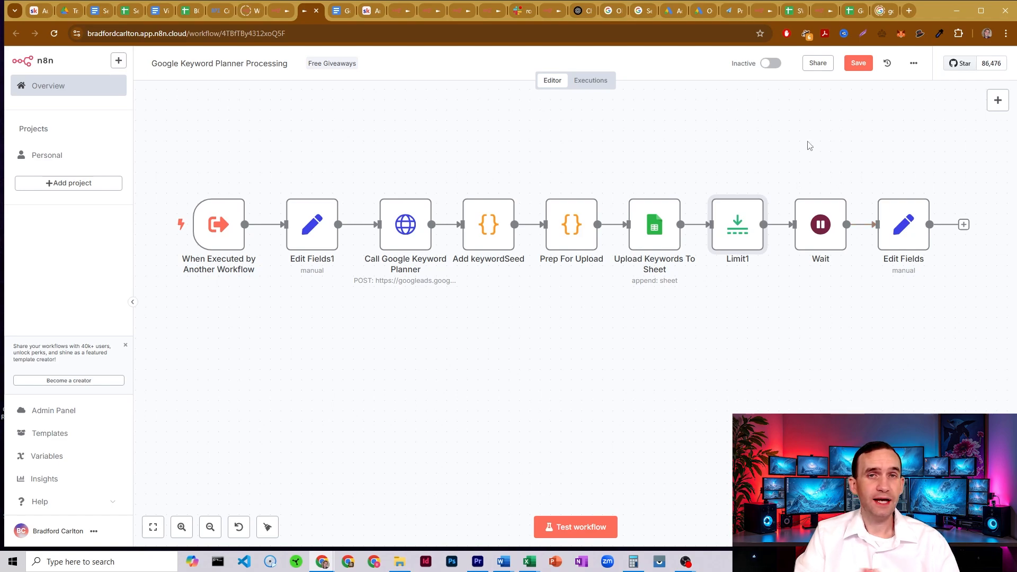
mouse_move(823, 232)
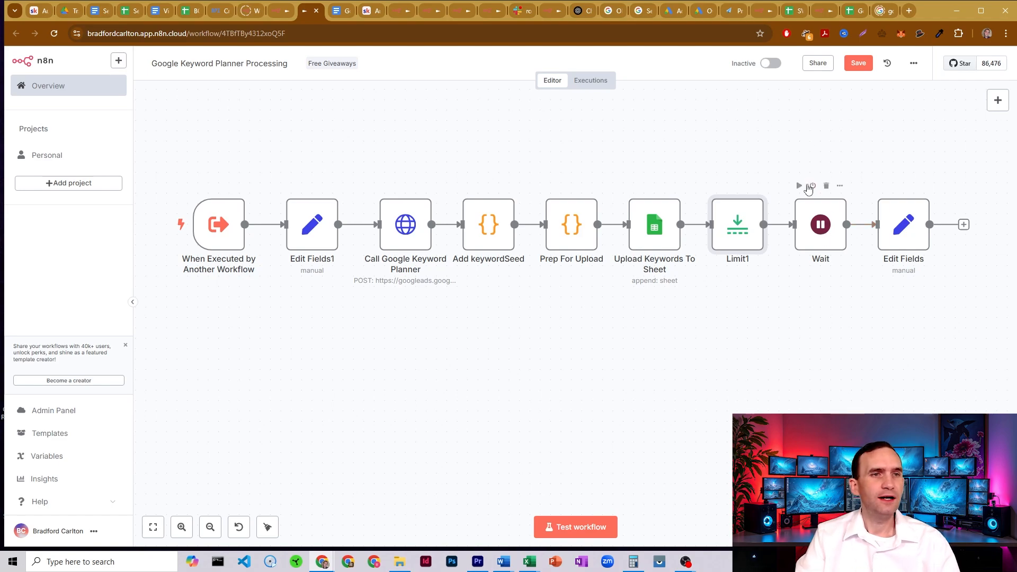
Step: Compare the response field in the final Edit Fields node with the output of the parent workflow's Execute Workflow node, and return to the sub-workflow canvas
double_click(909, 225)
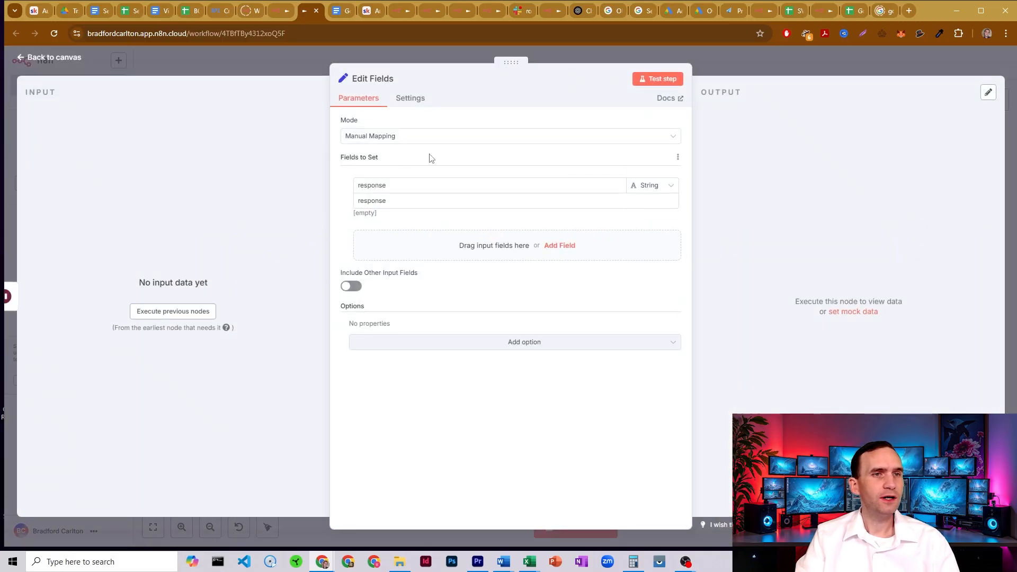
double_click(375, 186)
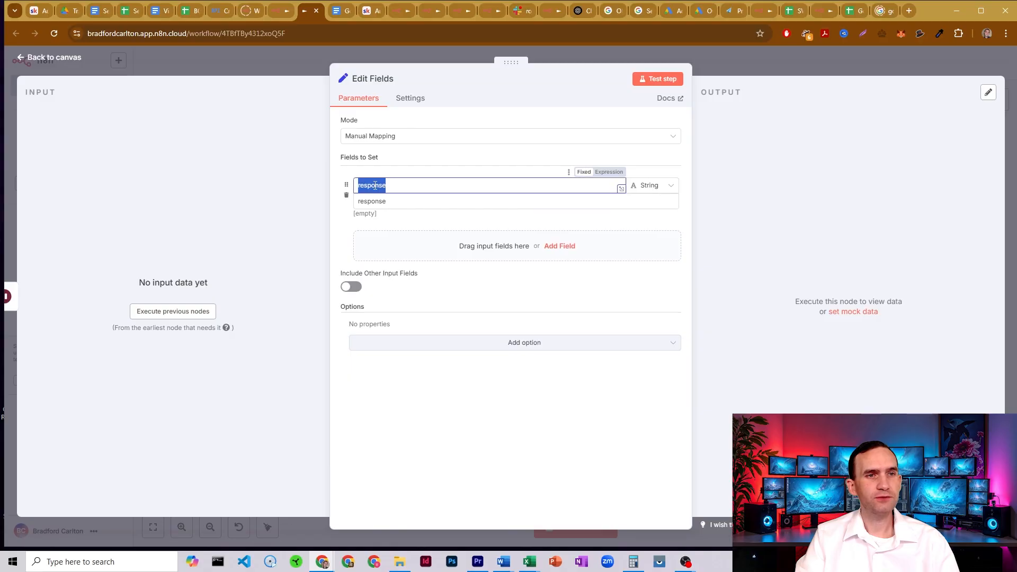
click(281, 15)
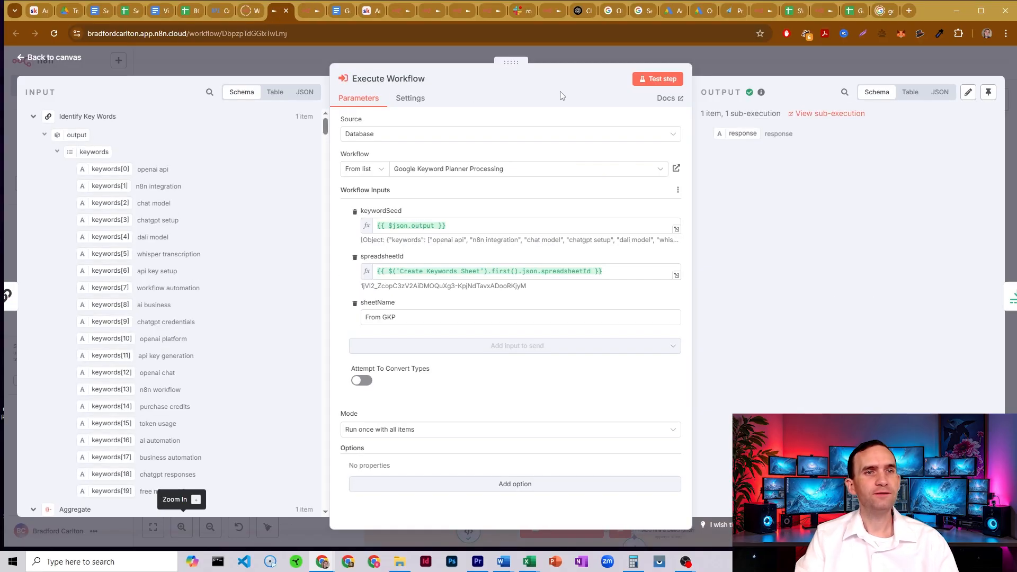
click(306, 9)
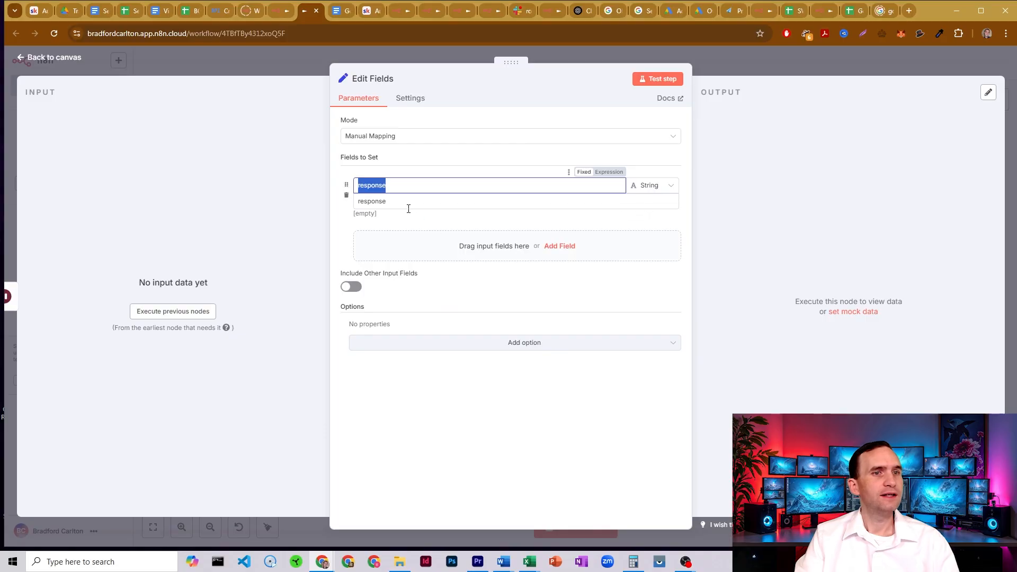
double_click(377, 200)
click(735, 62)
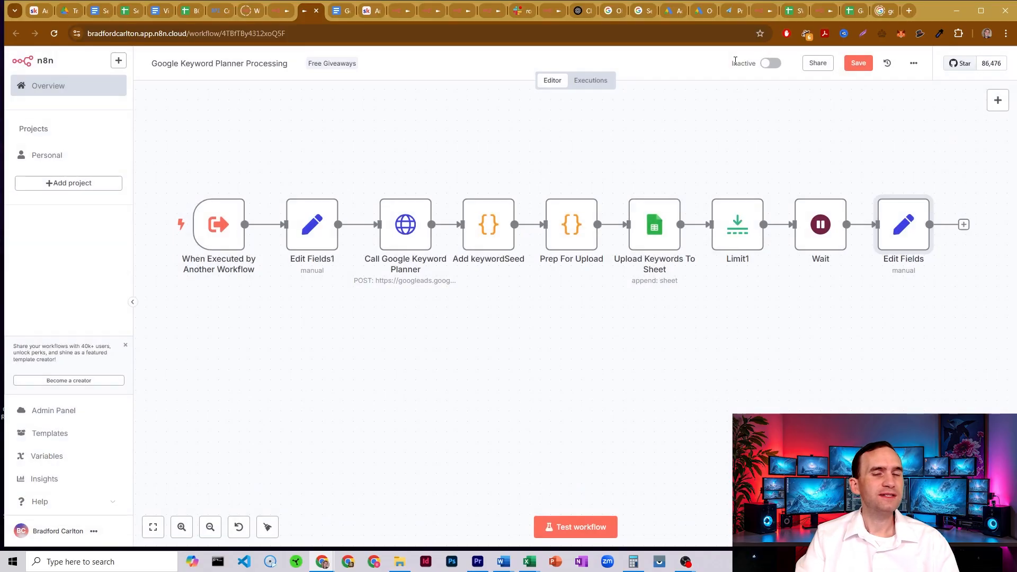
Step: Close the Execute Workflow node in The Video SEO Maximizer workflow and look over its Process The Keywords section
click(280, 10)
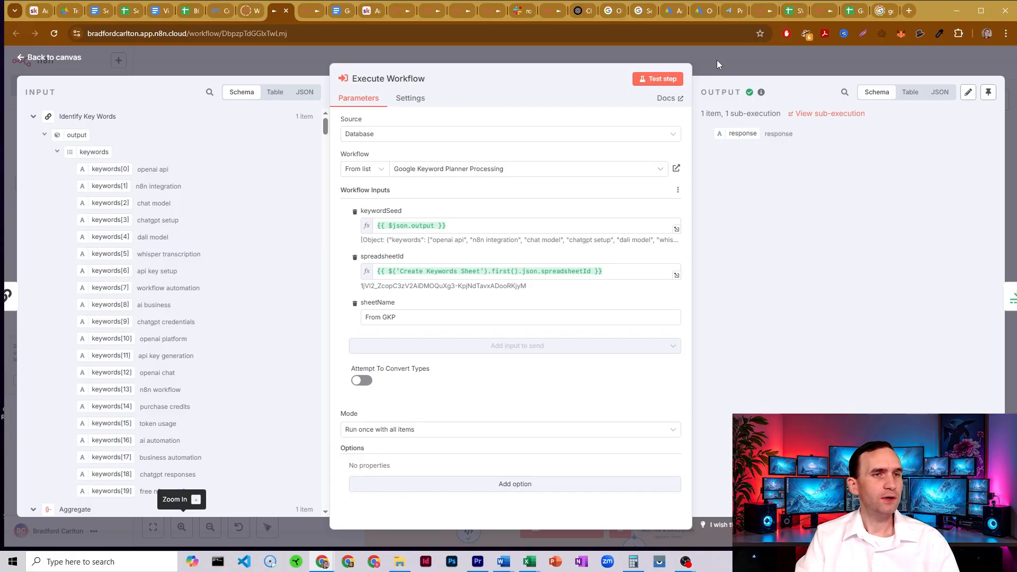
click(717, 60)
click(311, 12)
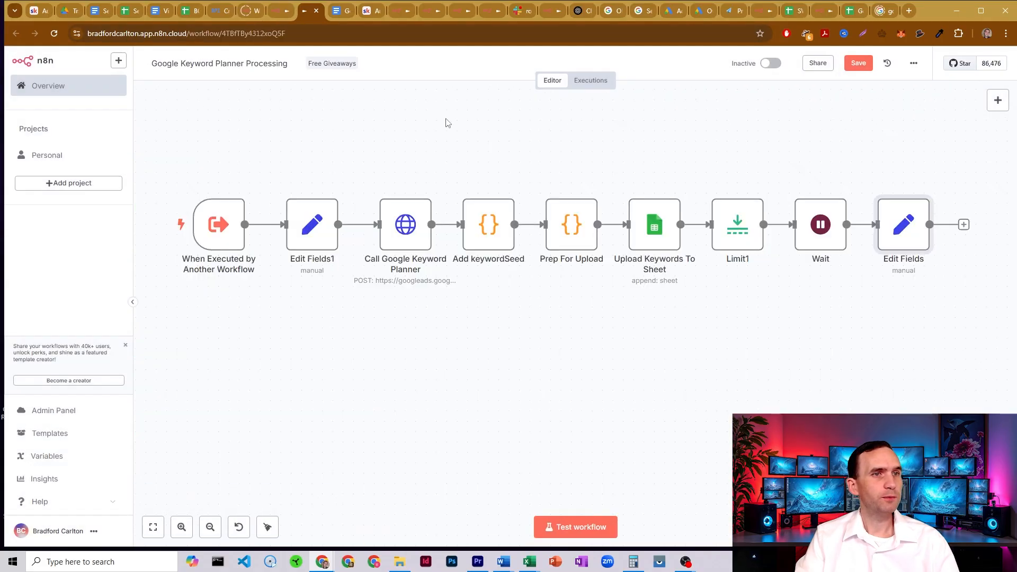
click(279, 12)
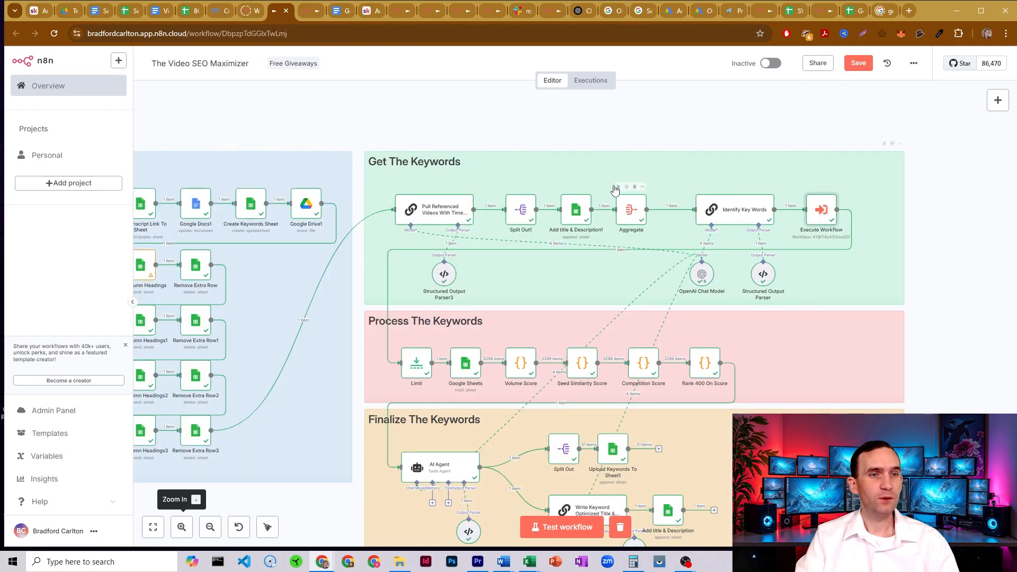
scroll(938, 198, down, 5)
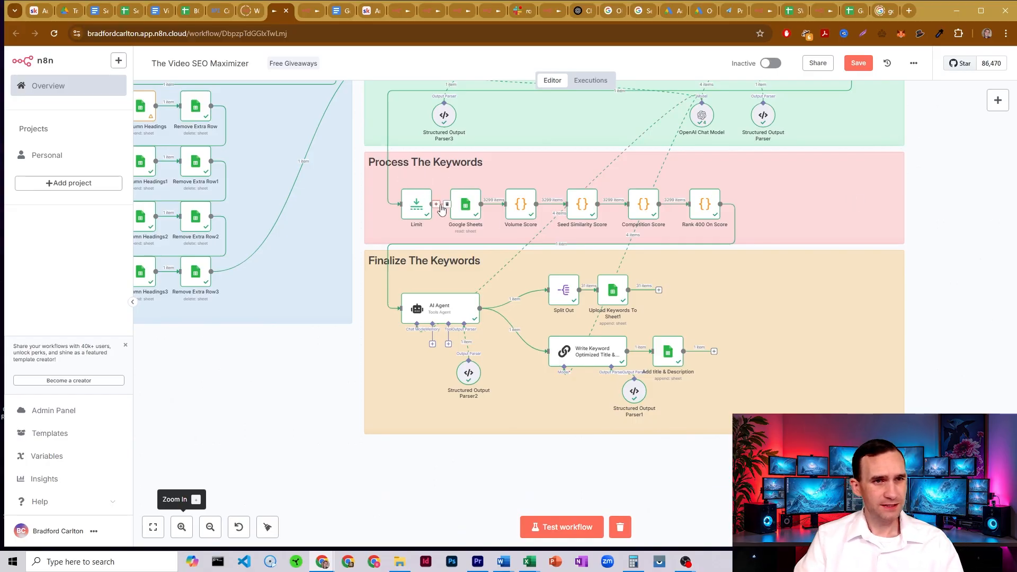
scroll(416, 210, up, 3)
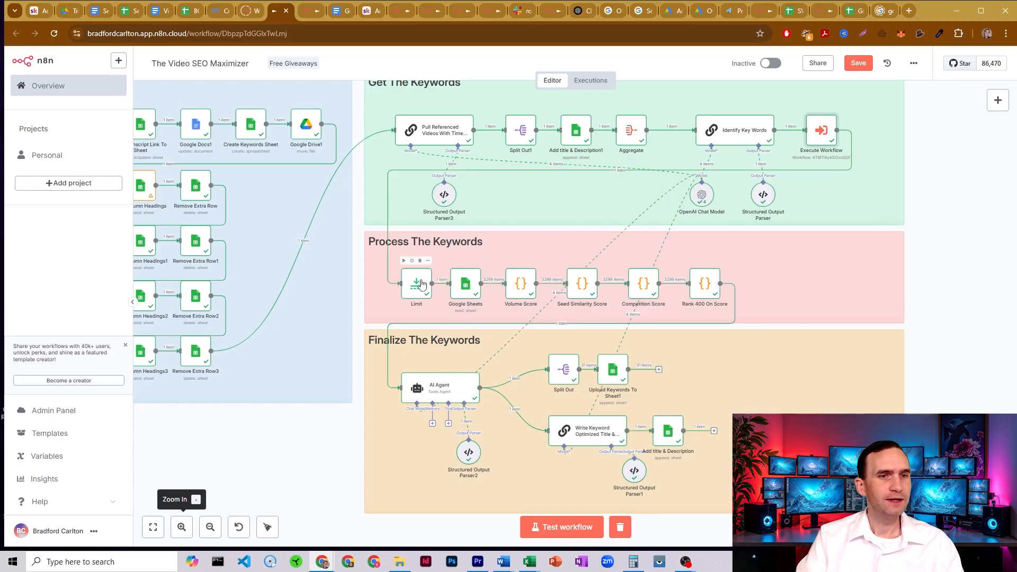
Step: Examine the Google Sheets node's Document and Sheet settings and its output keyword, volume and bid fields, and return to the canvas
double_click(467, 286)
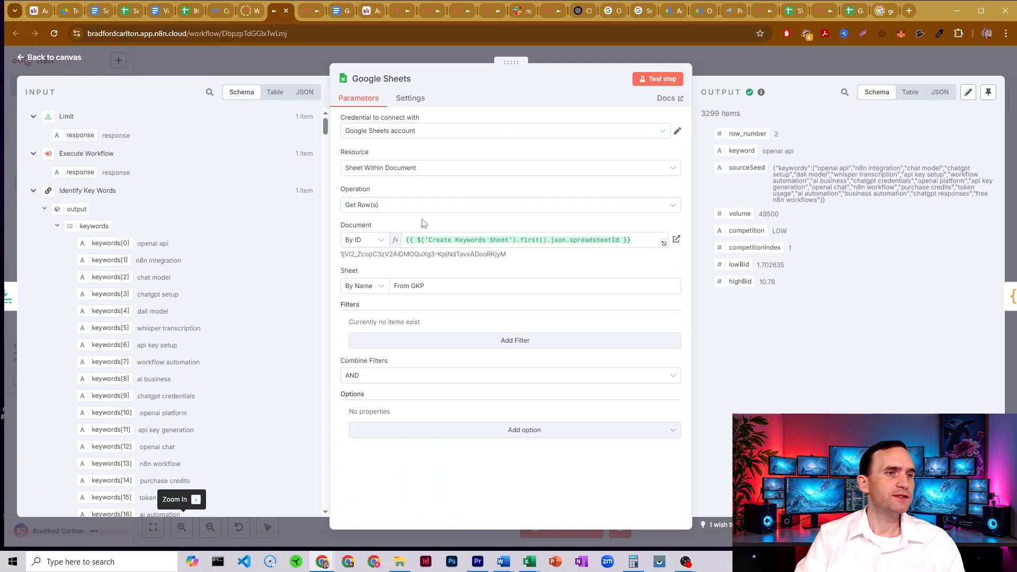
double_click(419, 287)
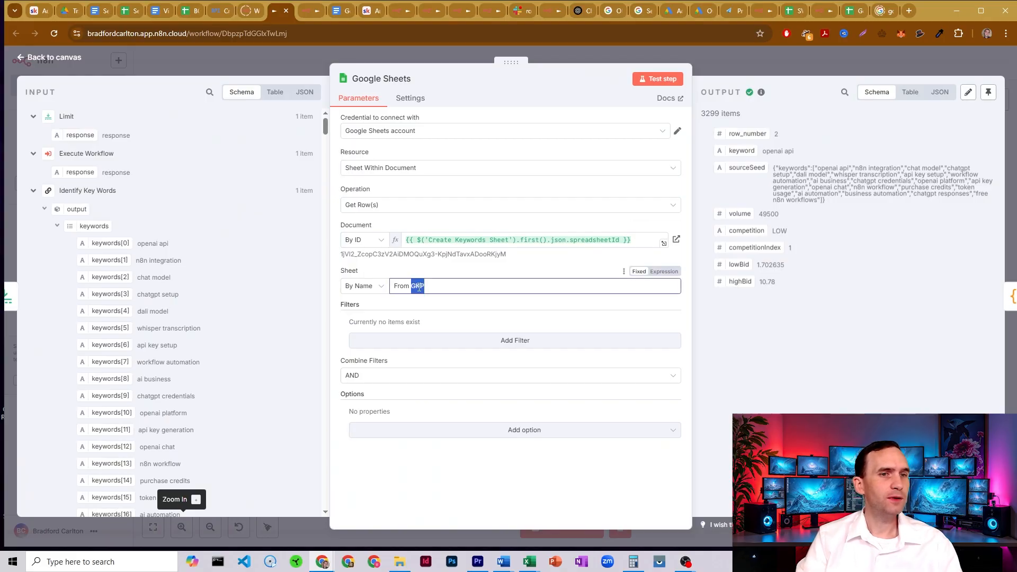
click(443, 239)
click(261, 214)
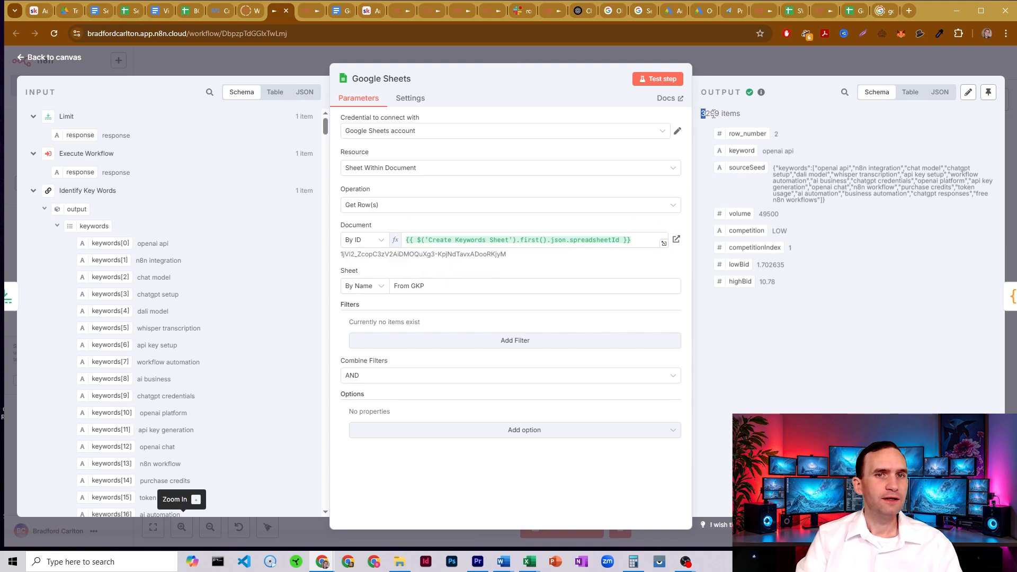
drag(713, 114, 749, 117)
click(749, 117)
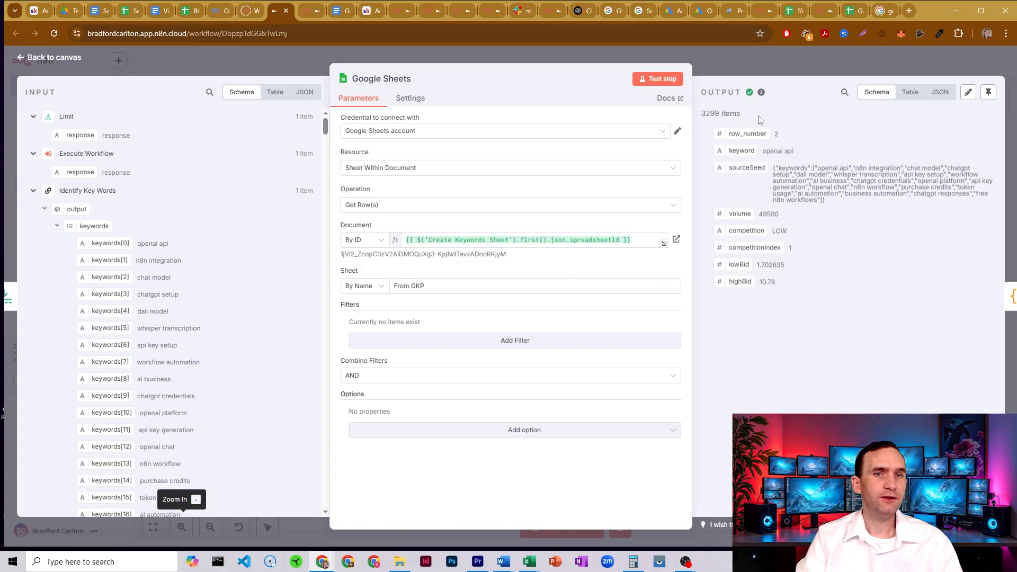
triple_click(768, 151)
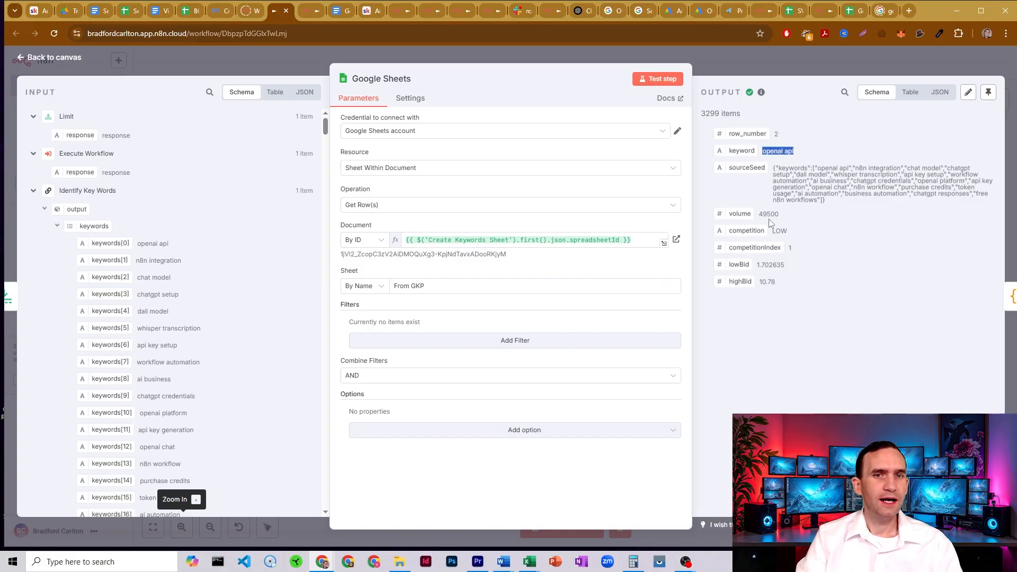
drag(758, 214, 764, 265)
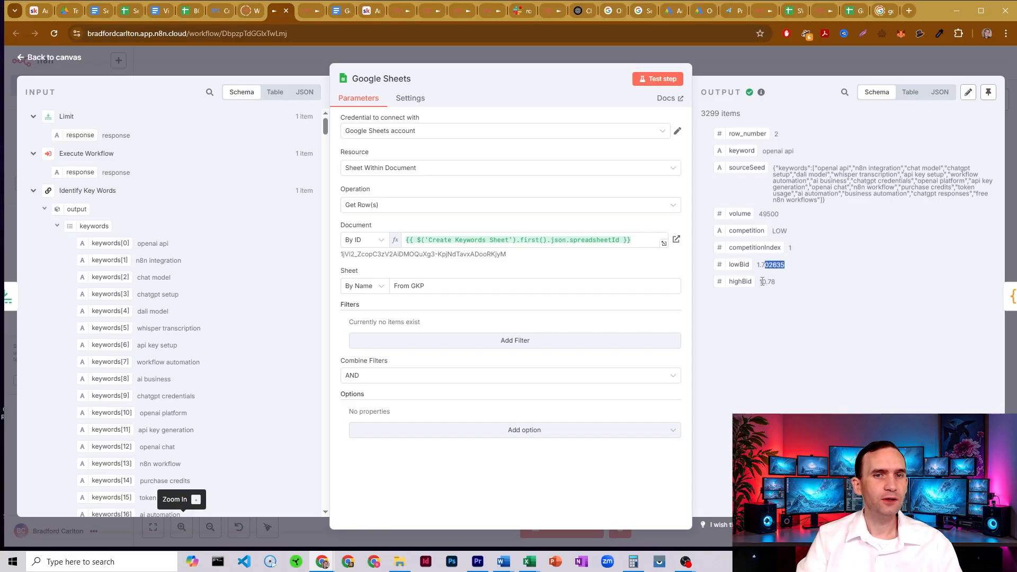
click(723, 56)
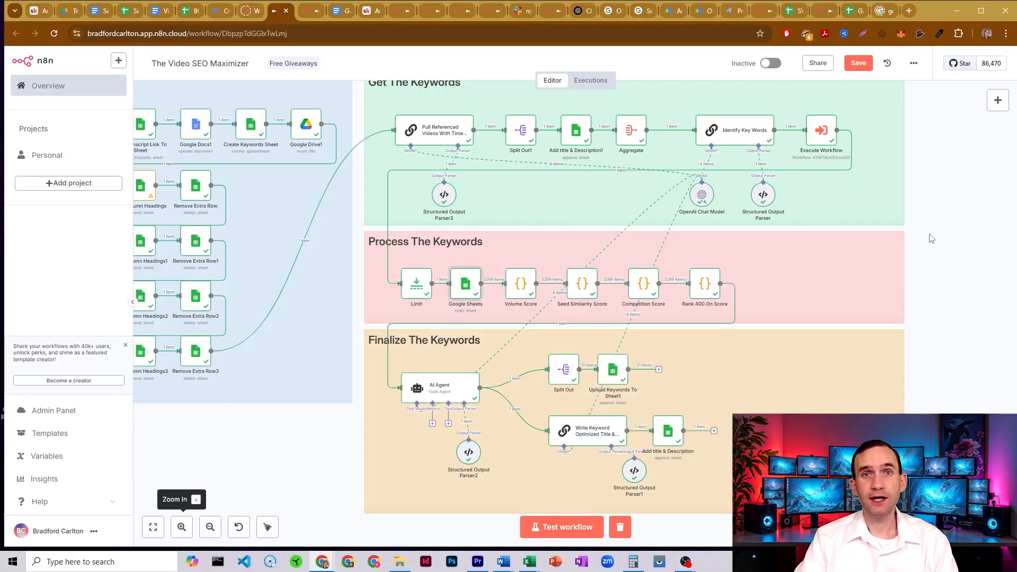
Step: Review the JavaScript code of the Volume Score and Seed Similarity Score nodes and return to the canvas
double_click(524, 284)
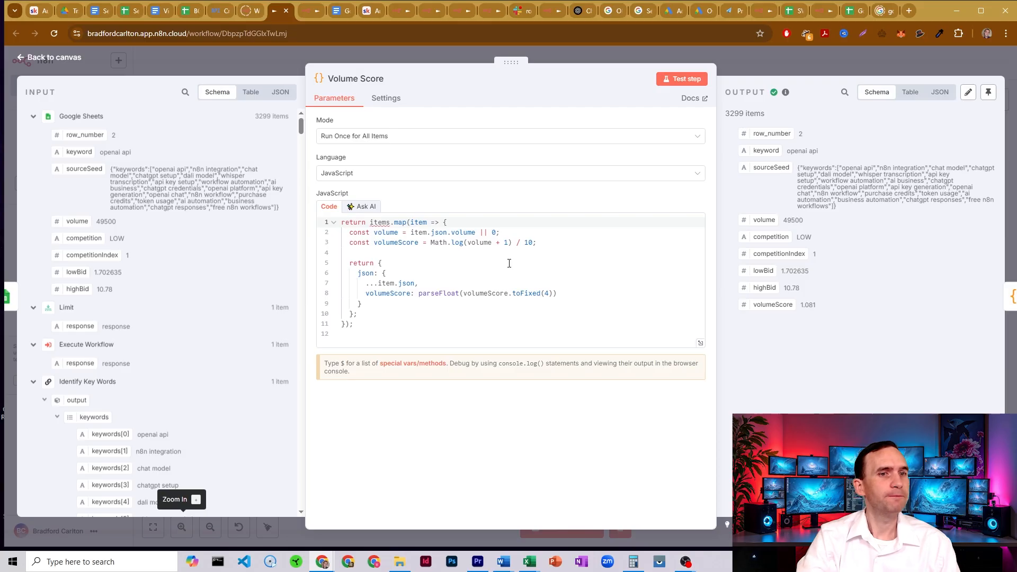
click(739, 52)
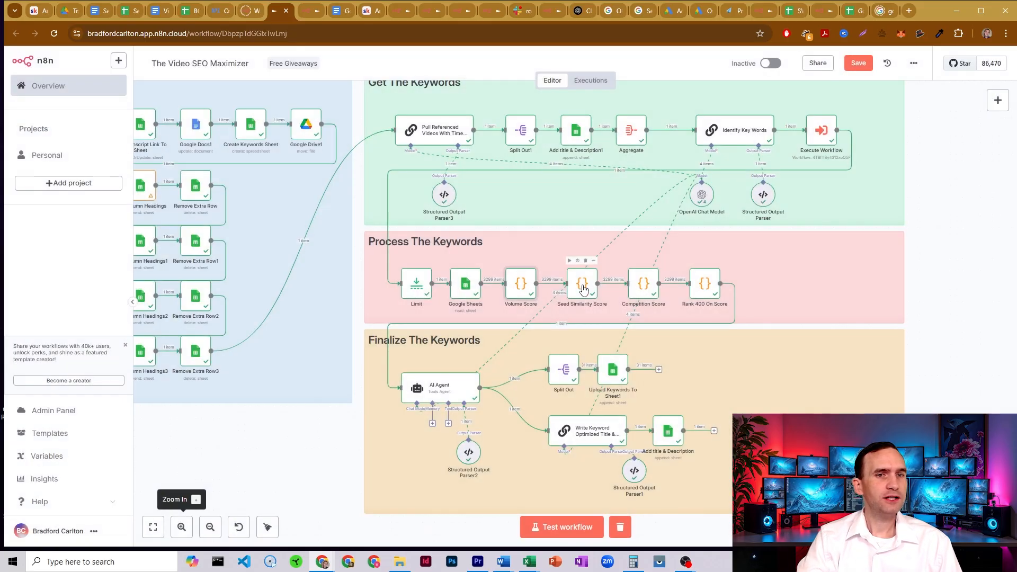
double_click(582, 286)
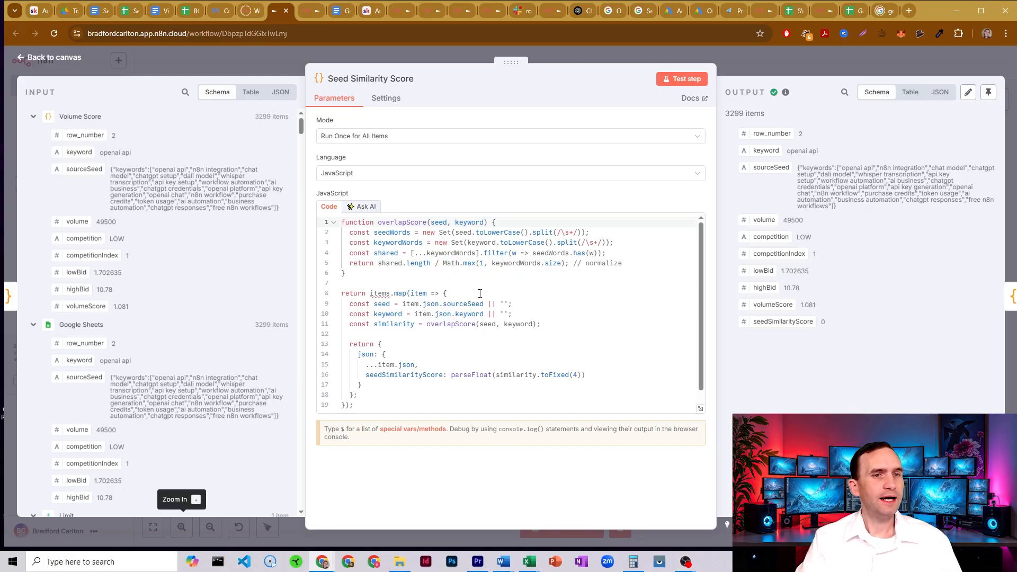
click(225, 59)
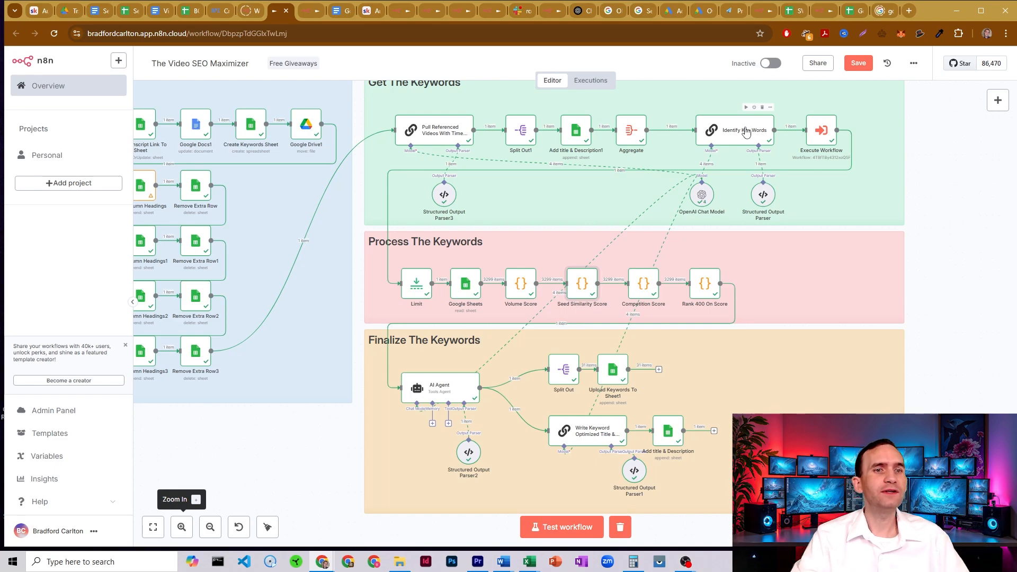
double_click(571, 283)
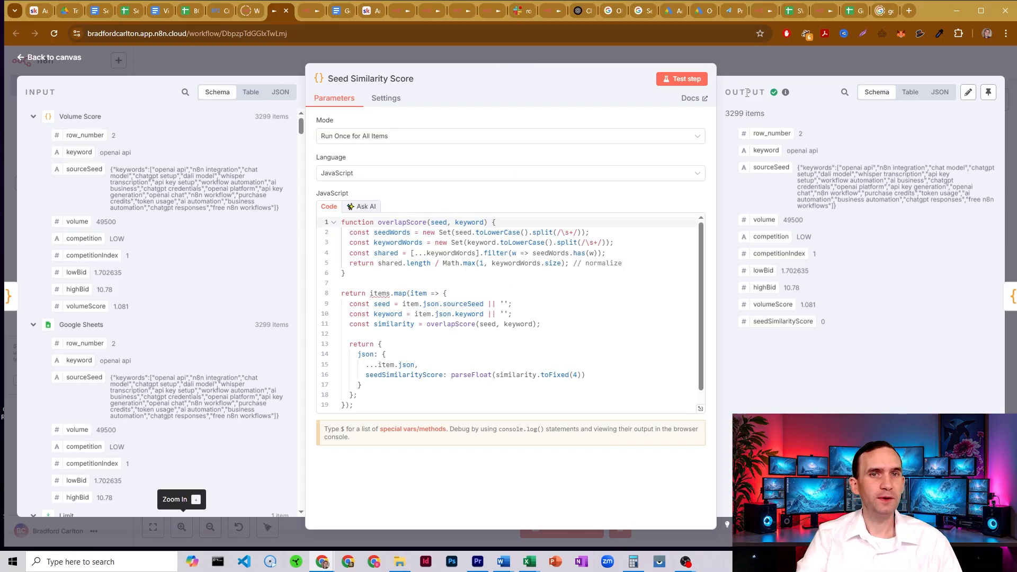
click(741, 62)
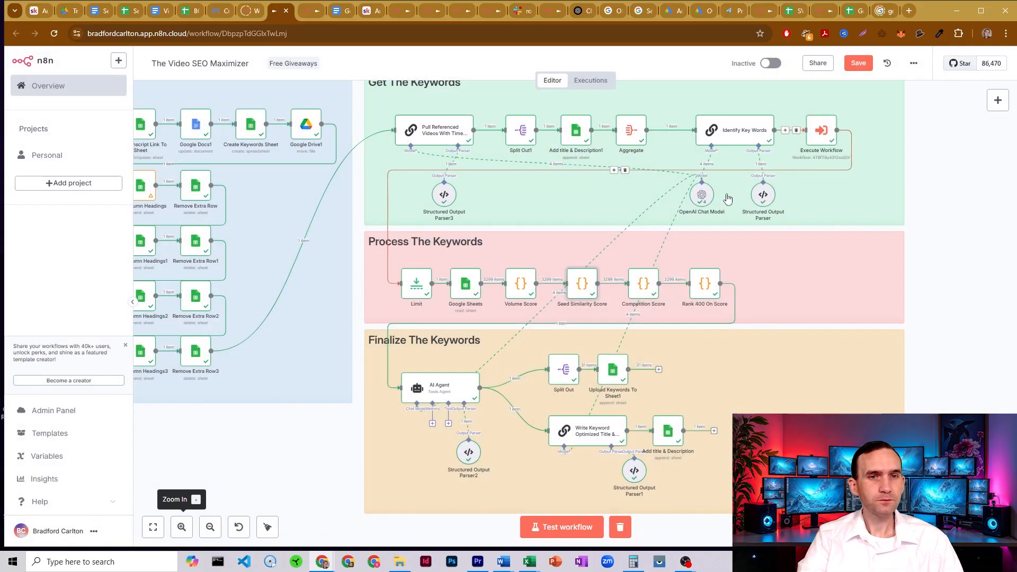
Step: Examine the minScore constant in the Competition Score node's JavaScript and return to the canvas
double_click(640, 282)
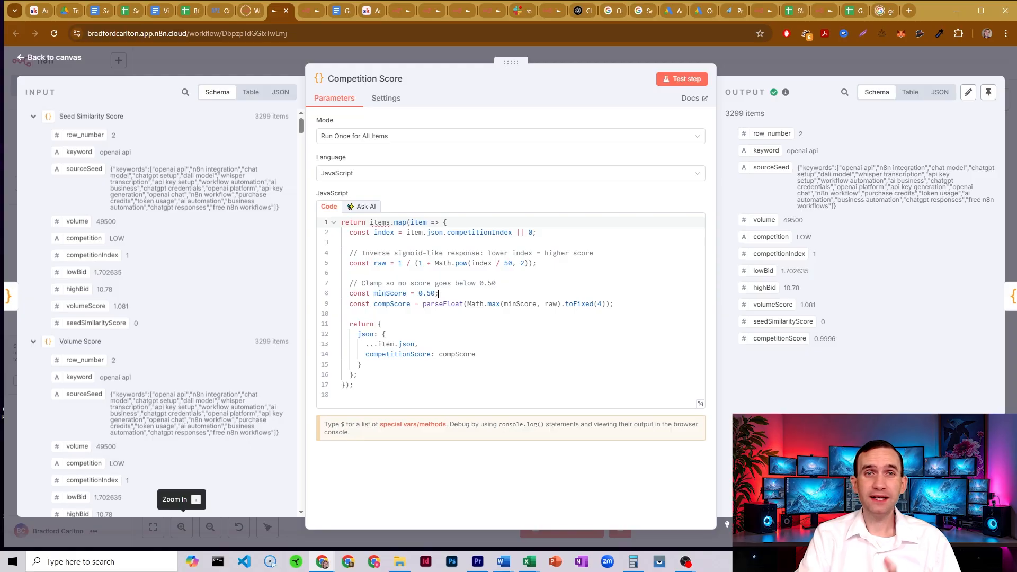
drag(440, 294, 423, 294)
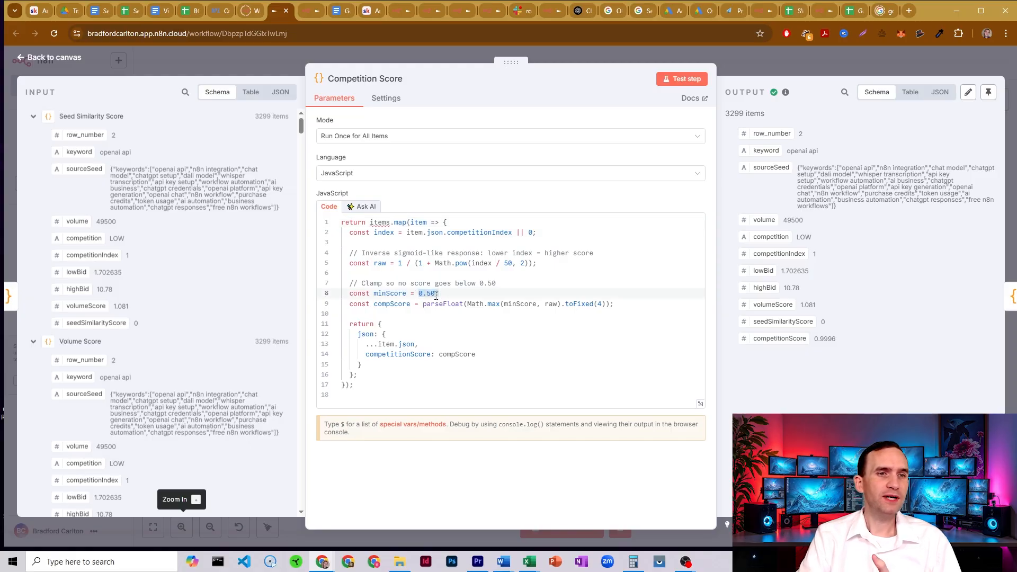
click(439, 294)
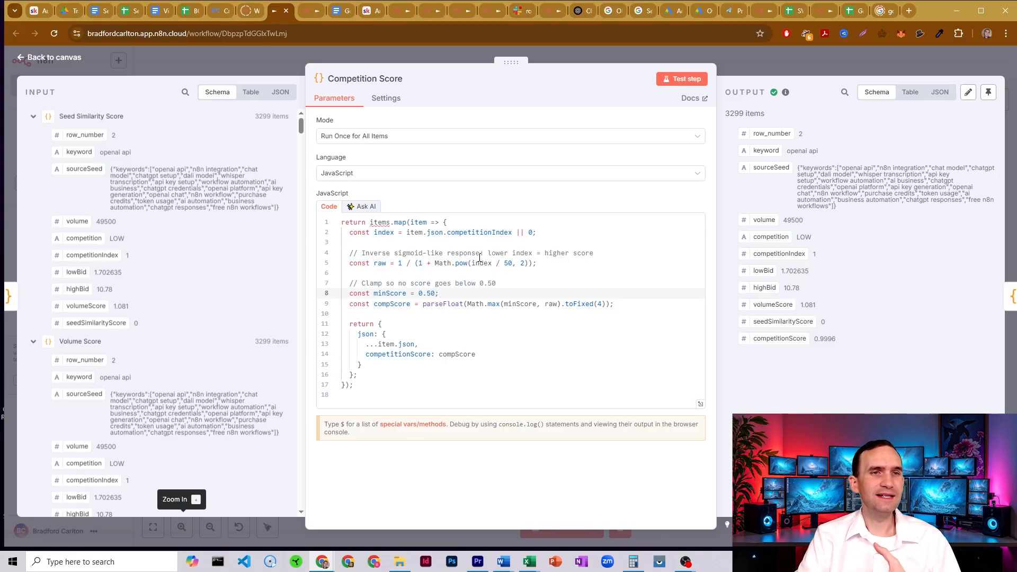
click(751, 62)
Step: Examine the finalScore weighting code and the output finalScore in the Rank 400 On Score node and return to the canvas
double_click(705, 283)
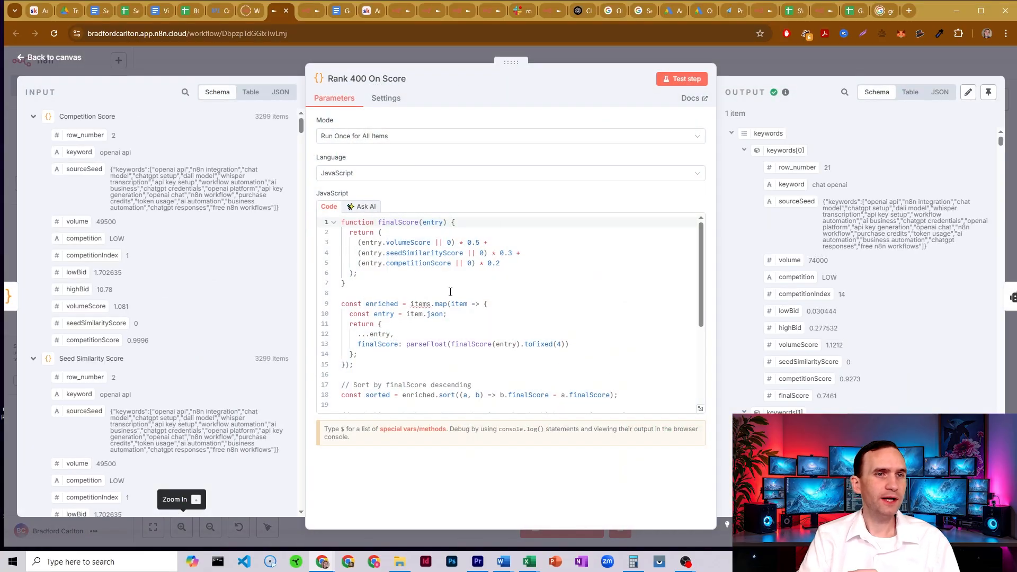
drag(382, 224, 411, 223)
click(411, 223)
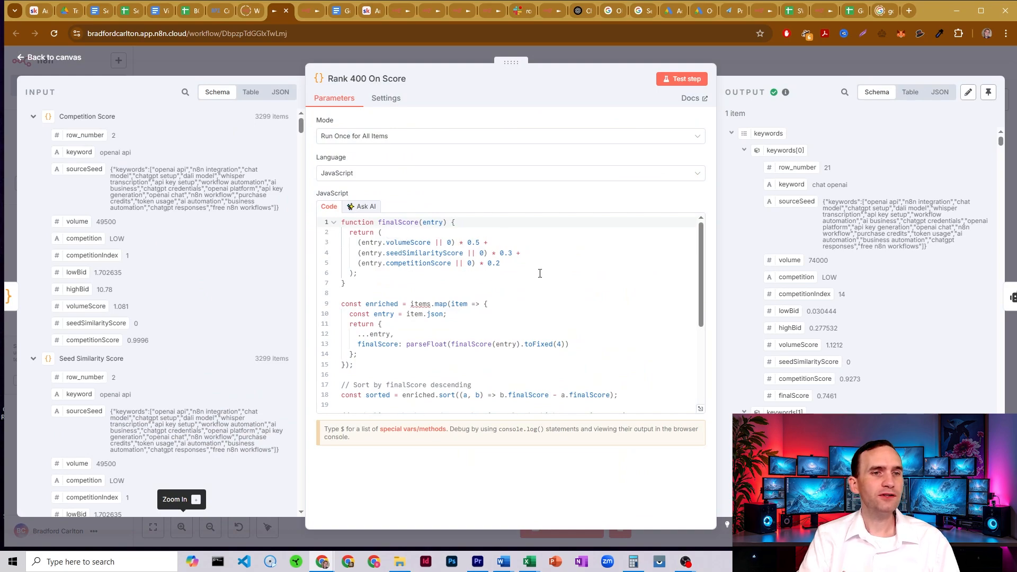
scroll(517, 274, down, 2)
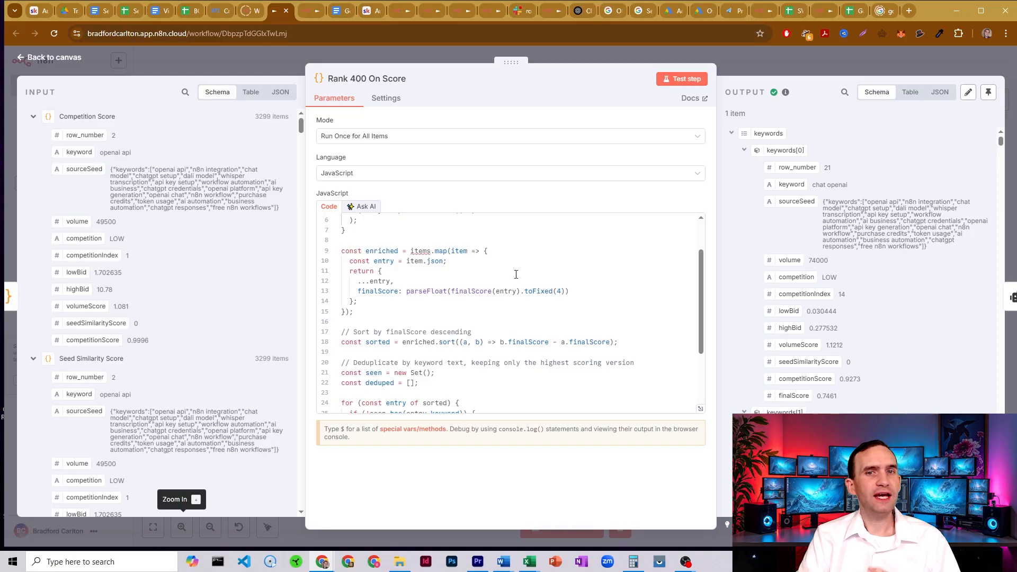
scroll(517, 274, up, 2)
double_click(835, 398)
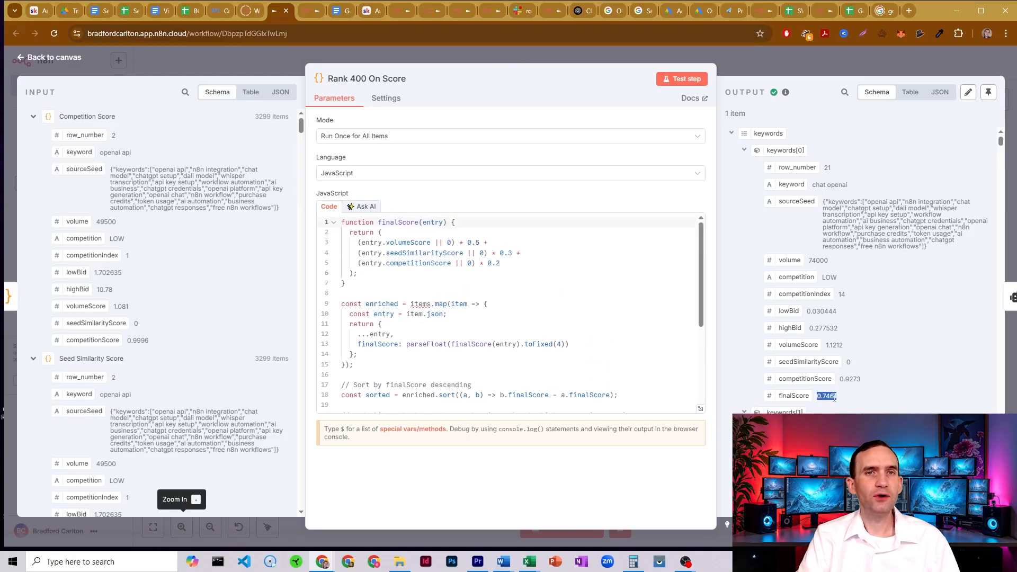
click(835, 397)
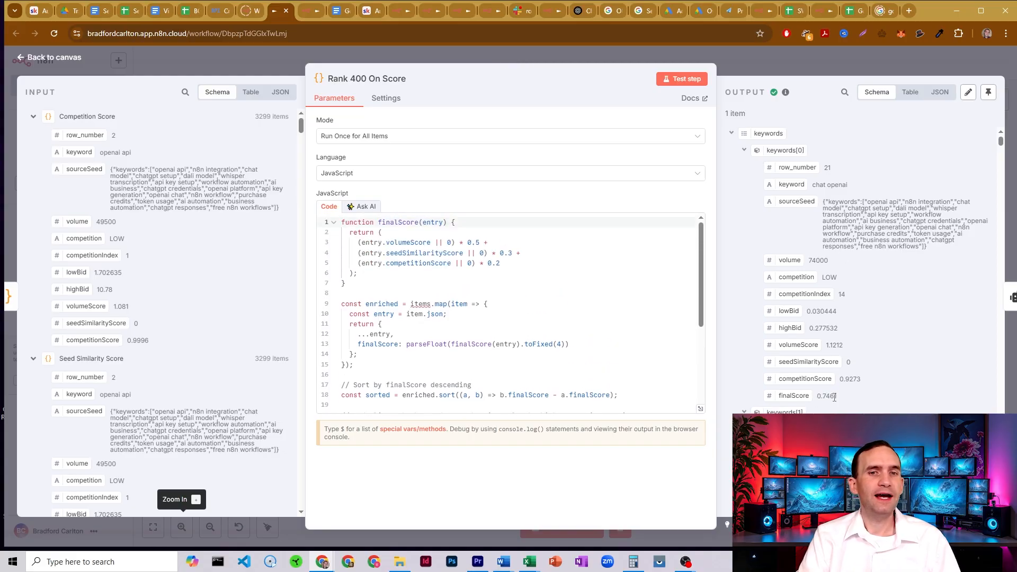
click(738, 63)
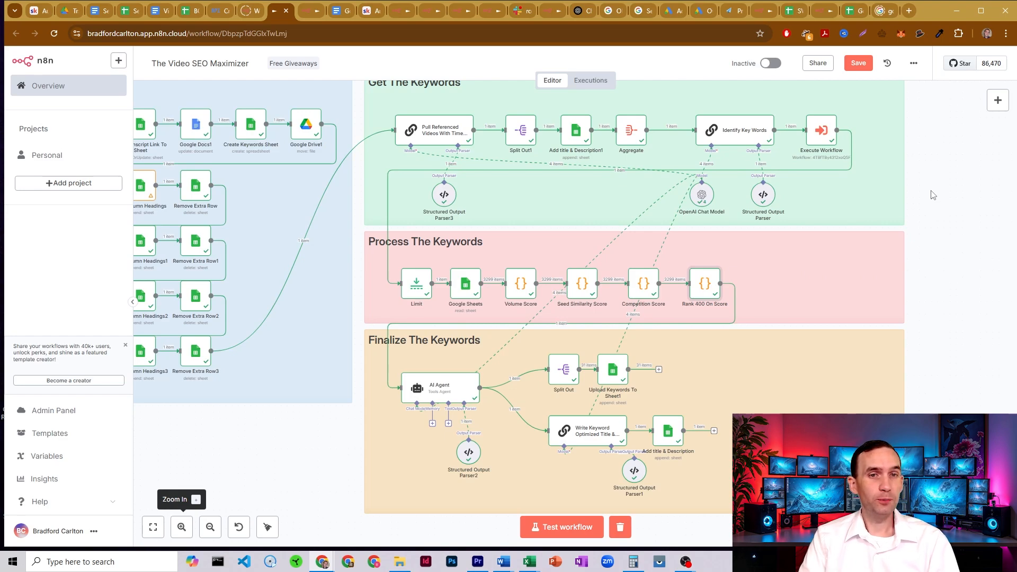
Step: Open the AI Agent node in Finalize The Keywords and examine the transcript and top 400 keywords entries in its user message prompt
scroll(933, 194, down, 3)
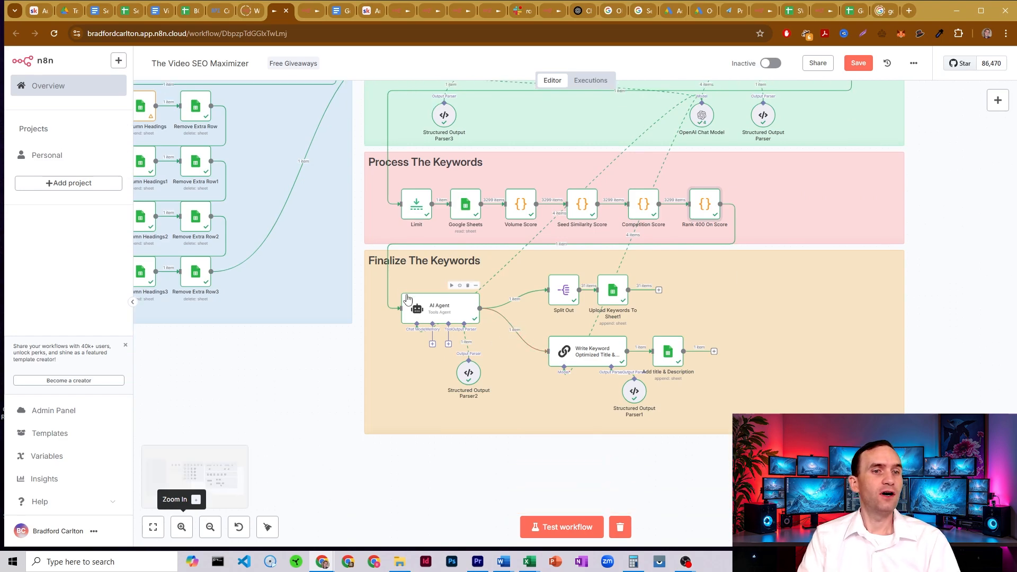
double_click(444, 308)
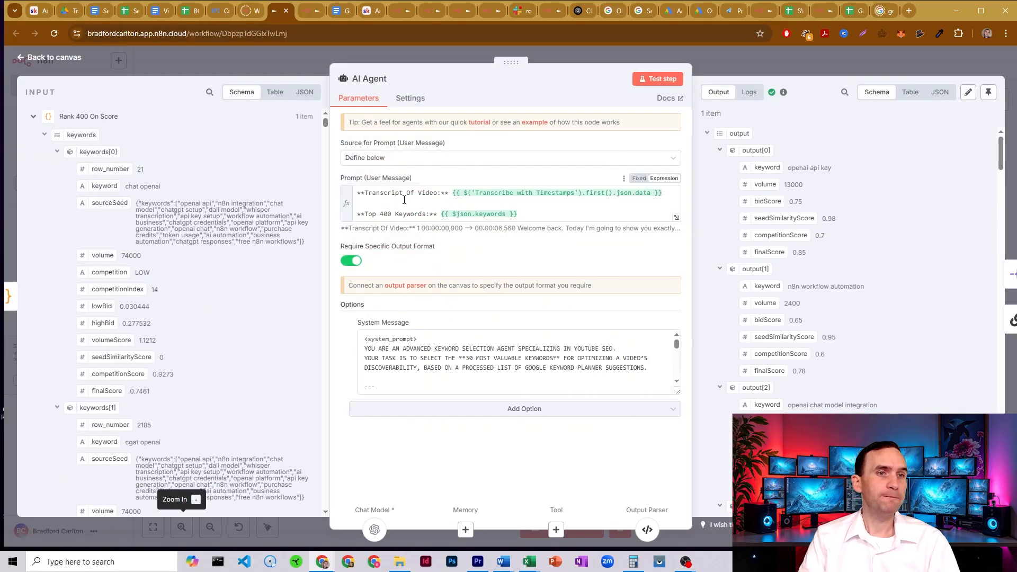
drag(363, 191, 450, 194)
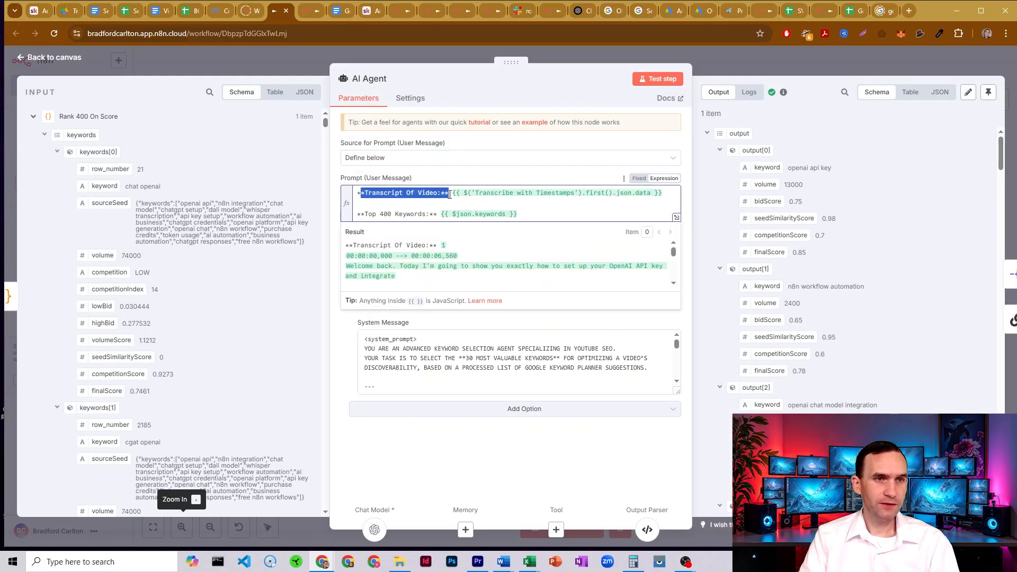
drag(364, 214, 441, 216)
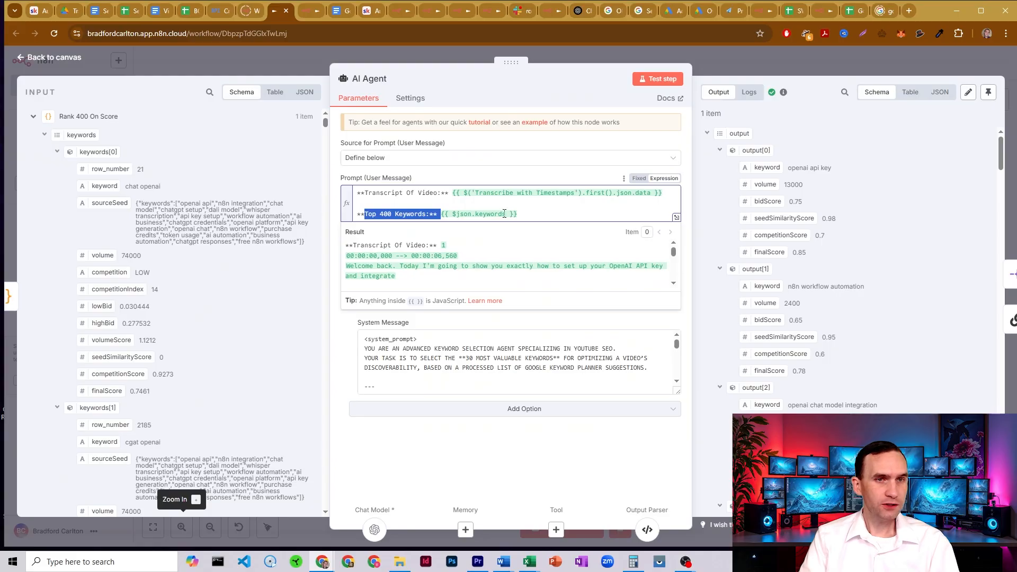
click(529, 214)
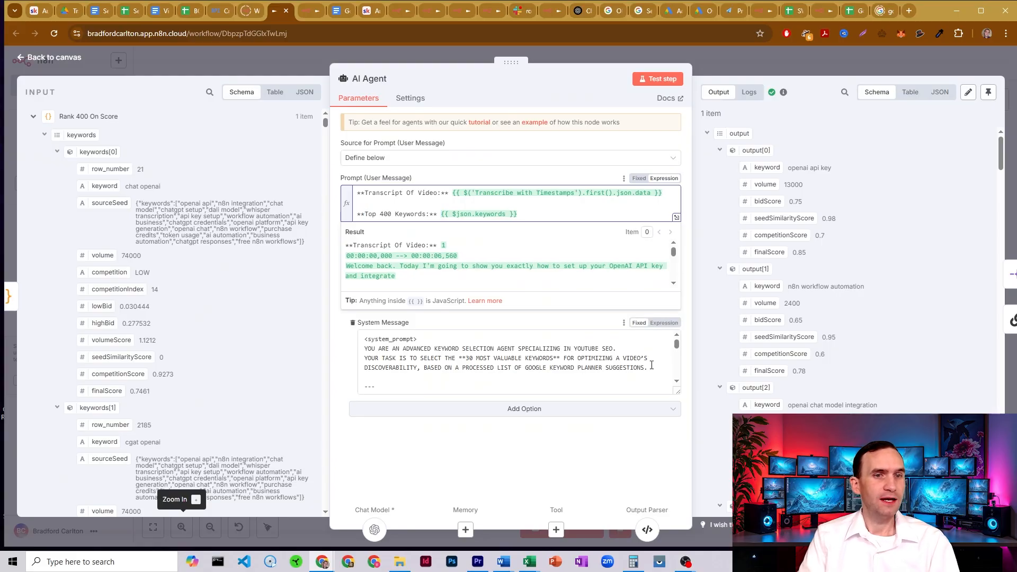
Step: Switch the AI Agent's System Message to Expression and read its expanded prompt down to the objective of selecting 30 diverse keywords
click(663, 323)
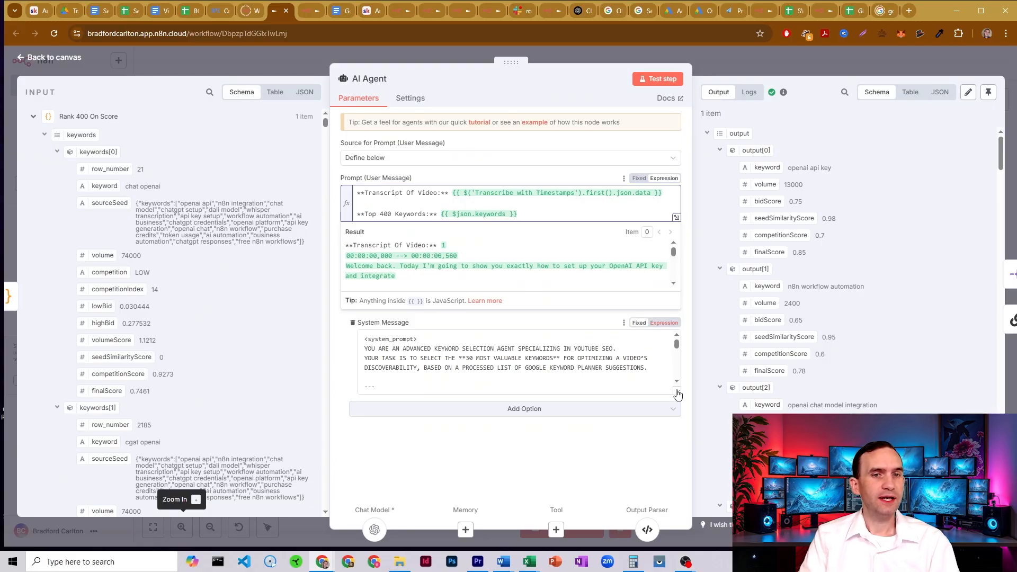
click(677, 394)
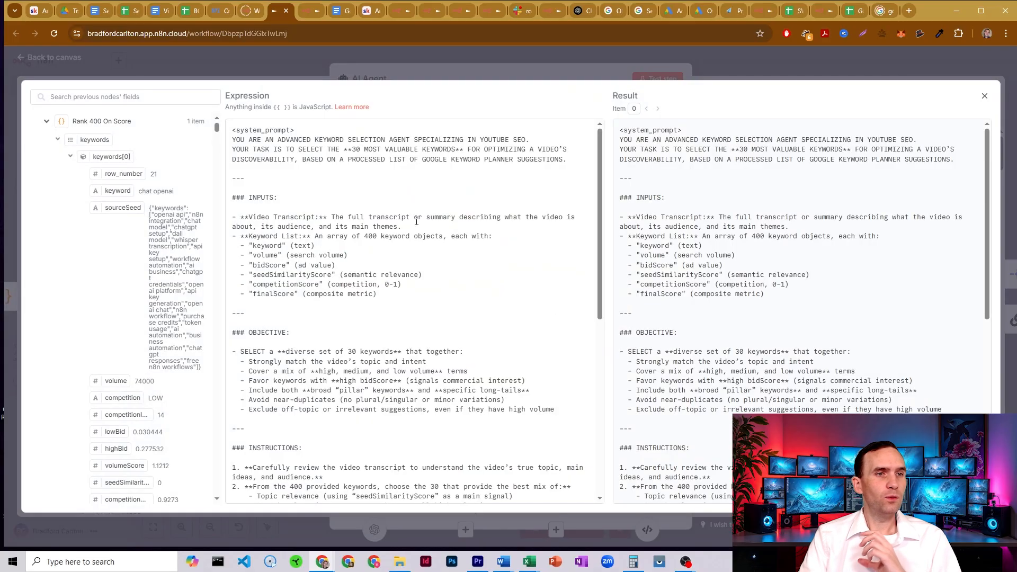
scroll(524, 240, down, 2)
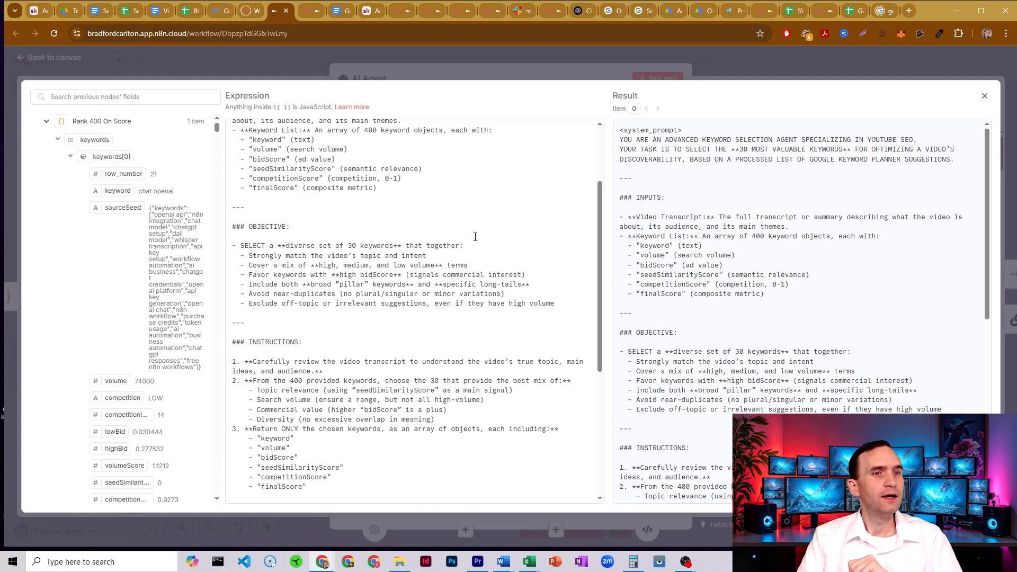
scroll(358, 222, down, 1)
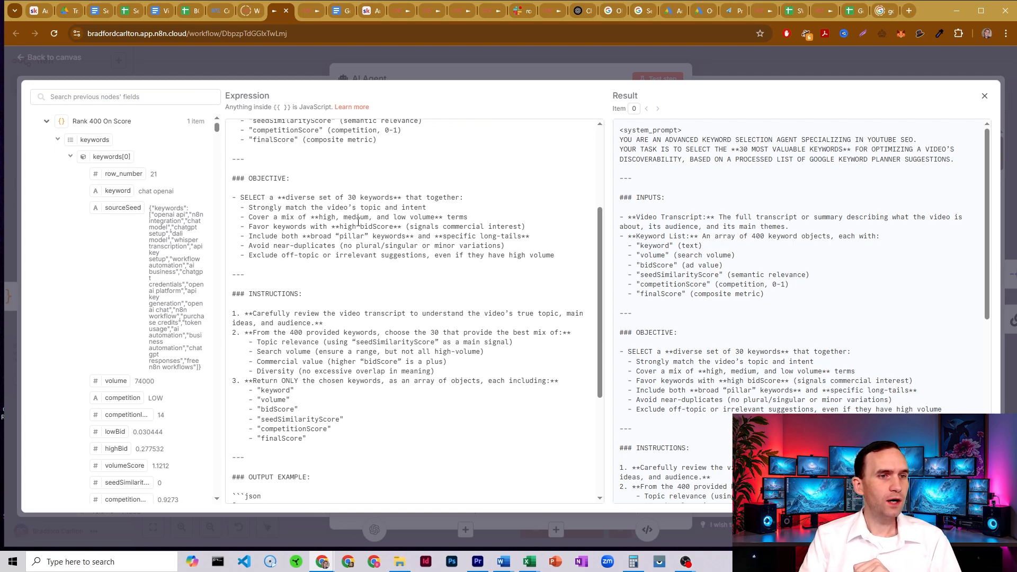
drag(286, 192, 399, 195)
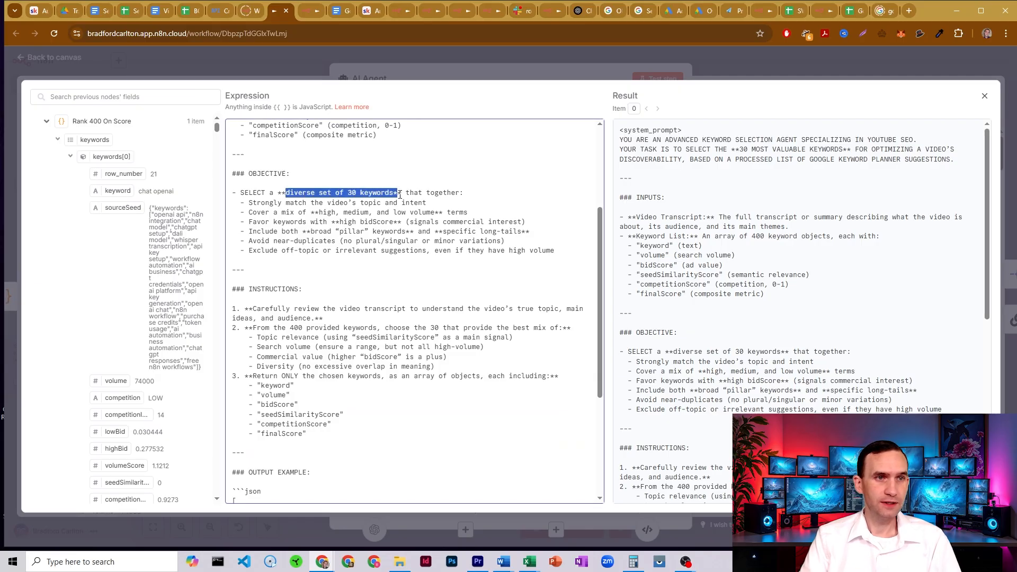
Step: Switch to the keyword data spreadsheet in Google Sheets and examine the Sorted sheet's keyword, volume, competition and final score columns
click(126, 11)
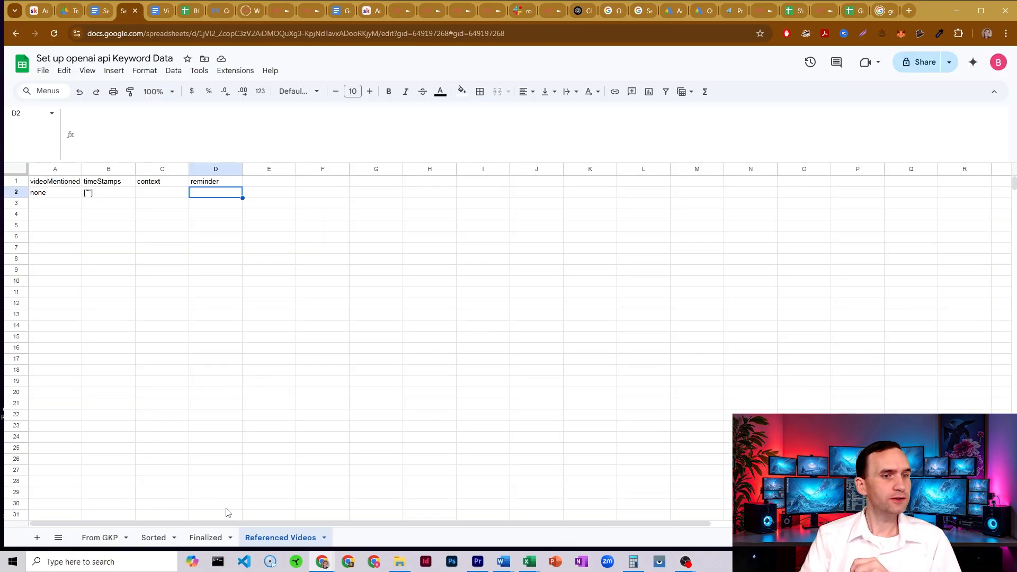
click(198, 539)
click(153, 537)
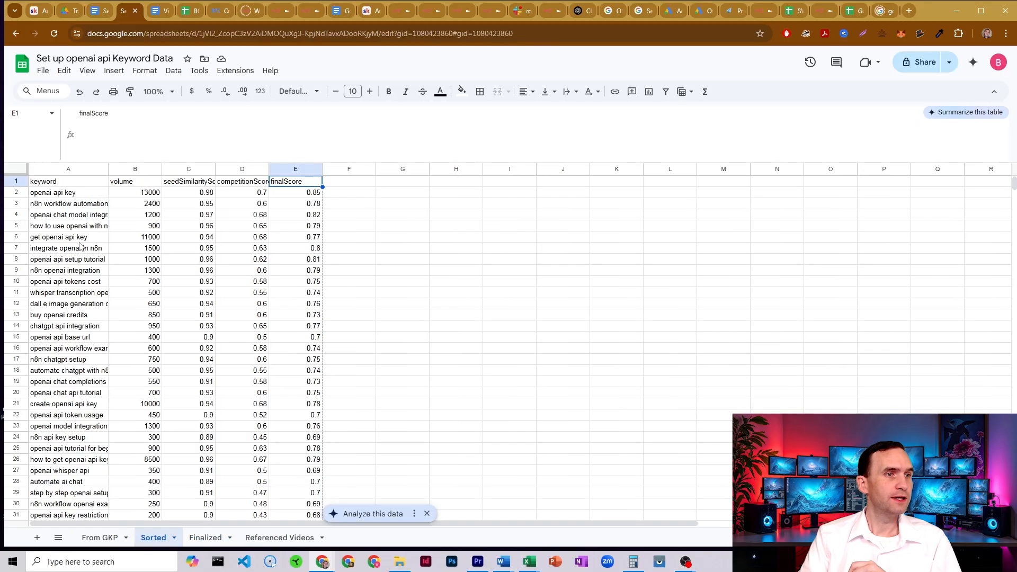
drag(73, 196, 74, 514)
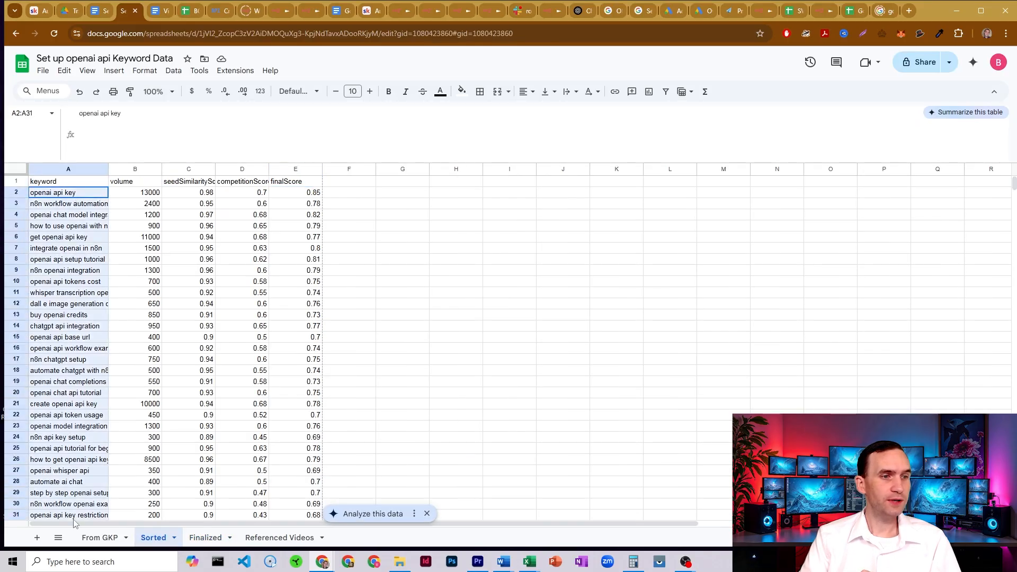
click(73, 263)
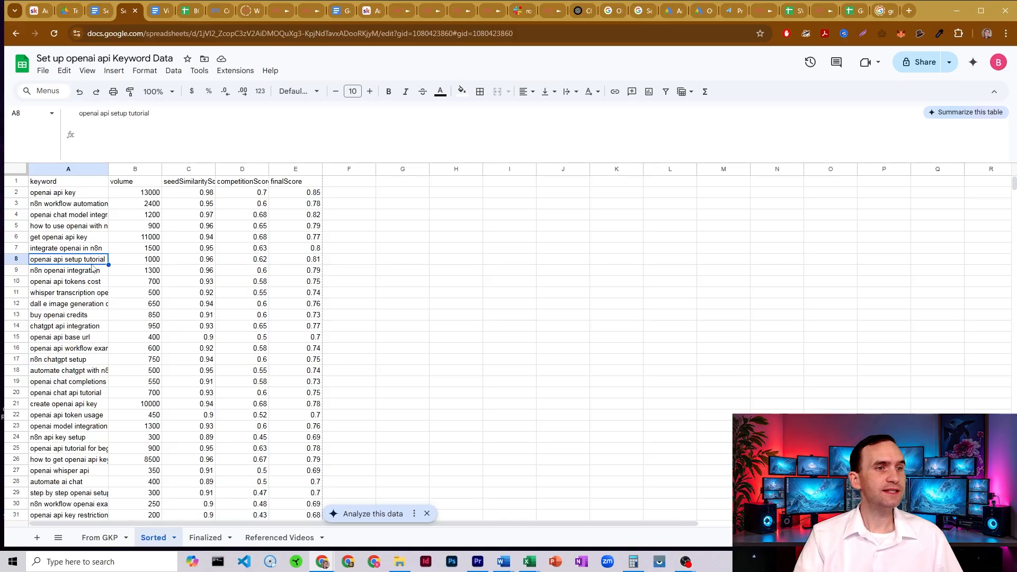
drag(142, 195, 140, 270)
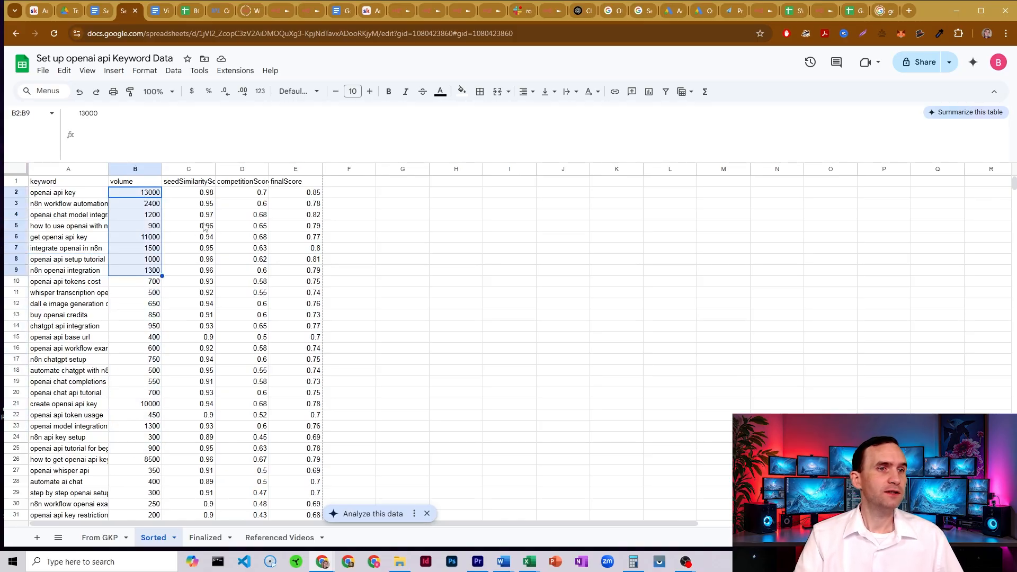
drag(308, 195, 310, 281)
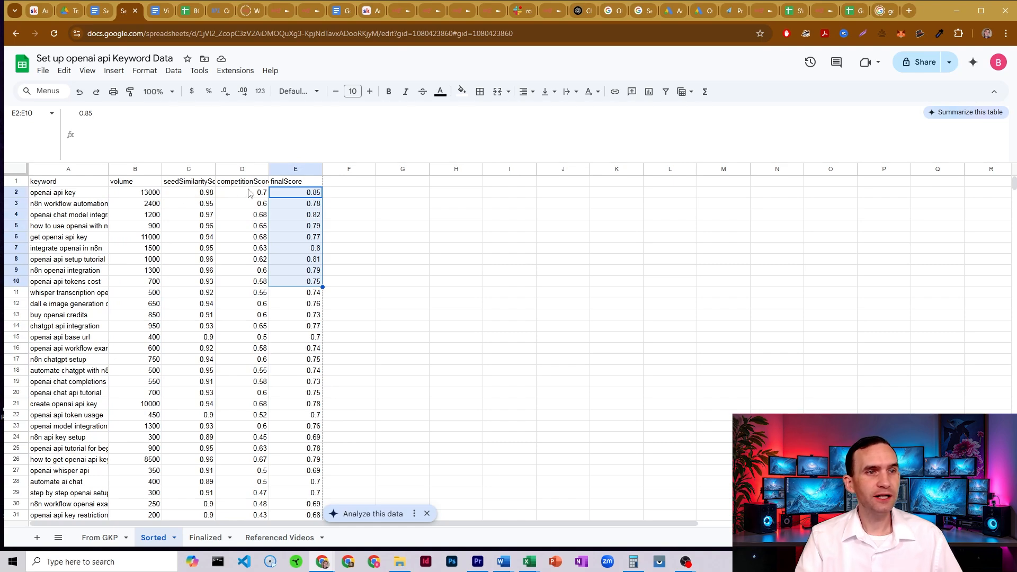
click(248, 195)
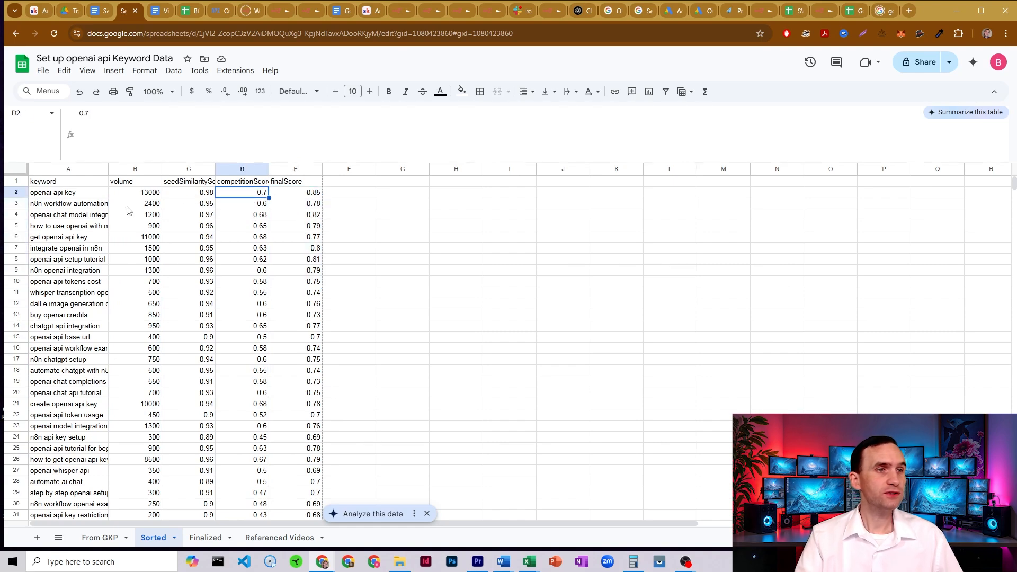
click(301, 193)
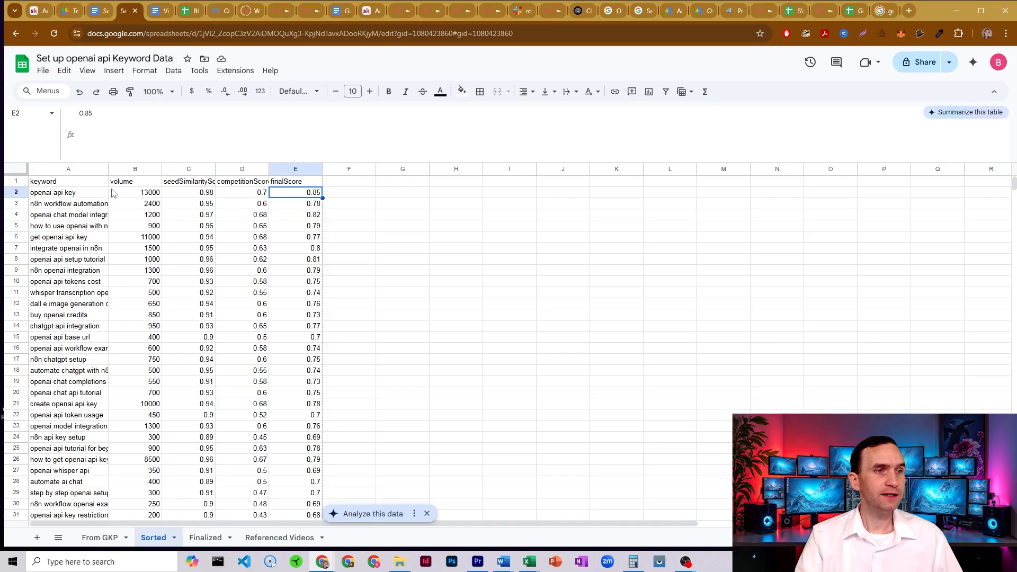
click(76, 194)
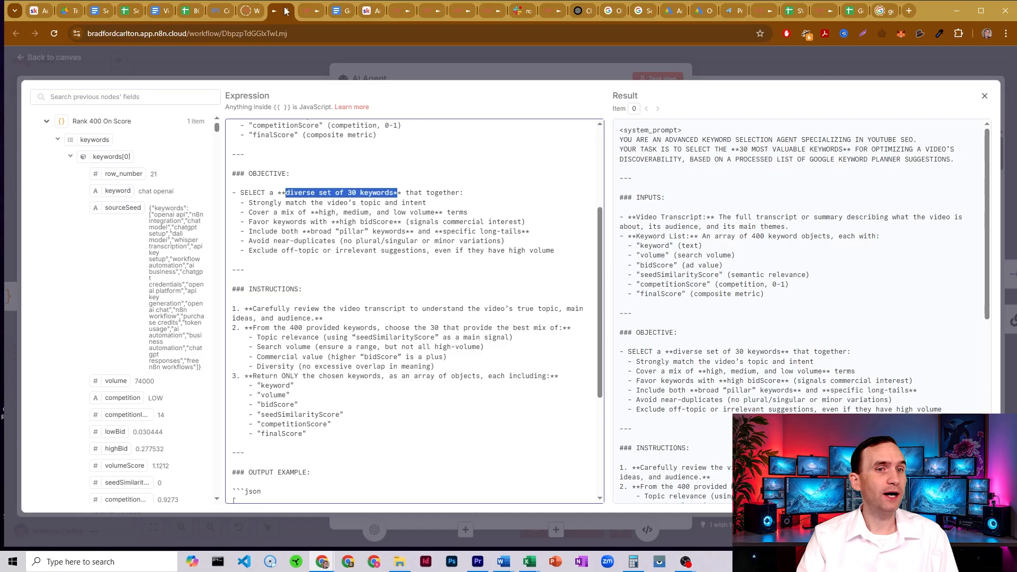
Step: Switch back to n8n, review the rest of the AI Agent's system prompt, and return to the canvas
click(279, 10)
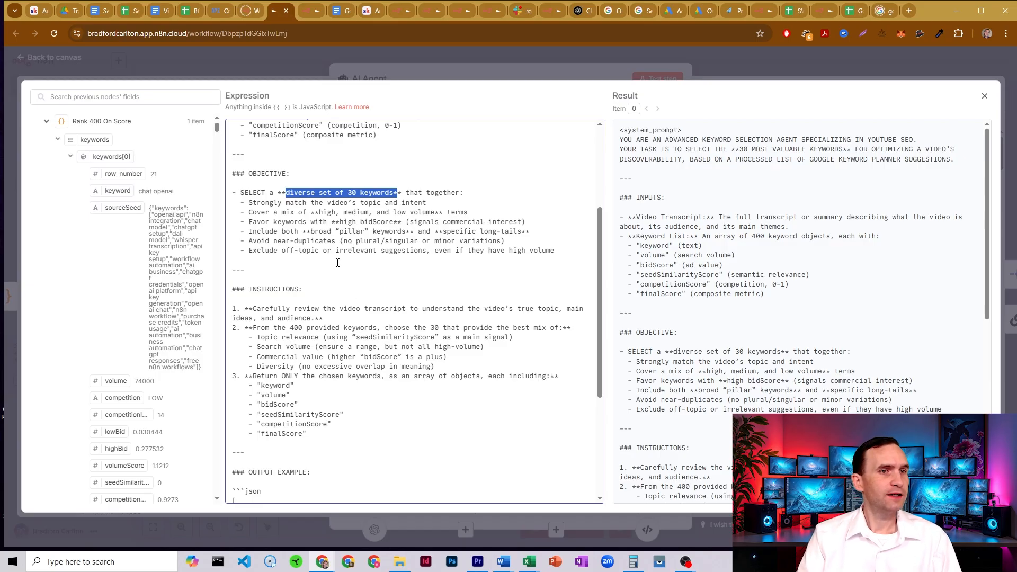
scroll(352, 259, down, 1)
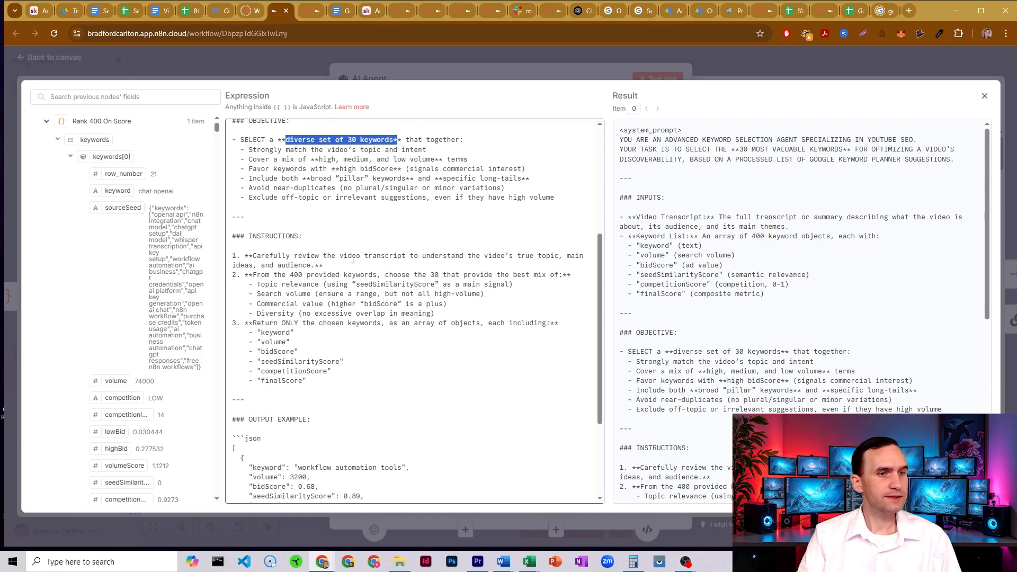
scroll(353, 259, down, 3)
scroll(353, 259, up, 6)
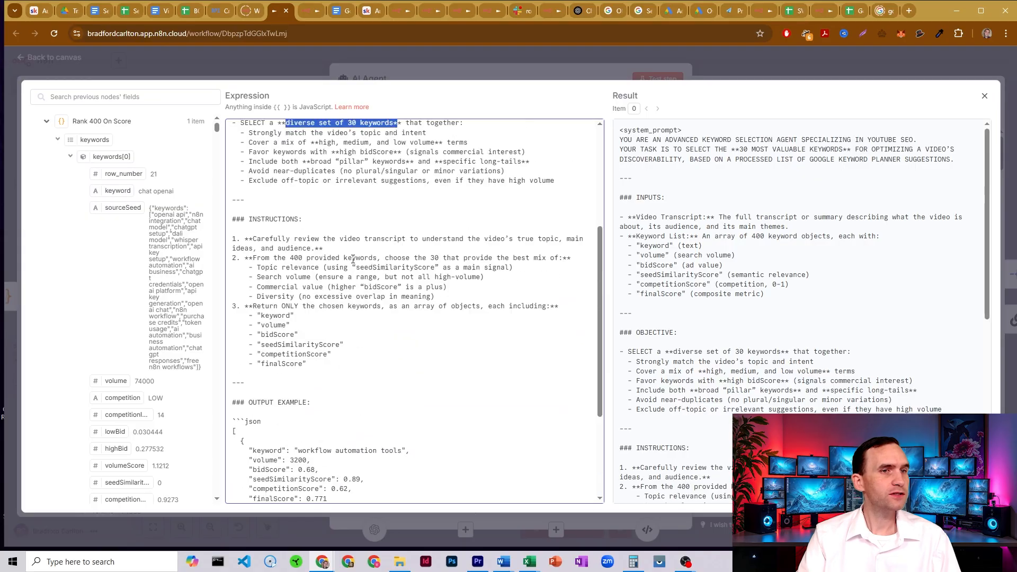
click(439, 65)
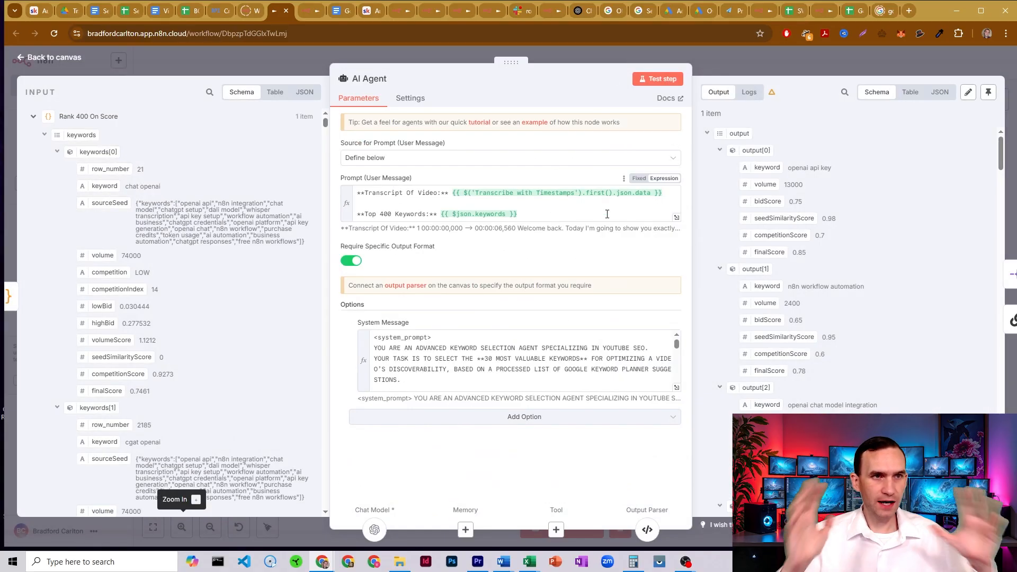
click(711, 55)
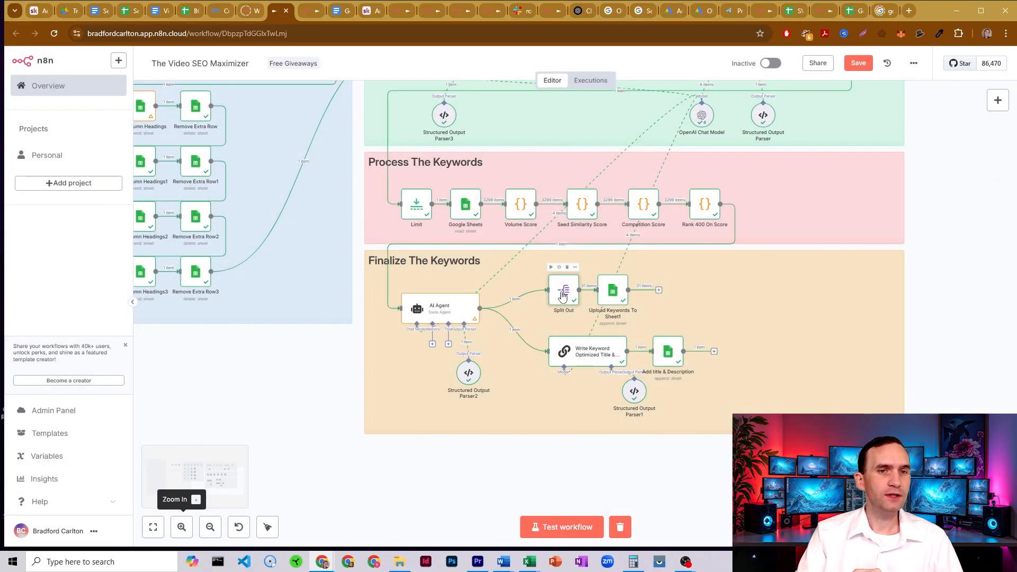
Step: Check the Split Out node's settings and examine the Document and Sheet settings of the Upload Keywords To Sheet1 node
double_click(564, 291)
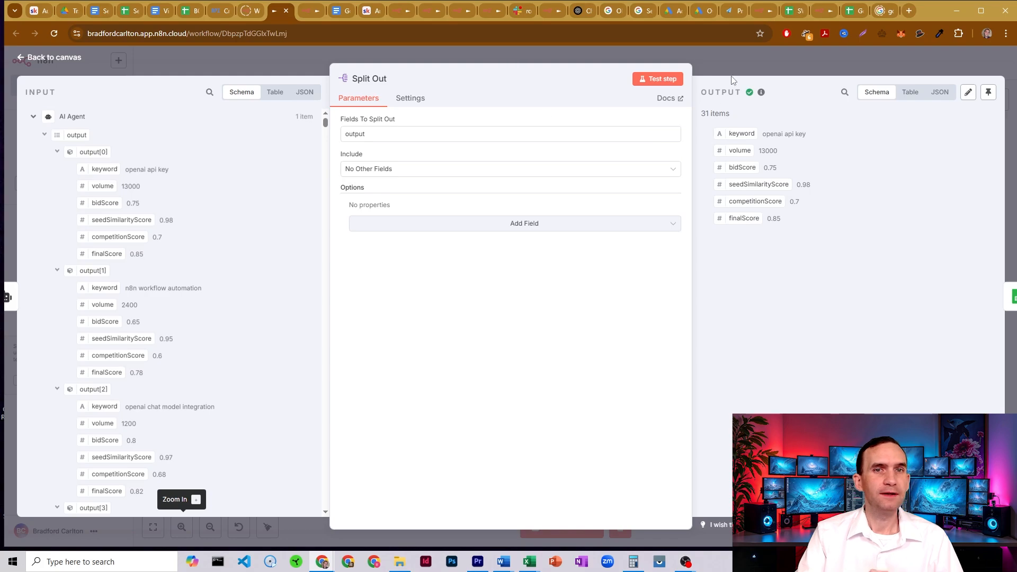
click(707, 63)
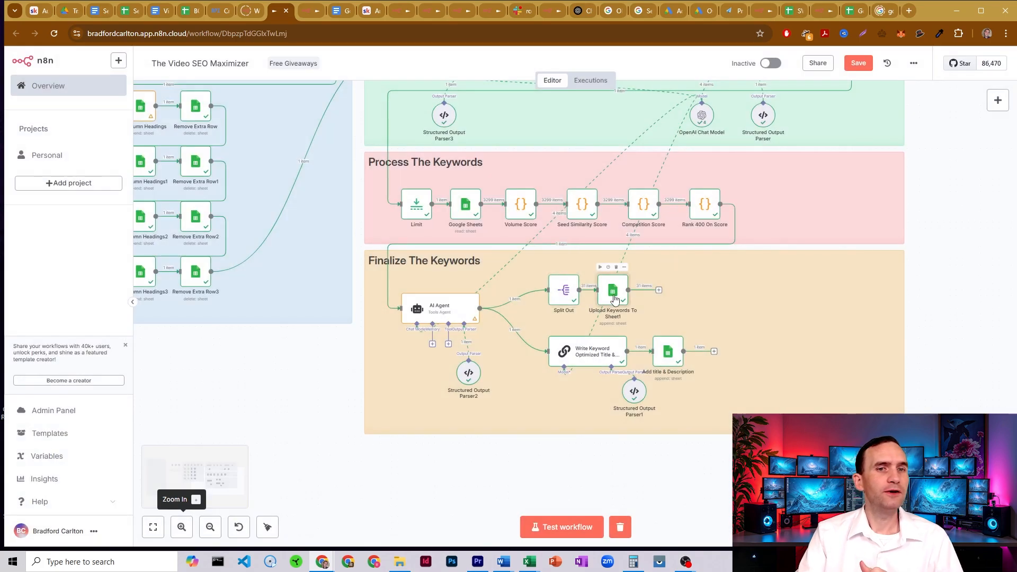
double_click(614, 291)
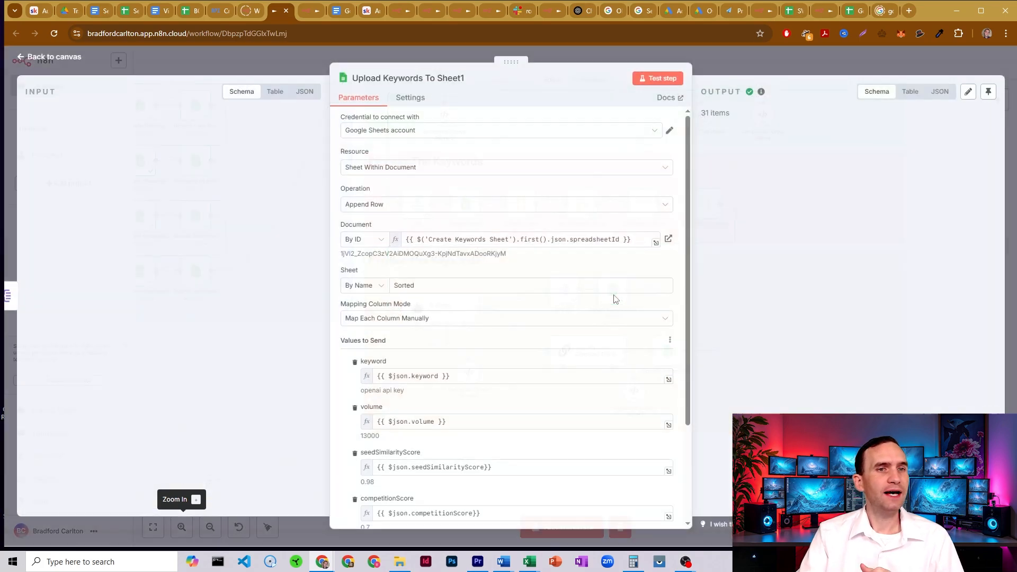
click(459, 239)
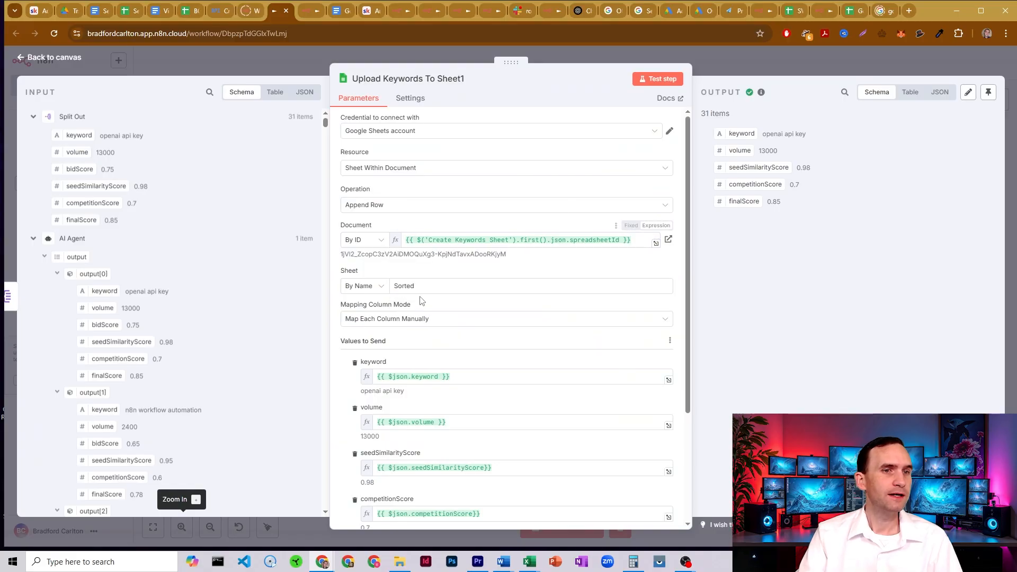
double_click(407, 286)
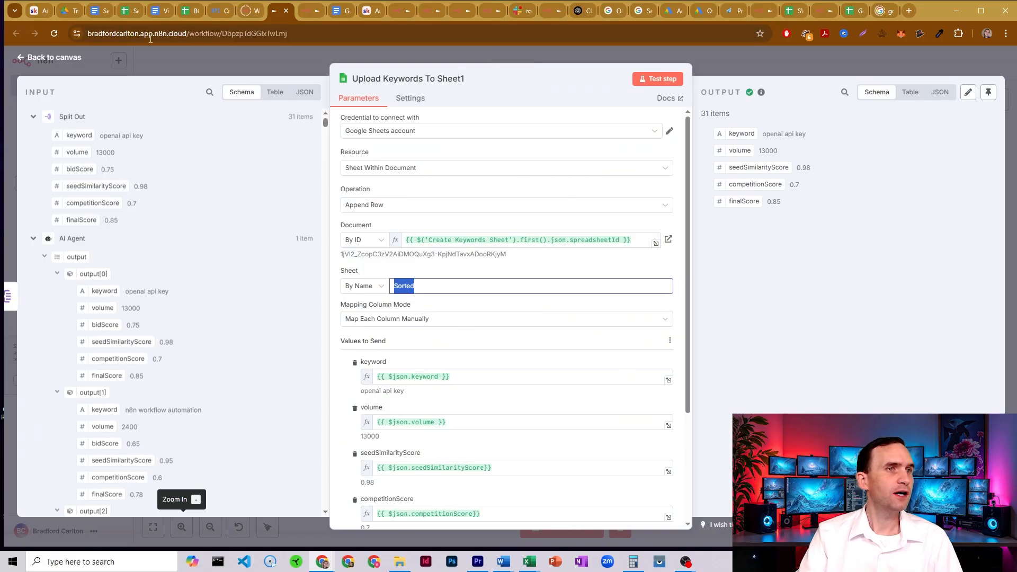
Step: Compare the Sorted sheet in Google Sheets with the column values mapped in the Upload Keywords To Sheet1 node, and return to the canvas
click(131, 16)
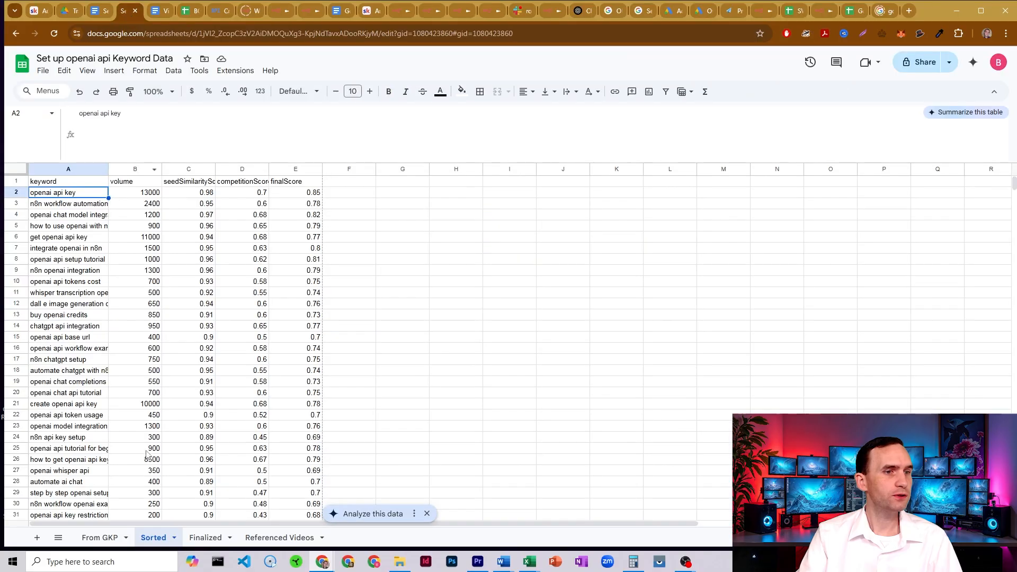
click(272, 13)
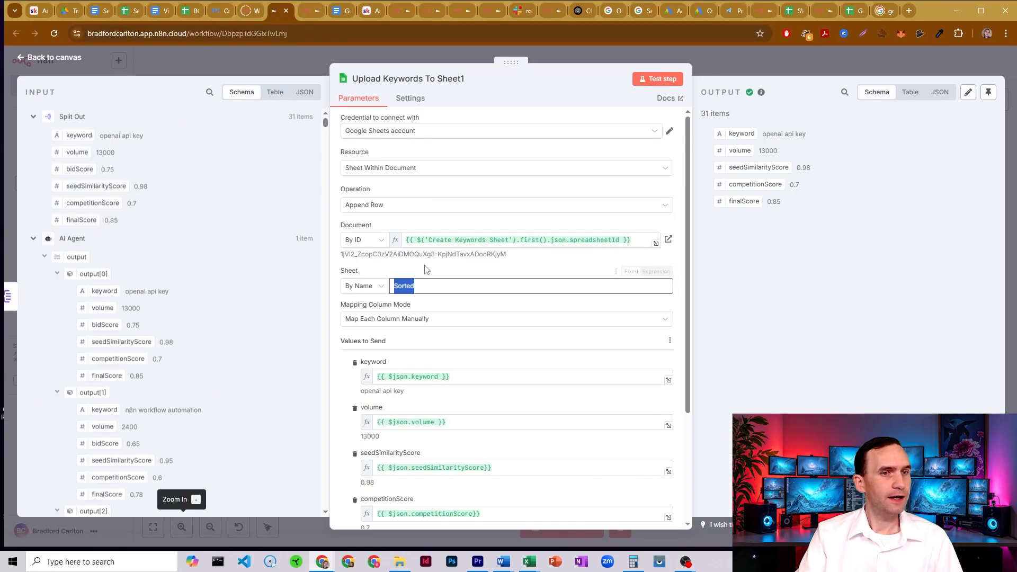
scroll(430, 263, down, 3)
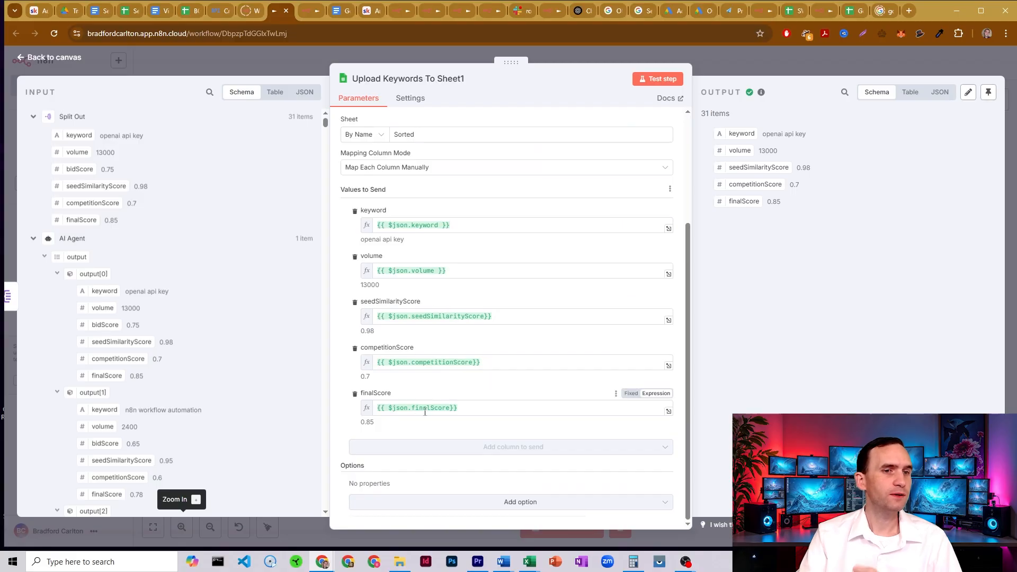
click(722, 56)
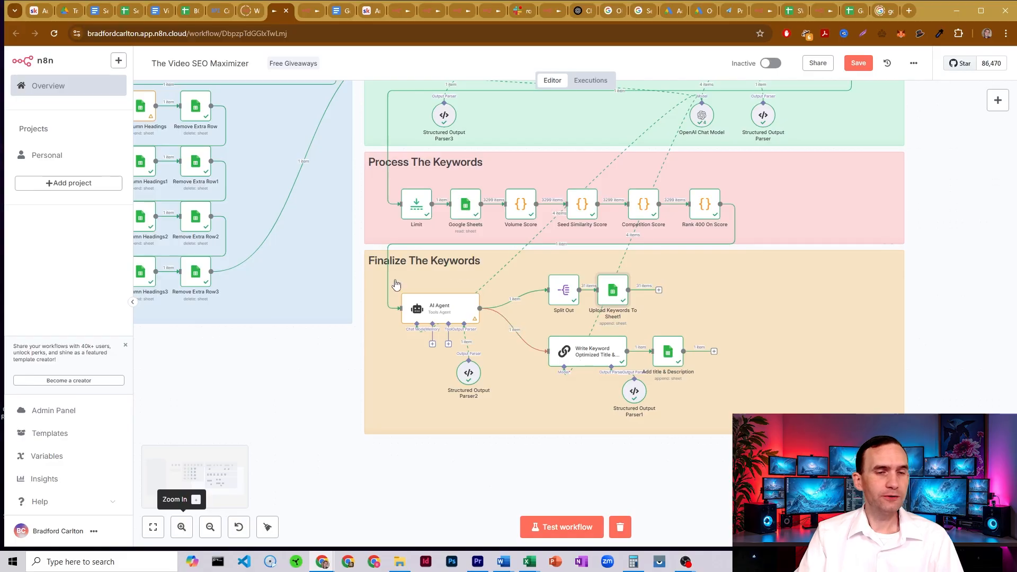
Step: Open the Write Keyword Optimized Title & Description node and examine the keyword mapping and video transcript expressions in its user prompt
double_click(598, 354)
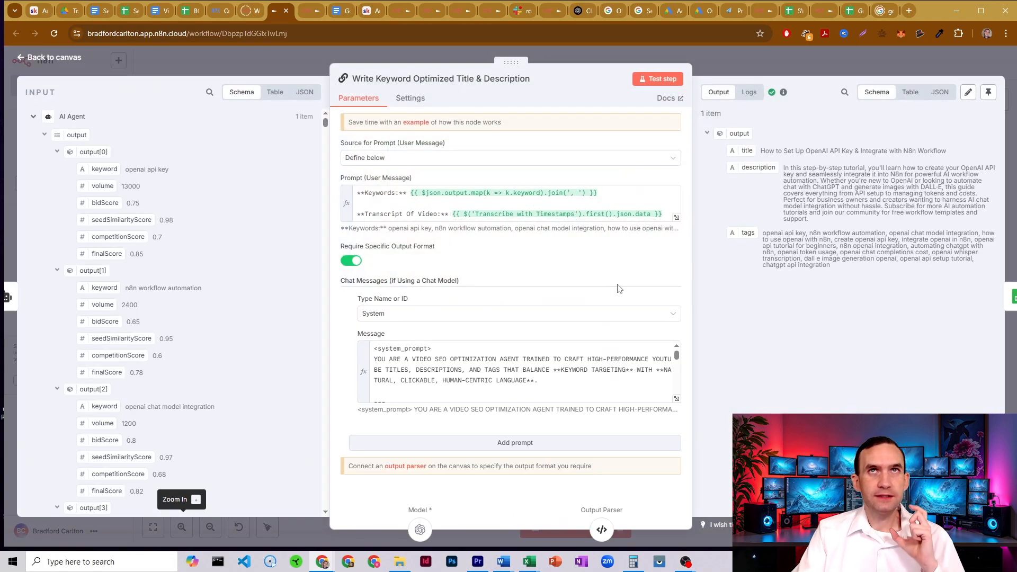
click(382, 193)
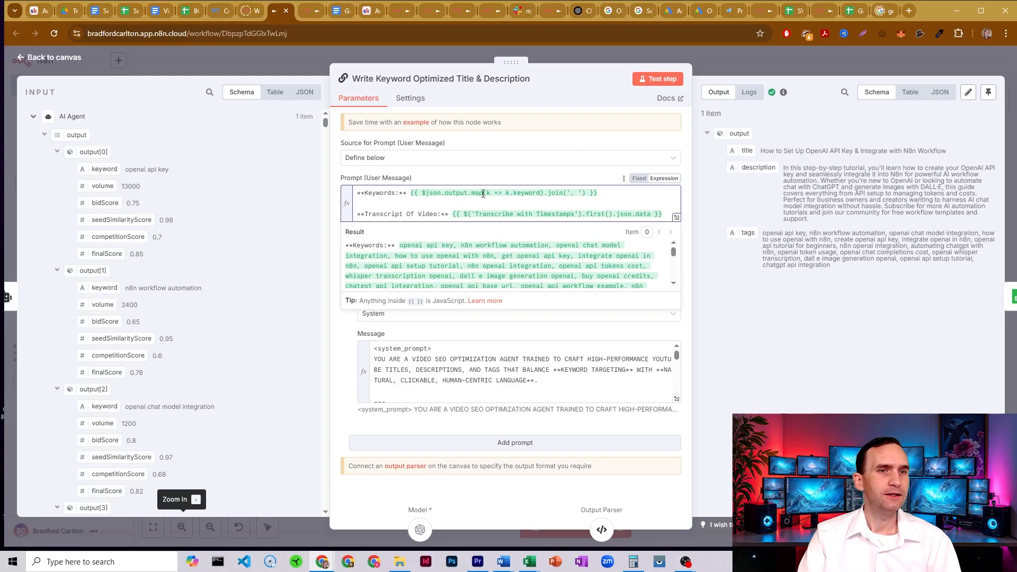
drag(471, 194, 487, 189)
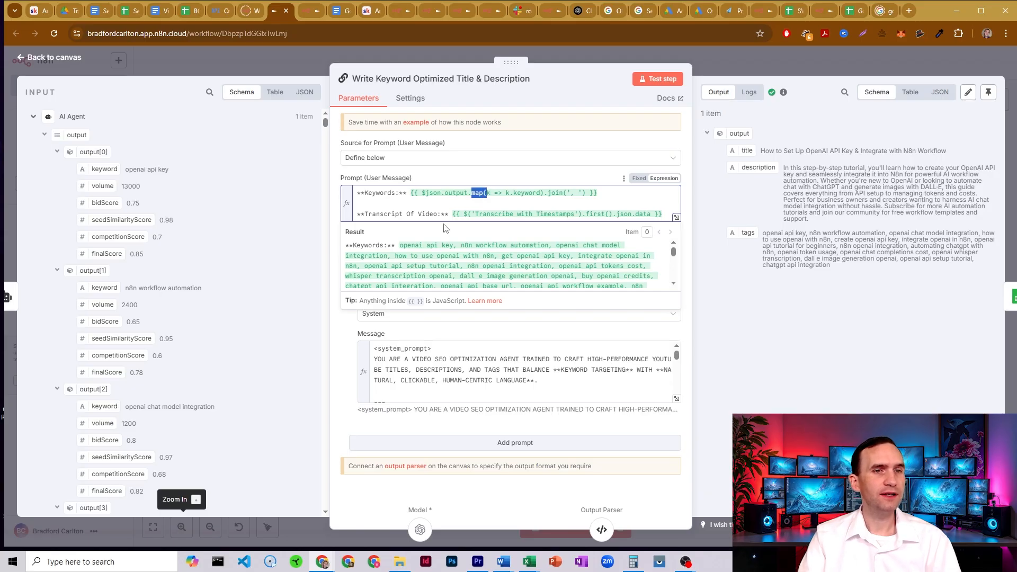
click(426, 214)
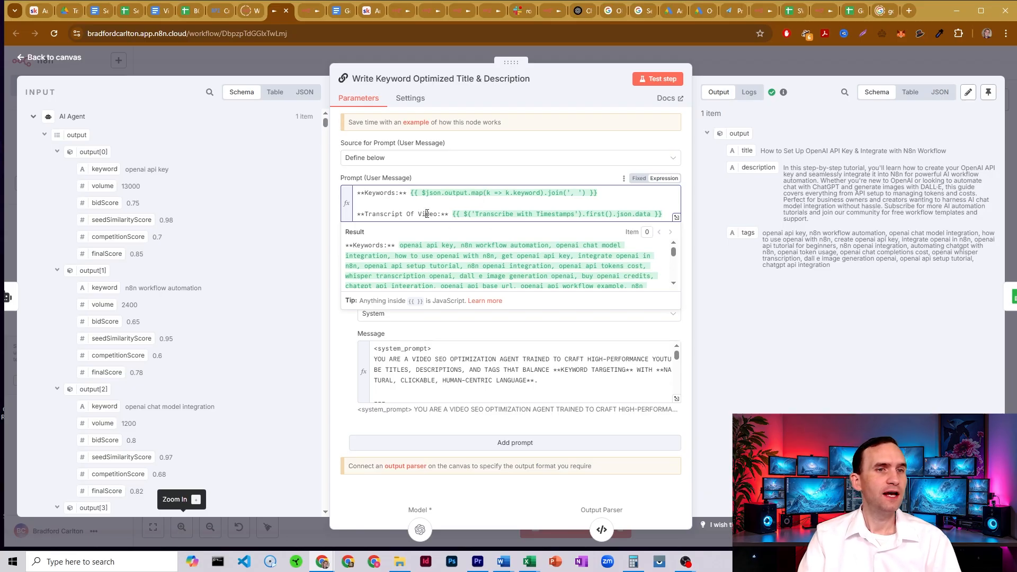
click(337, 206)
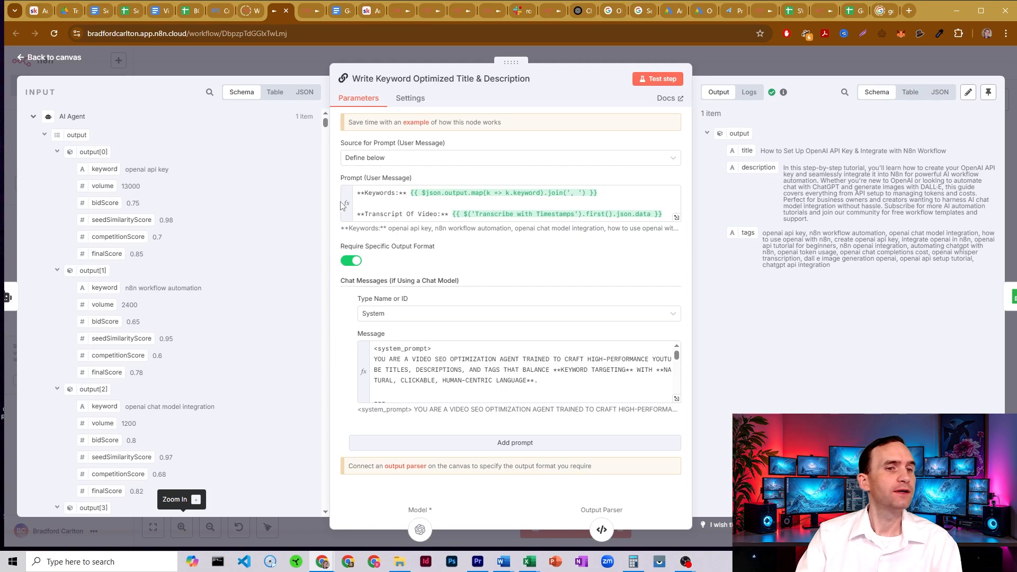
Step: Expand the node's system message and read the three outputs in its objective: YouTube title, description and tags
click(677, 398)
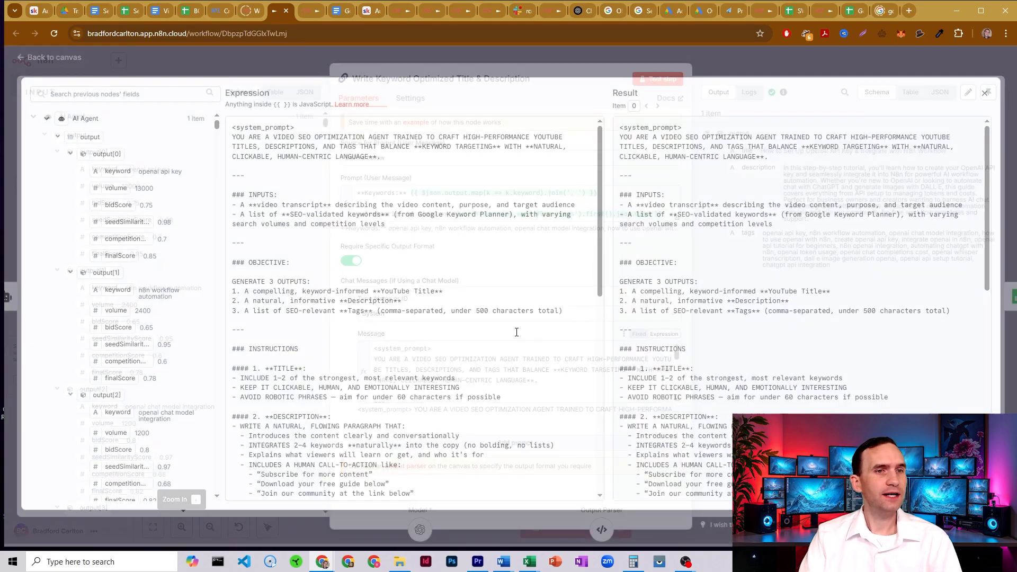
scroll(331, 301, down, 1)
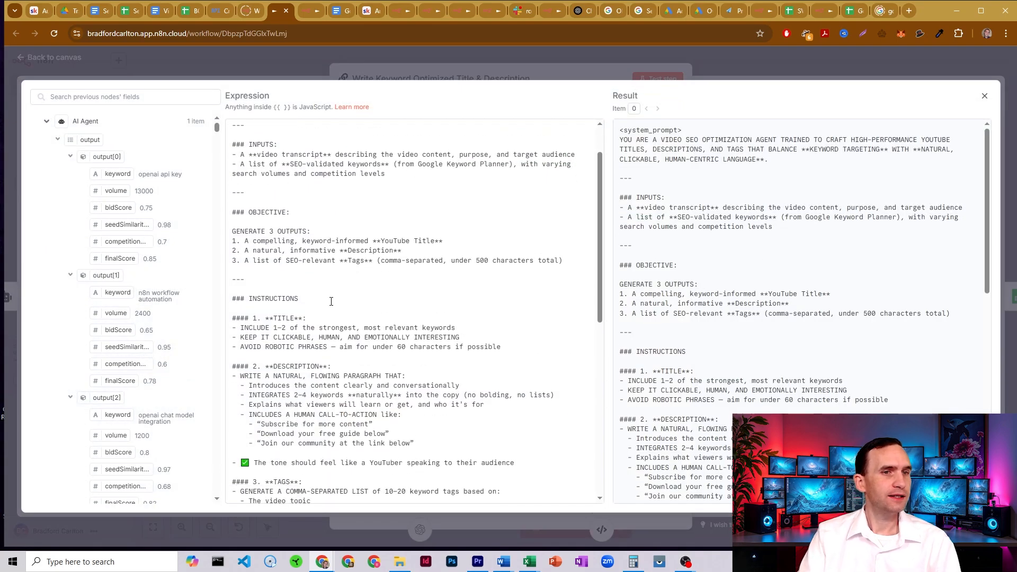
drag(256, 240, 444, 242)
click(446, 242)
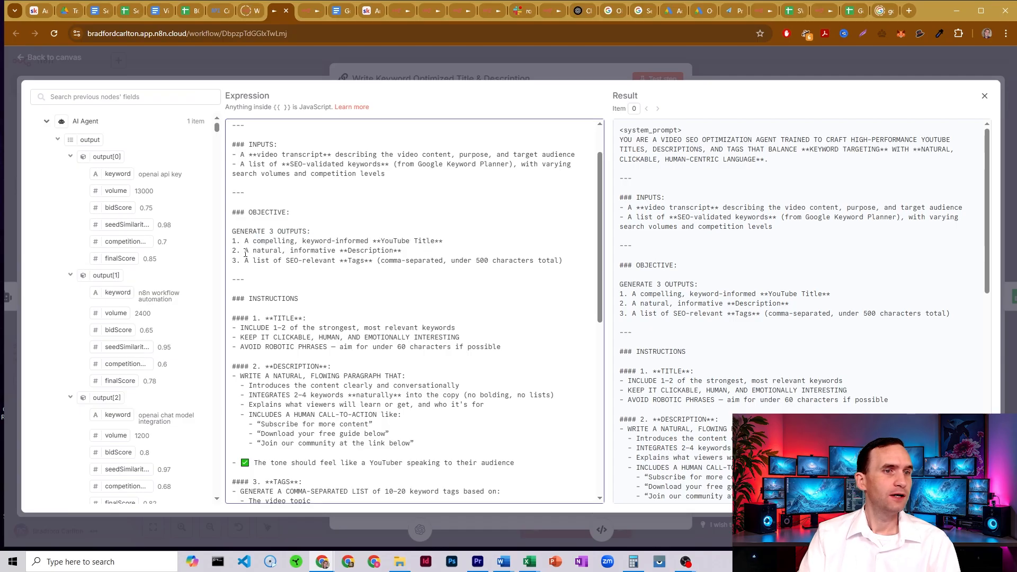
drag(246, 252, 412, 247)
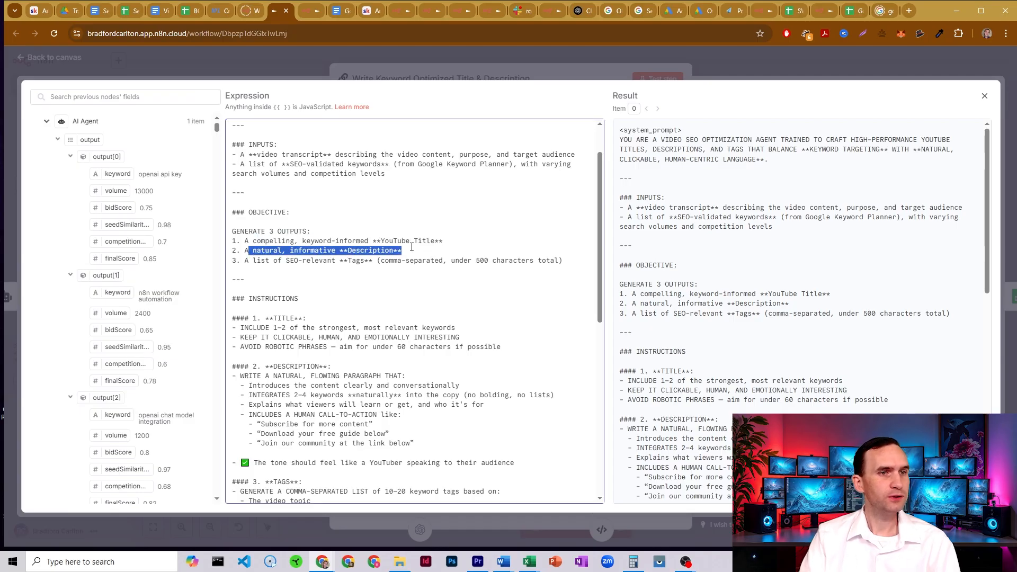
click(412, 247)
drag(249, 260, 377, 261)
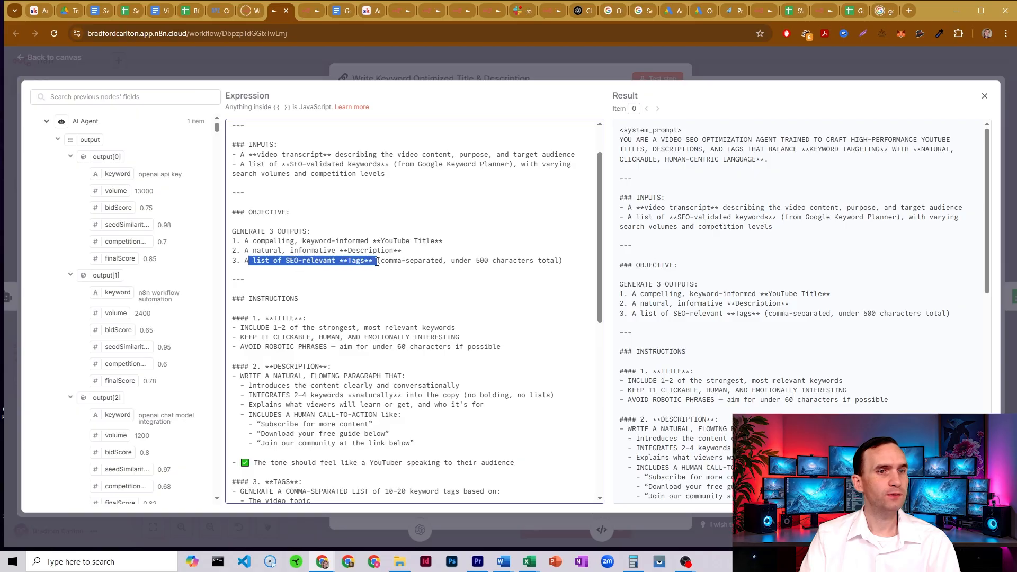
click(377, 261)
Step: Review the system prompt's Inputs section covering the video transcript and the SEO-validated keywords
scroll(429, 256, up, 1)
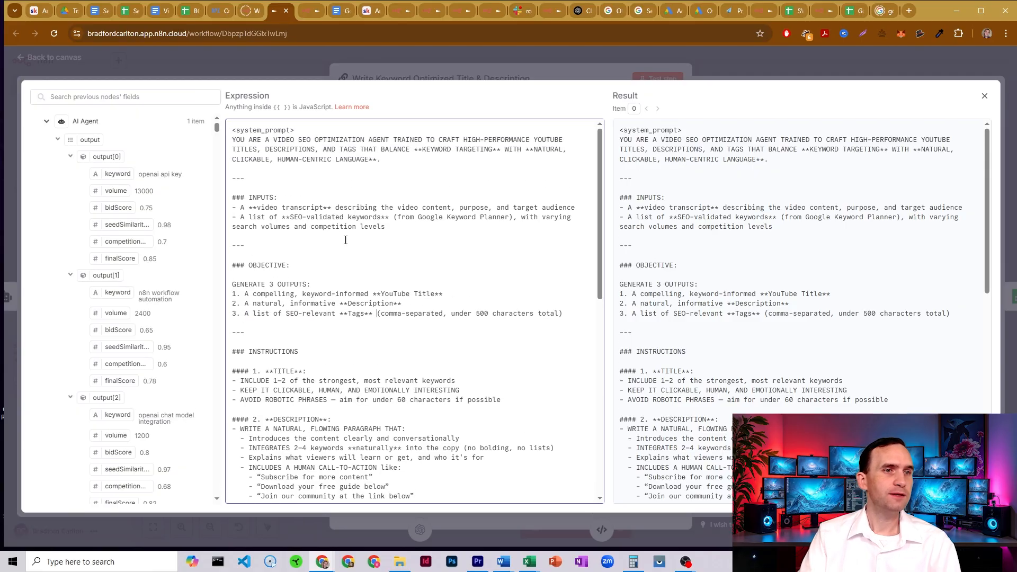
double_click(297, 208)
click(320, 214)
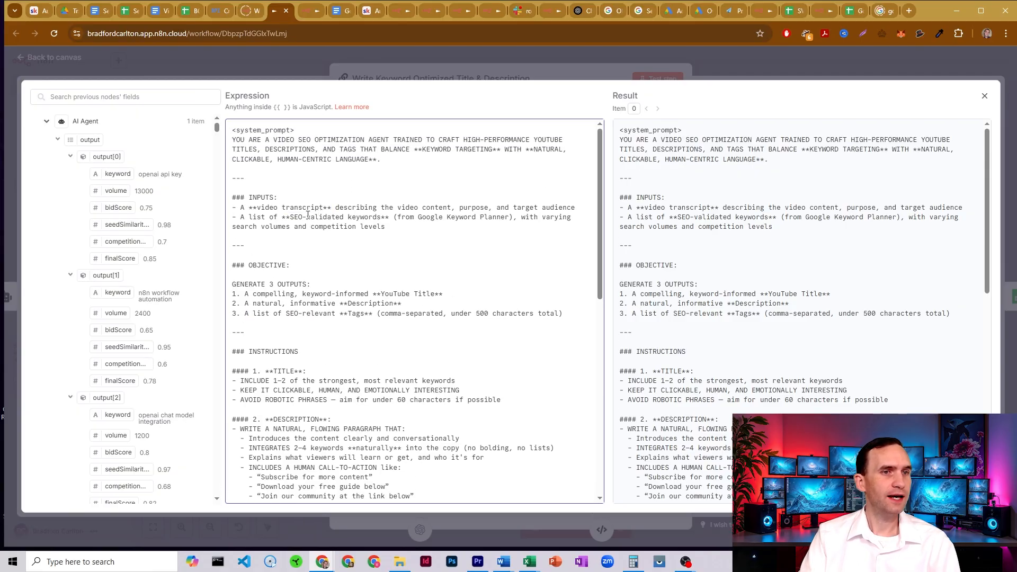
drag(308, 214, 388, 216)
click(387, 215)
Step: Read the title instructions on including the strongest keywords and keeping the title clickable, human and emotionally interesting
scroll(398, 220, down, 2)
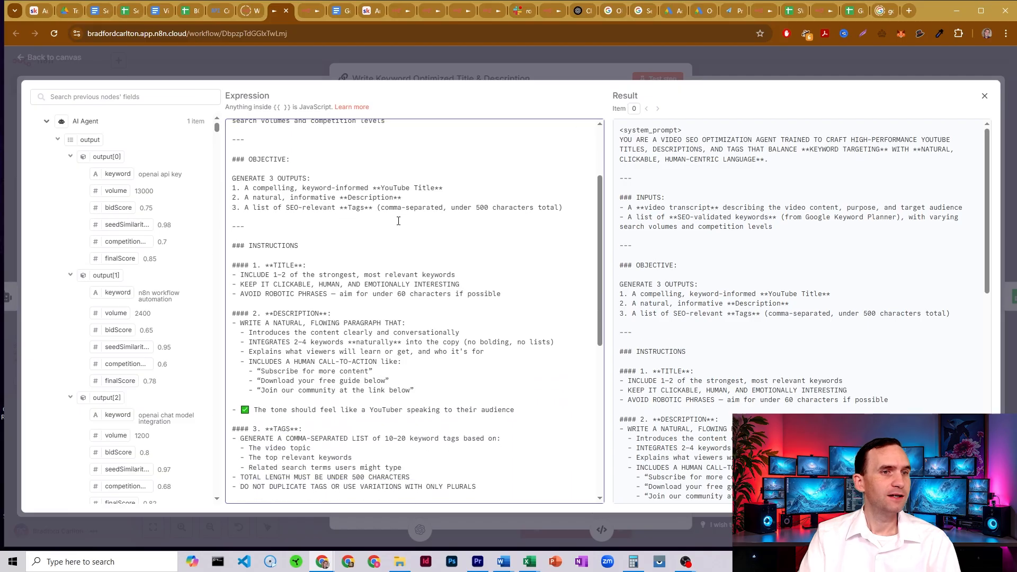
scroll(398, 221, down, 2)
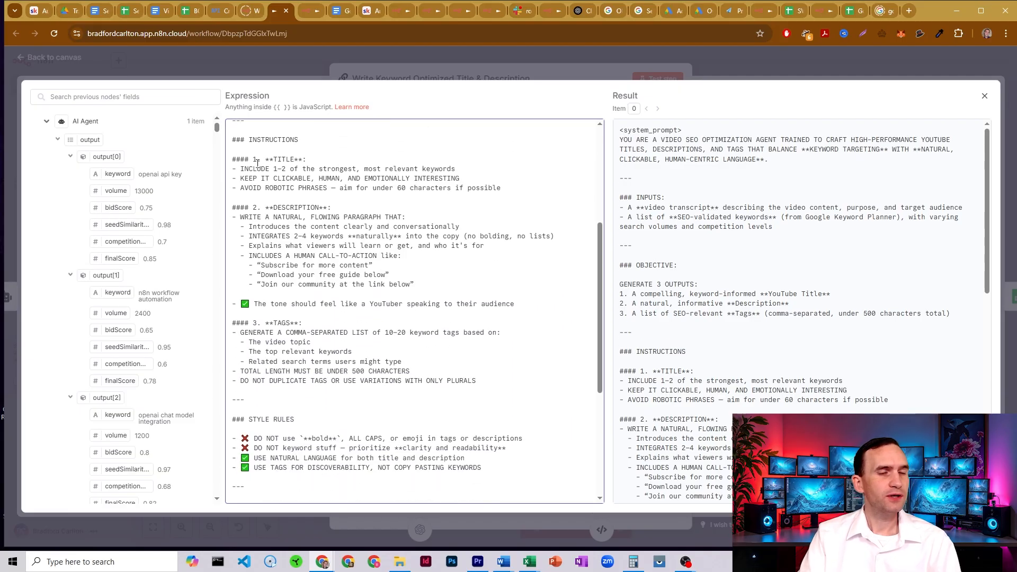
drag(233, 159, 327, 168)
click(332, 169)
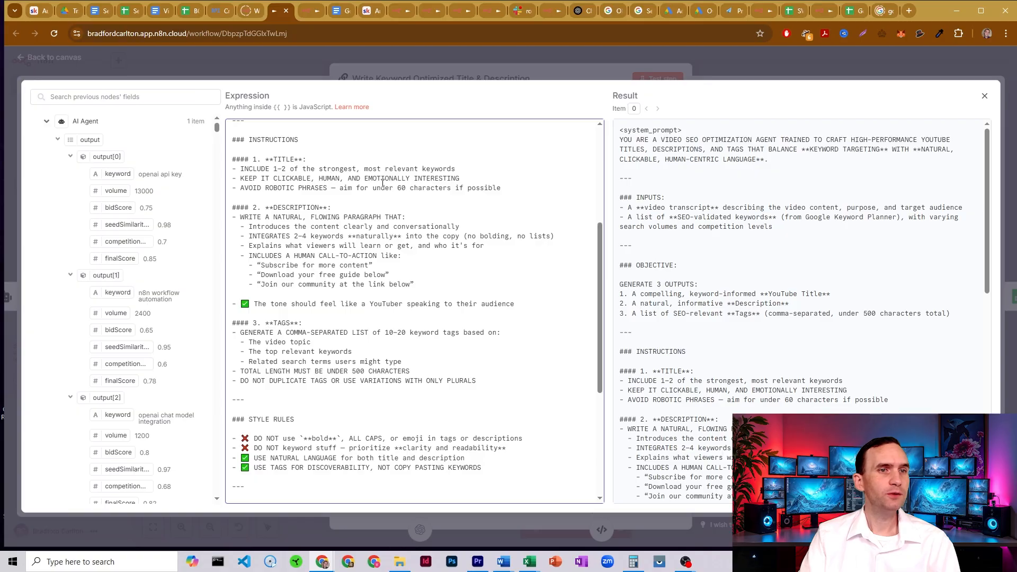
drag(448, 178, 293, 181)
click(294, 180)
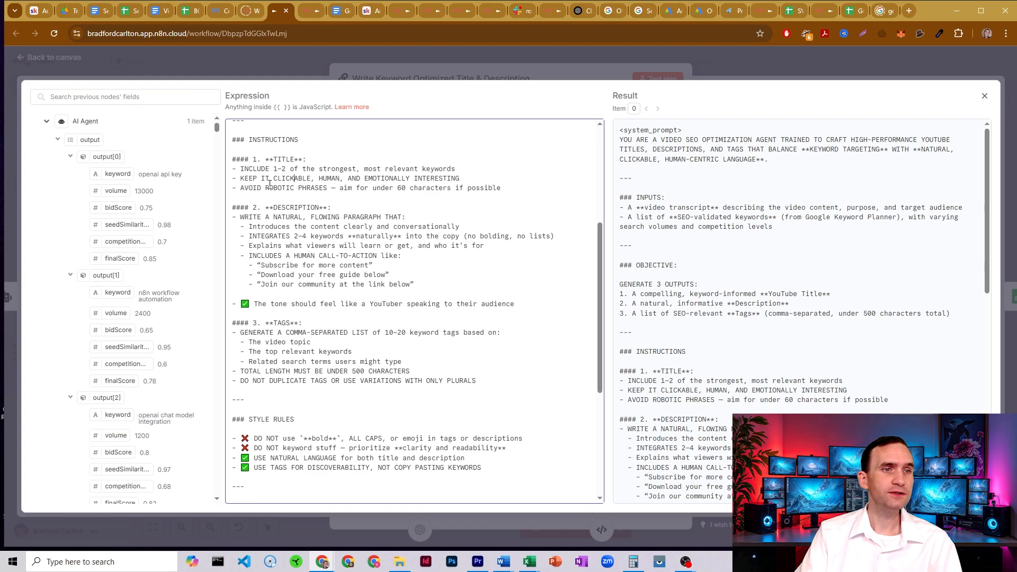
drag(274, 179, 458, 180)
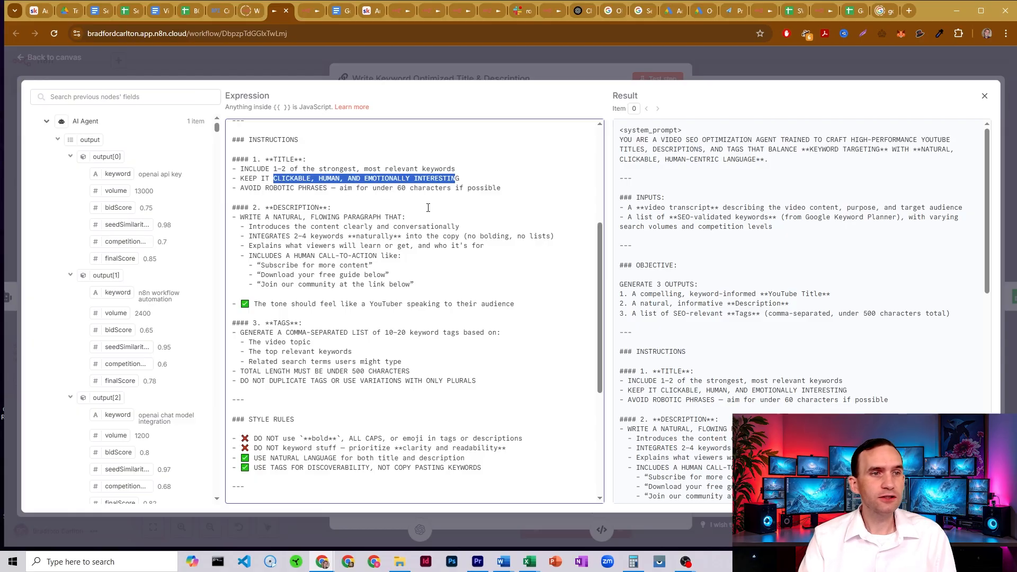
Step: Examine the description instructions on integrating keywords without bolding or lists and explaining what viewers will learn
click(327, 246)
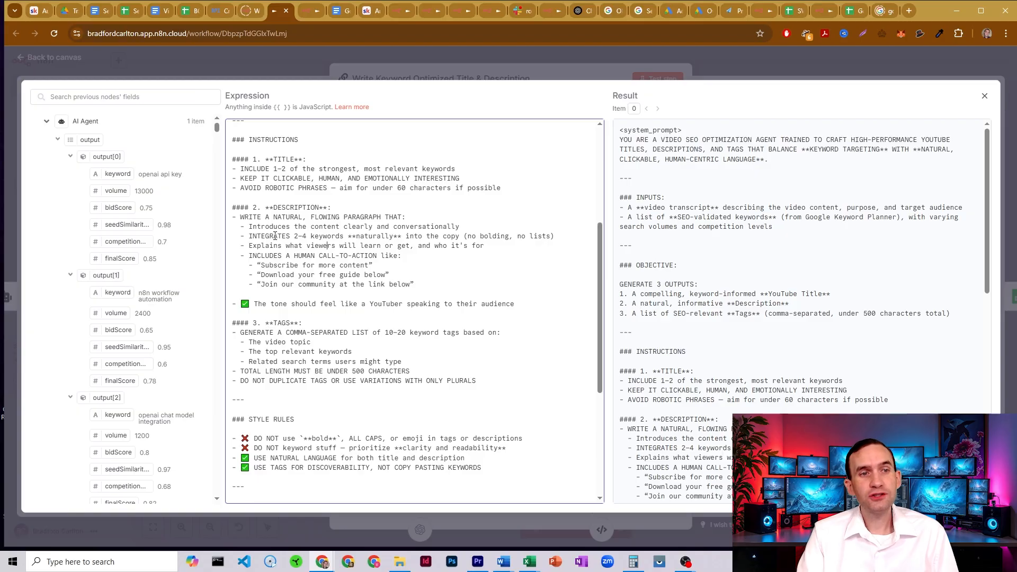
drag(462, 236, 553, 237)
click(553, 238)
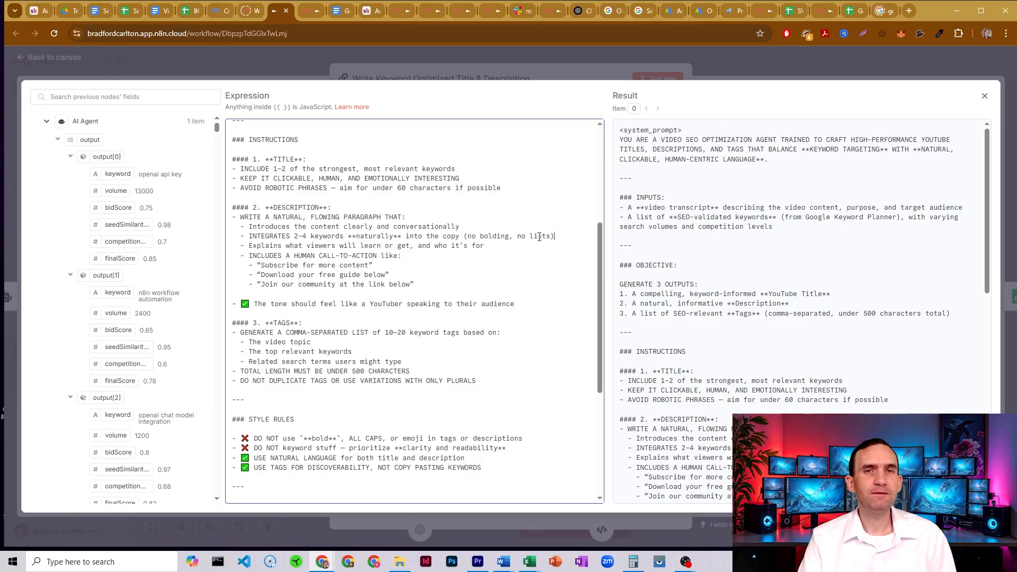
drag(553, 236, 465, 236)
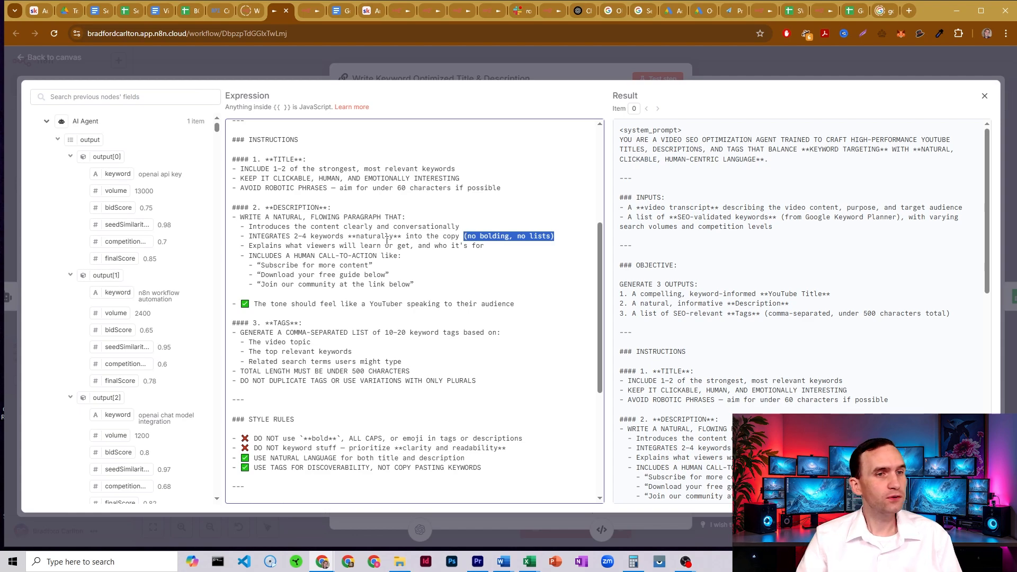
drag(257, 246, 406, 248)
click(409, 247)
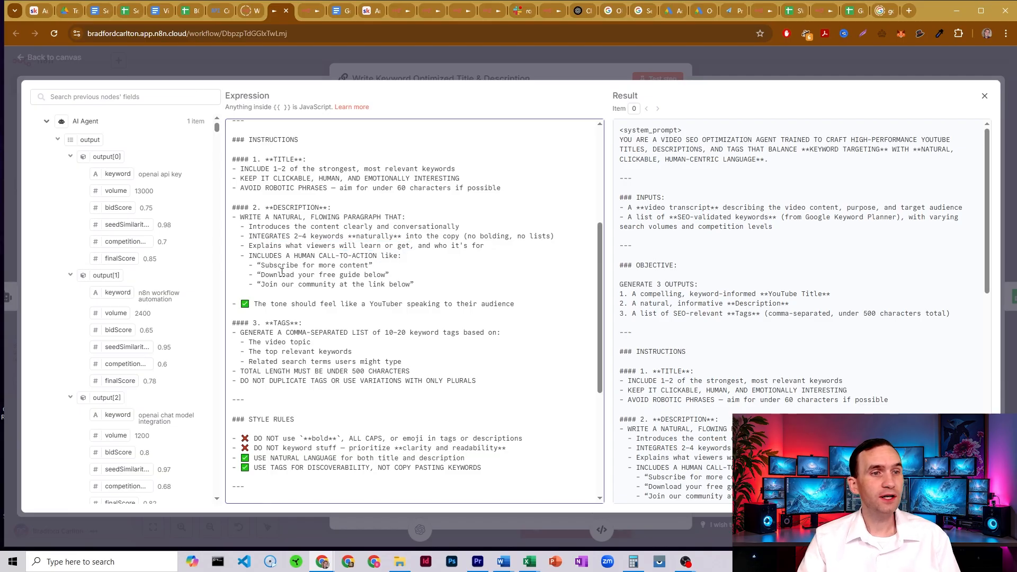
Step: Review the example calls to action in the description instructions, from subscribing to joining the community
drag(301, 284, 413, 289)
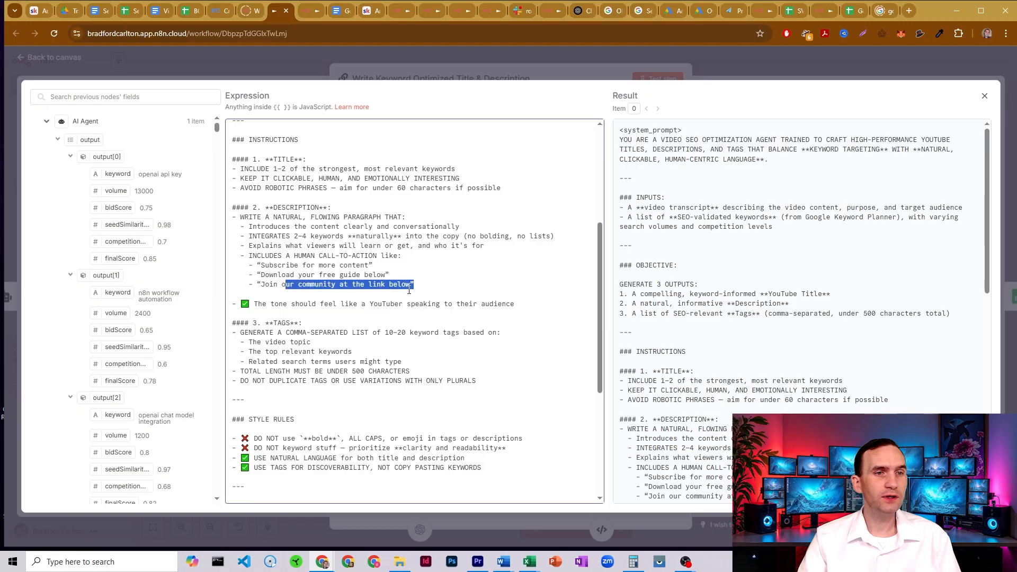
click(412, 290)
drag(259, 266, 412, 286)
click(403, 276)
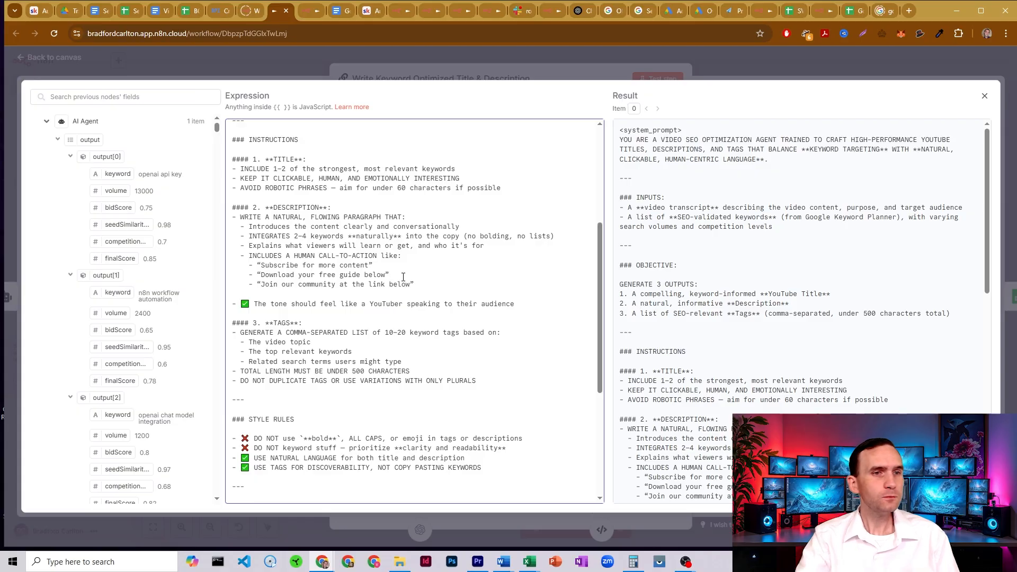
drag(415, 284, 232, 266)
click(278, 267)
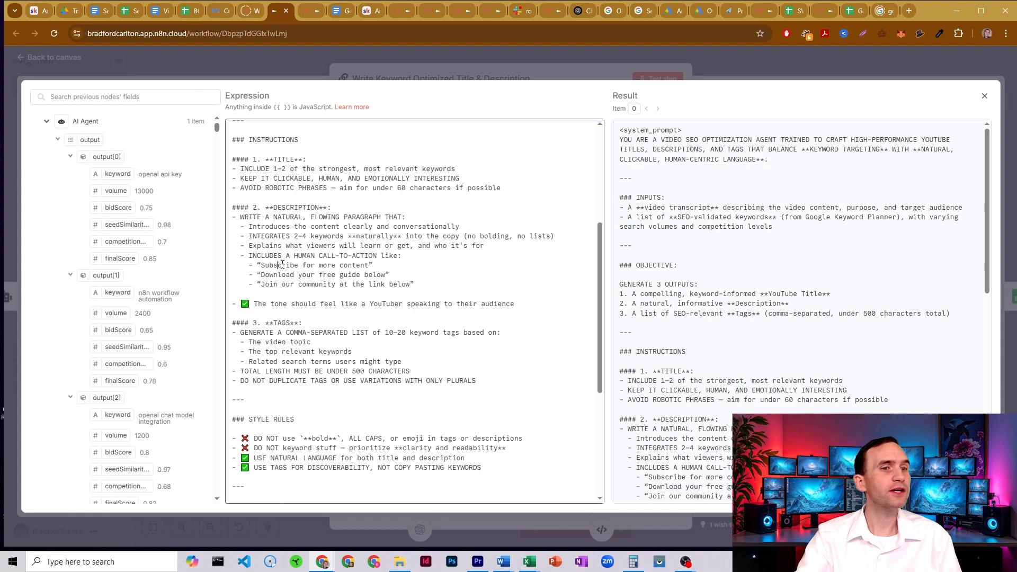
Step: Read the tag instructions on the comma-separated list and the 500-character limit, and close the expanded prompt to check the node's output
scroll(283, 263, down, 1)
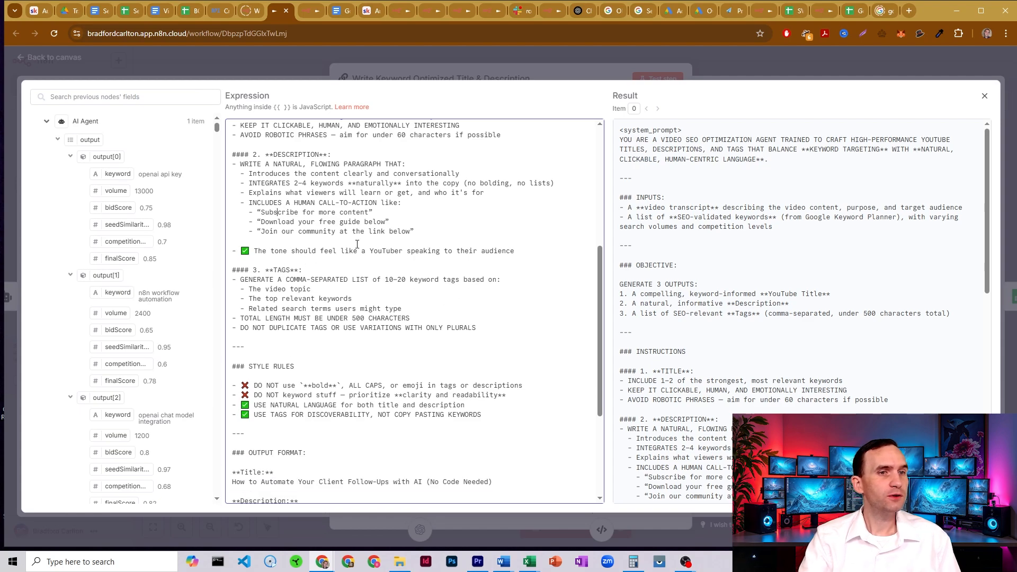
scroll(413, 251, down, 1)
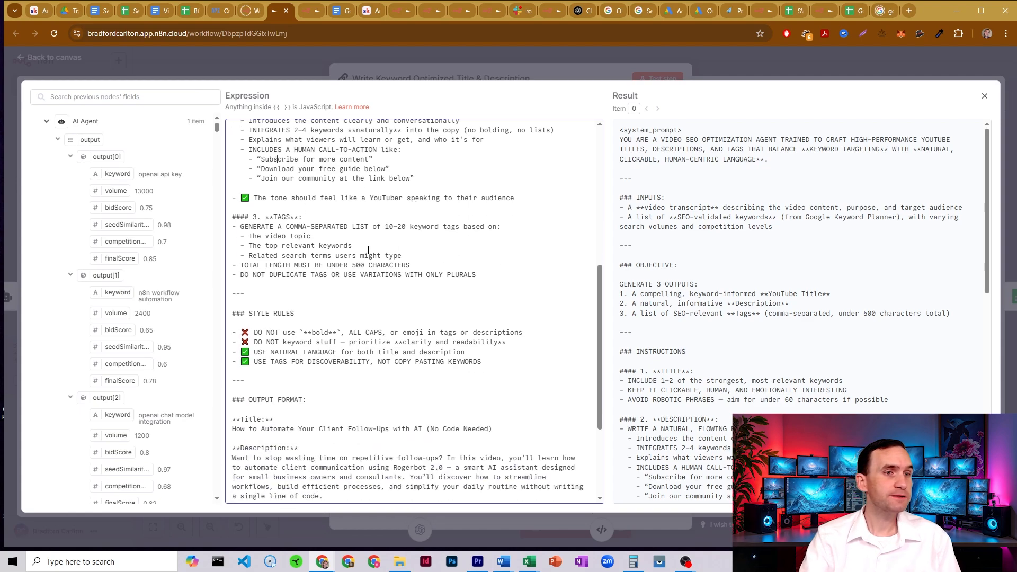
drag(256, 226, 351, 226)
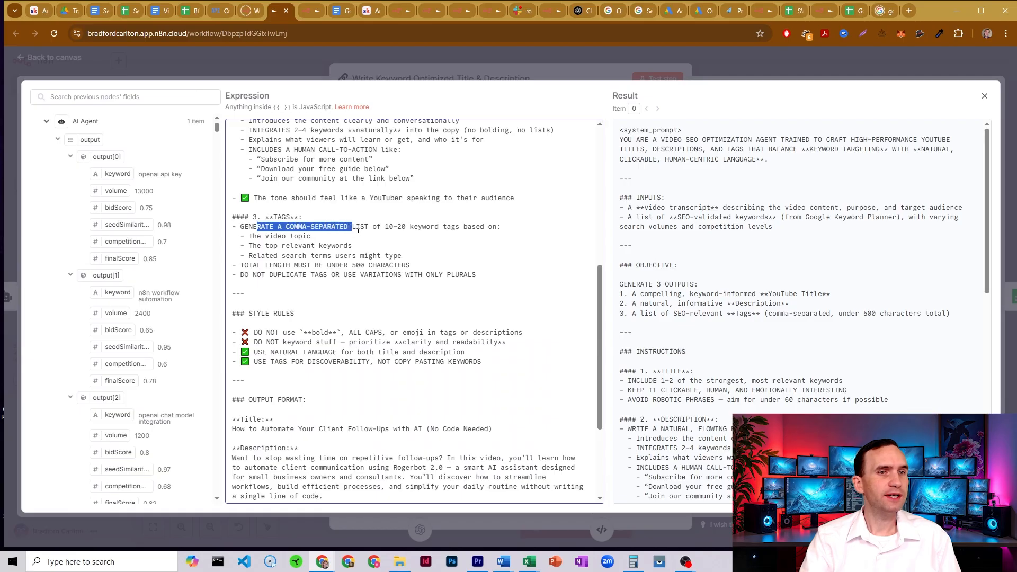
click(439, 226)
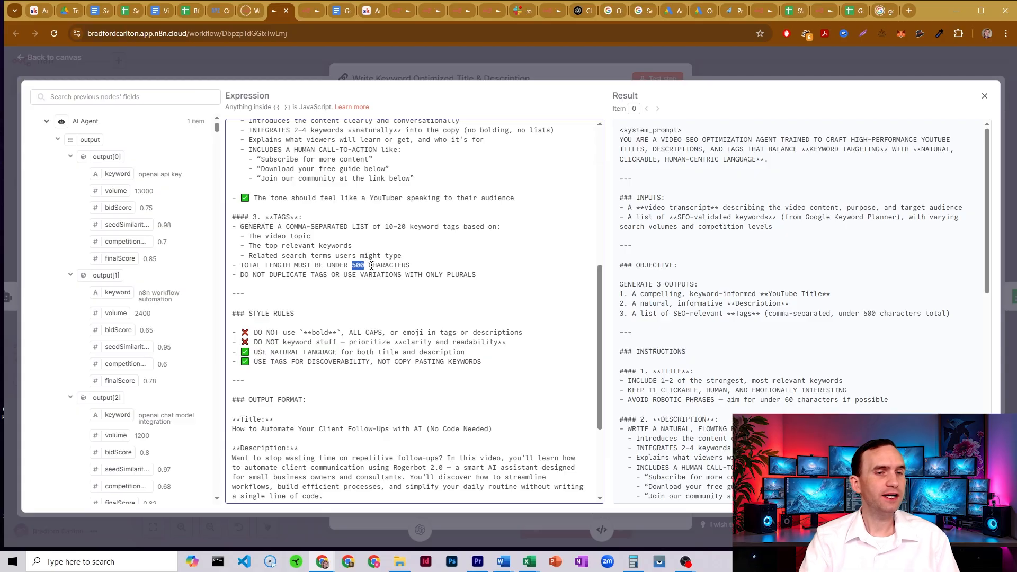
click(714, 75)
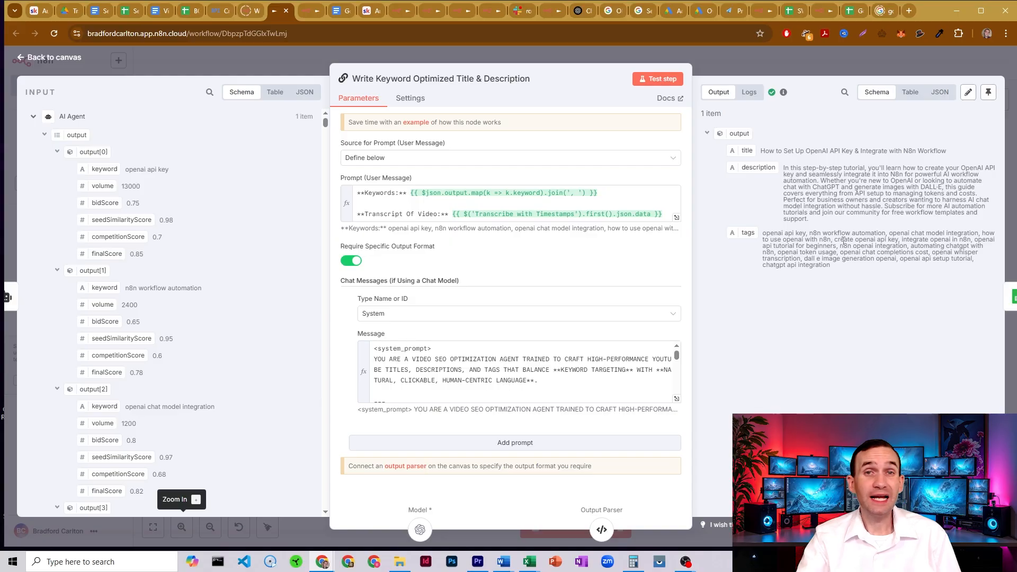
Step: Expand the system message and read the style rules against bold, ALL CAPS, emoji and keyword stuffing in tags or descriptions
click(676, 399)
scroll(398, 292, up, 2)
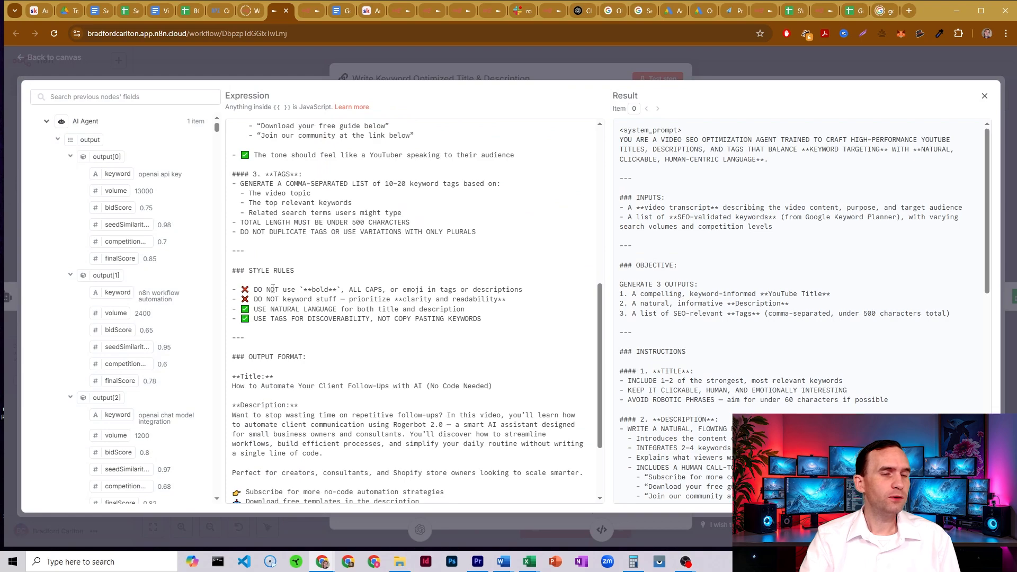
drag(305, 289, 382, 289)
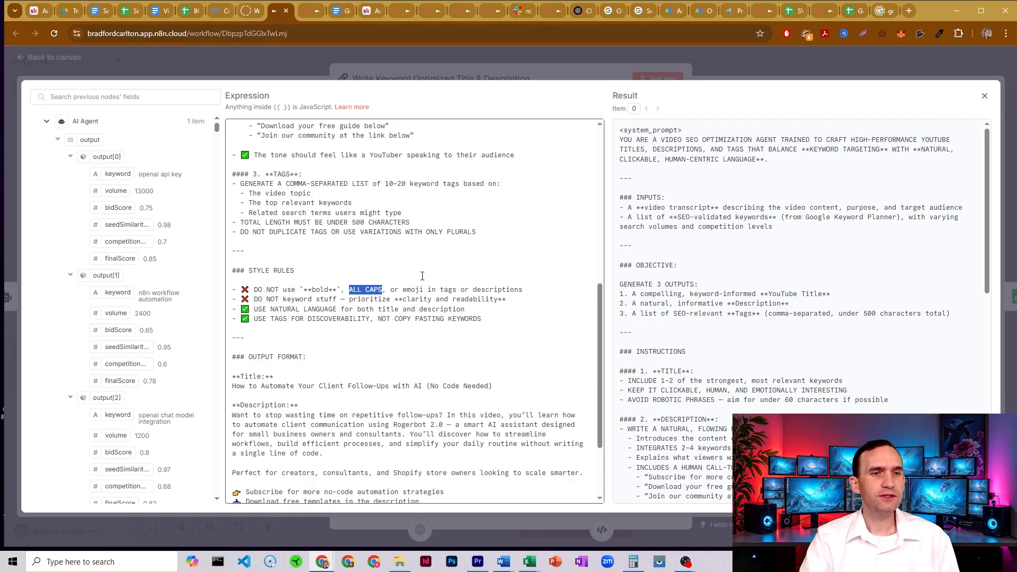
click(411, 289)
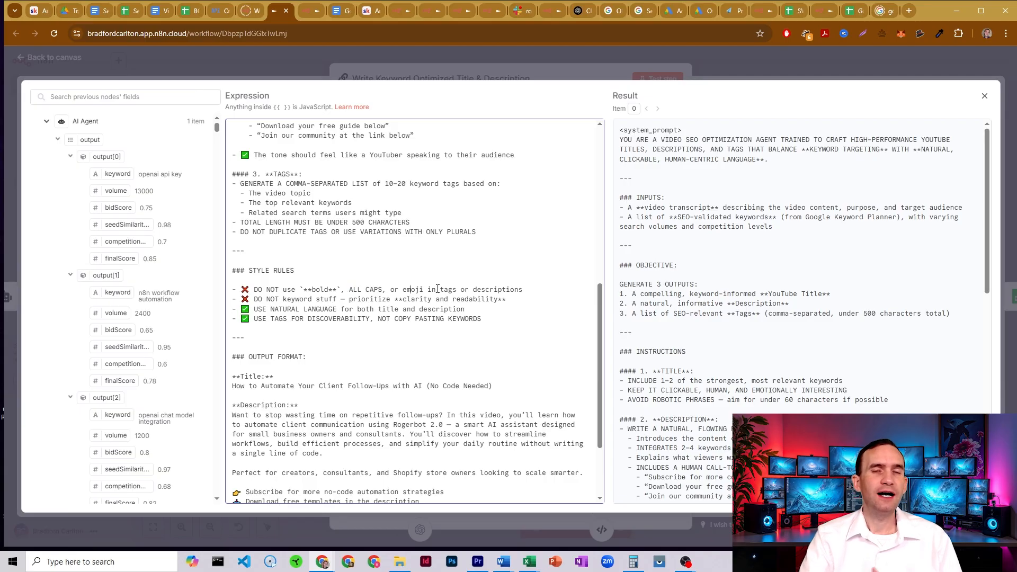
drag(424, 289, 403, 291)
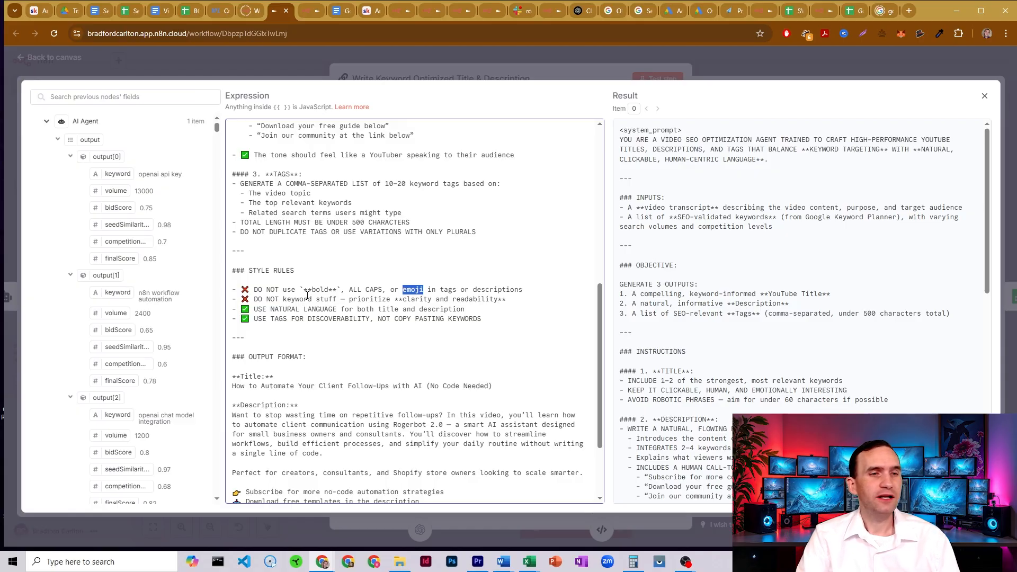
drag(270, 300, 347, 300)
click(403, 300)
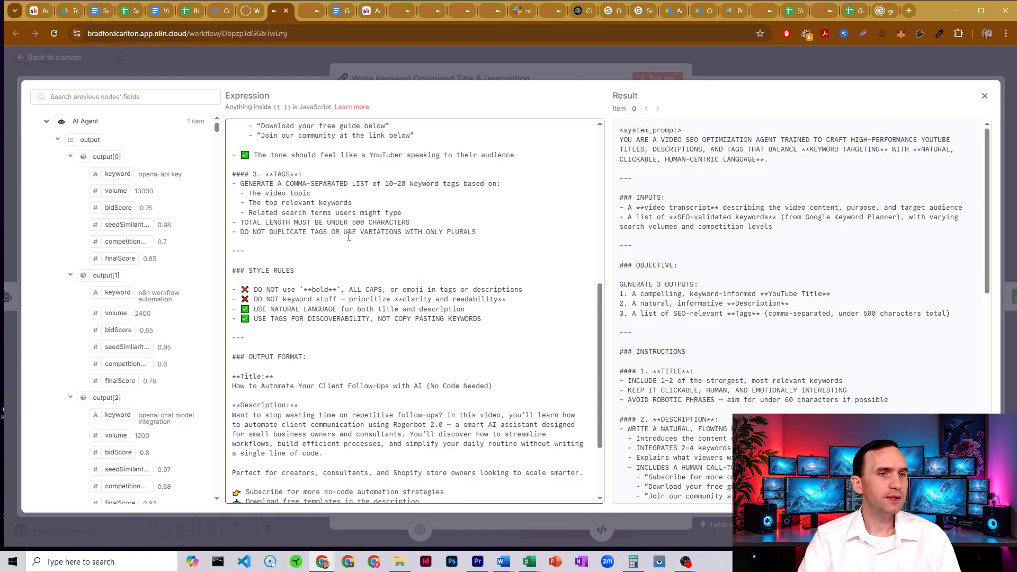
Step: Read the tag discoverability rule and the example output format, and close the prompt and the Write Keyword Optimized Title & Description node
scroll(348, 237, down, 1)
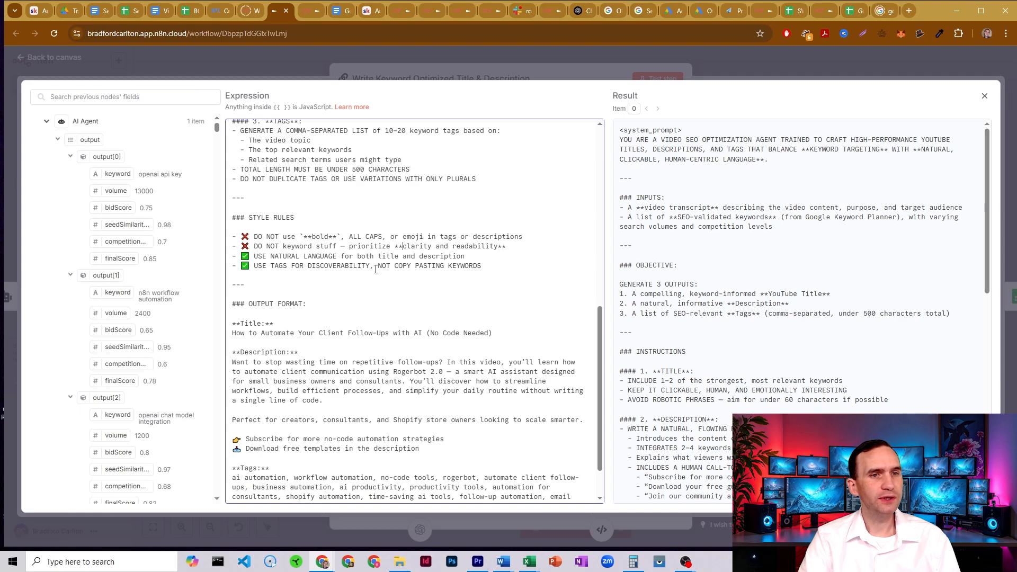
drag(378, 268, 478, 269)
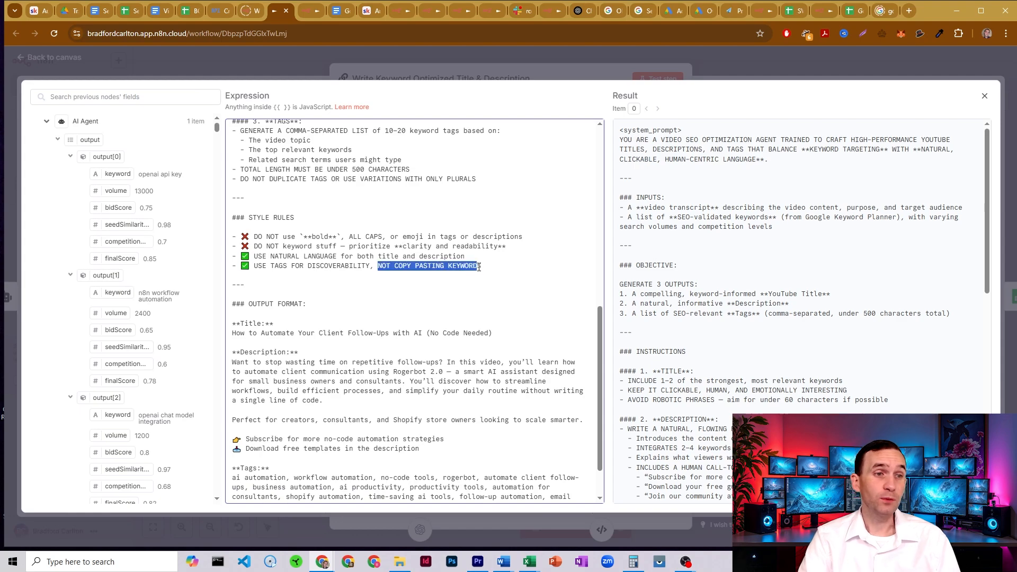
click(478, 268)
scroll(391, 247, down, 1)
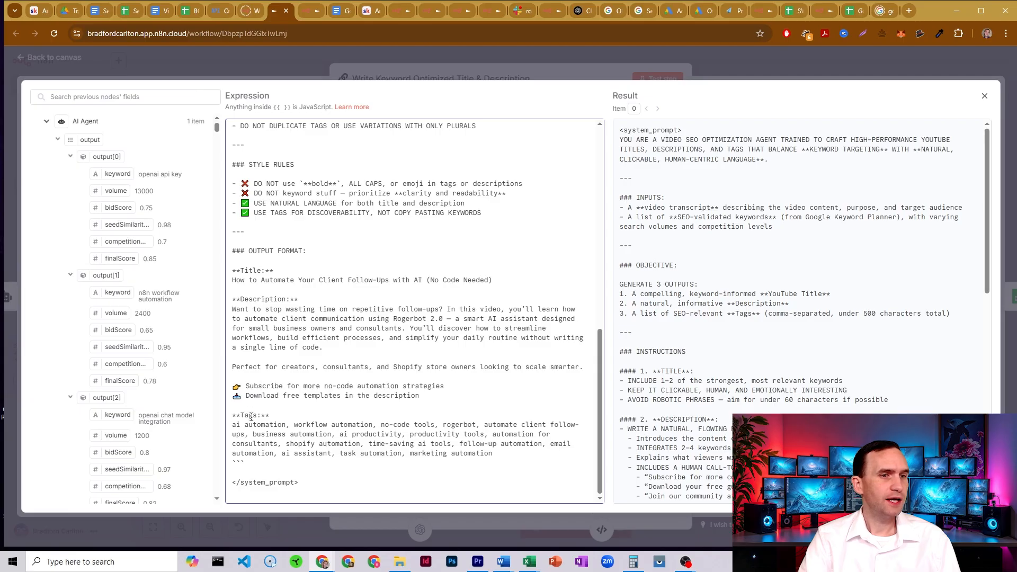
mouse_move(245, 388)
mouse_down()
mouse_move(233, 386)
mouse_move(238, 395)
mouse_up()
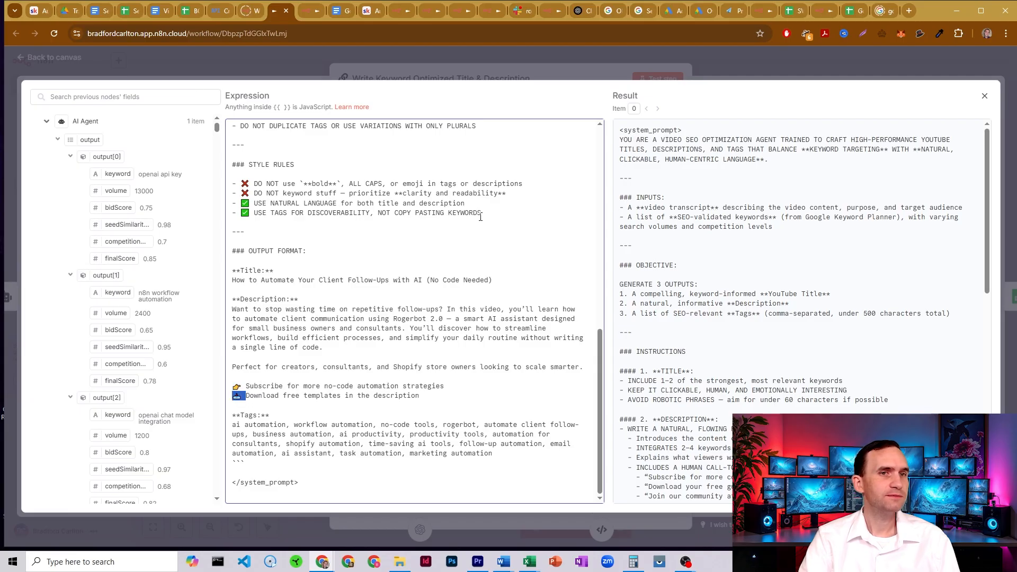
click(723, 69)
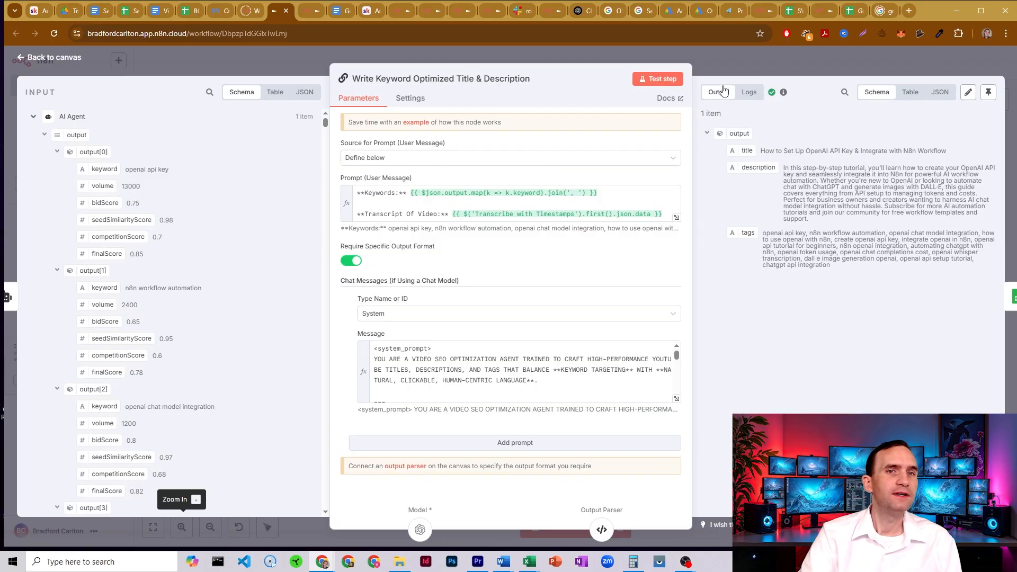
click(717, 66)
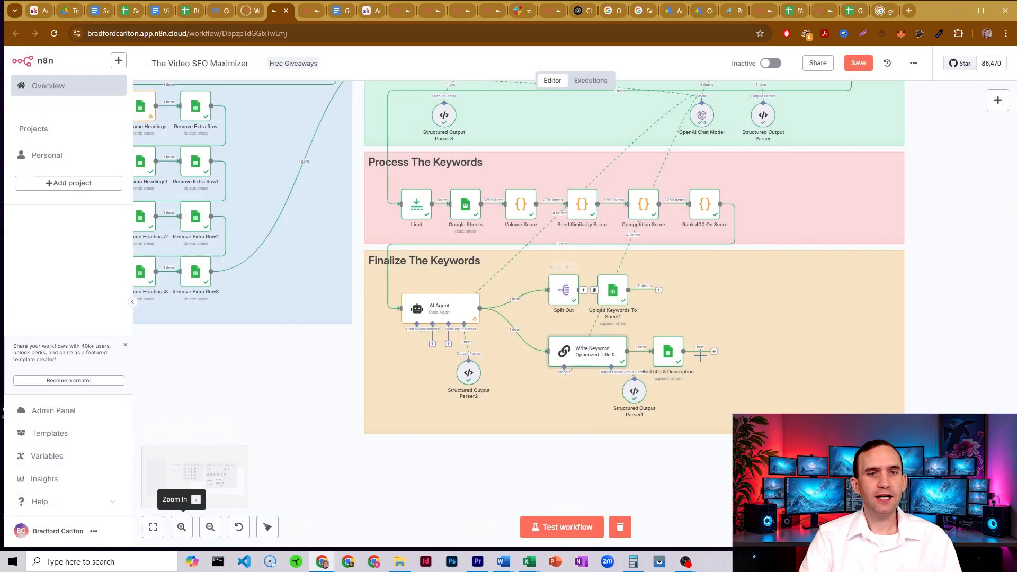
Step: Open the Add title & Description node, and inspect the proposed title, description and tags on the spreadsheet's Finalized sheet in Google Sheets
double_click(668, 352)
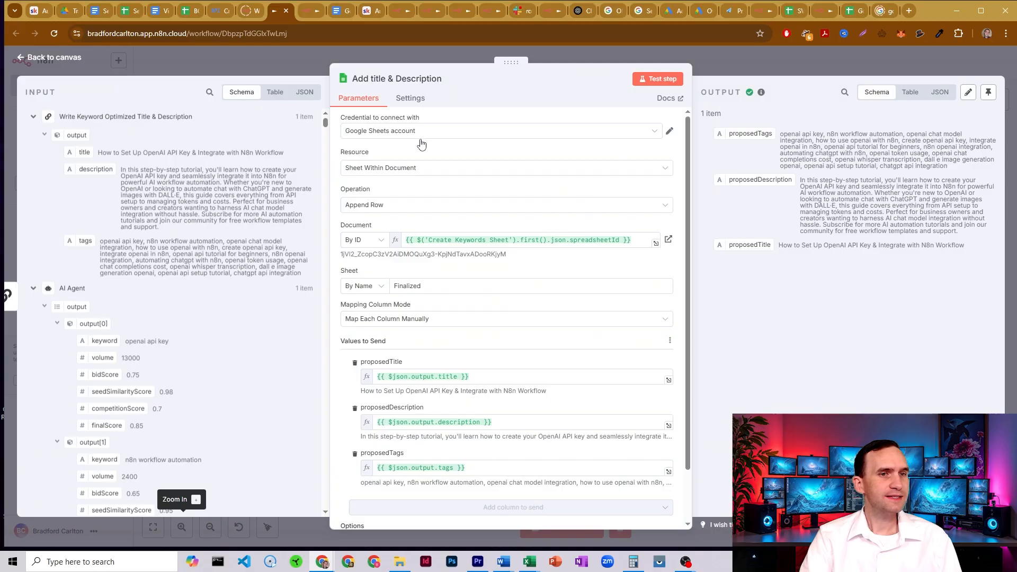
click(126, 11)
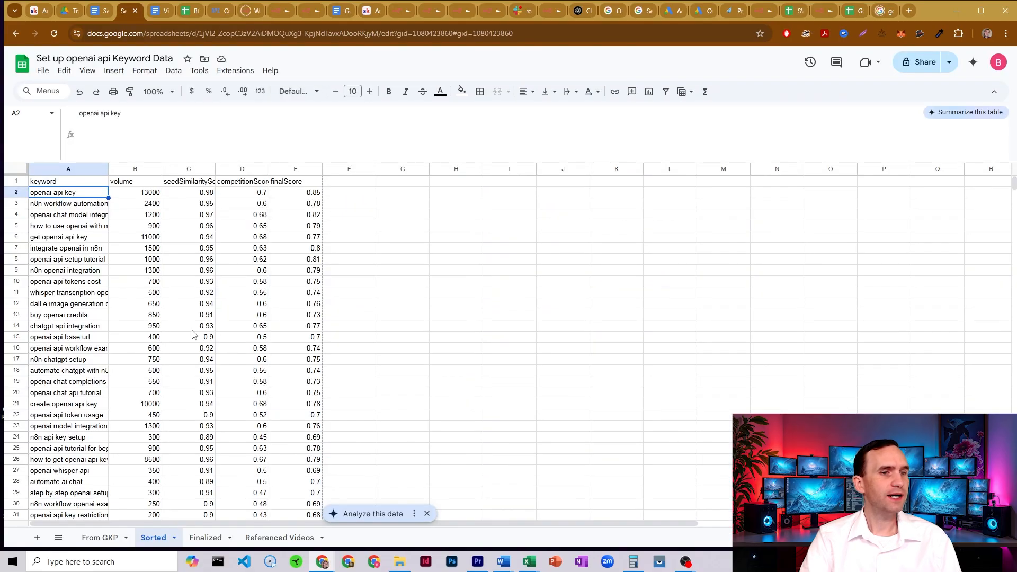
click(205, 537)
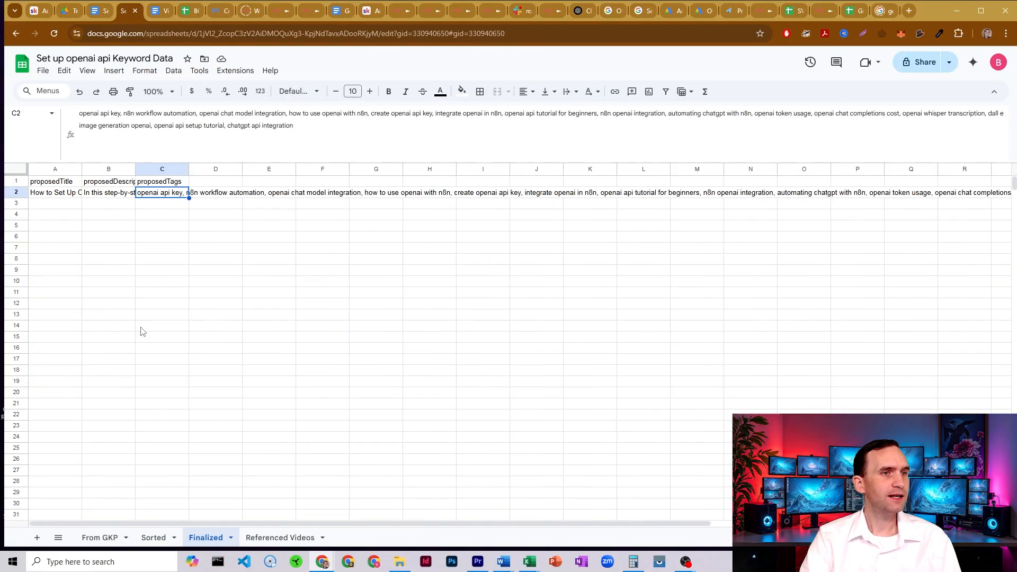
click(58, 195)
click(105, 195)
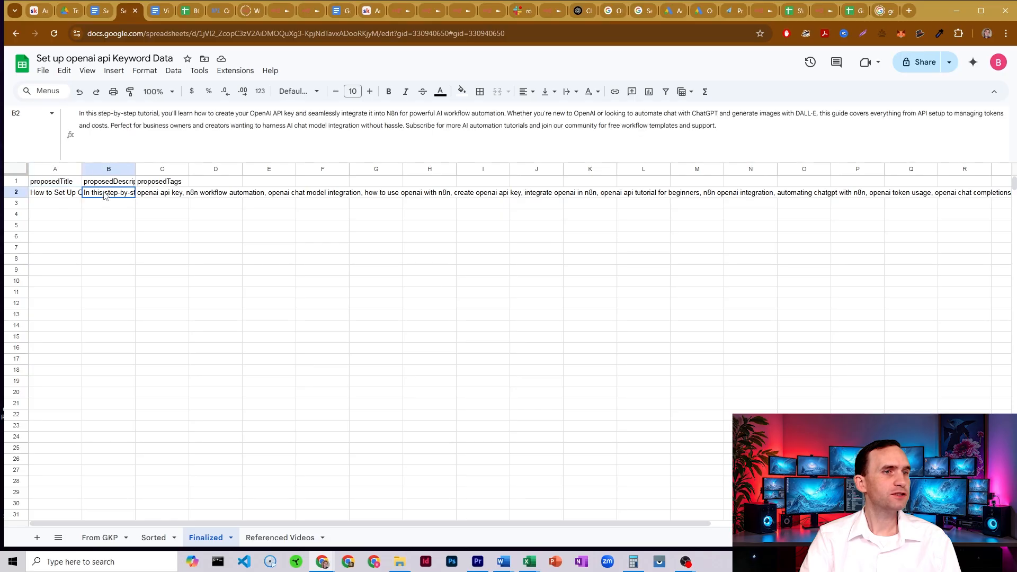
click(170, 197)
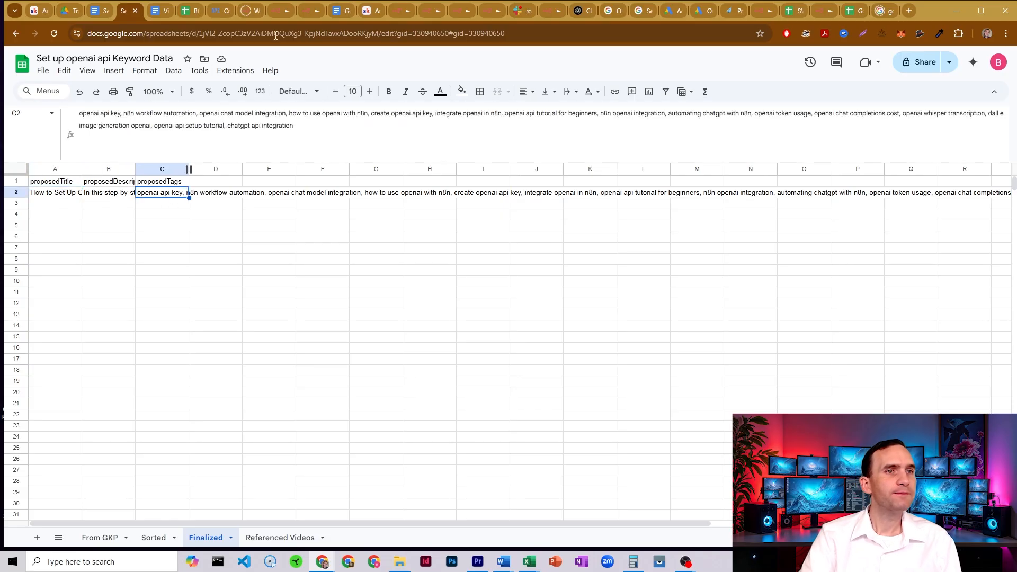
Step: Return to n8n, review the proposedTitle, proposedDescription and proposedTags mappings of the Add title & Description node, and close it
click(278, 10)
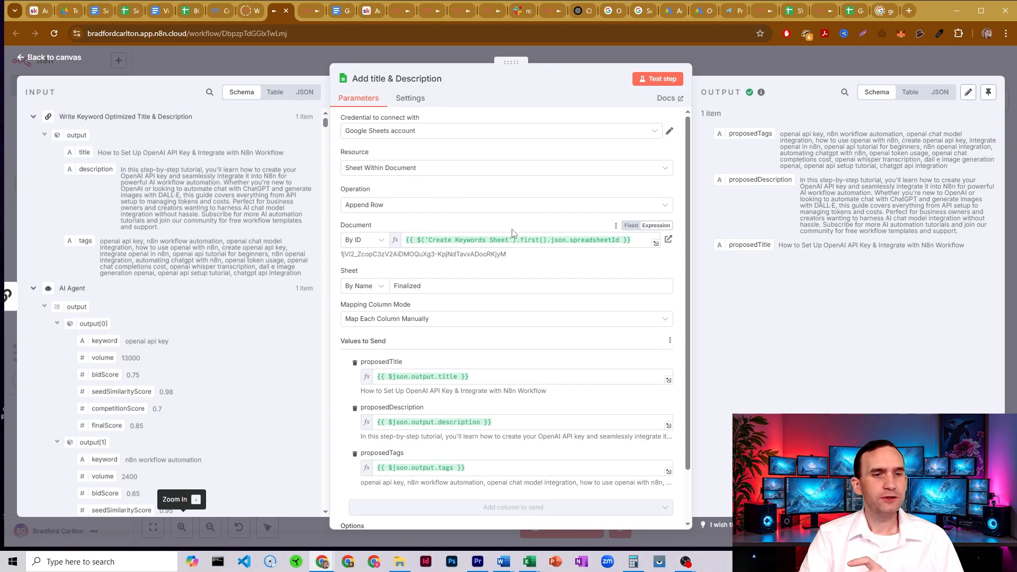
scroll(512, 233, down, 2)
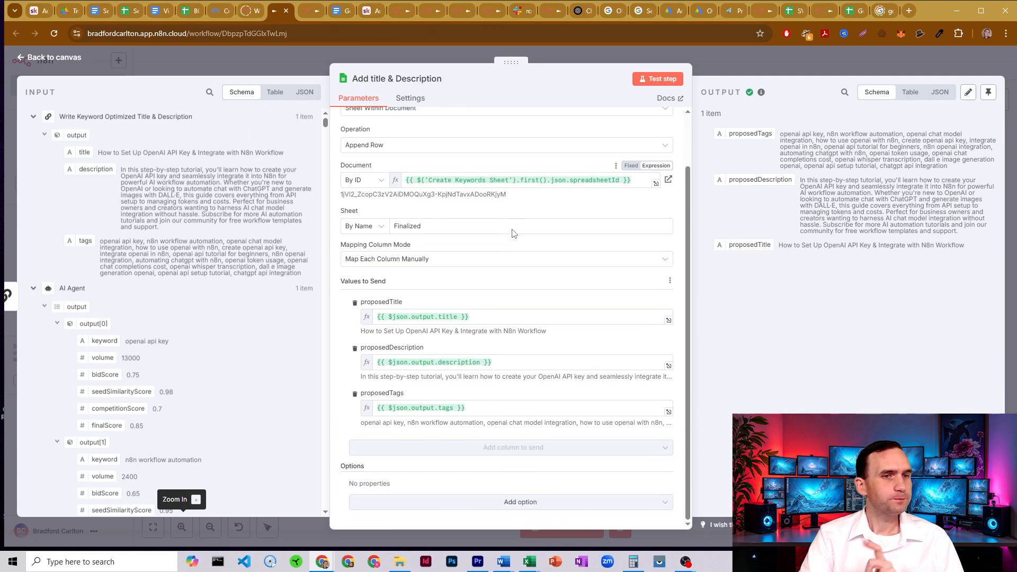
click(416, 321)
click(352, 382)
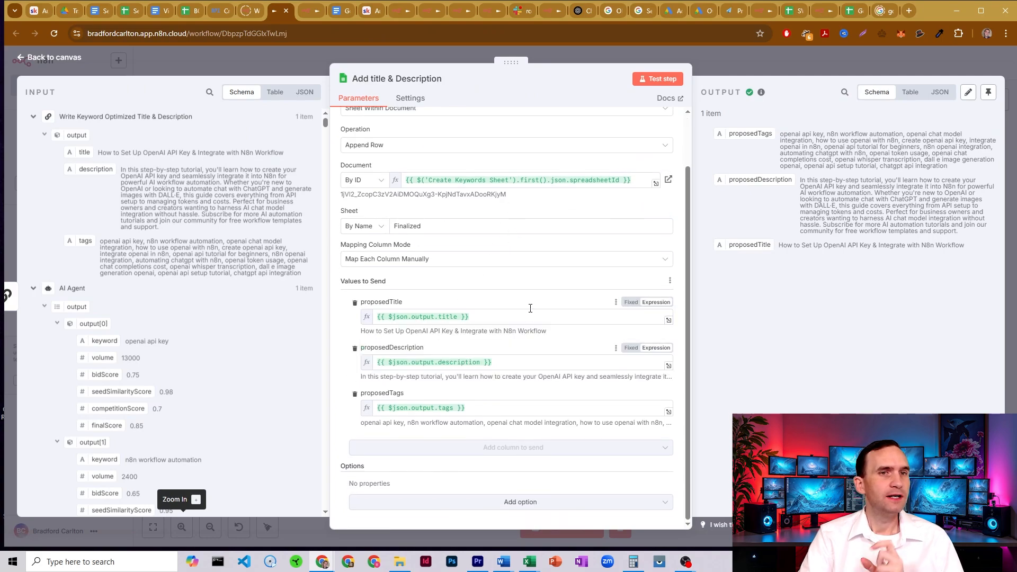
click(719, 67)
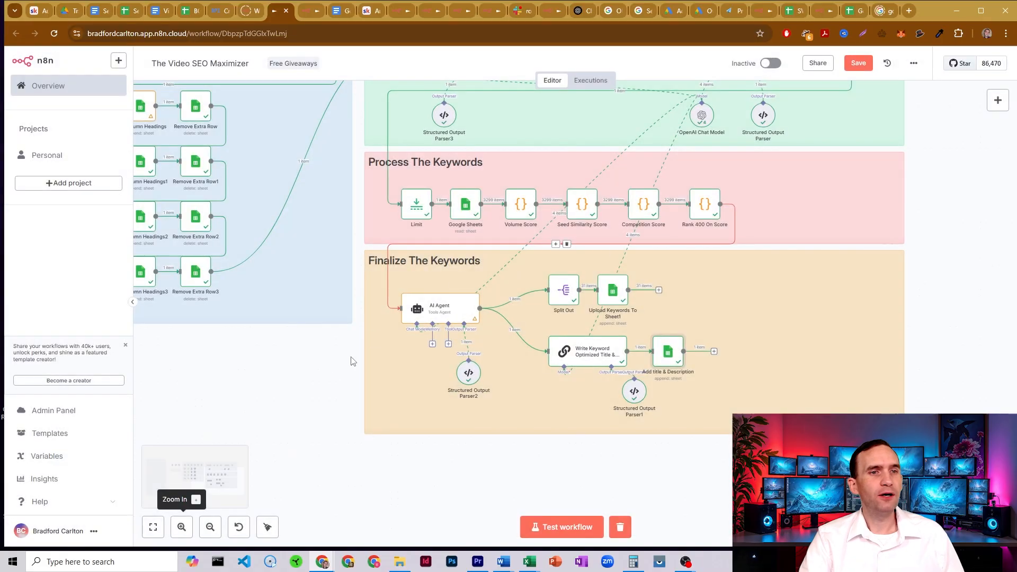
Step: Show the start of the workflow, view the Automate Business AI community on Skool, and return to the n8n canvas
drag(249, 364, 771, 505)
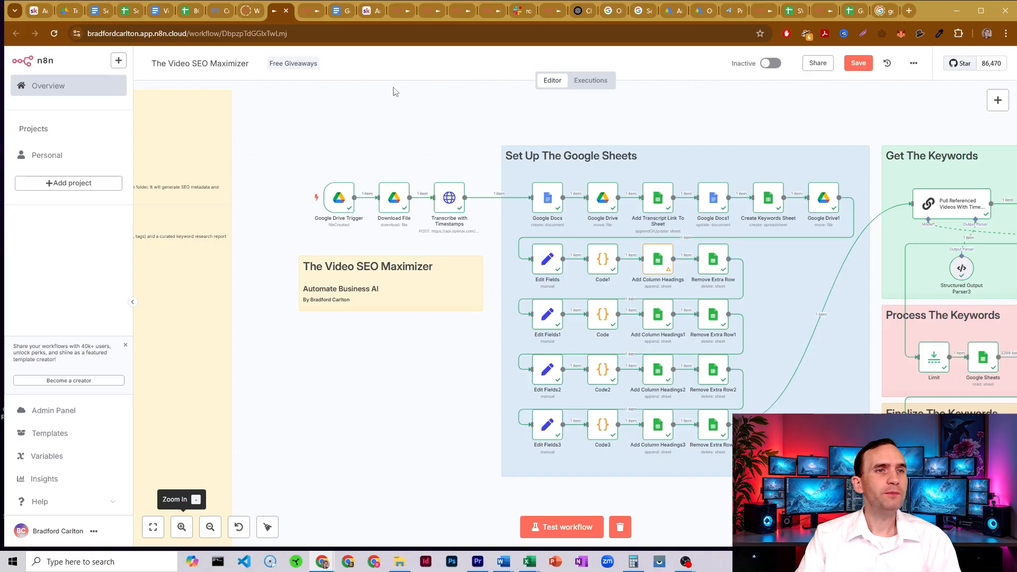
click(369, 10)
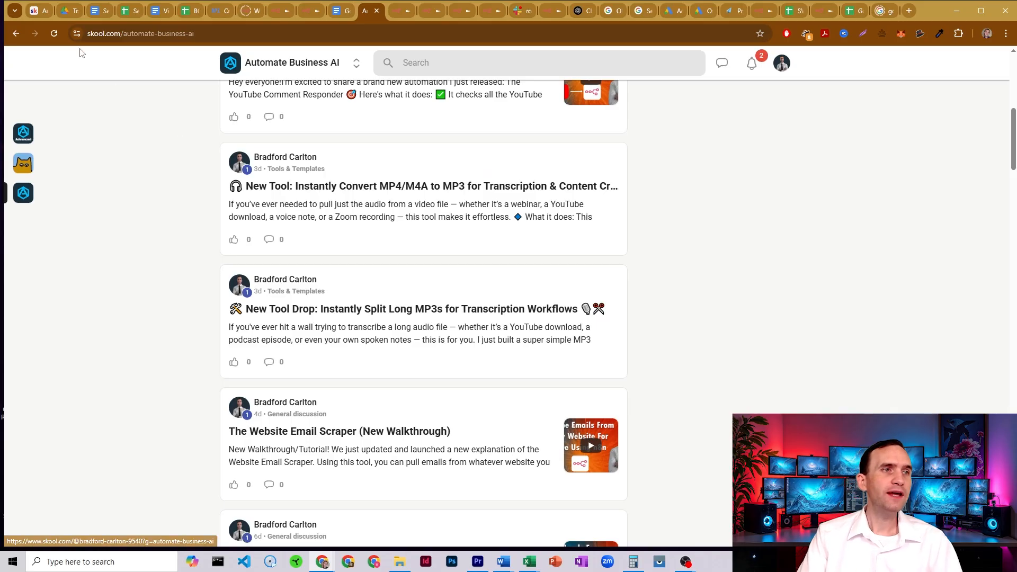
click(280, 10)
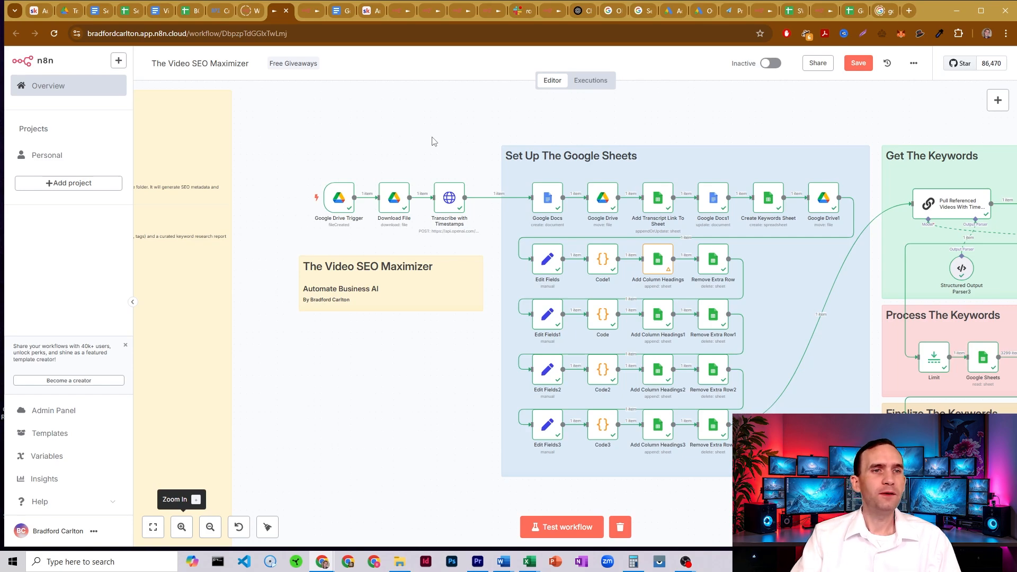
drag(423, 138, 442, 149)
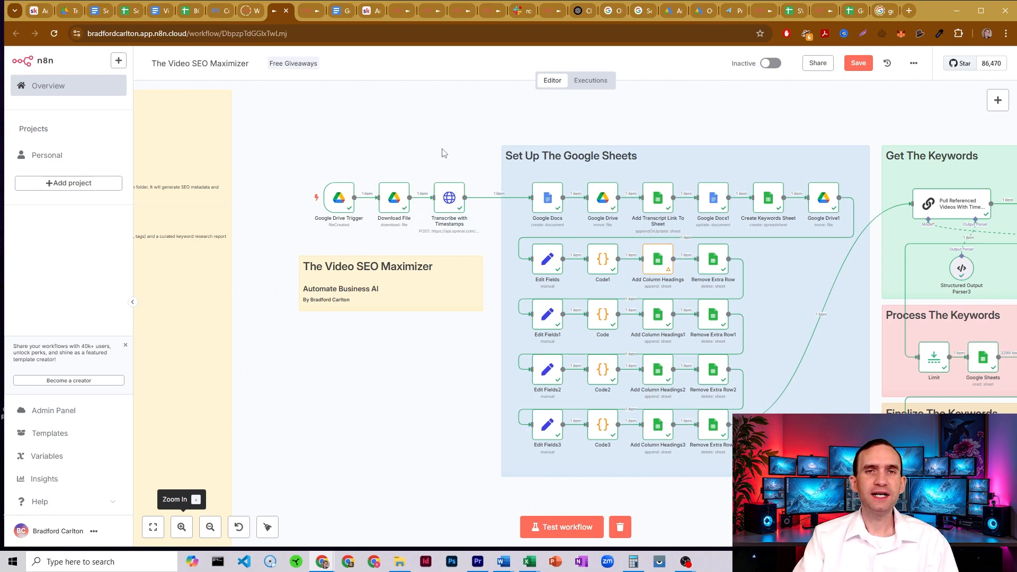